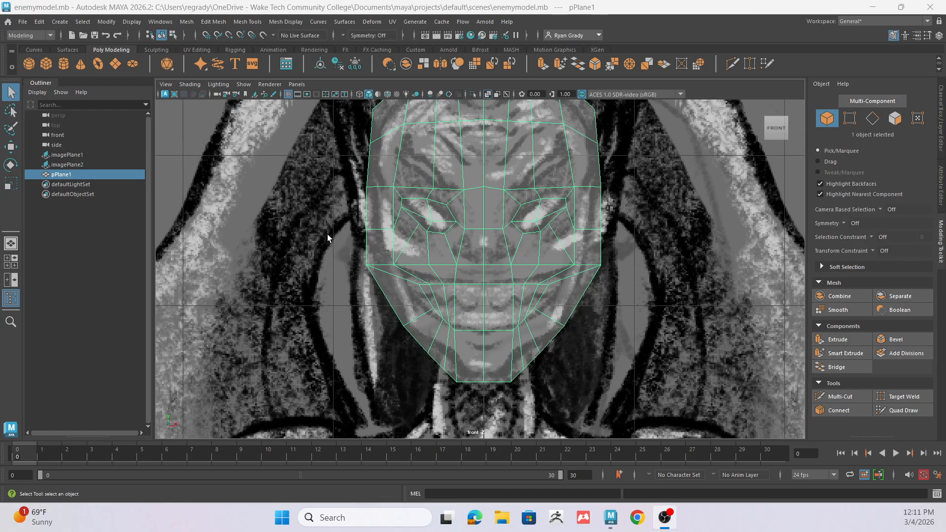
Switch to the four-view layout and frame the face mesh in the perspective view
left_click(11, 261)
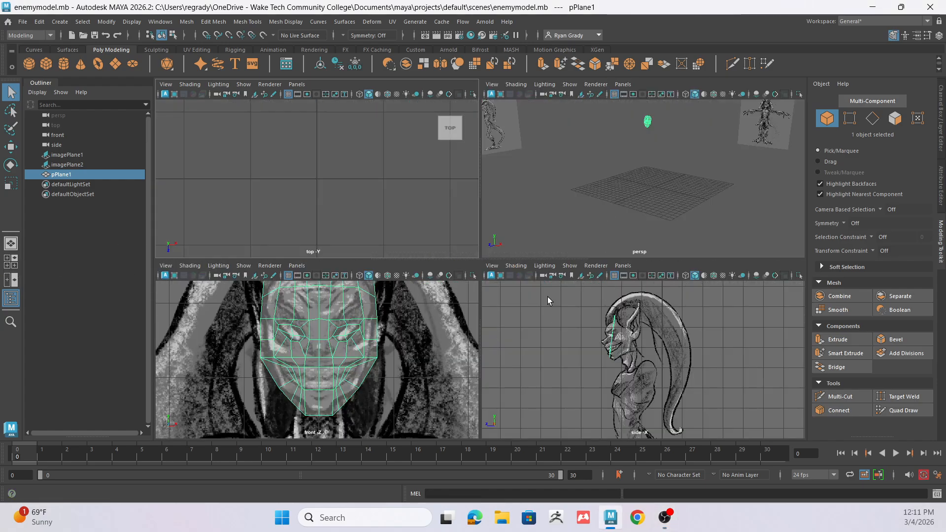
scroll(666, 129, "up", 5)
middle_click_drag(635, 166, 610, 460, "alt")
left_click(610, 460)
middle_click_drag(644, 281, 650, 148, "alt")
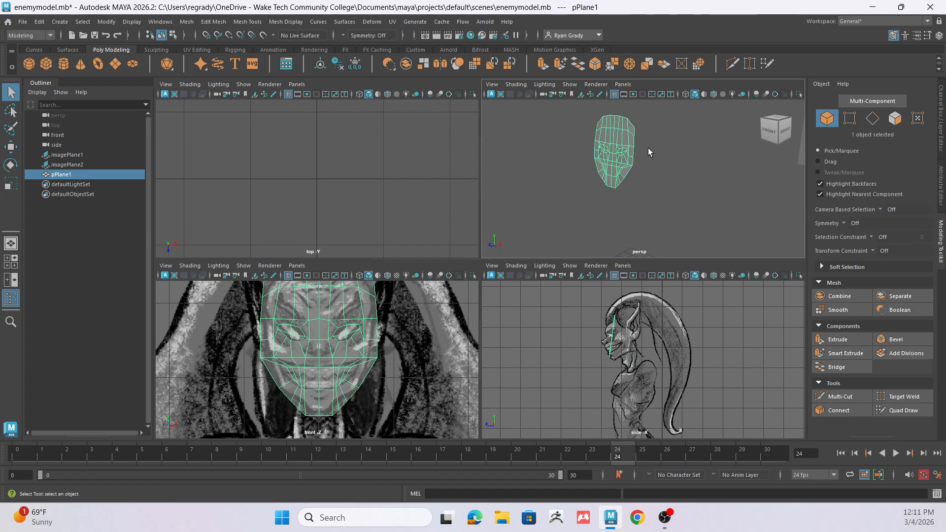
scroll(638, 155, "up", 5)
scroll(637, 155, "down", 3)
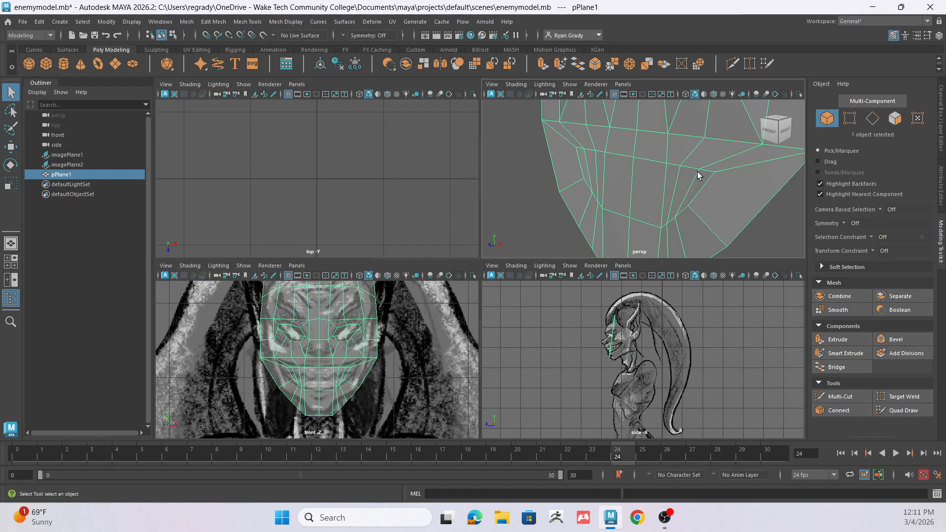
scroll(697, 172, "down", 3)
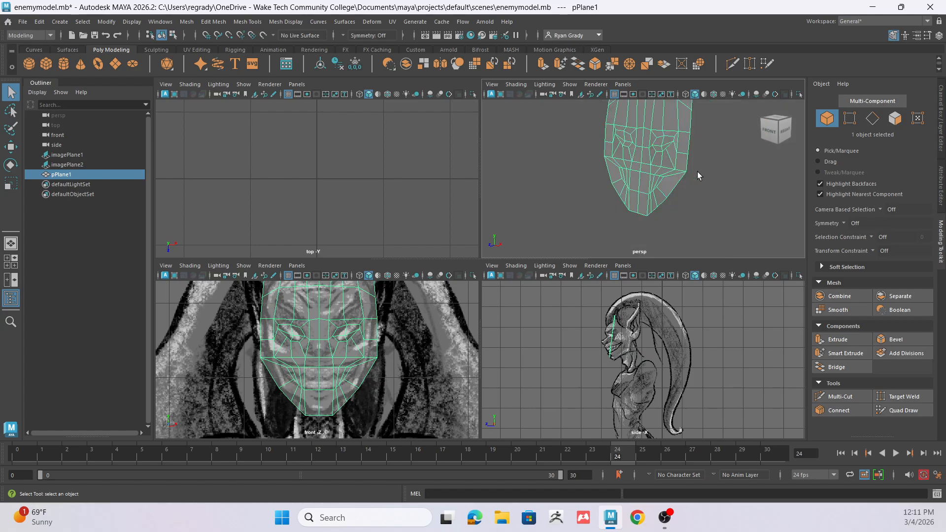
Select the four faces covering one eye of the face mesh in face mode
right_click(672, 166)
right_click_drag(674, 137, 673, 139)
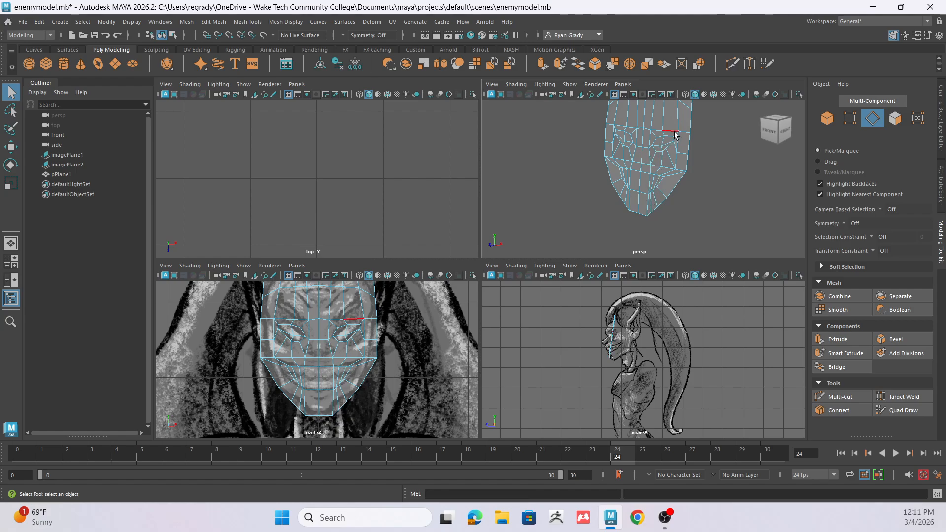
right_click(670, 139)
right_click_drag(670, 166, 669, 167)
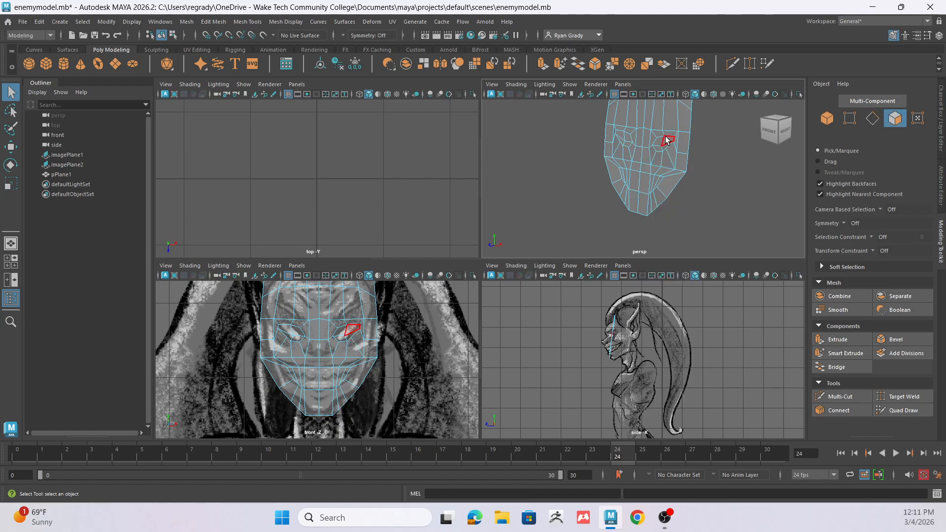
left_click(667, 141)
scroll(313, 335, "up", 3)
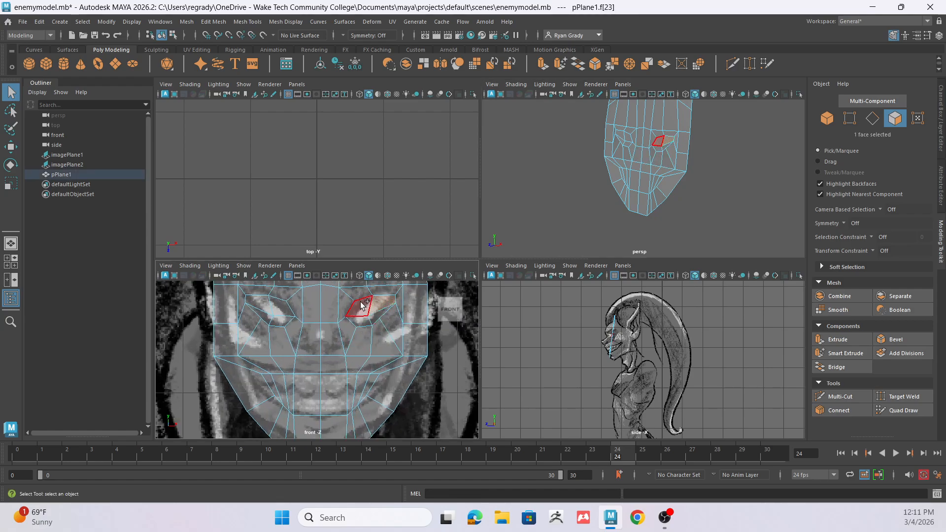
left_click(363, 323, "shift")
left_click(375, 317, "shift")
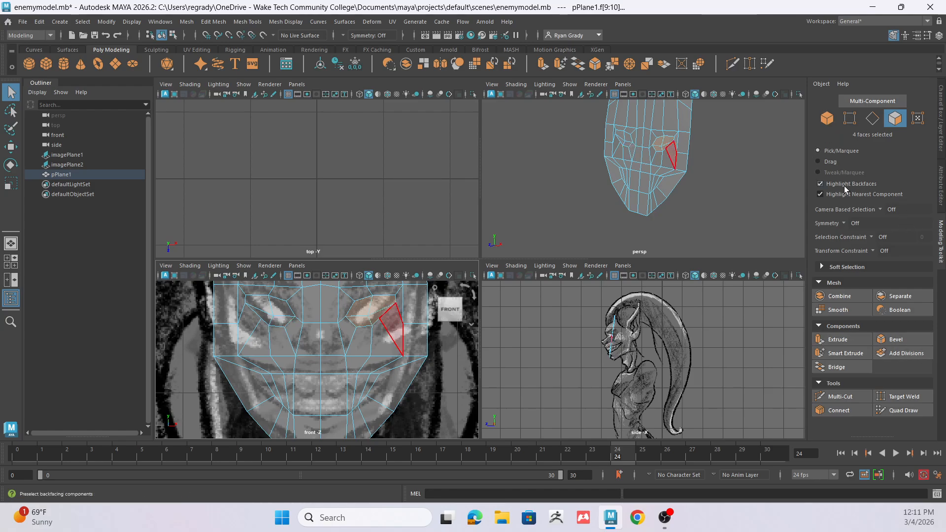
Turn on Object X symmetry and select the four faces of each eye
left_click(844, 225)
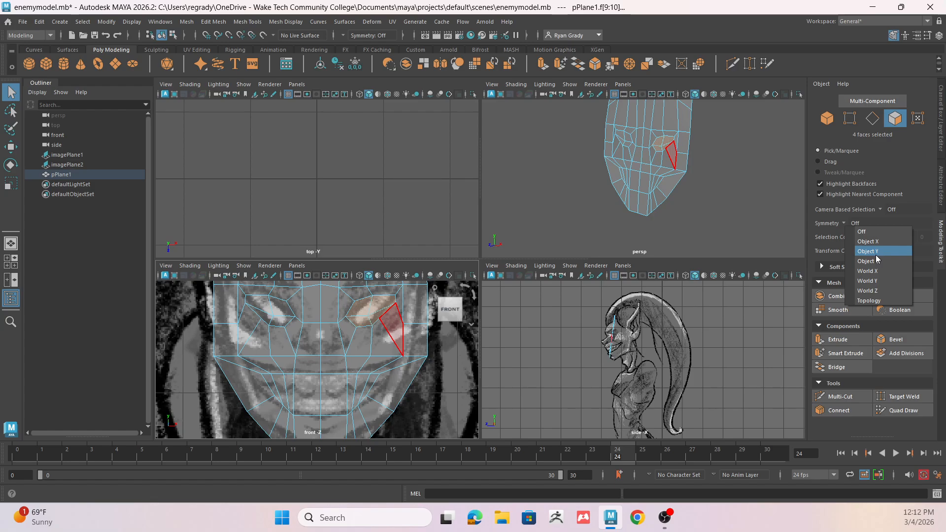
left_click(875, 243)
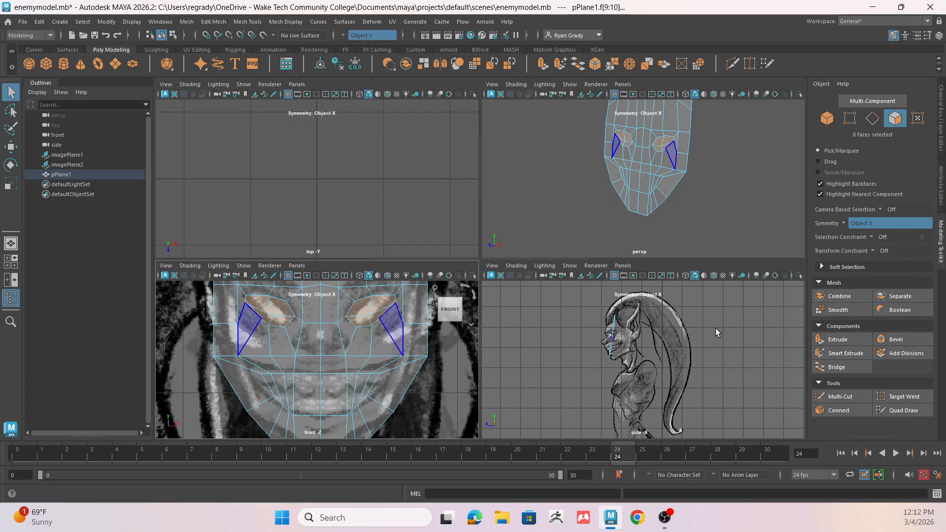
left_click(729, 136)
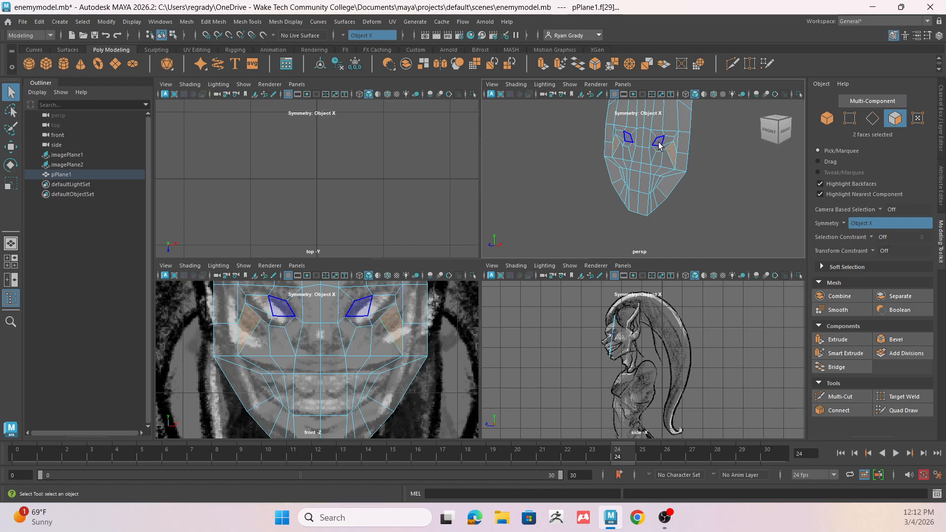
left_click(661, 139)
scroll(665, 138, "up", 5)
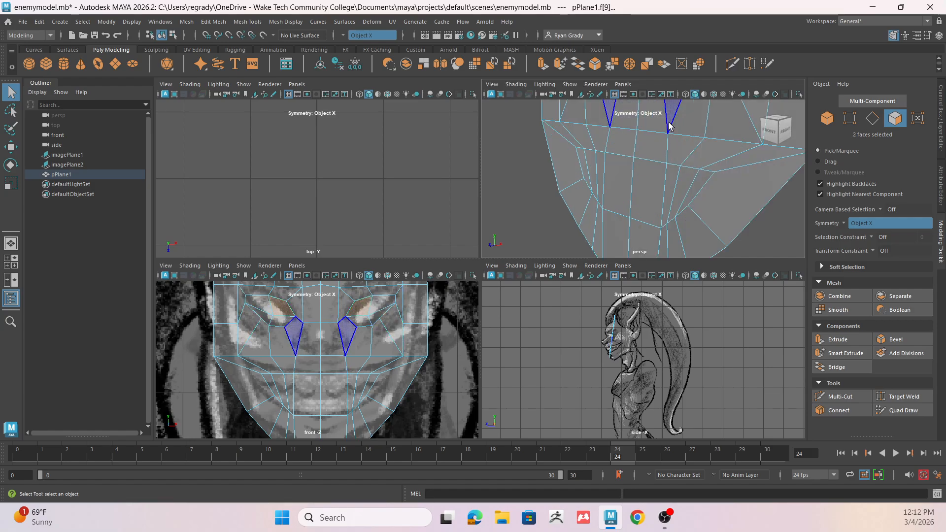
mouse_move(669, 125)
middle_mouse_down("alt")
mouse_move(651, 158)
mouse_move(673, 140)
middle_mouse_up("alt")
left_click(713, 121, "shift")
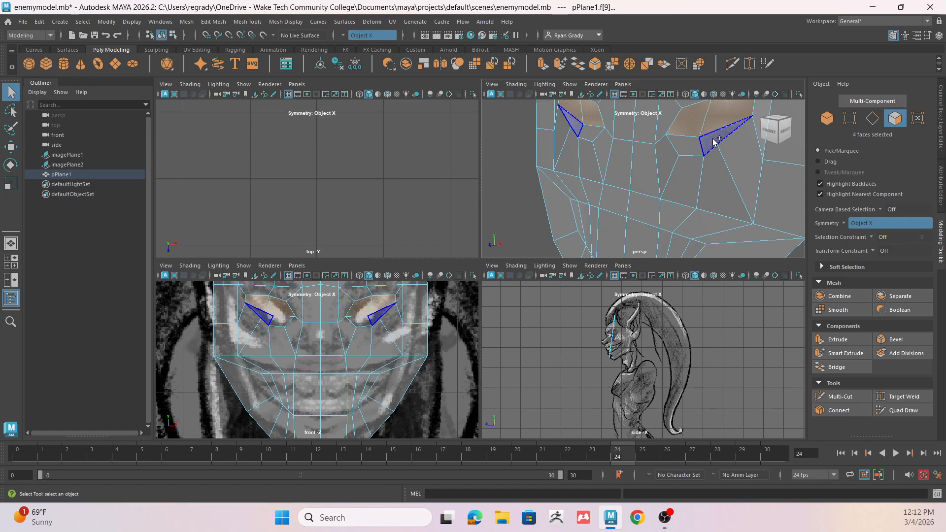
left_click(713, 142, "shift")
left_click(684, 145, "shift")
Extrude the selected eye faces and move them a short way back into the head
scroll(611, 344, "up", 5)
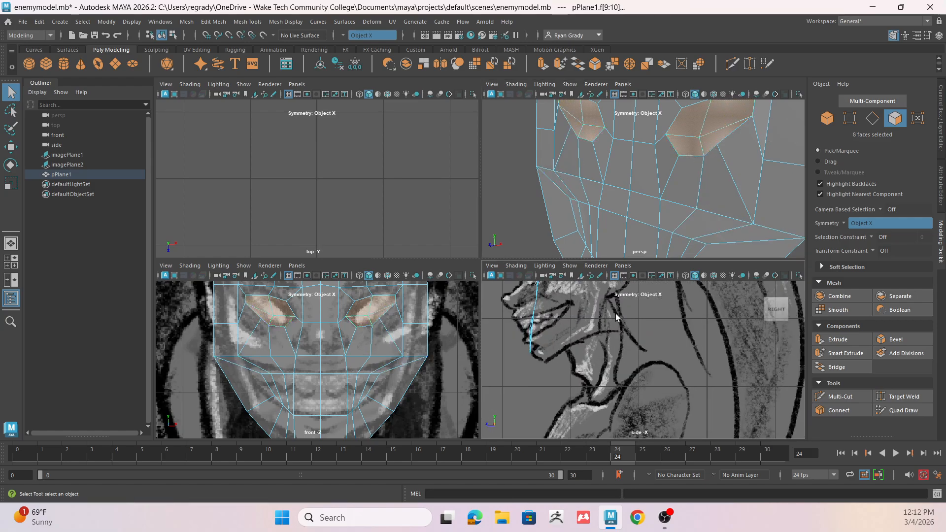
middle_click_drag(615, 313, 722, 378, "alt")
scroll(689, 405, "up", 2)
scroll(710, 397, "up", 4)
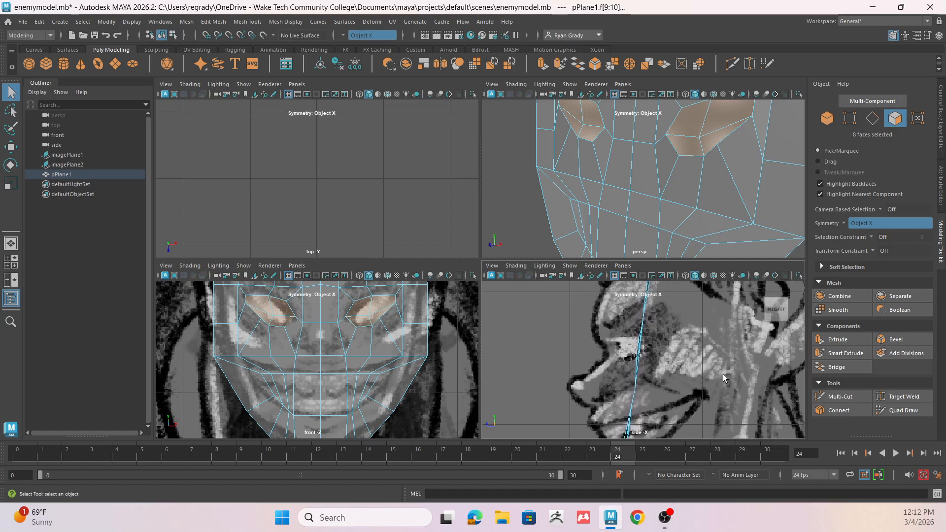
left_click(847, 336)
key("w")
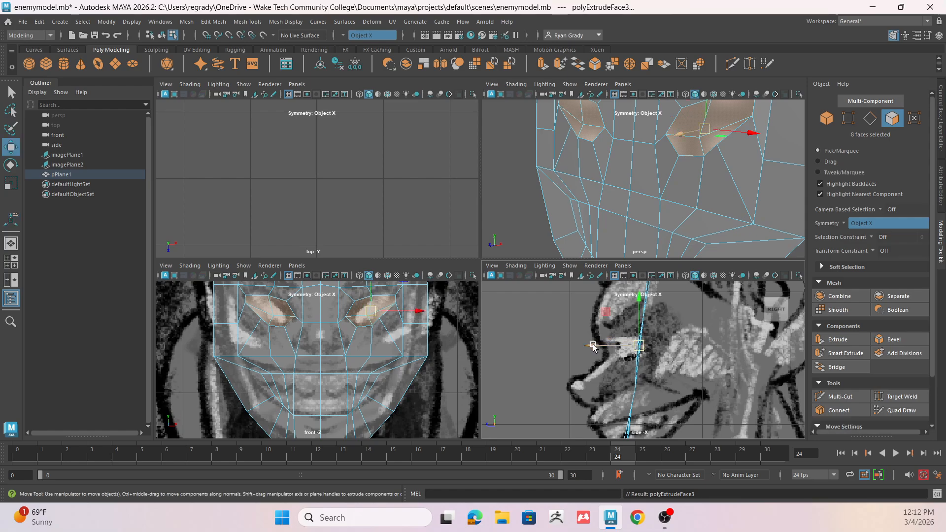
mouse_move(593, 343)
left_mouse_down()
mouse_move(644, 358)
mouse_move(608, 349)
left_mouse_up()
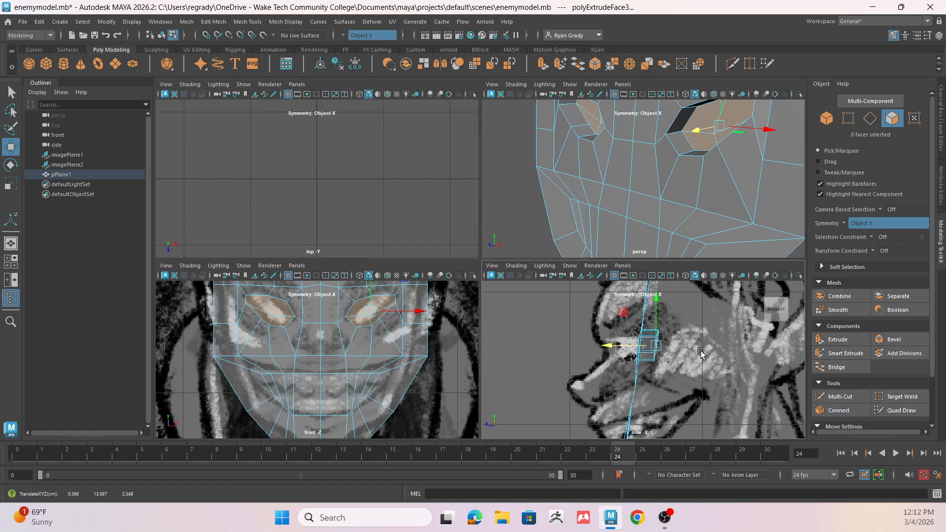
Extrude the eye faces again, move them deeper into the head and scale them up to flare the sockets
key("ctrl+e")
key("w")
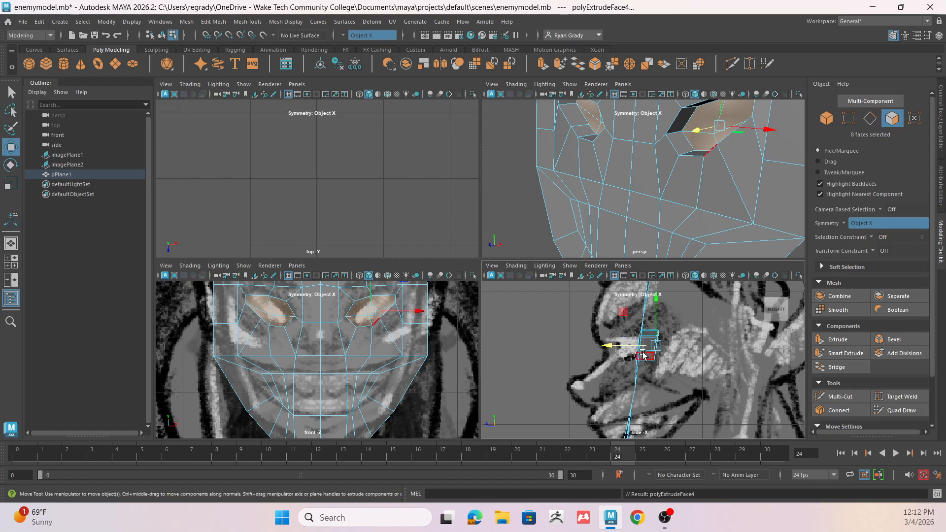
left_click_drag(610, 345, 711, 348)
key("r")
left_click_drag(762, 365, 755, 365, "alt")
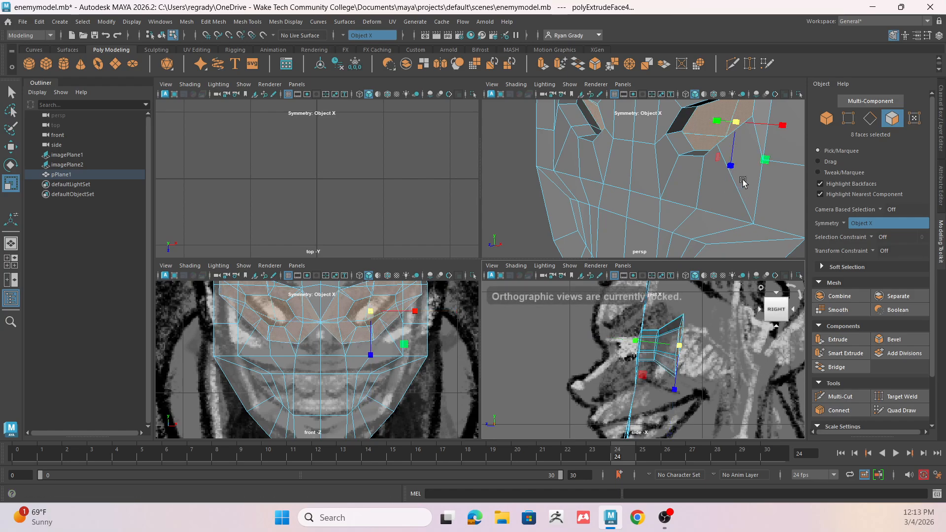
Circularize the flared faces at the back of the eye sockets
left_click_drag(743, 180, 553, 154, "alt")
key("f")
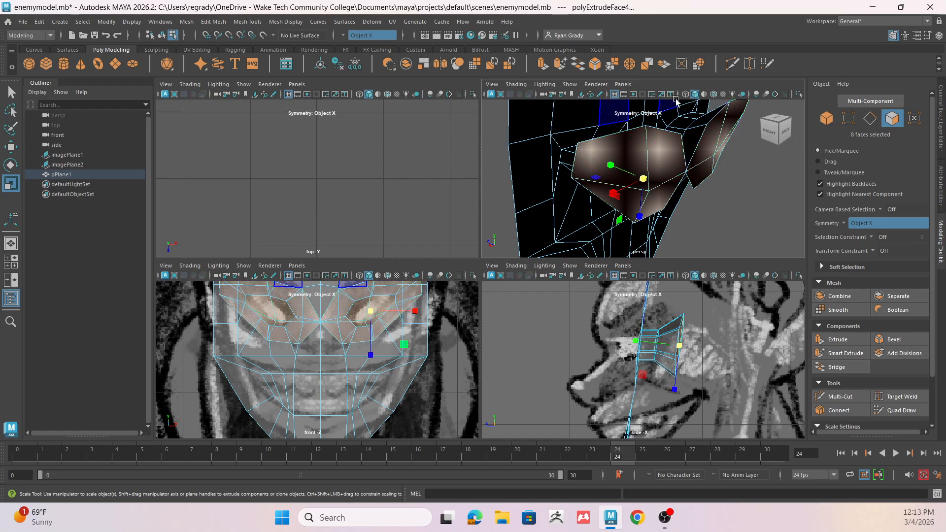
left_click(702, 67)
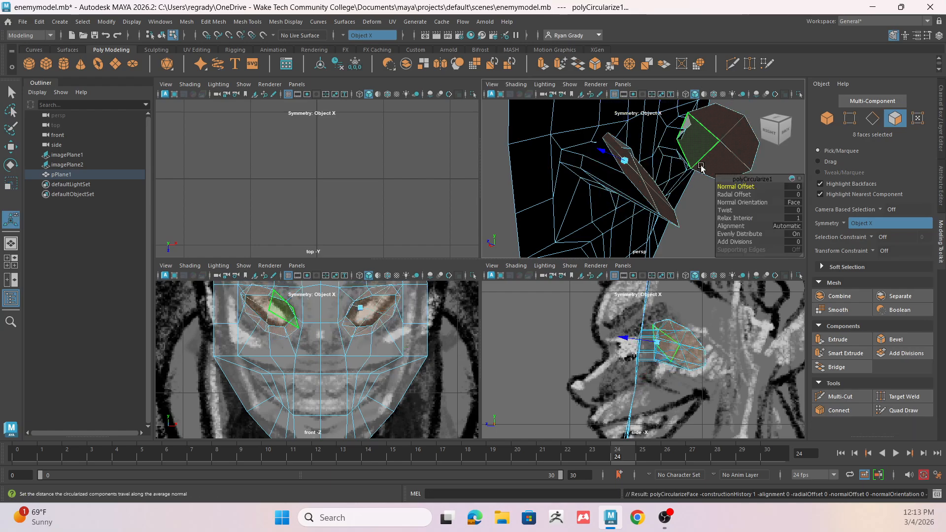
left_click_drag(684, 196, 704, 199, "alt")
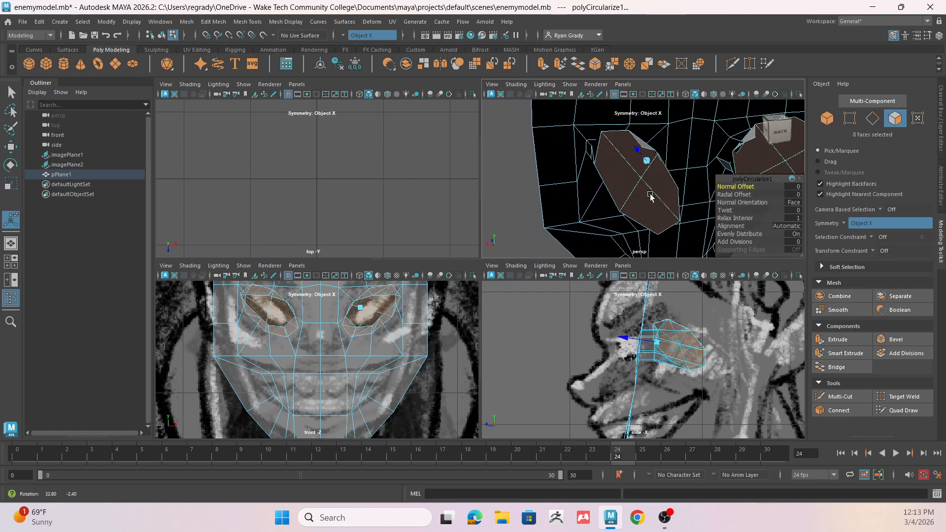
left_click(736, 194)
middle_click_drag(736, 195, 728, 195)
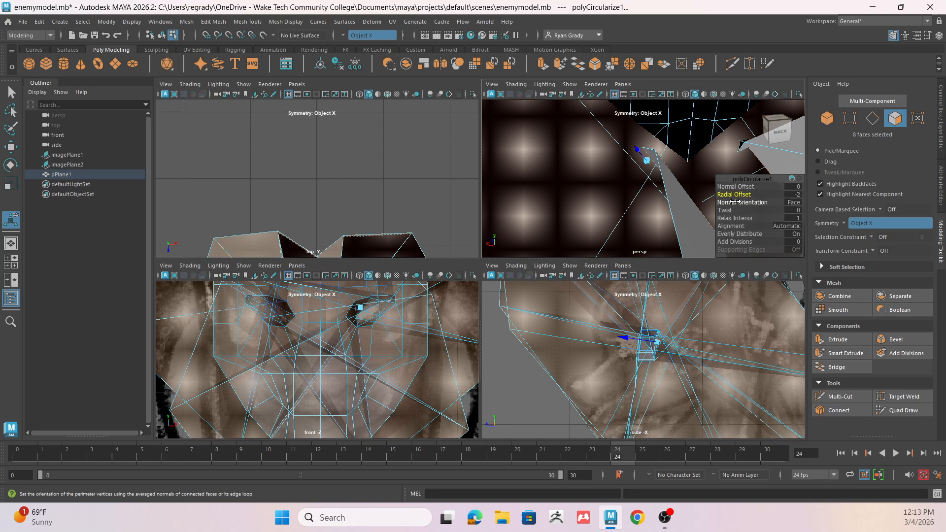
key("ctrl+z")
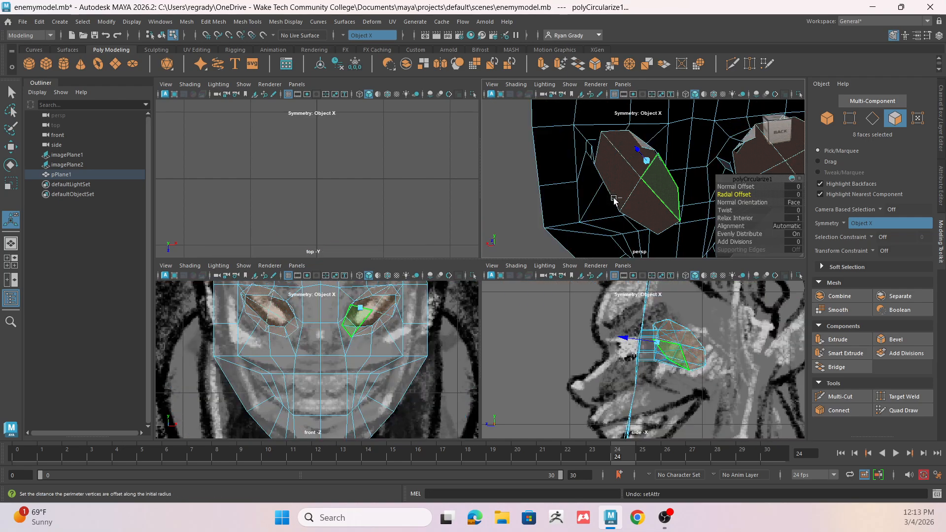
Set the circularized faces' twist to about -27.4 and rotate them upright, parallel to the front of the face
left_click(724, 210)
middle_click_drag(724, 210, 590, 200)
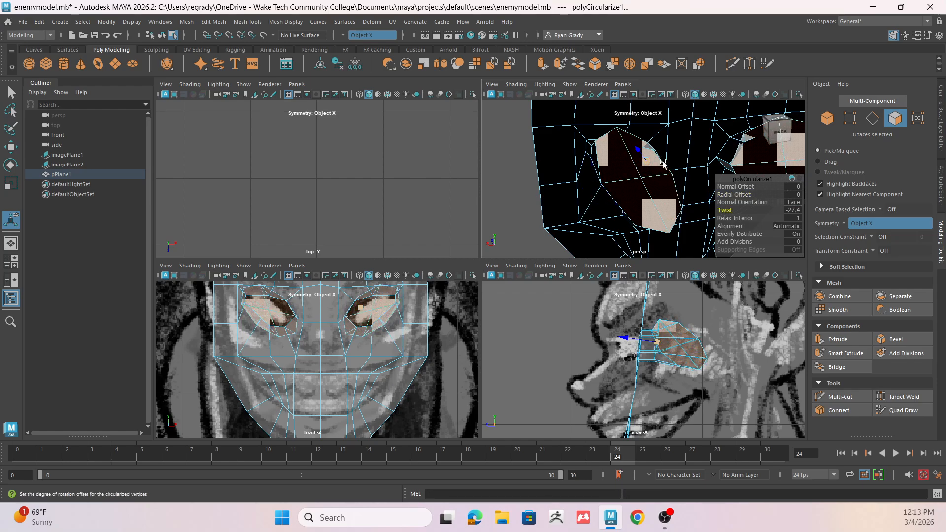
key("e")
left_click_drag(604, 153, 645, 212)
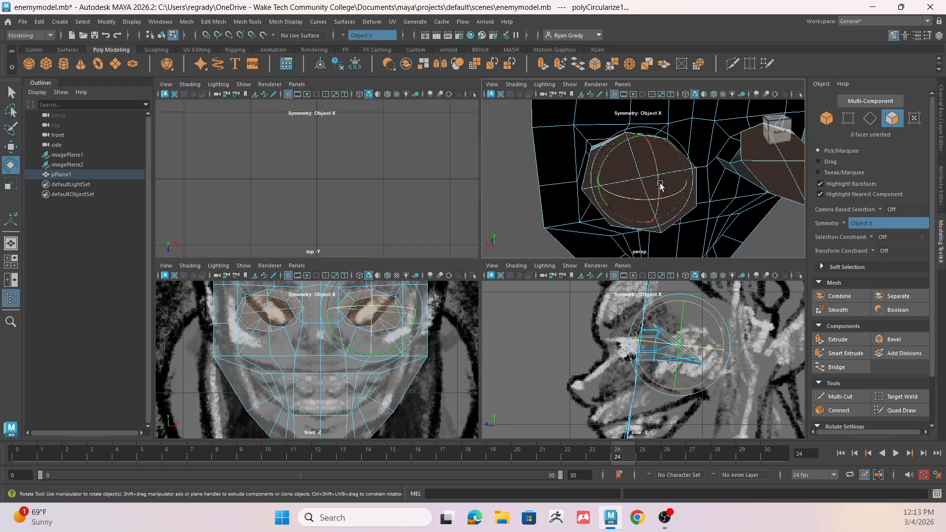
left_click_drag(659, 182, 659, 218)
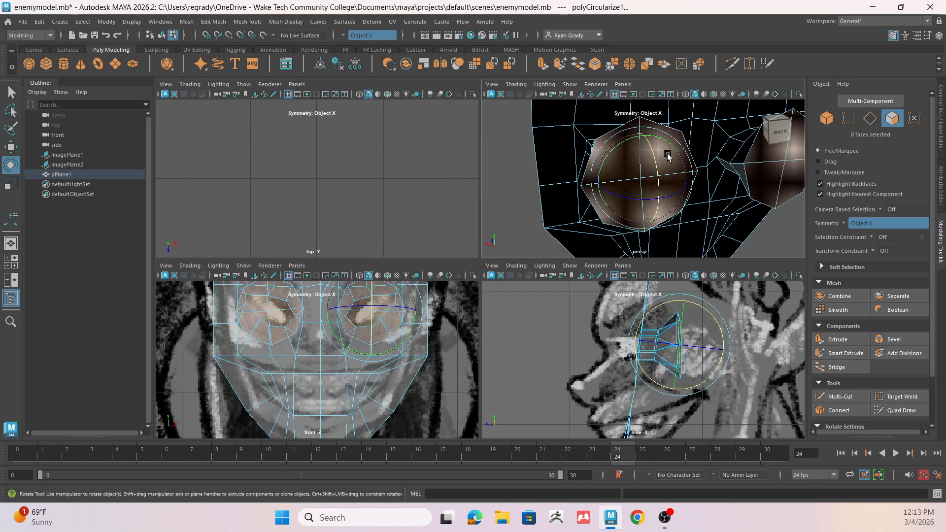
Scale up the rounded faces behind the eyes slightly and delete them to leave the sockets open
left_click_drag(668, 154, 703, 175, "alt")
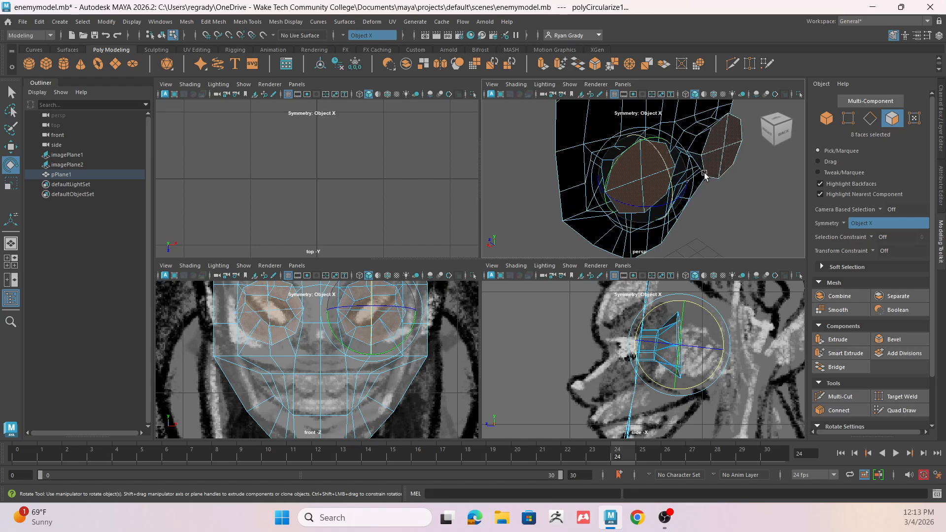
key("r")
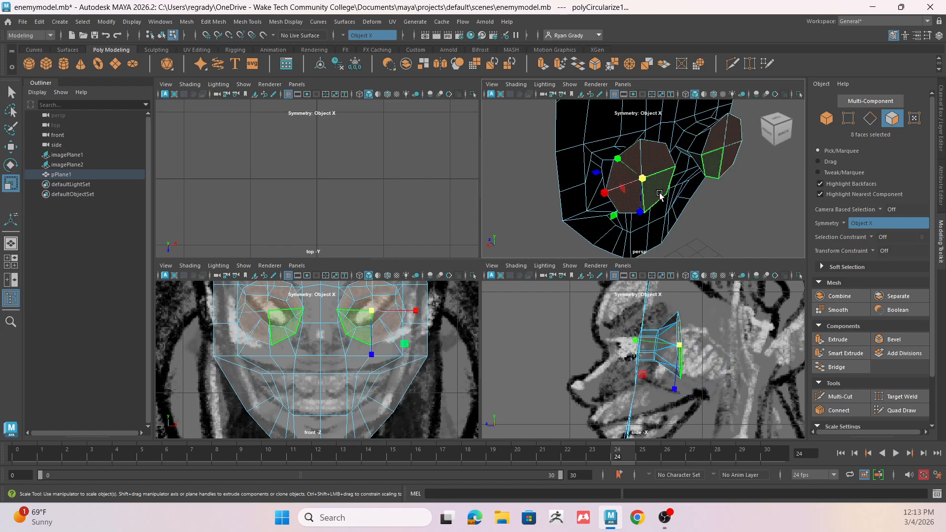
left_click_drag(641, 178, 648, 183)
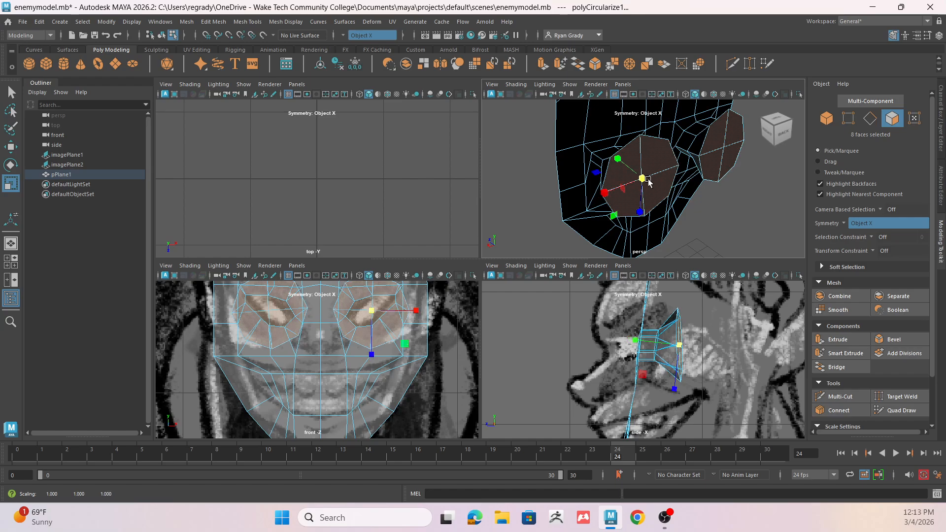
key("Delete")
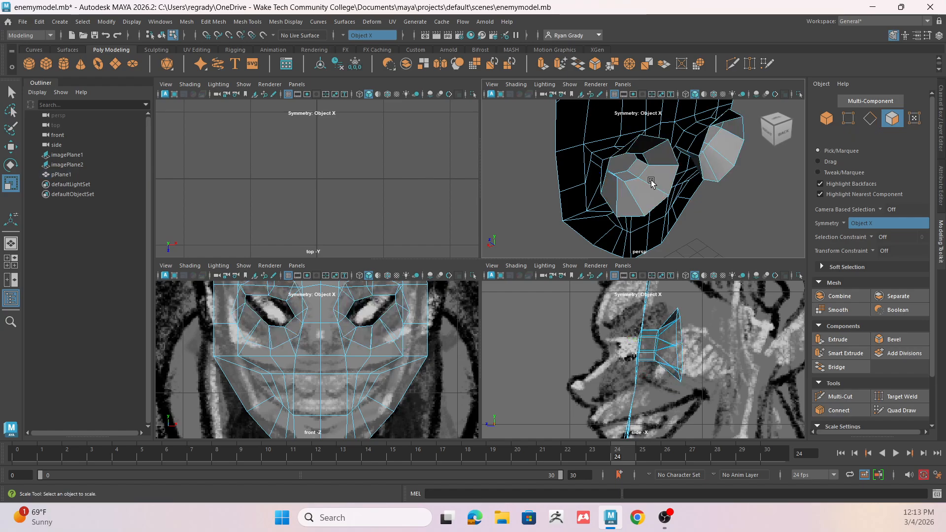
Select the middle edge loop of the eye sockets and scale it up so the sockets bulge into a rounded shape
left_click_drag(651, 182, 700, 176, "alt")
right_click_drag(607, 181, 602, 135)
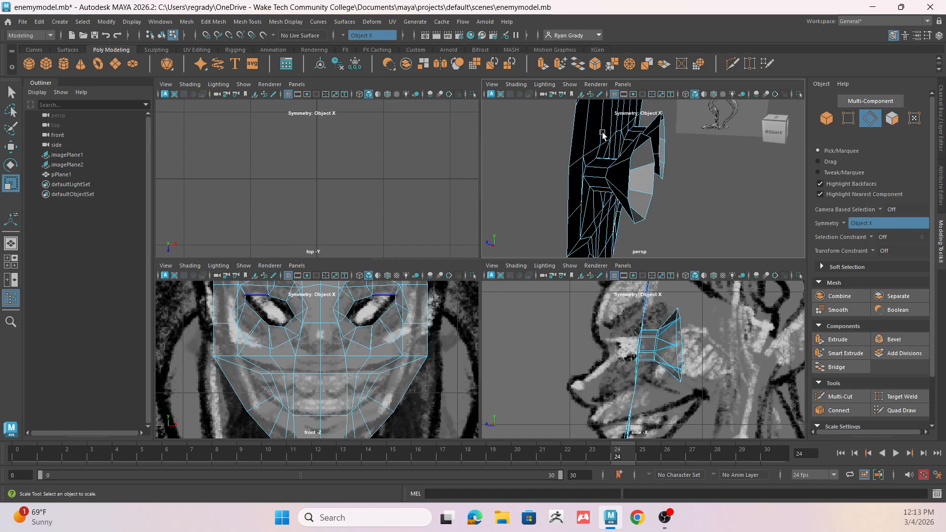
double_click(609, 175)
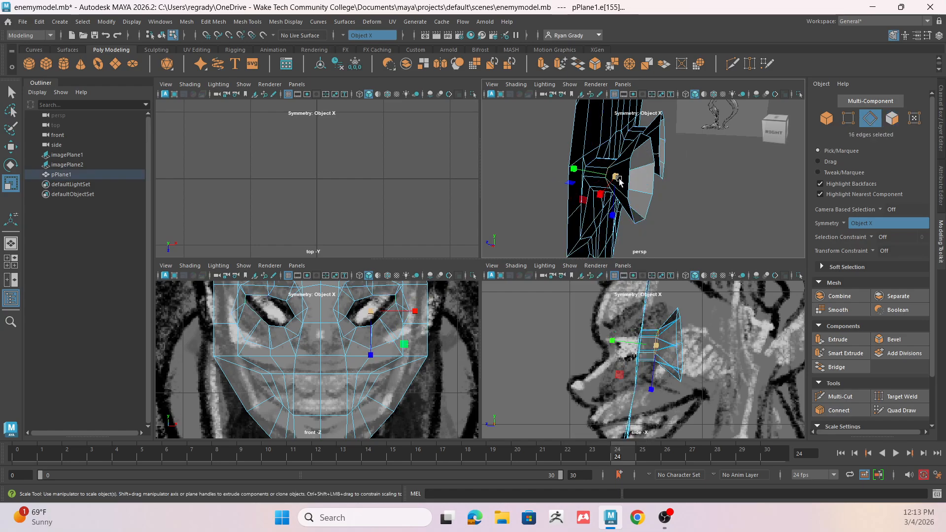
left_click_drag(616, 176, 581, 191)
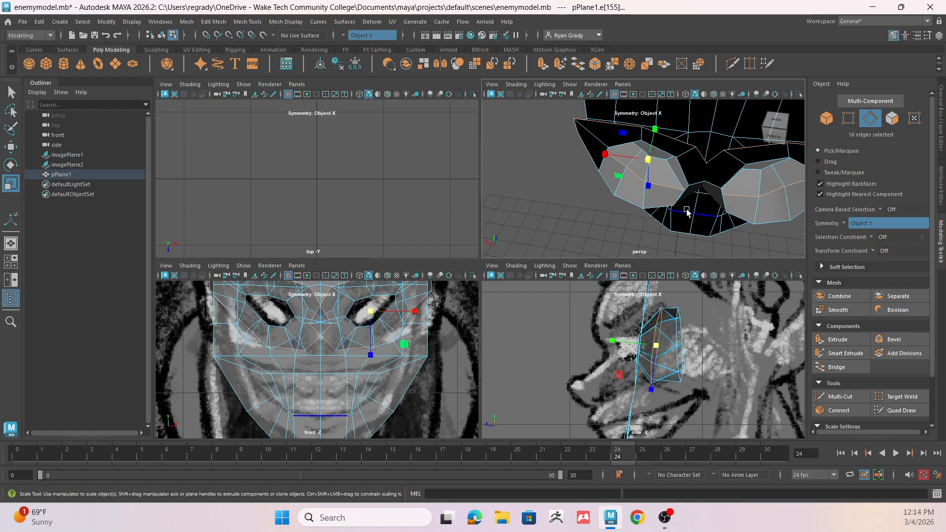
left_click(553, 221)
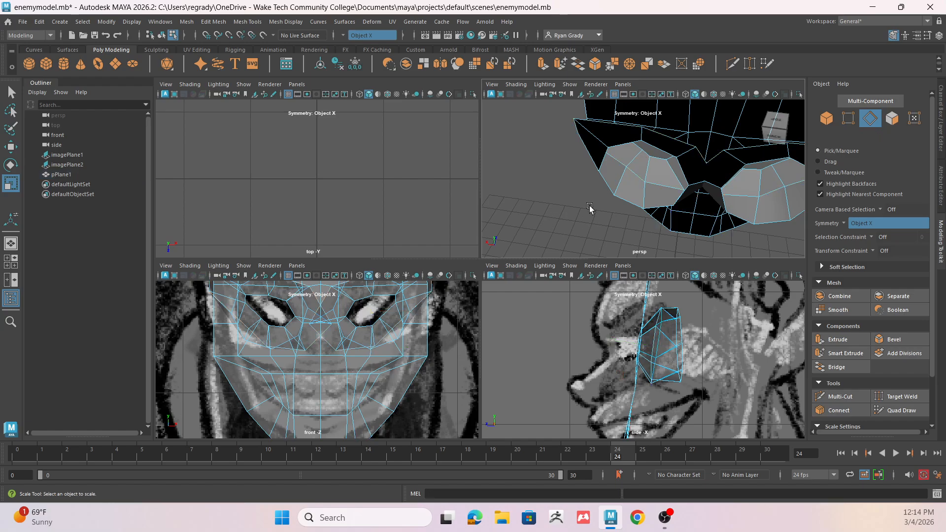
Undo the scaling of the eye sockets' middle edge loop and move the loop forward, closer to the face surface
key("ctrl+z")
key("ctrl+z")
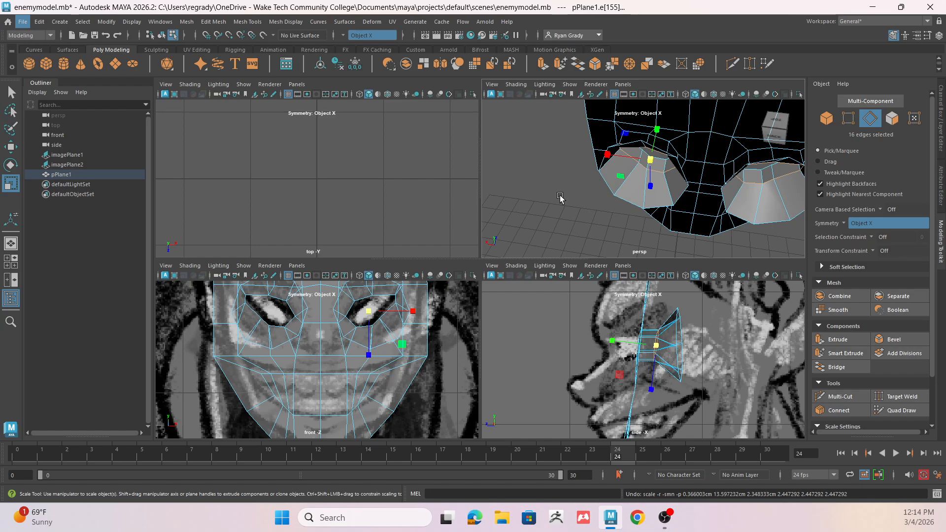
left_click_drag(560, 197, 681, 165, "alt")
key("w")
left_click_drag(582, 179, 567, 182)
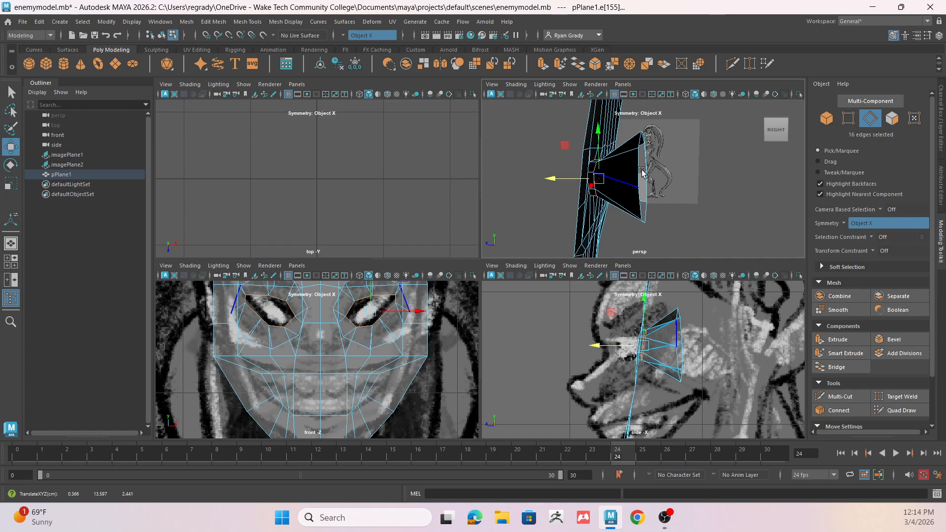
Insert an additional edge loop around the flared eye sockets with Multi-Cut, with Edge Flow enabled
left_click(838, 397)
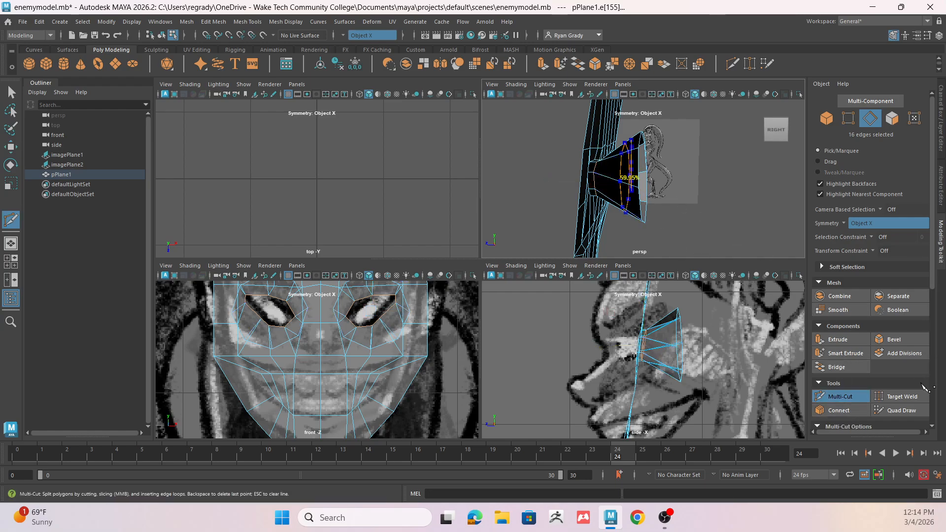
scroll(900, 380, "down", 1)
scroll(895, 384, "down", 2)
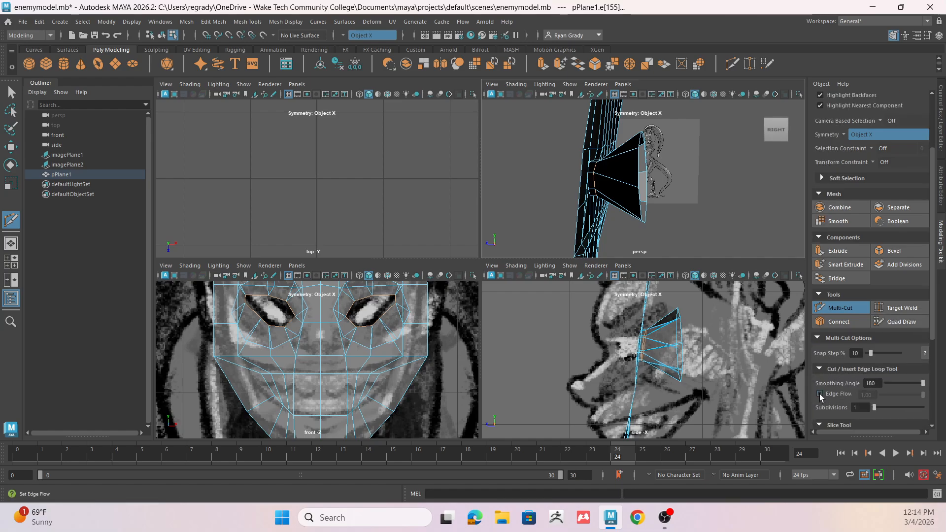
left_click(821, 395)
left_click(611, 162, "ctrl")
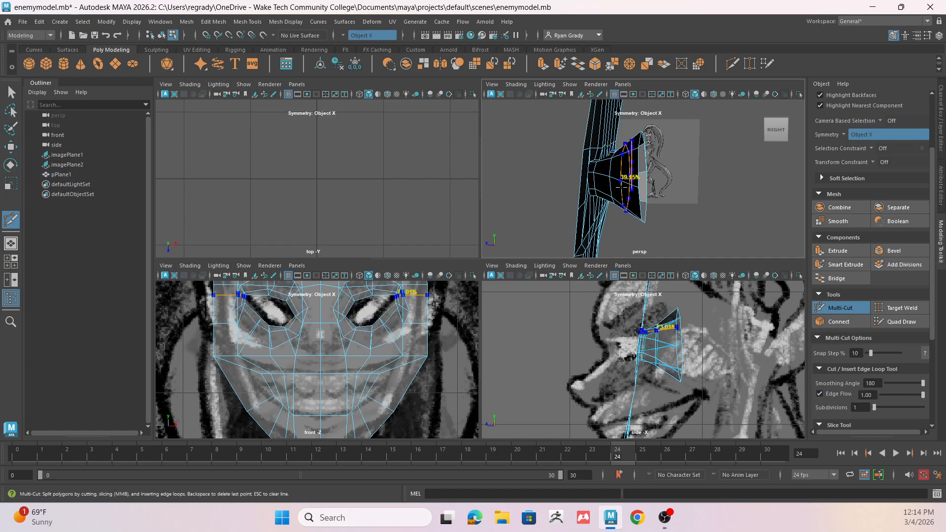
left_click(13, 97)
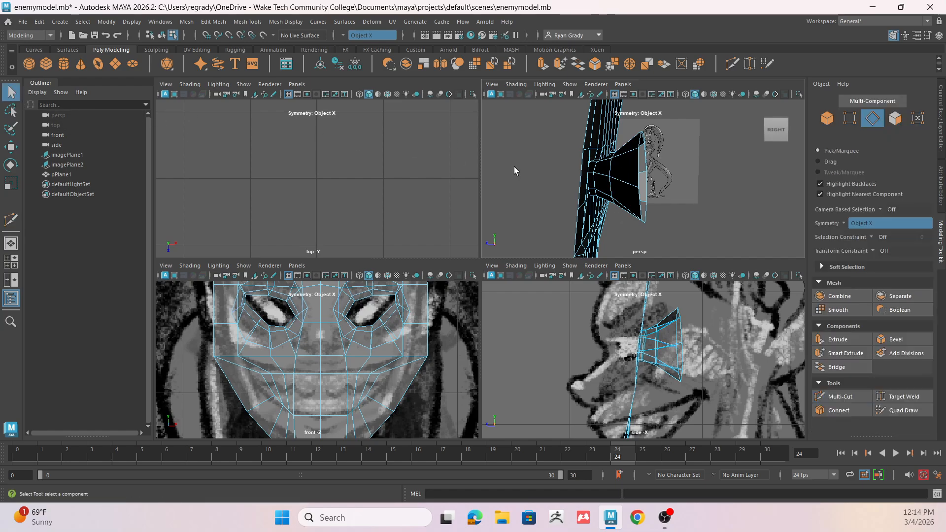
Select the new edge loop around the eye sockets, scale it up to bulge the sockets, and circularize it
left_click(616, 165)
double_click(612, 169)
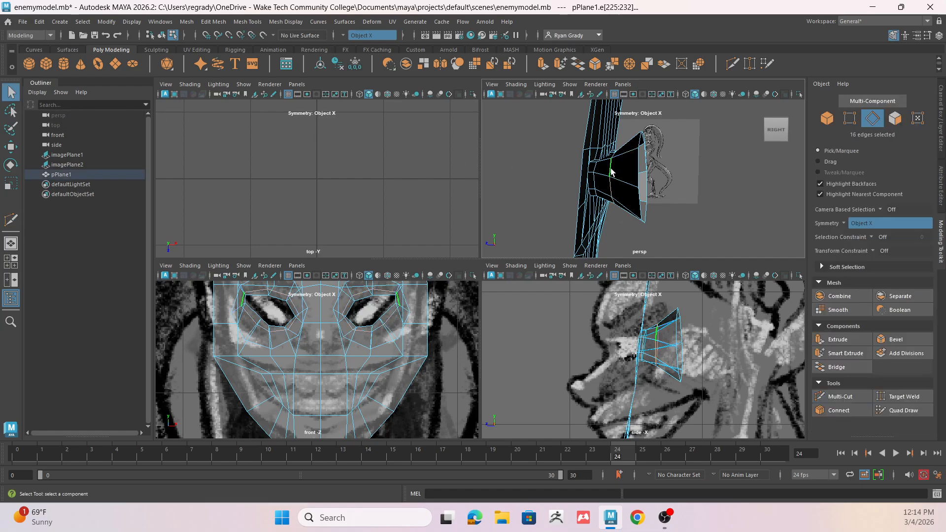
key("r")
left_click_drag(615, 176, 687, 175)
left_click(699, 64)
Select the eight mouth faces, extrude them and push them slightly back into the face
left_click_drag(650, 200, 688, 167, "alt")
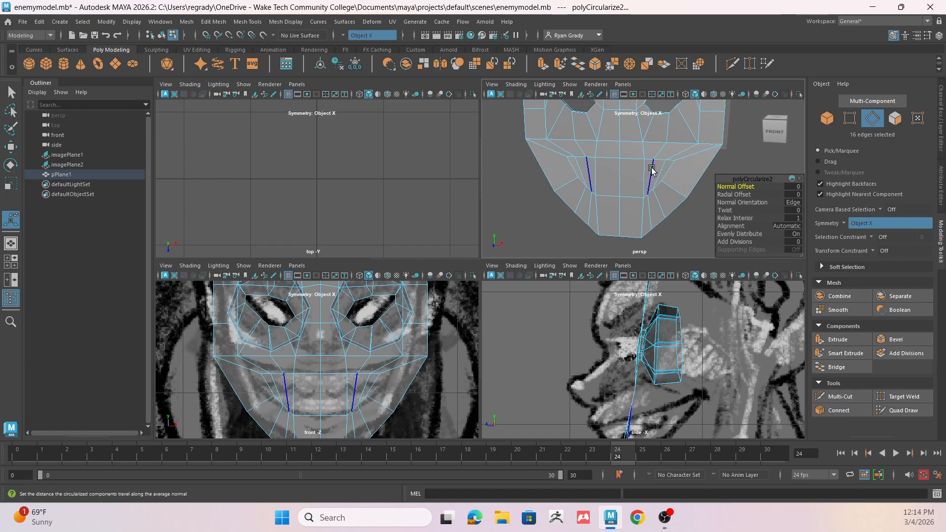
right_click_drag(653, 170, 653, 194)
left_click(660, 180)
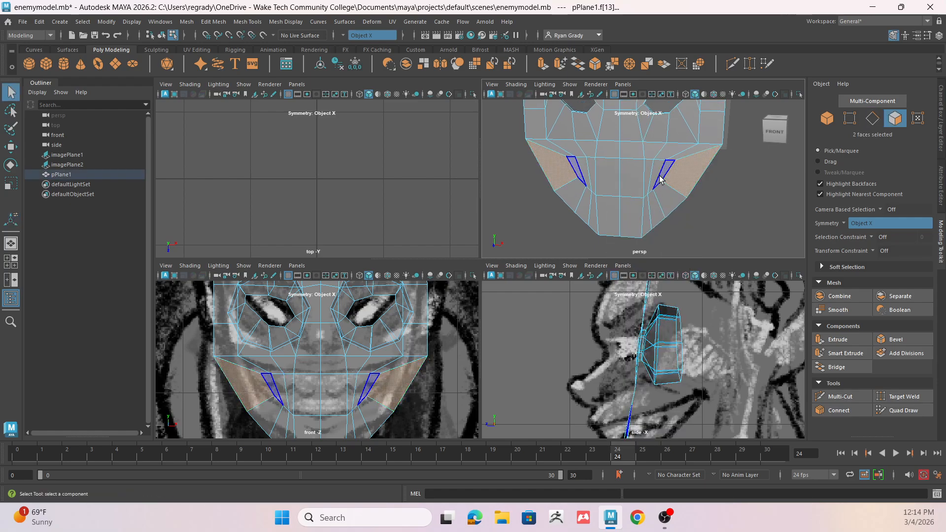
left_click(644, 184, "shift")
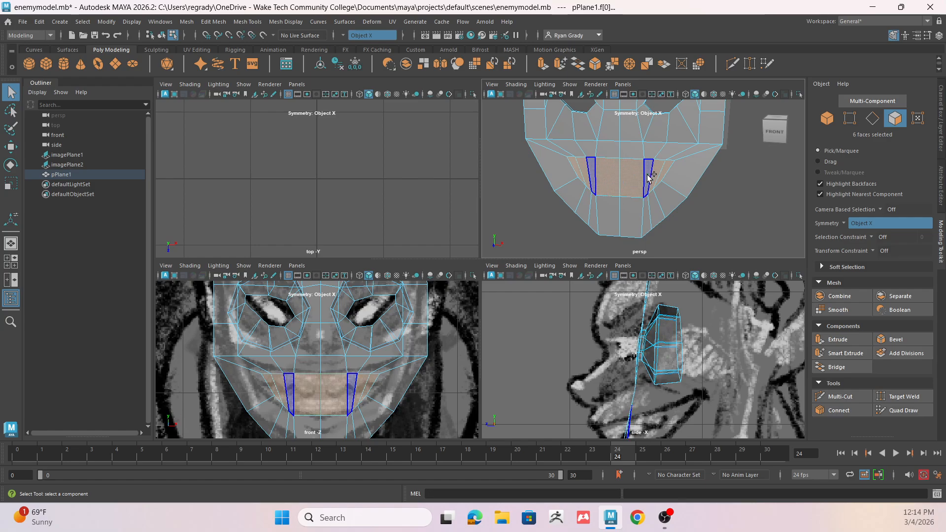
left_click_drag(665, 195, 573, 220, "alt")
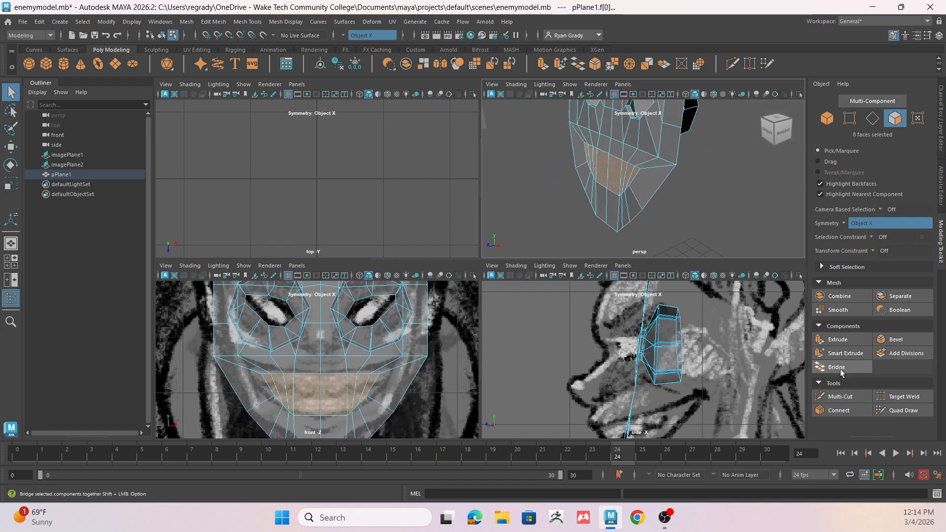
left_click(837, 340)
key("w")
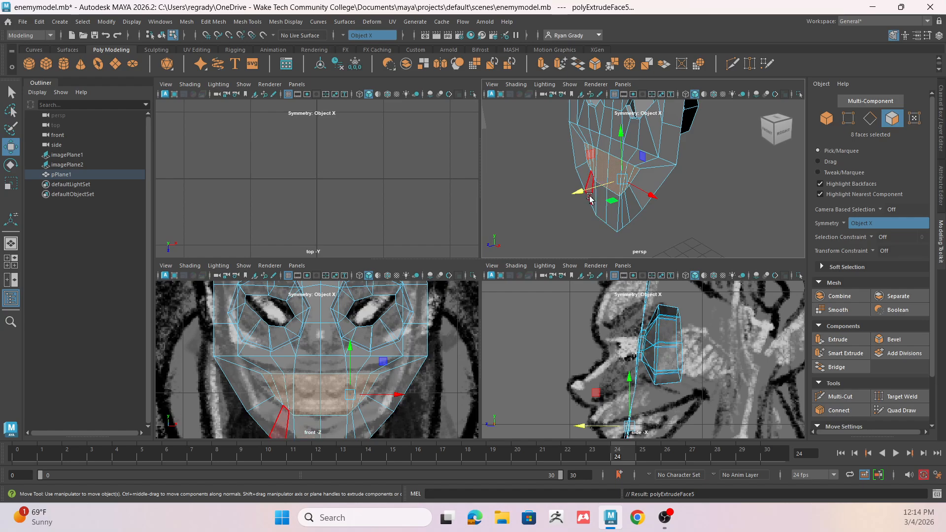
left_click_drag(578, 195, 587, 193)
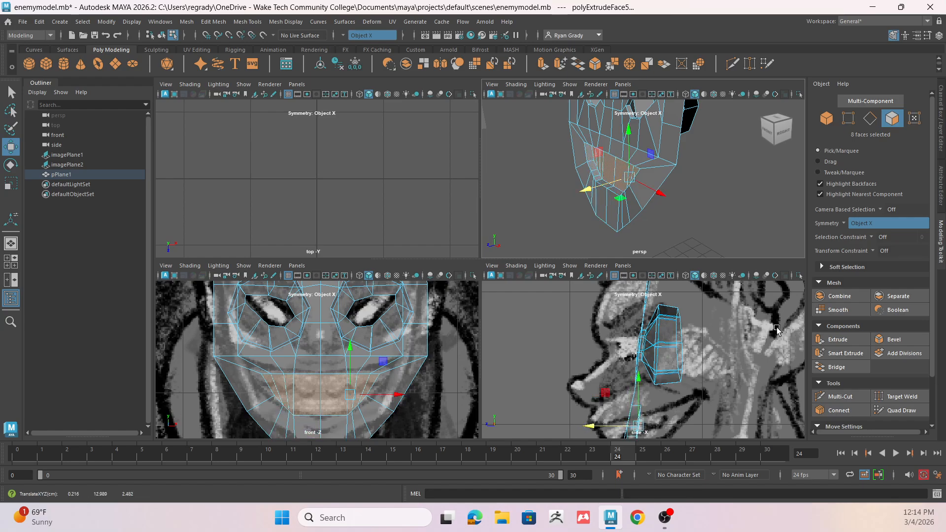
Extrude the mouth faces again and pull them deep back into the head to form the mouth cavity
left_click_drag(695, 207, 626, 188, "alt")
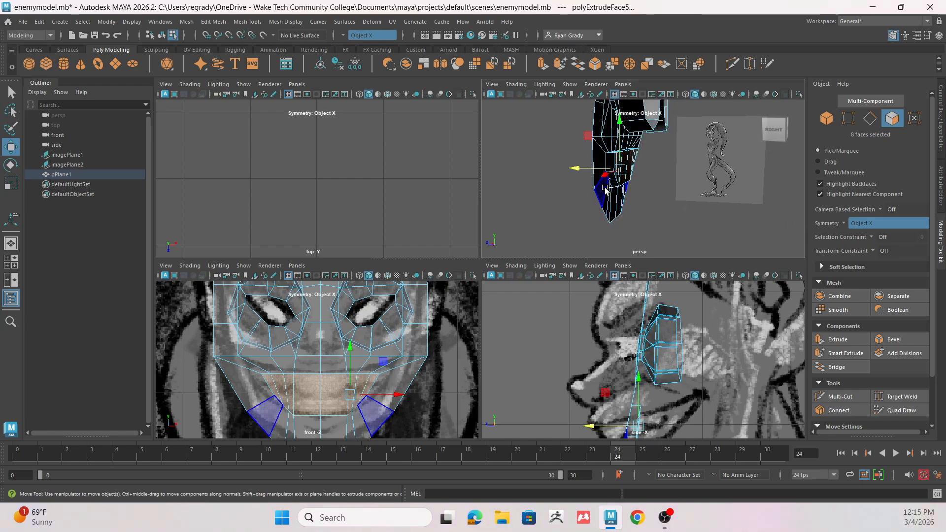
key("ctrl+e")
key("w")
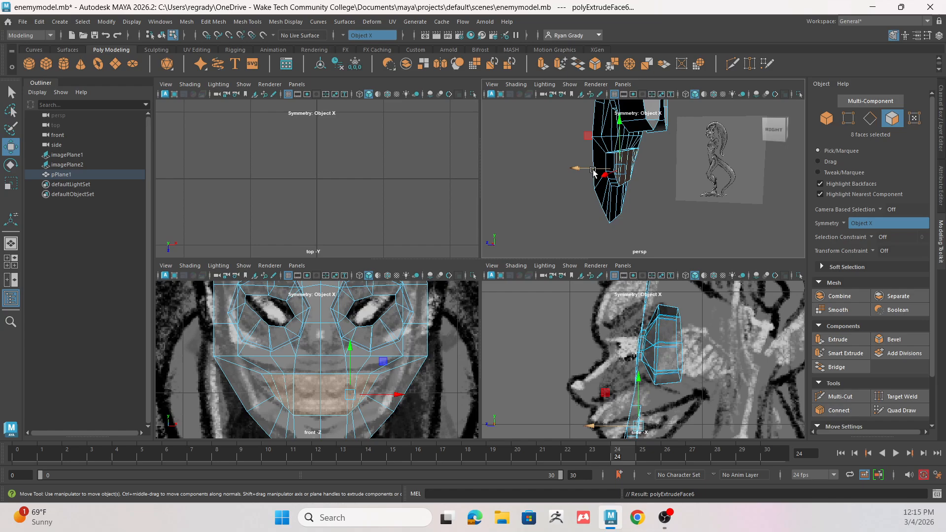
left_click_drag(594, 169, 679, 171)
key("r")
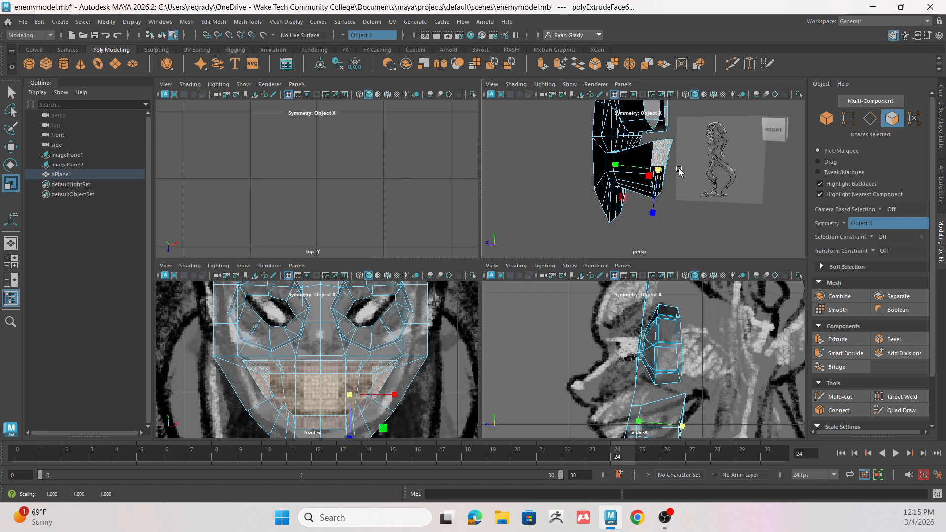
left_click_drag(555, 194, 764, 206, "alt")
left_click(538, 192)
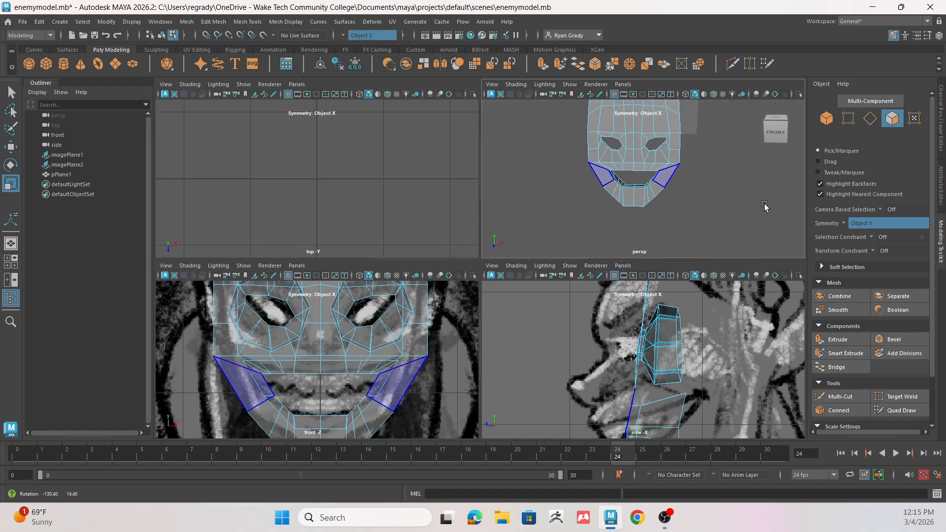
Select the four nose faces between the eyes and mouth and extrude them forward to the reference's nose tip
left_click(648, 130)
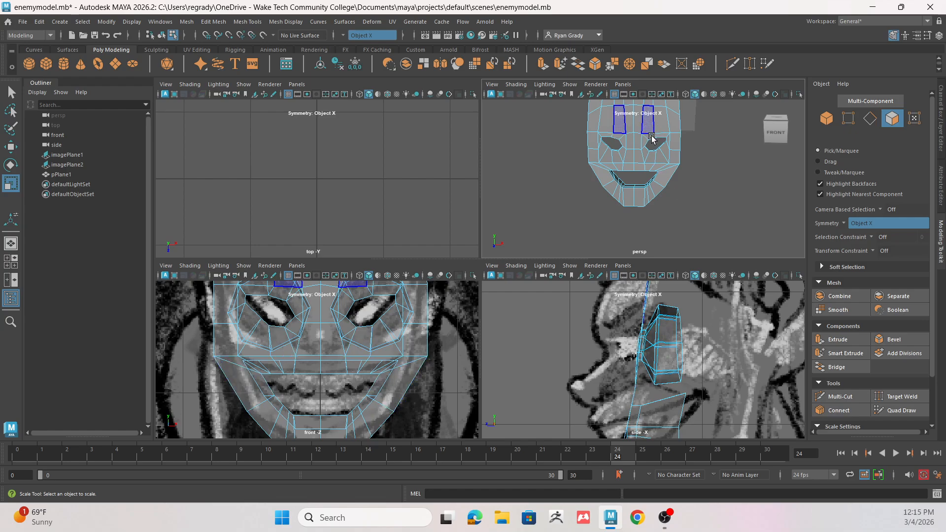
middle_click_drag(651, 136, 641, 165, "alt")
scroll(632, 220, "up", 4)
scroll(625, 209, "up", 3)
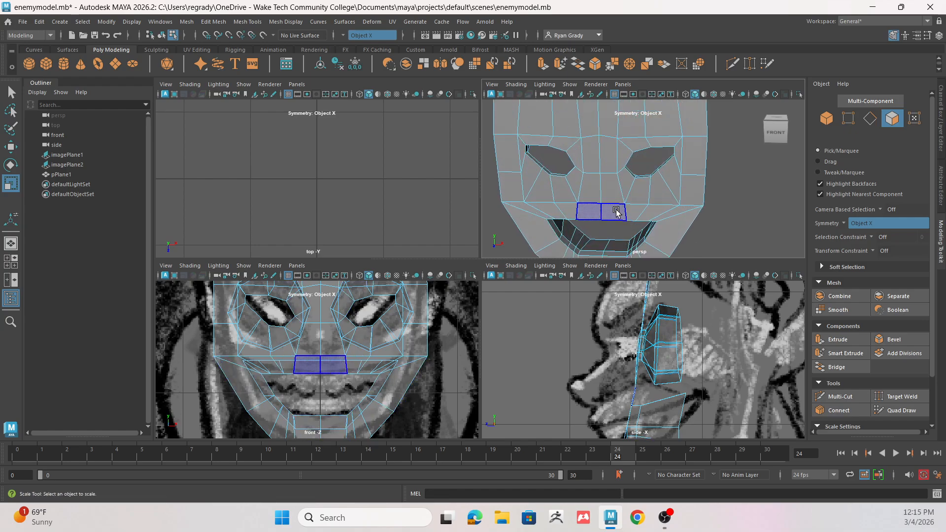
left_click(615, 211)
left_click(613, 188, "shift")
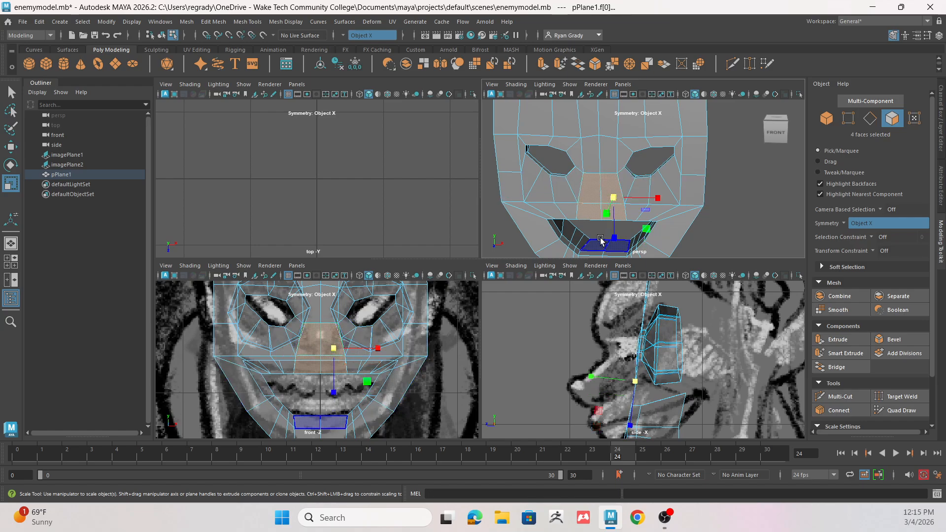
left_click_drag(577, 229, 445, 202, "alt")
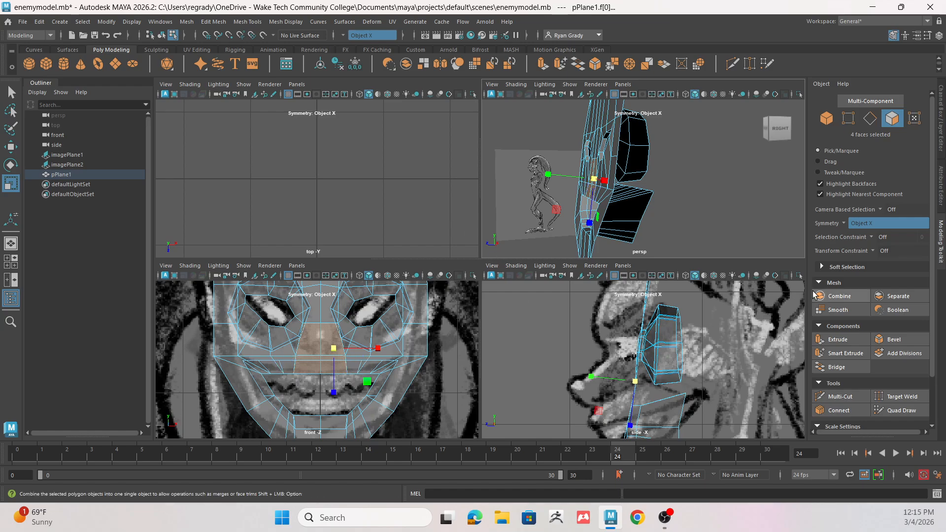
left_click(837, 340)
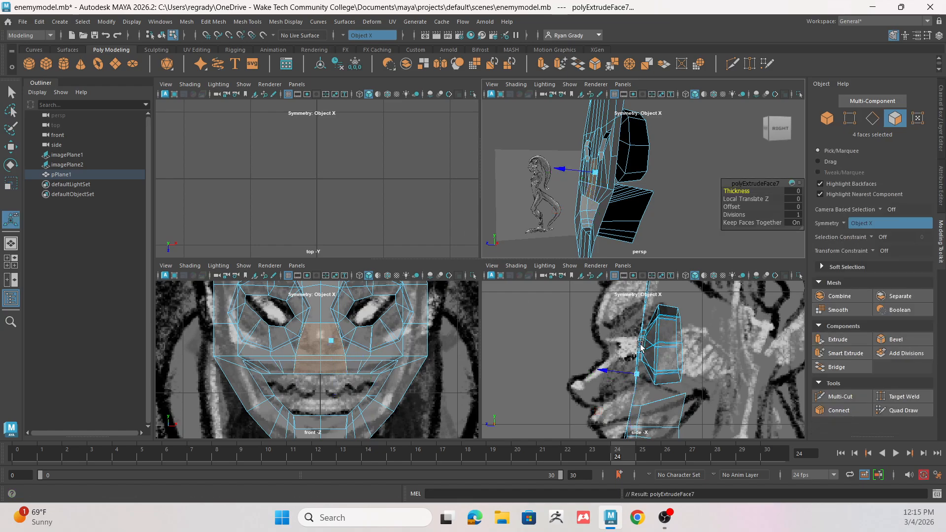
key("w")
left_click_drag(605, 388, 567, 382)
Flatten the nose's front faces, then scale them down and lower them slightly to taper the nose
key("r")
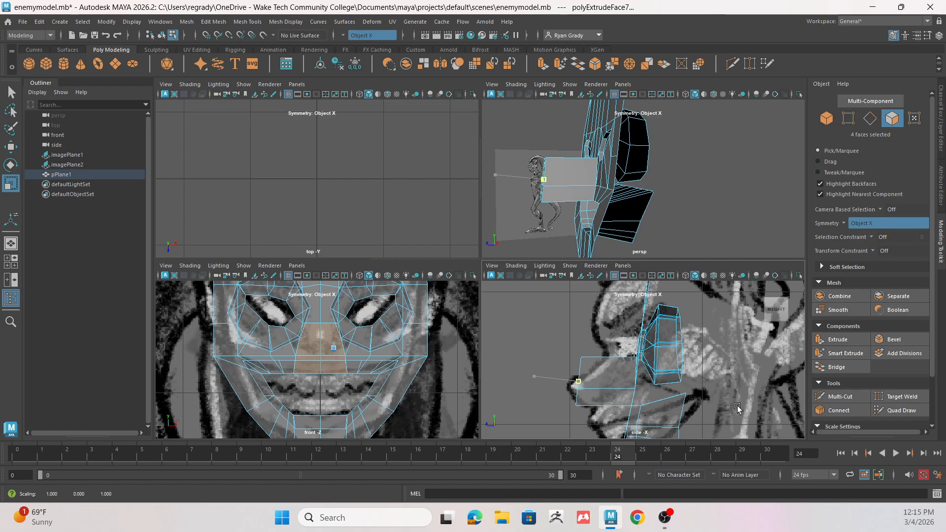
left_click_drag(748, 409, 739, 402)
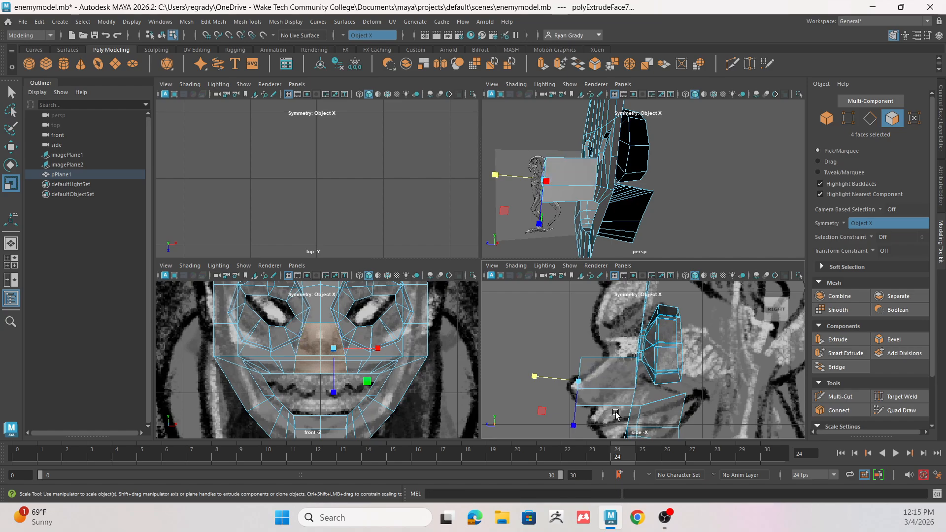
left_click_drag(577, 382, 578, 360)
key("w")
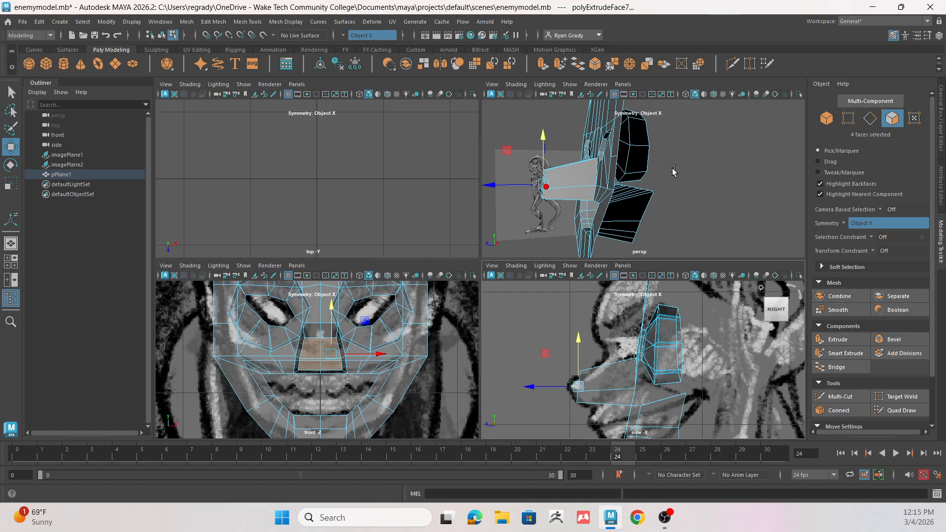
left_click_drag(680, 171, 755, 192, "alt")
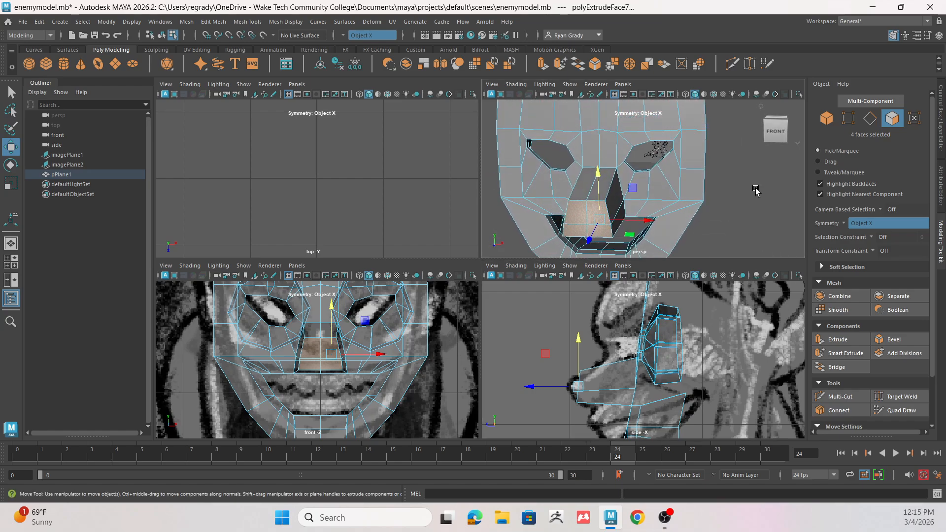
left_click_drag(676, 226, 635, 224, "alt")
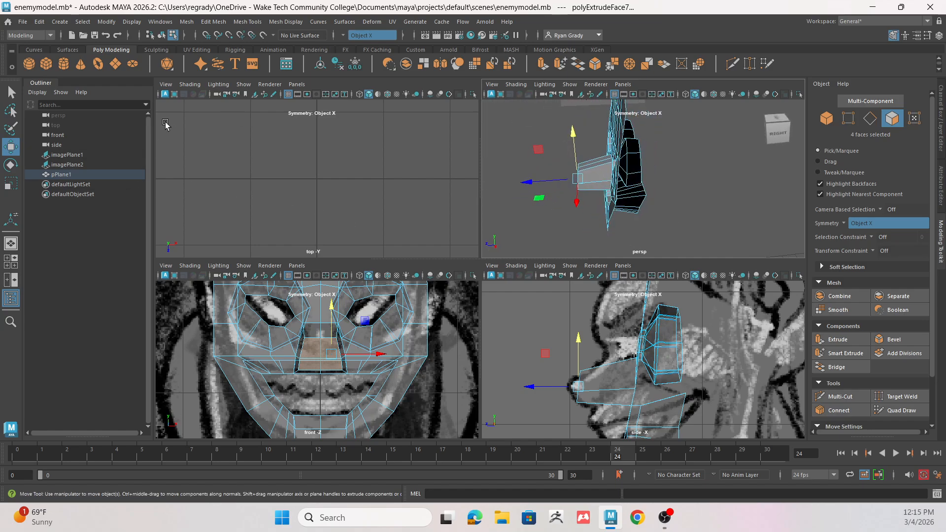
Create a polygon sphere for the eyeball and scale it down uniformly
left_click(29, 64)
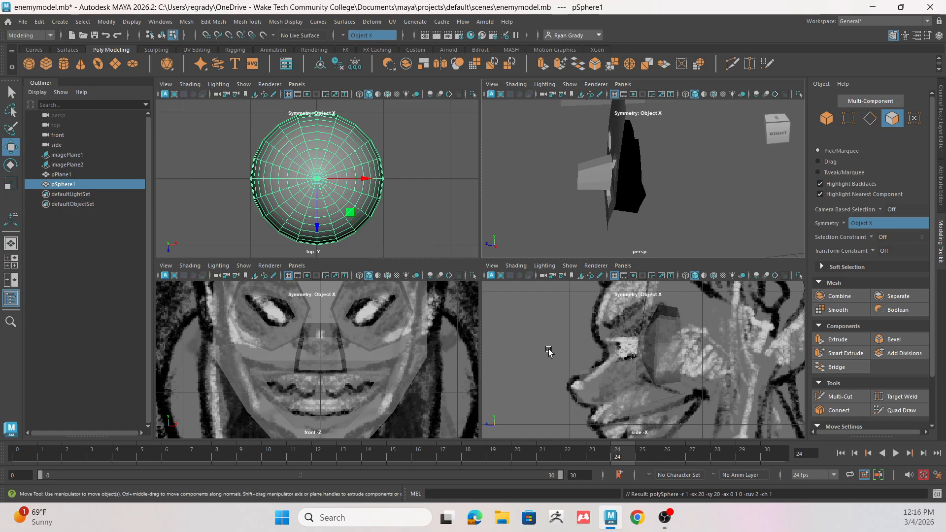
left_click(322, 197)
key("r")
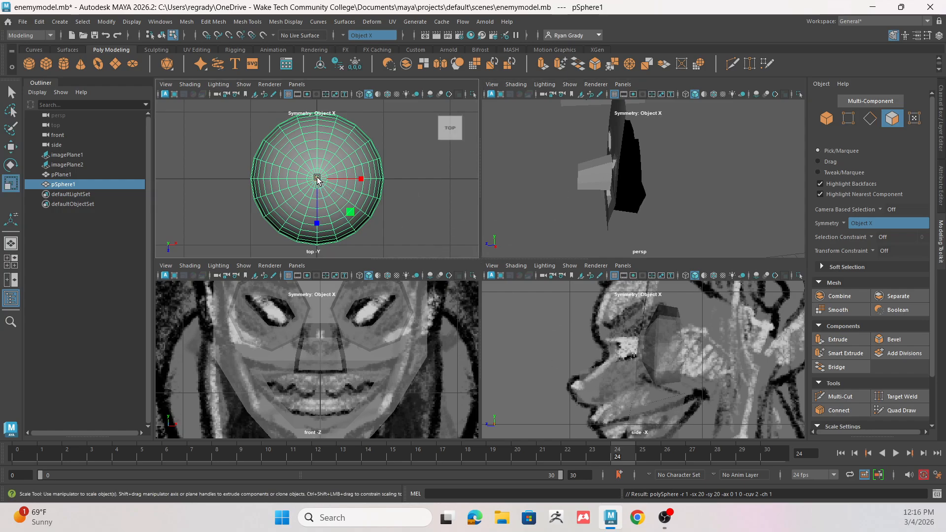
left_click_drag(317, 178, 249, 175)
Move the sphere up over the character's eye on the front reference and scale it to about 0.237
scroll(364, 390, "down", 10)
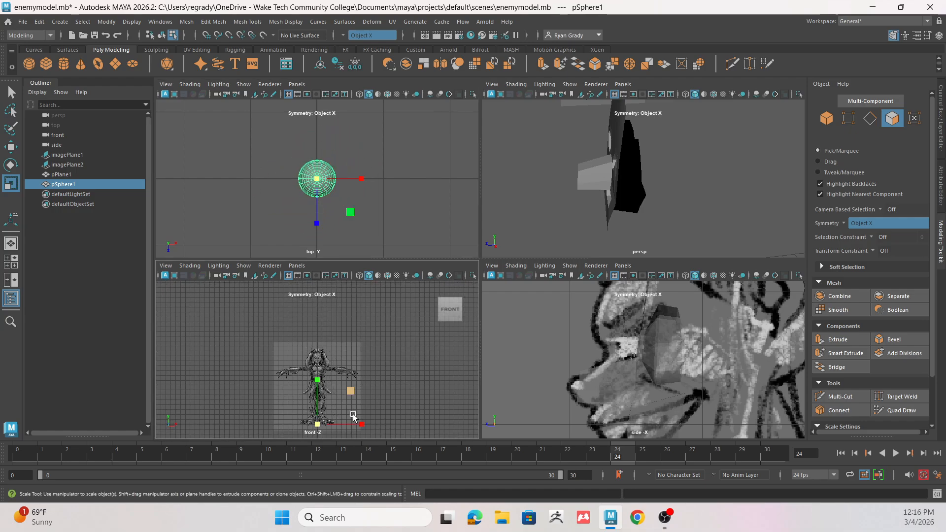
key("w")
left_click_drag(318, 419, 319, 360)
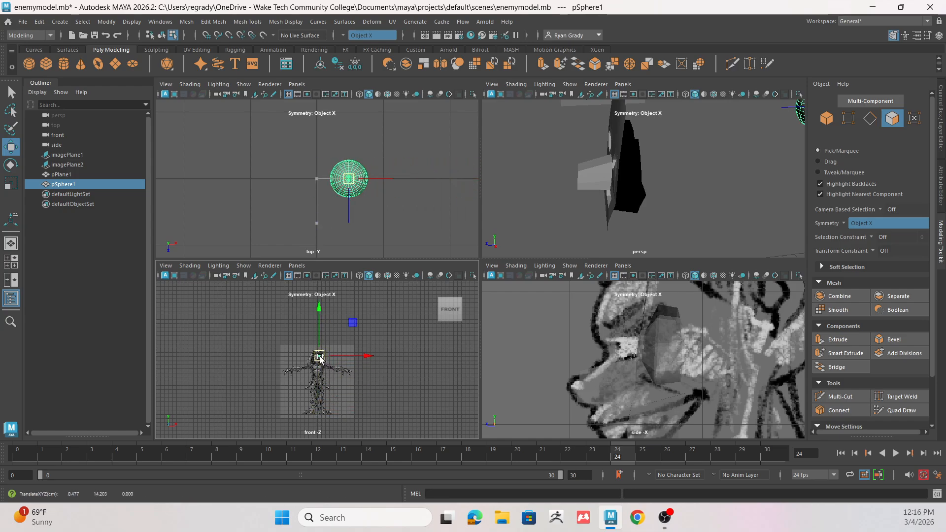
scroll(338, 356, "up", 14)
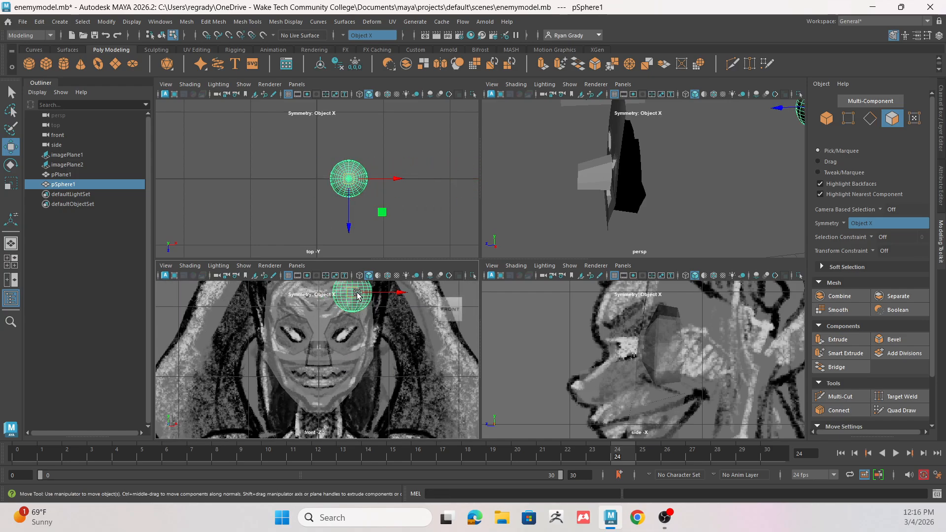
left_click_drag(357, 294, 359, 316)
scroll(348, 338, "up", 5)
key("r")
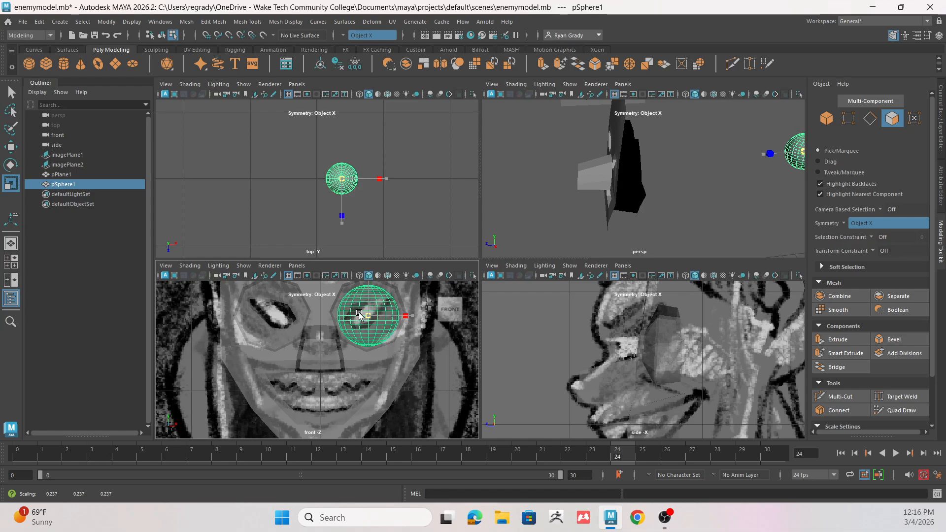
Move the eyeball sphere forward along the depth axis until it sits inside the eye socket
key("w")
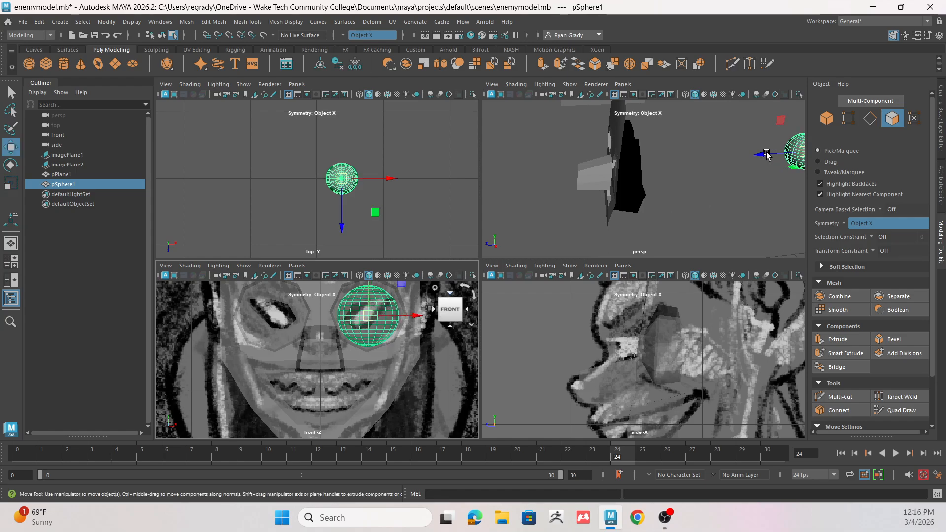
left_click_drag(764, 154, 605, 199)
key("e")
scroll(655, 173, "up", 5)
key("w")
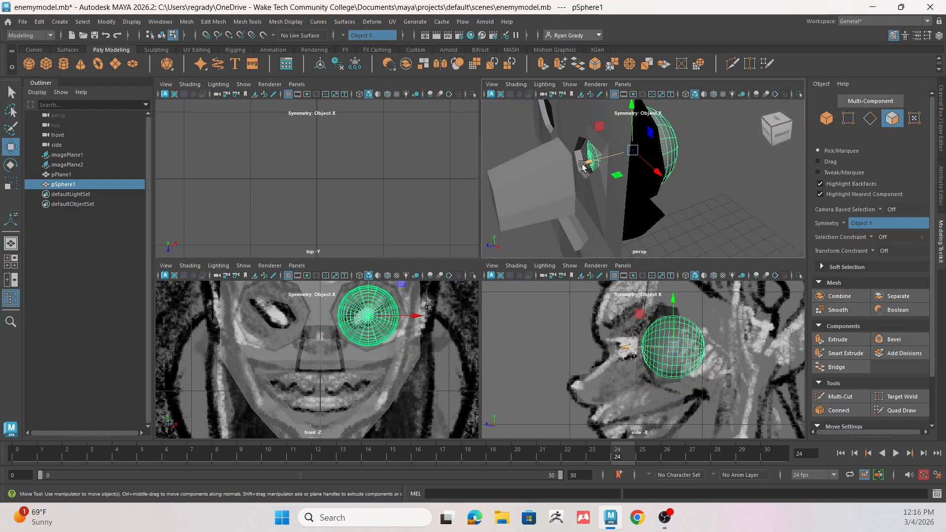
mouse_move(617, 157)
left_mouse_down()
mouse_move(574, 164)
mouse_move(604, 197)
mouse_move(651, 196)
mouse_move(601, 157)
left_mouse_up()
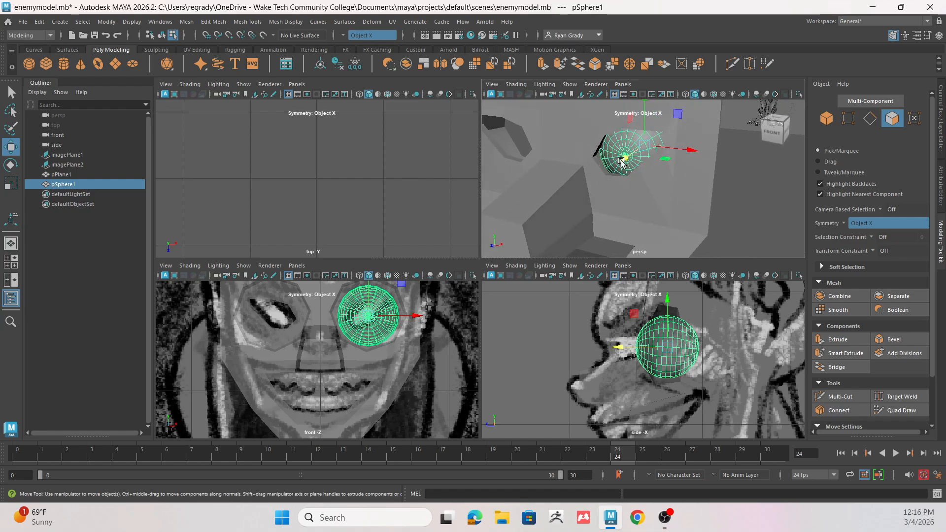
left_click_drag(597, 197, 591, 154, "alt")
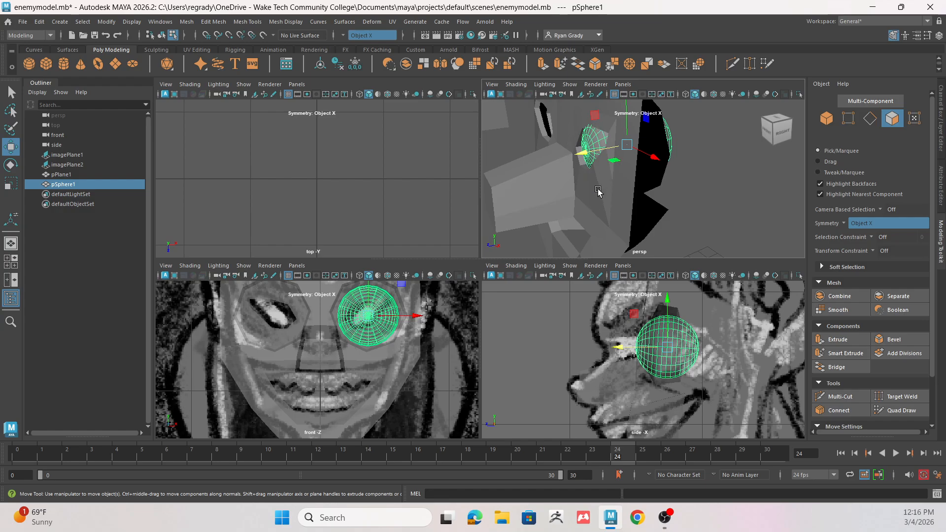
left_click_drag(593, 193, 489, 219, "alt")
key("space")
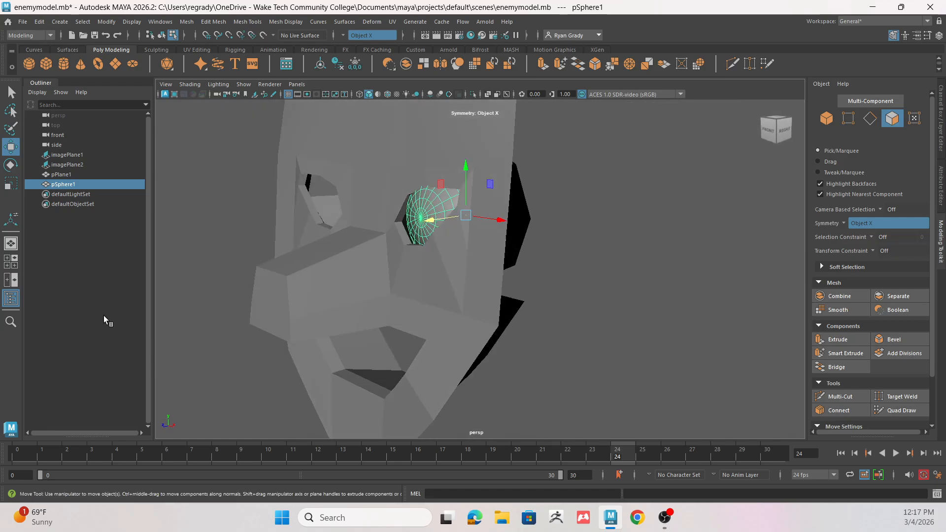
Move the symmetric vertices at the inner edges of the eye sockets slightly backward toward the eyeball
scroll(424, 262, "up", 5)
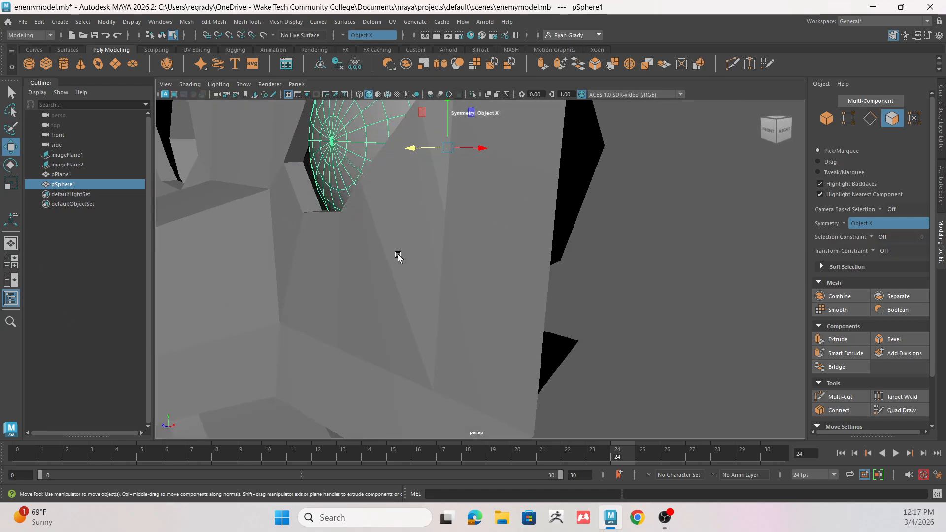
right_click(355, 217)
left_click(326, 209)
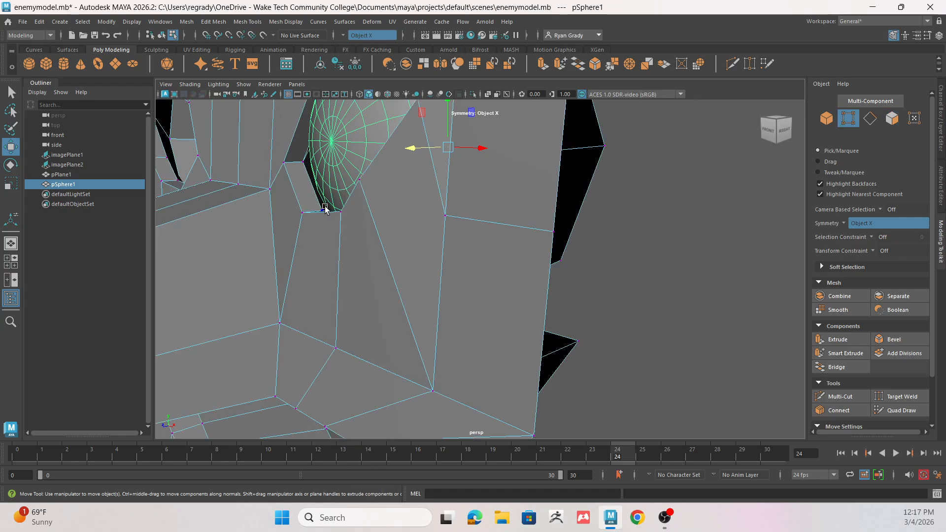
left_click(279, 167)
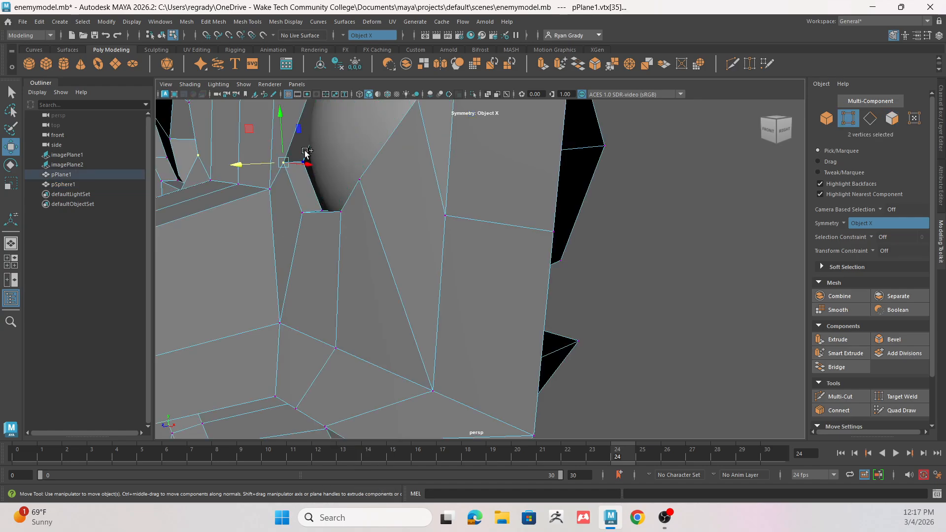
left_click_drag(247, 164, 259, 163)
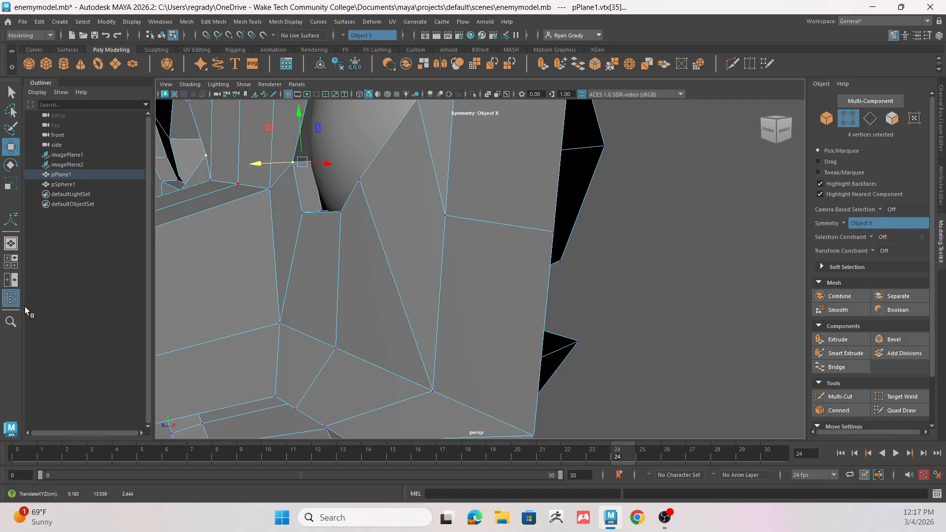
Examine the eye, mouth and chin geometry against the side and front reference images
left_click(12, 267)
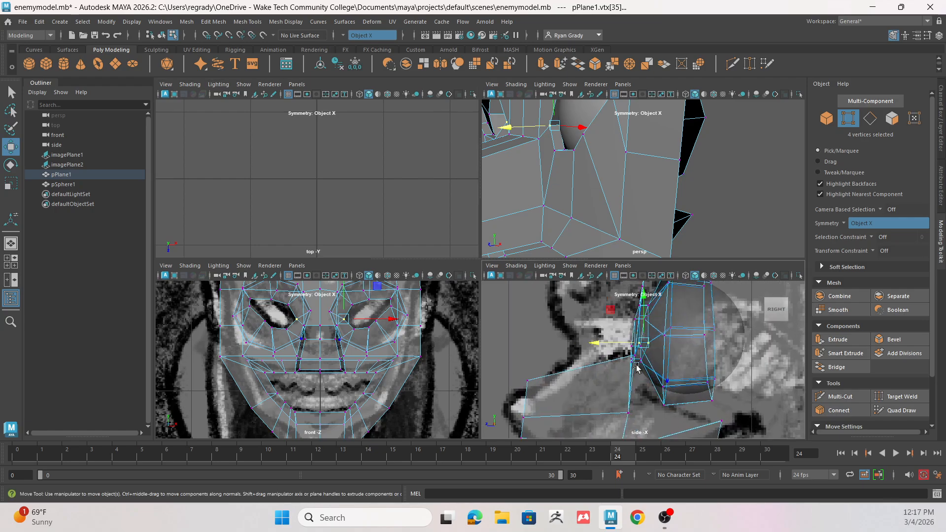
key("space")
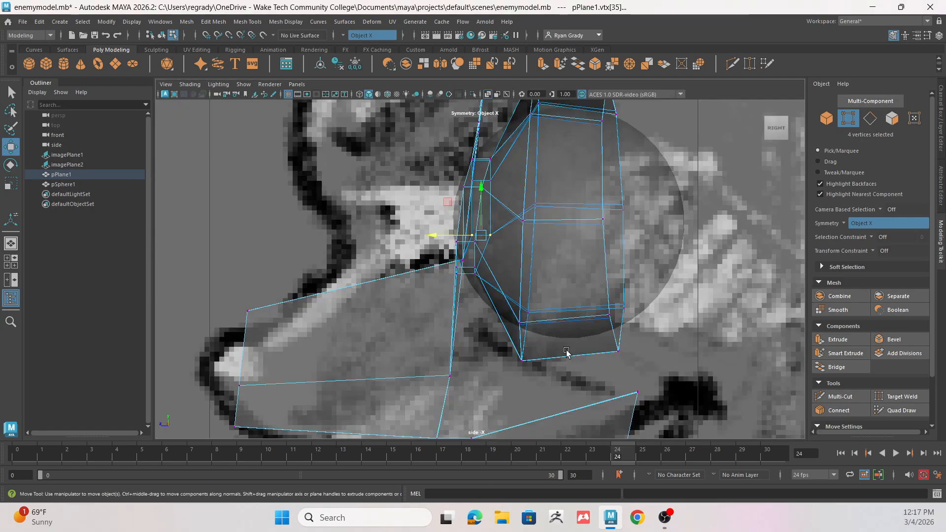
scroll(473, 330, "down", 5)
scroll(480, 320, "up", 3)
scroll(481, 319, "up", 6)
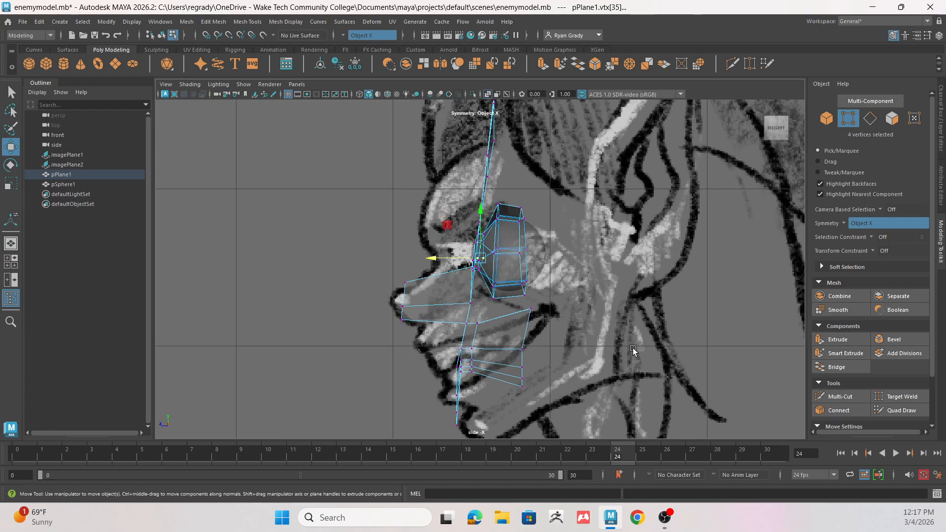
scroll(541, 363, "up", 3)
left_click_drag(541, 363, 556, 363, "alt")
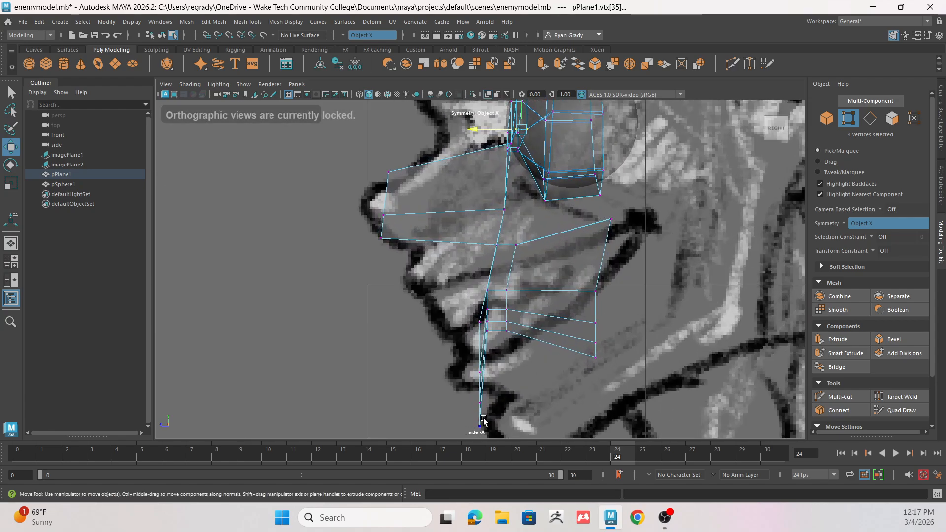
left_click(8, 263)
scroll(374, 313, "up", 5)
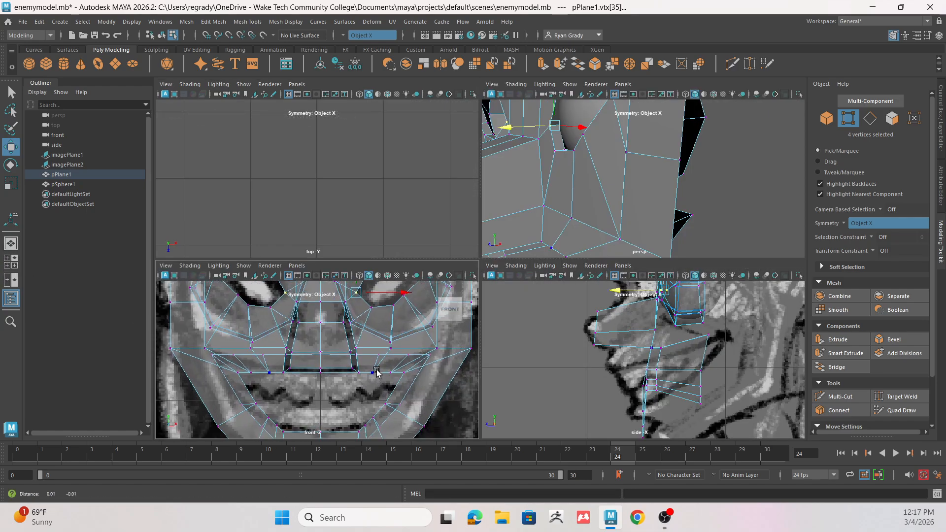
middle_click_drag(374, 314, 374, 285, "alt")
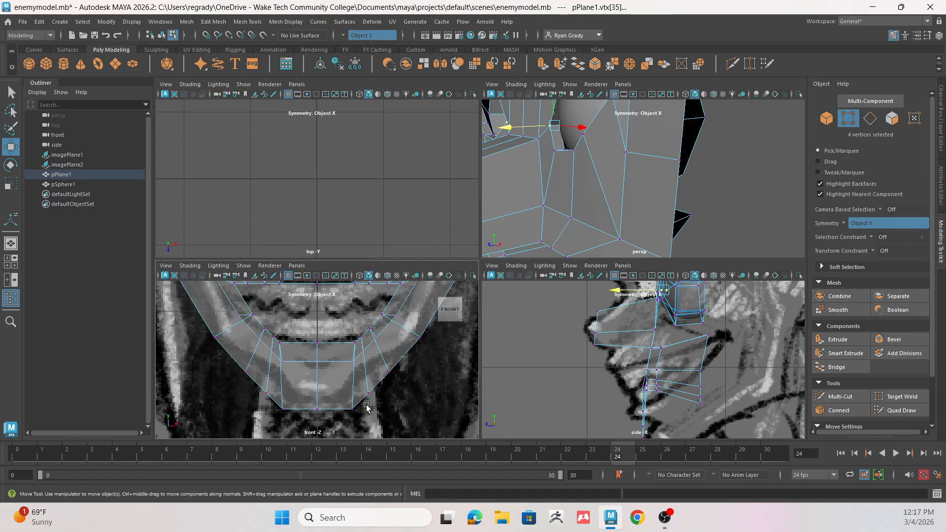
scroll(349, 380, "down", 6)
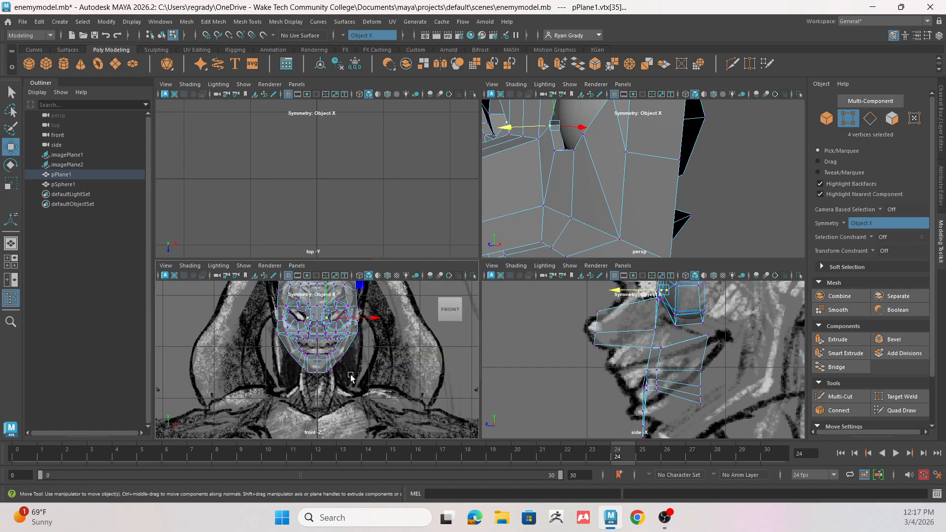
scroll(348, 387, "up", 3)
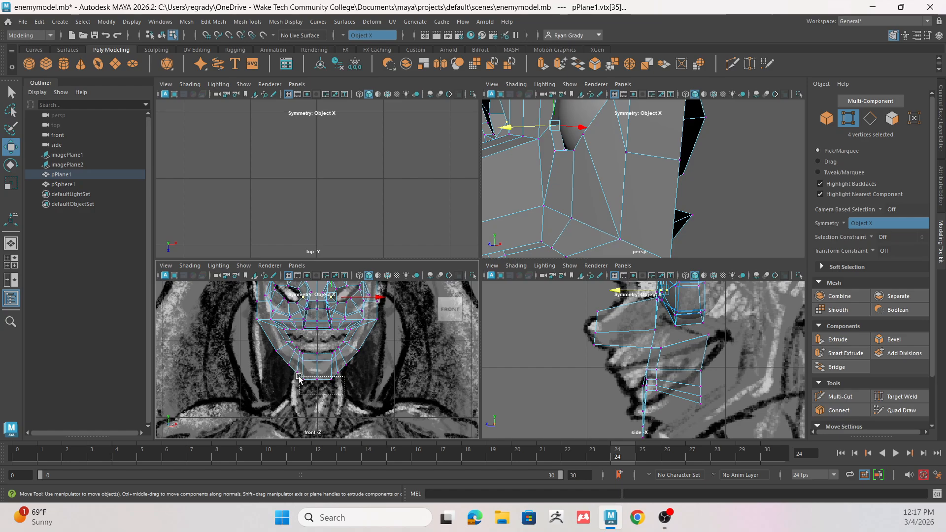
Select the three vertices at the chin's lower edge, then select the pair of faces flanking the central chin faces
left_click_drag(299, 378, 299, 377)
scroll(622, 389, "up", 2)
middle_click_drag(703, 405, 695, 362, "alt")
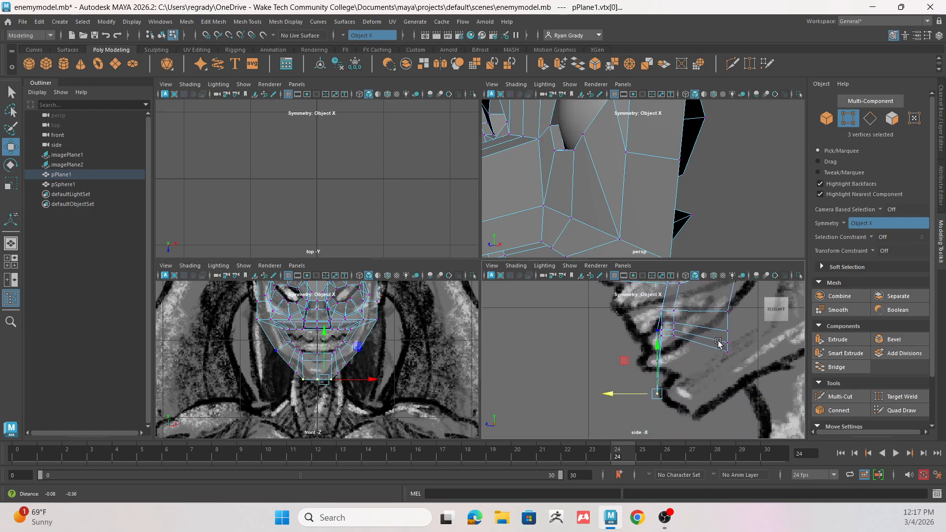
right_click(311, 359)
left_click(308, 362)
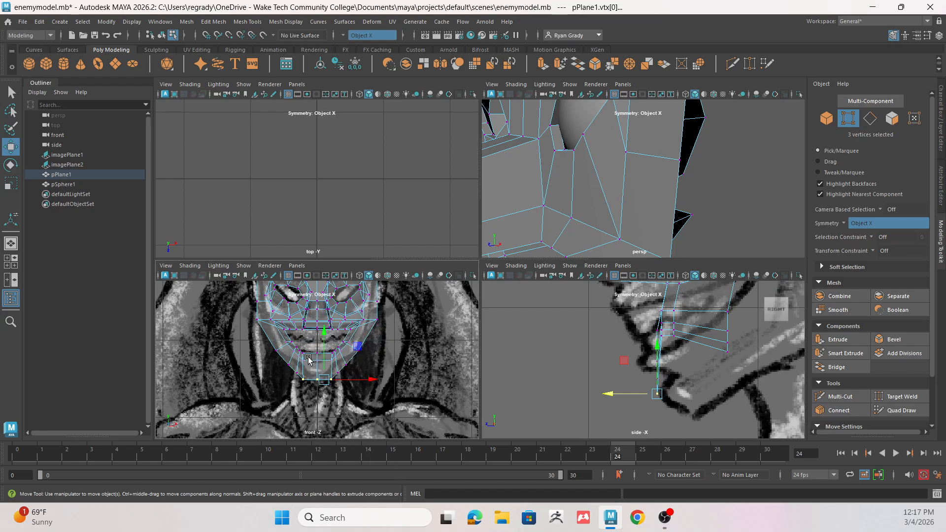
scroll(315, 364, "up", 3)
right_click(322, 358)
right_click_drag(340, 261, 340, 262)
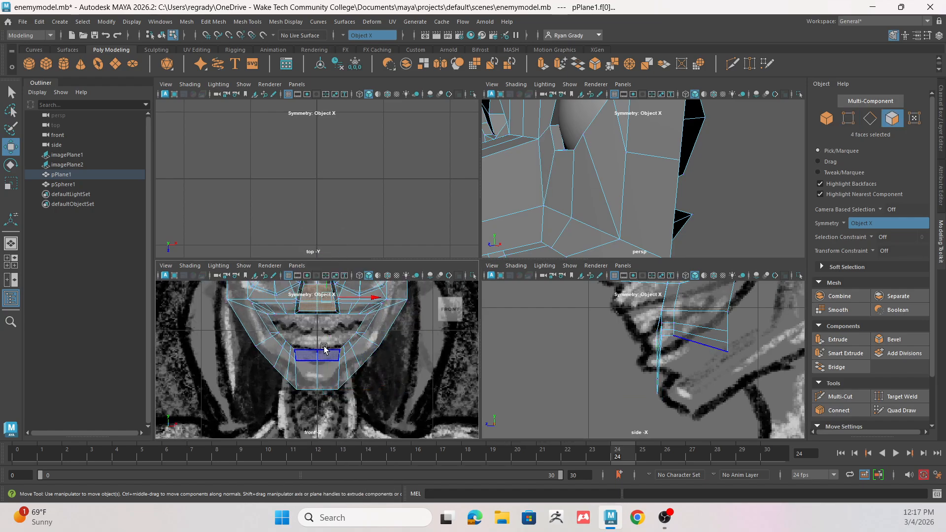
left_click(352, 351)
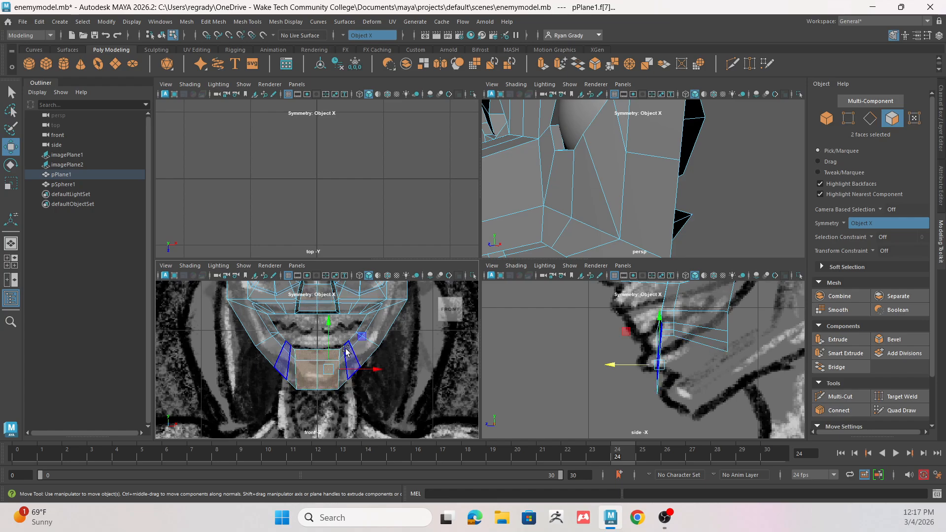
left_click(359, 331)
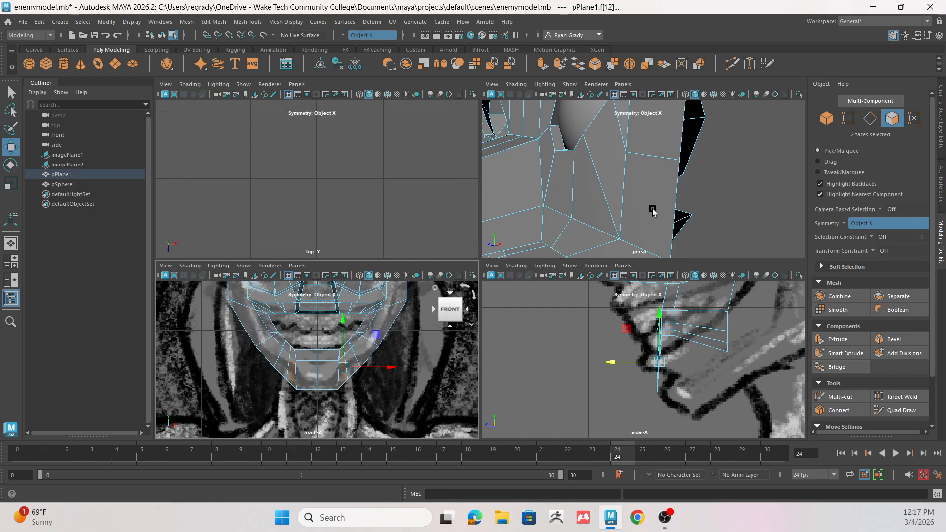
Insert a horizontal edge loop around the chin just below the mouth opening with Multi-Cut
left_click_drag(671, 211, 680, 193, "alt")
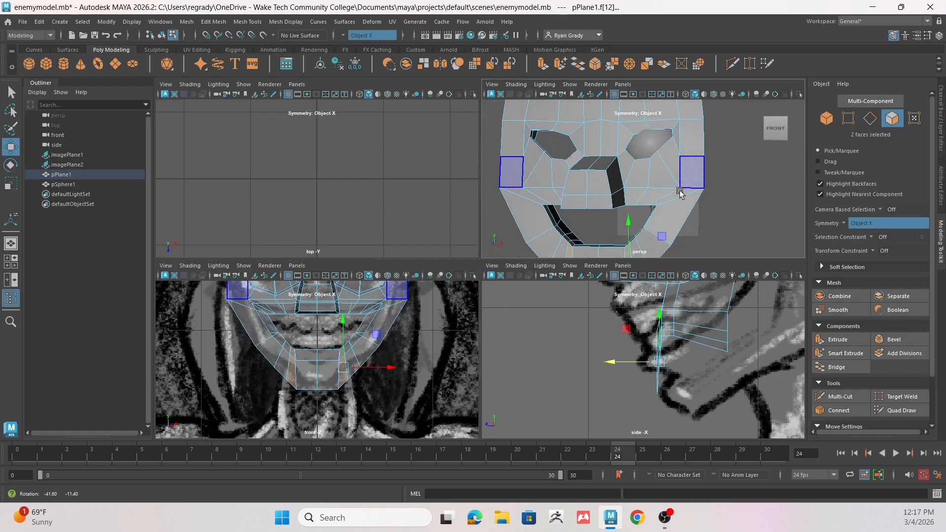
middle_click_drag(679, 201, 685, 162, "alt")
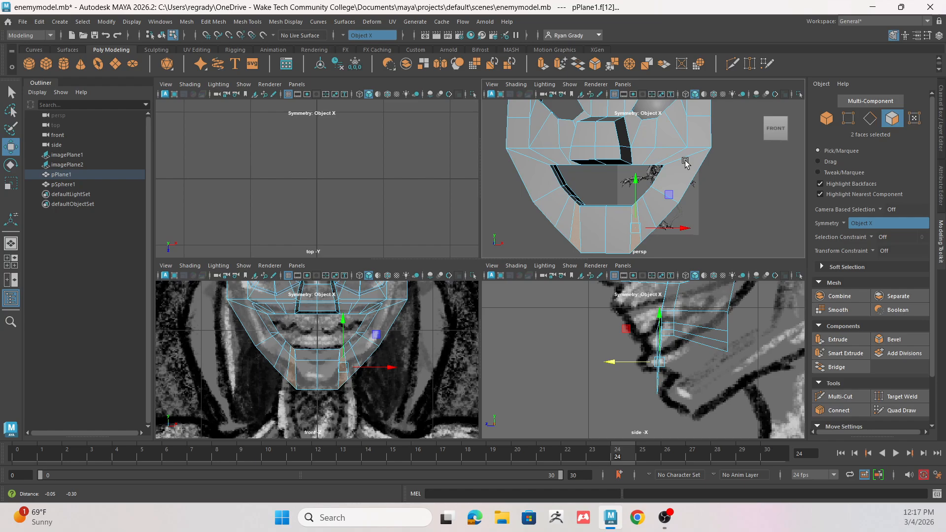
left_click(840, 397)
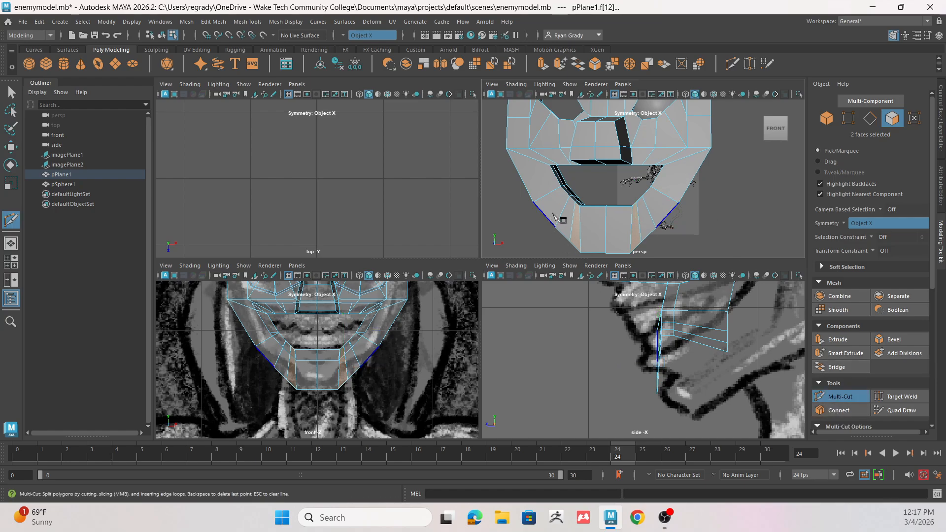
left_click(582, 216, "ctrl")
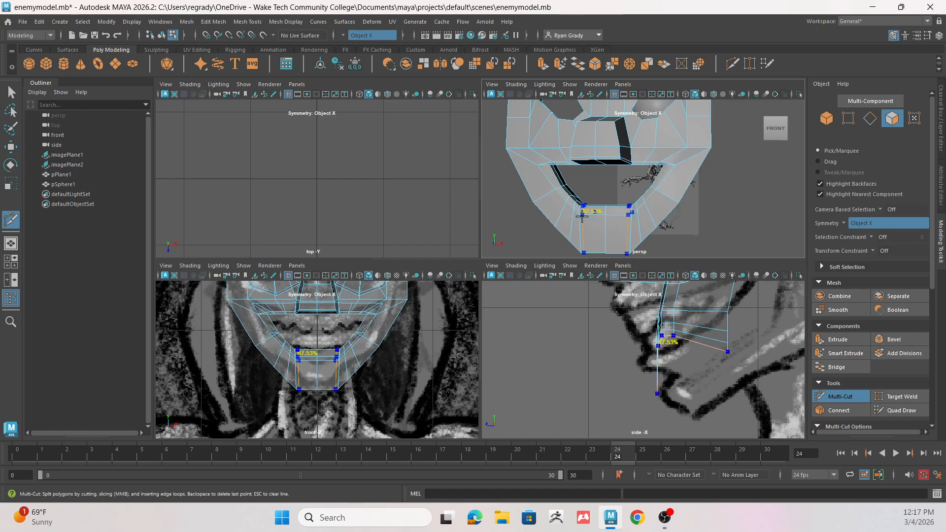
left_click_drag(717, 211, 696, 226, "alt")
scroll(680, 195, "up", 6)
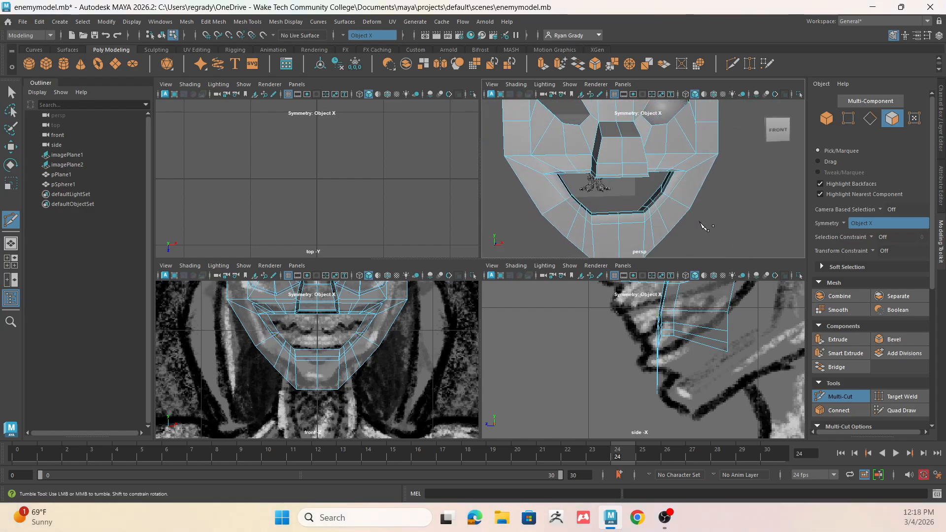
Undo the chin cut, vertex edits, eyeball sphere and nose shaping back to before the four nose faces were extruded
key("ctrl+z")
key("ctrl+z")
key("ctrl+z")
key("ctrl+z")
key("ctrl+z")
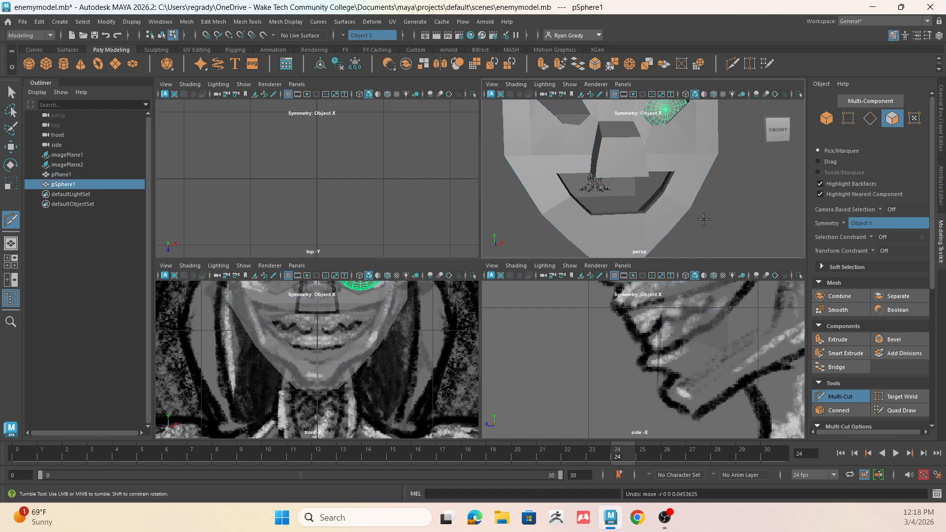
key("ctrl+z")
key("ctrl+z")
key("ctrl+z")
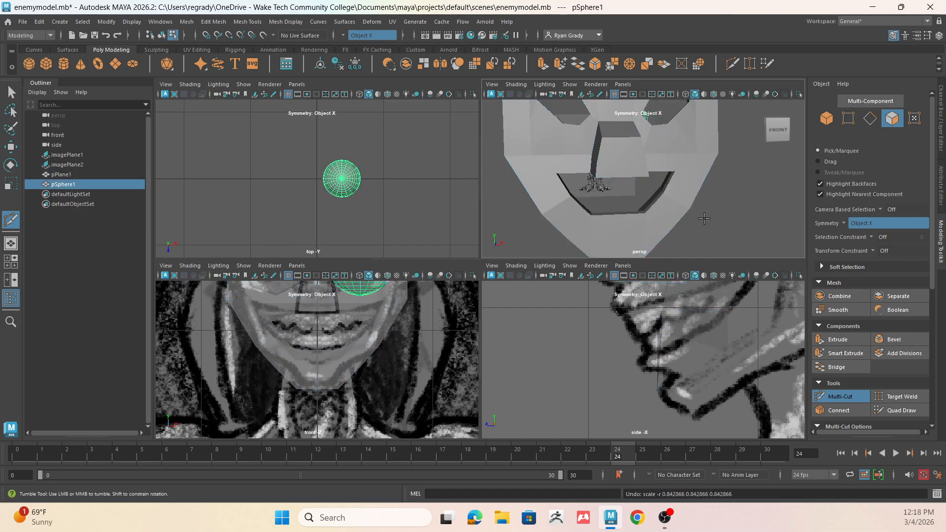
key("ctrl+z")
key("ctrl+z")
key("ctrl+z")
key("ctrl+z")
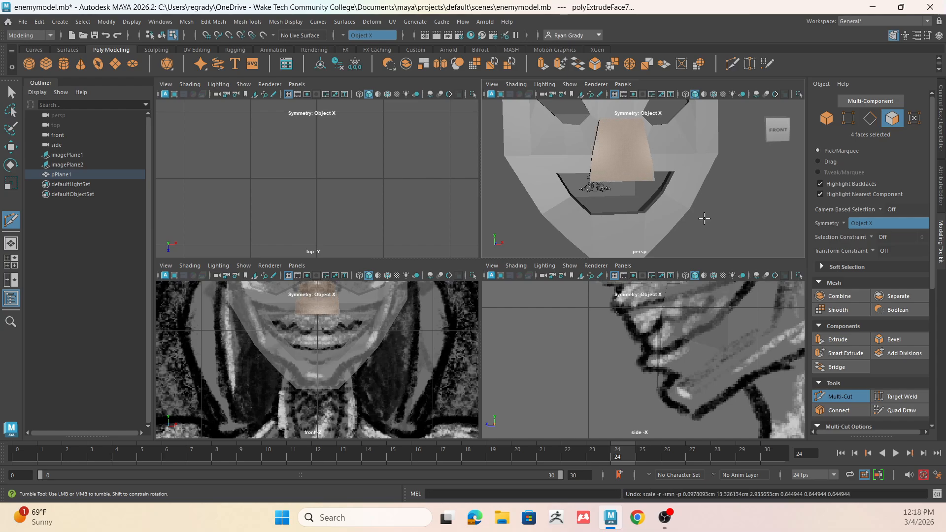
key("ctrl+z")
key("ctrl+z")
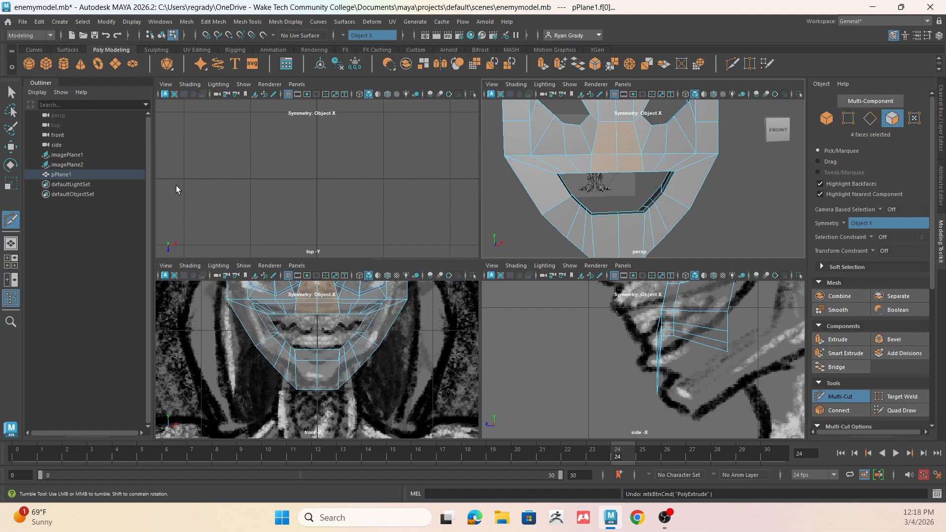
Extrude the two lower nose faces and pull them forward and down toward the nose in the side reference
left_click(12, 91)
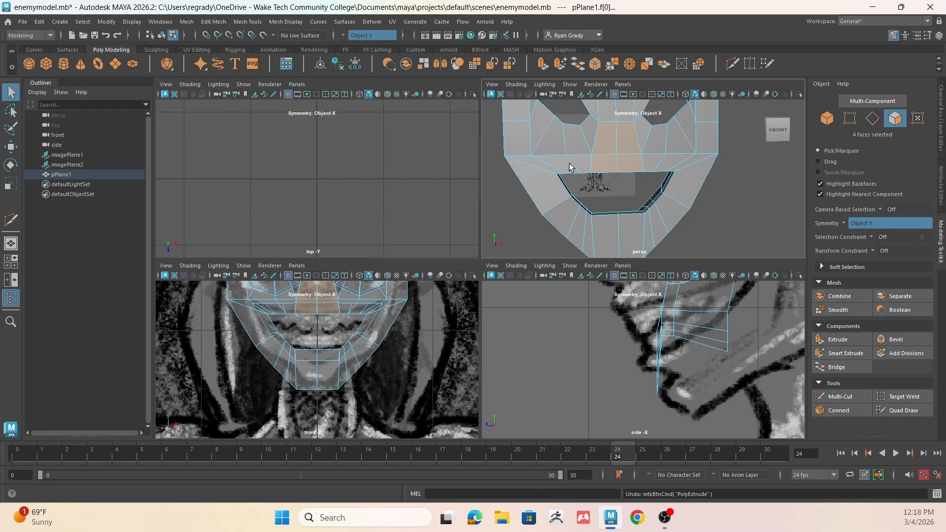
left_click(628, 148)
left_click_drag(759, 194, 686, 196, "alt")
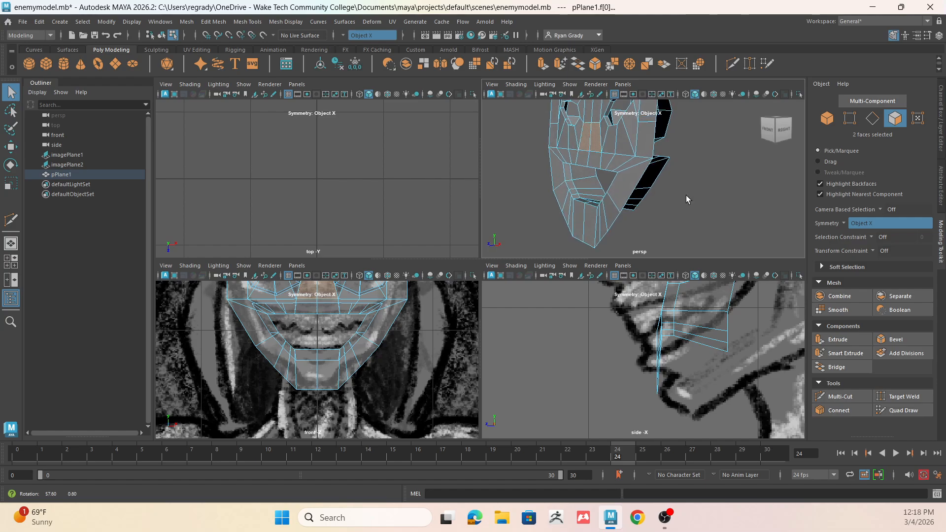
left_click(848, 340)
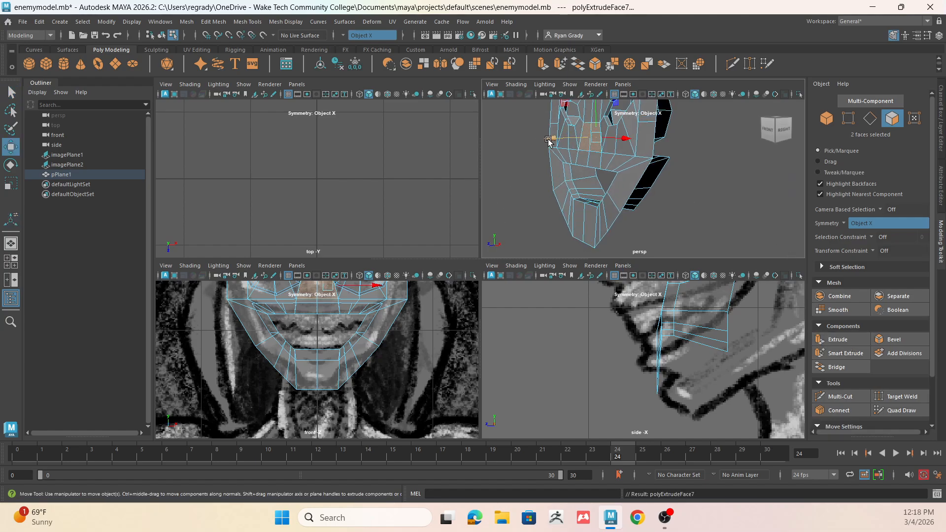
scroll(678, 390, "down", 5)
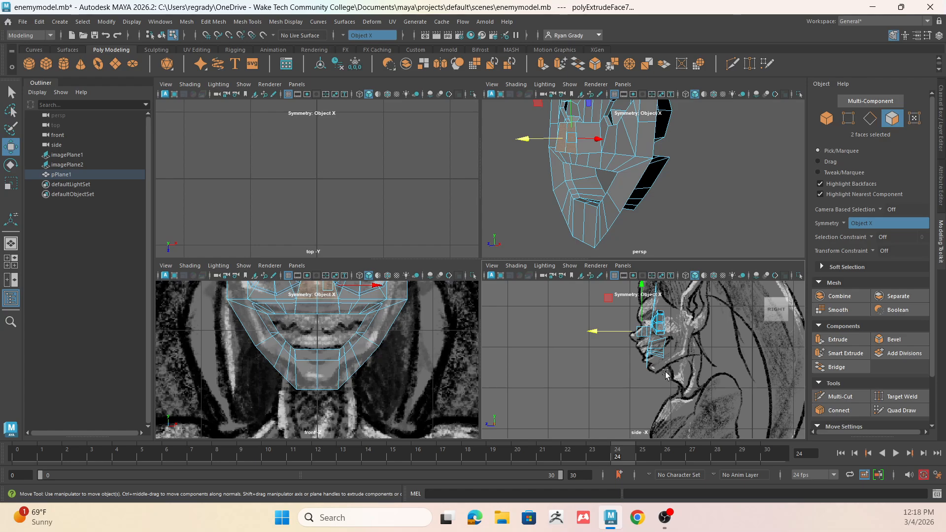
middle_click_drag(664, 370, 662, 381, "alt")
scroll(663, 381, "up", 5)
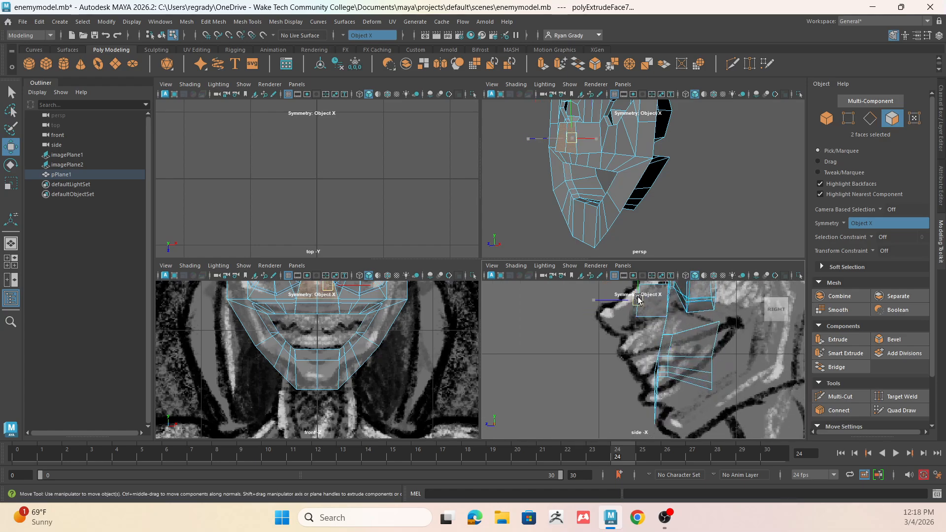
left_click_drag(638, 299, 624, 311)
Uniformly scale the extruded nose-tip faces and check the nose from the front
key("r")
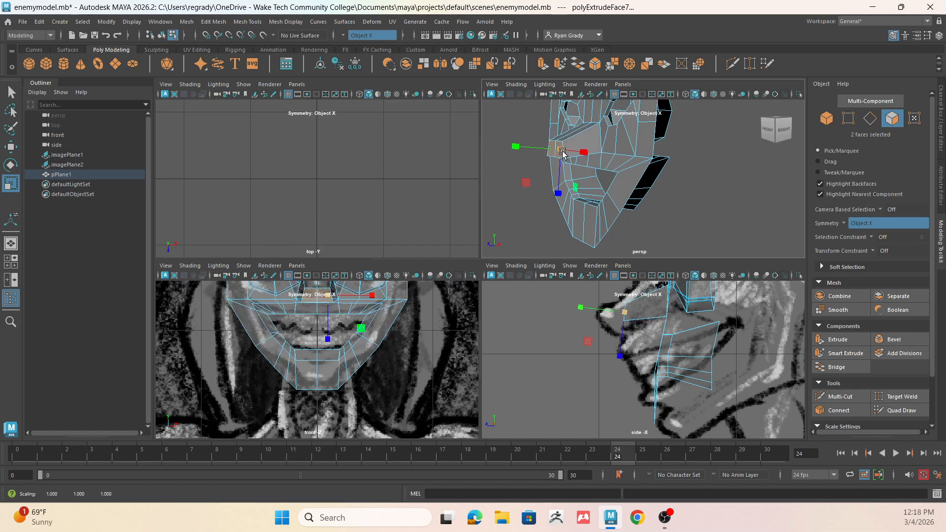
left_click_drag(560, 150, 570, 151)
left_click_drag(667, 198, 739, 198, "alt")
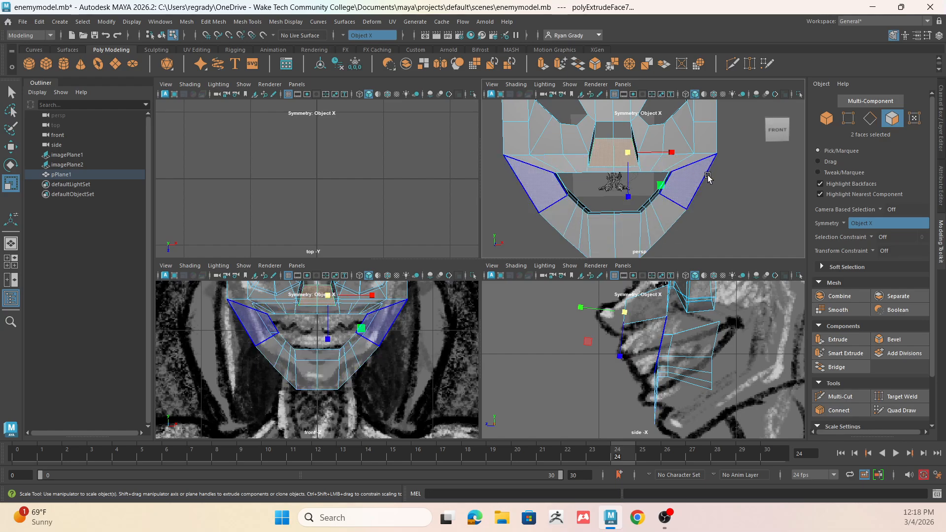
scroll(707, 167, "up", 5)
scroll(708, 166, "down", 5)
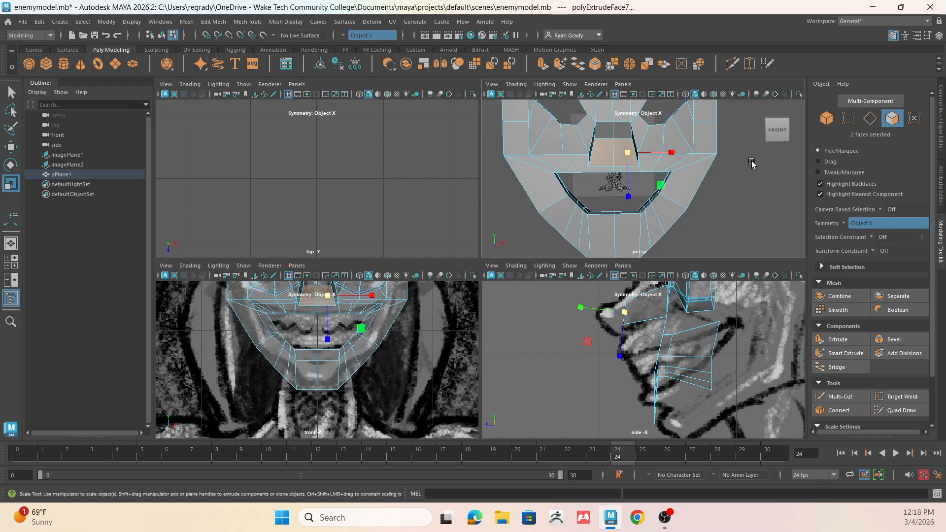
Insert an edge loop around the mouth opening with Multi-Cut
left_click(837, 397)
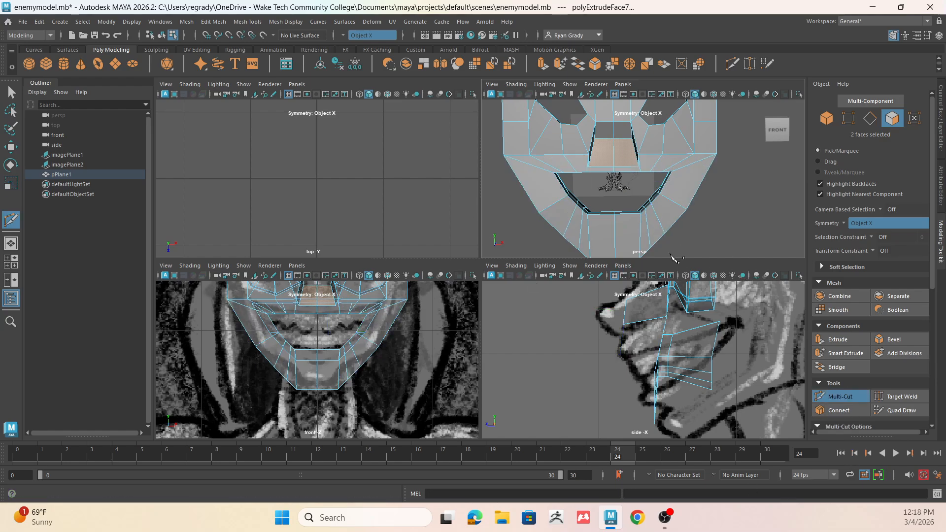
left_click(628, 229, "ctrl")
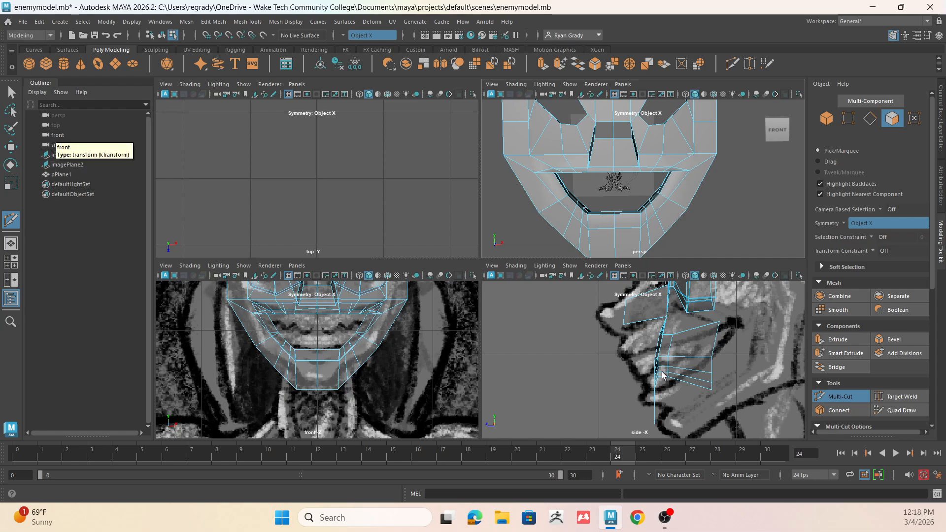
left_click(11, 92)
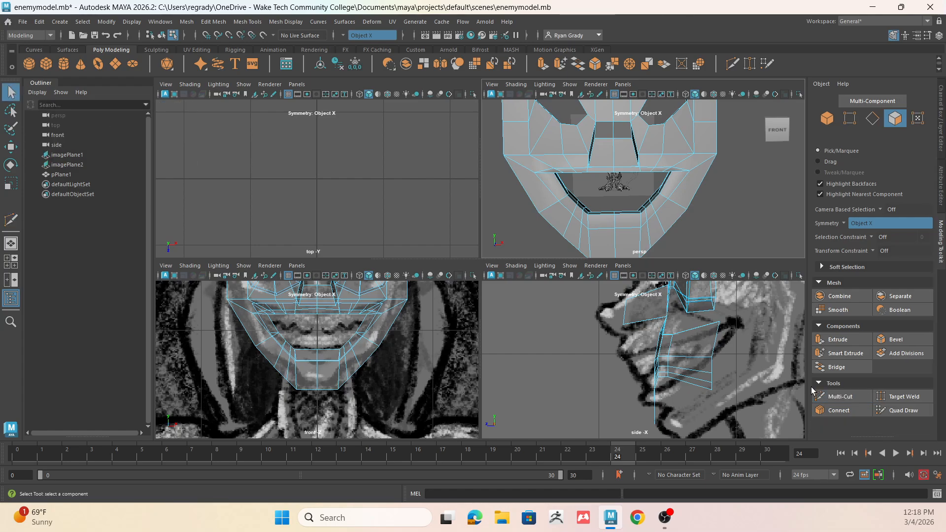
Select the complete ring of faces surrounding the mouth opening
middle_click_drag(730, 344, 733, 334, "alt")
left_click_drag(733, 333, 724, 335, "alt")
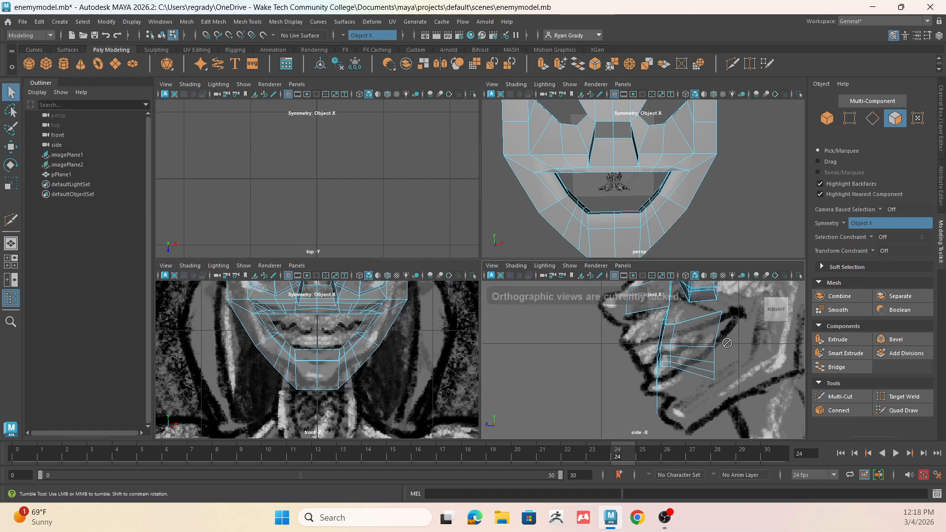
left_click_drag(616, 163, 576, 155, "alt")
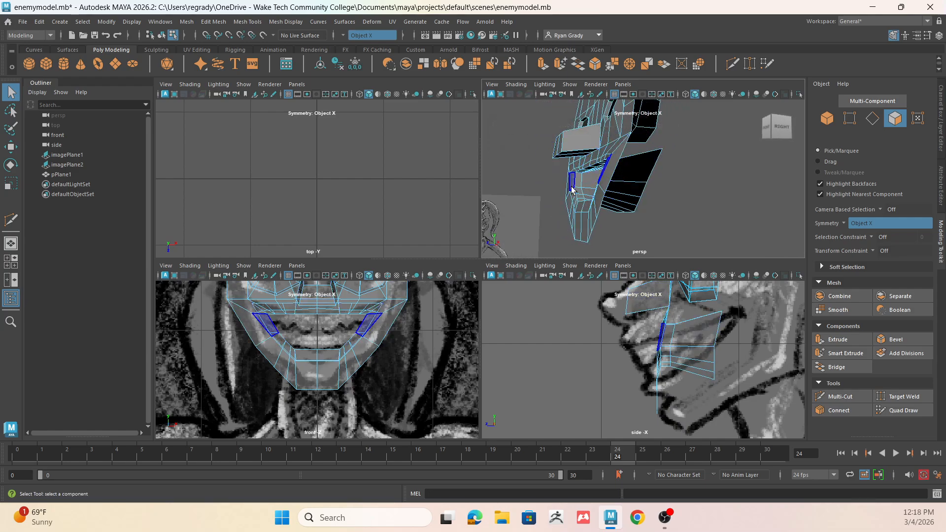
left_click(582, 210)
scroll(577, 211, "up", 3)
left_click_drag(633, 176, 733, 165, "alt")
left_click(666, 166, "shift")
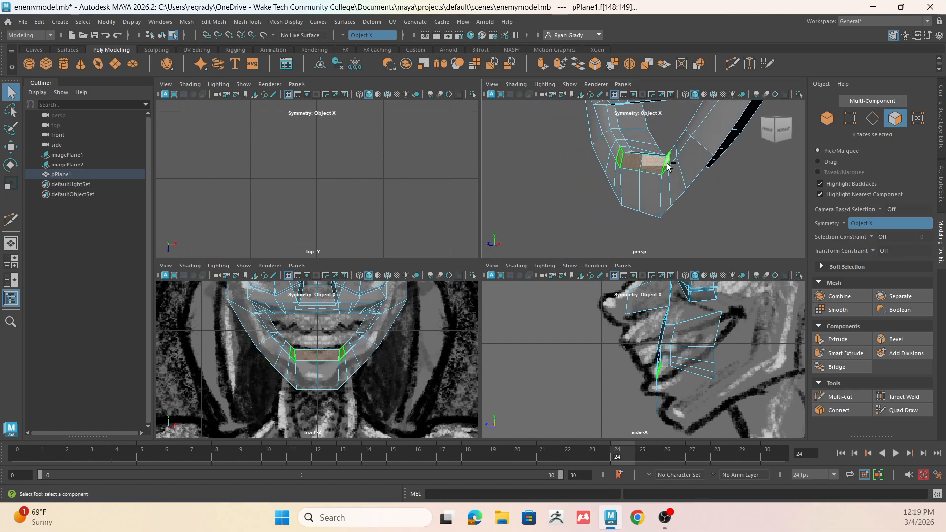
double_click(673, 157, "shift")
scroll(672, 161, "down", 3)
left_click_drag(658, 168, 631, 166, "alt")
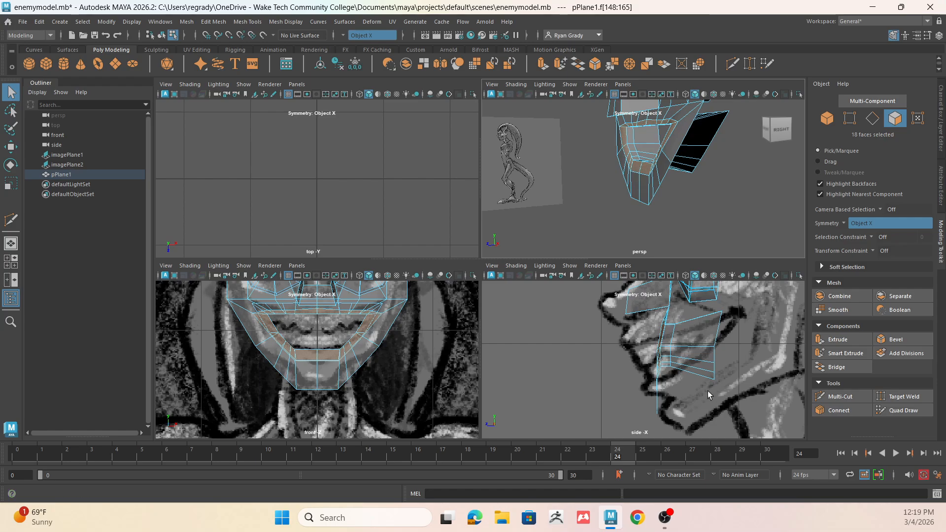
Move the mouth ring forward, tilt it and lower it to follow the lips in the side reference
key("w")
left_click_drag(639, 351, 619, 352)
key("e")
left_click_drag(626, 389, 637, 391)
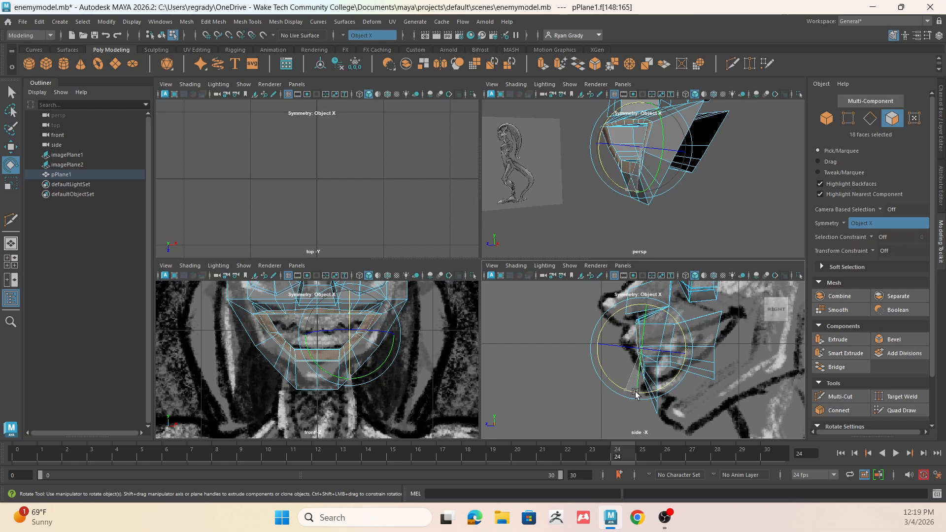
key("w")
left_click_drag(642, 352, 634, 362)
left_click_drag(674, 148, 657, 184, "alt")
scroll(693, 340, "up", 2)
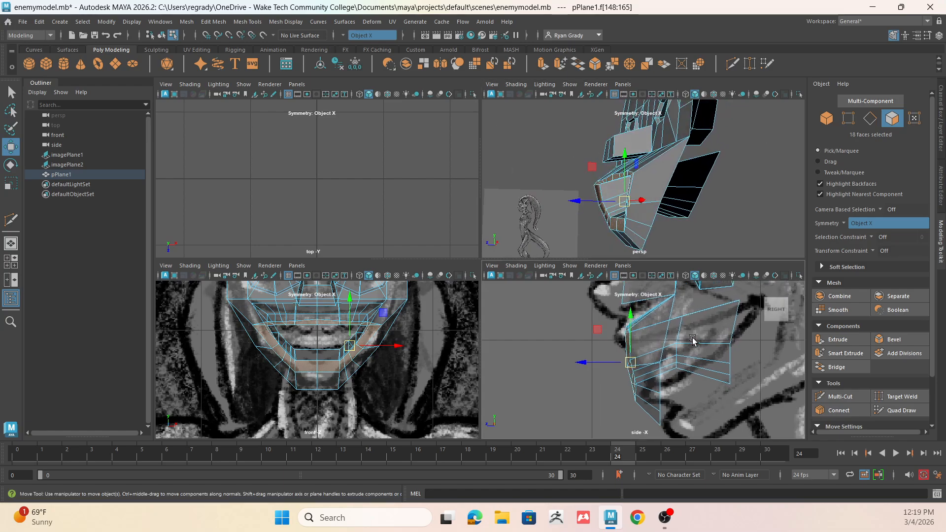
Move the vertex row across the nose base and cheeks forward, and pull the nose-tip vertices out to match the side reference
middle_click_drag(692, 340, 690, 365, "alt")
right_click(656, 312)
right_click_drag(629, 235, 609, 221)
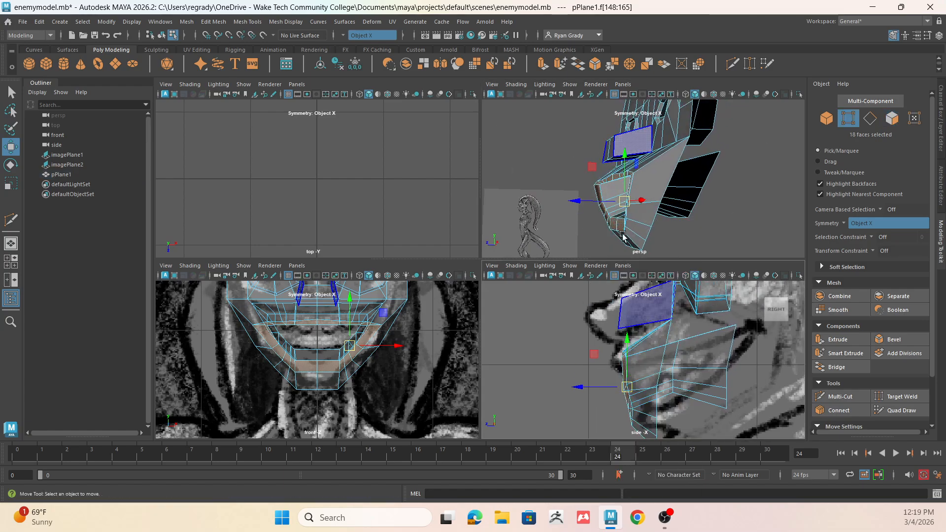
left_click_drag(675, 321, 631, 340)
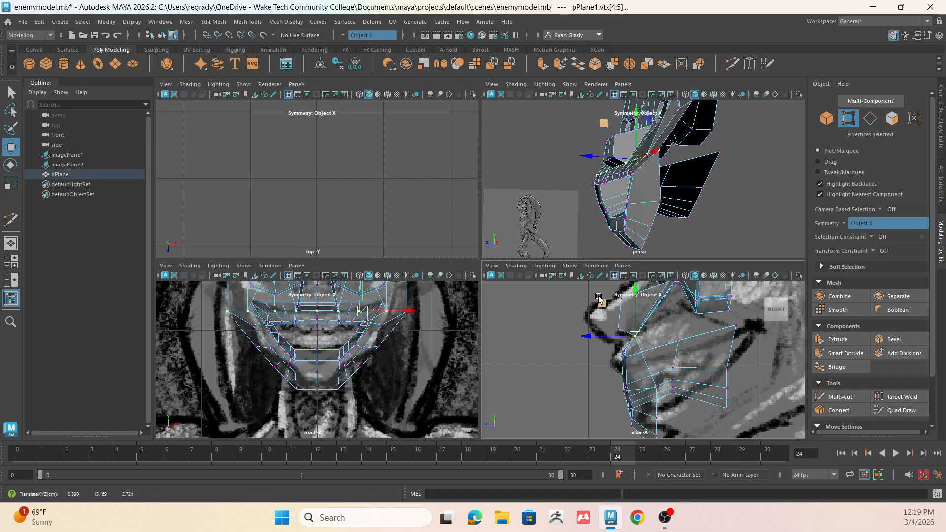
left_click(574, 332)
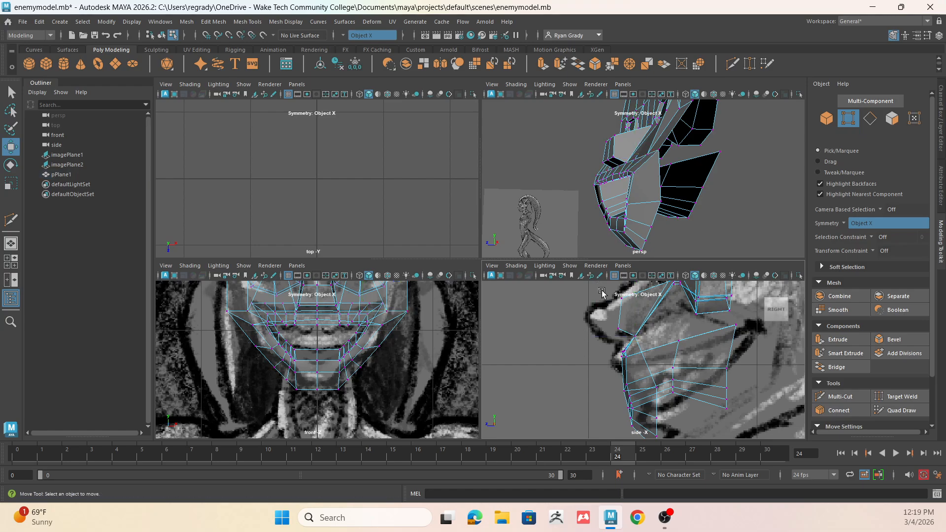
left_click_drag(629, 330, 598, 321)
Select the vertices around both eye openings and nose bridge and move them forward toward the side profile
scroll(669, 333, "down", 5)
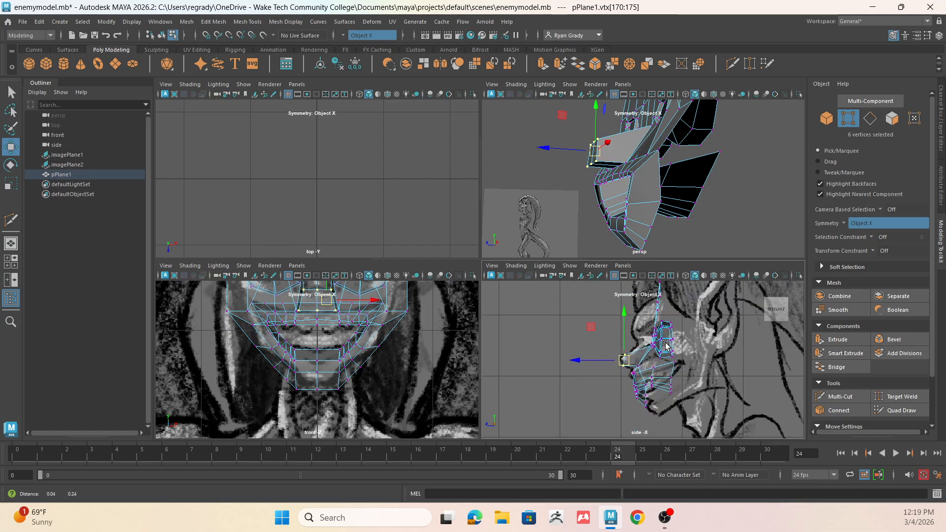
scroll(665, 345, "up", 4)
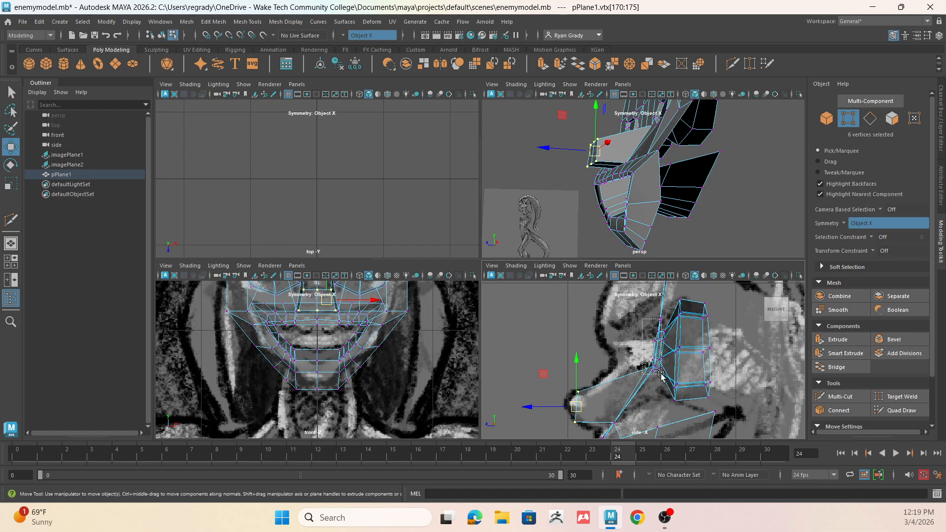
left_click_drag(660, 375, 665, 379)
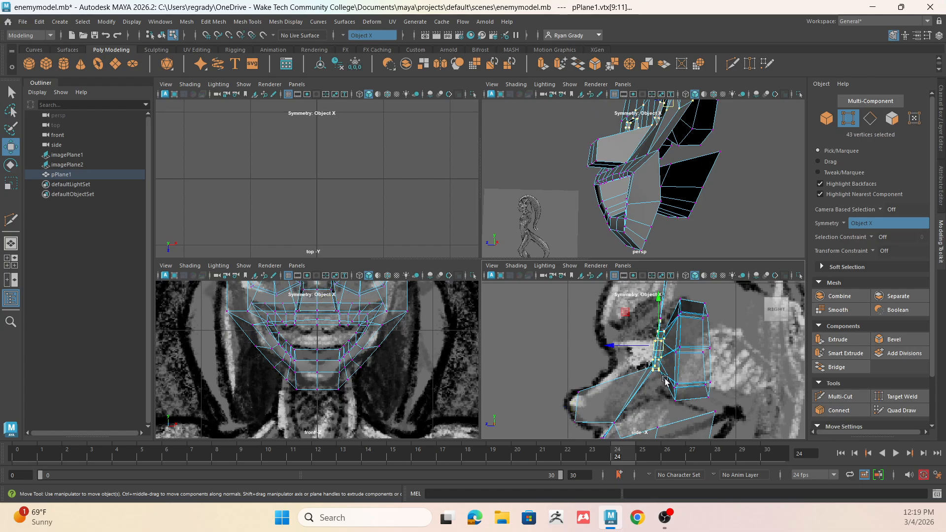
left_click_drag(661, 344, 637, 345)
middle_click_drag(648, 334, 637, 397, "alt")
left_click_drag(684, 176, 706, 212, "alt")
middle_click_drag(706, 212, 692, 290, "alt")
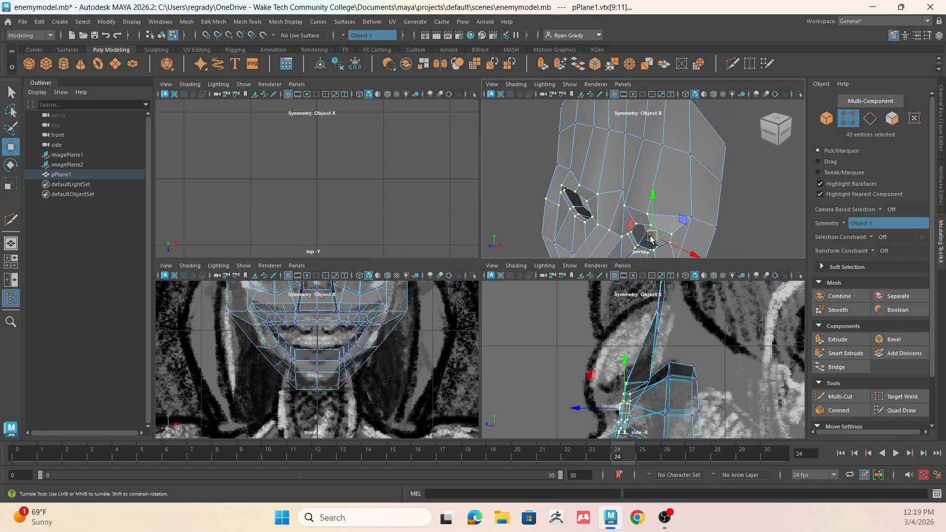
left_click_drag(737, 254, 750, 239, "alt")
left_click_drag(709, 209, 726, 165, "alt")
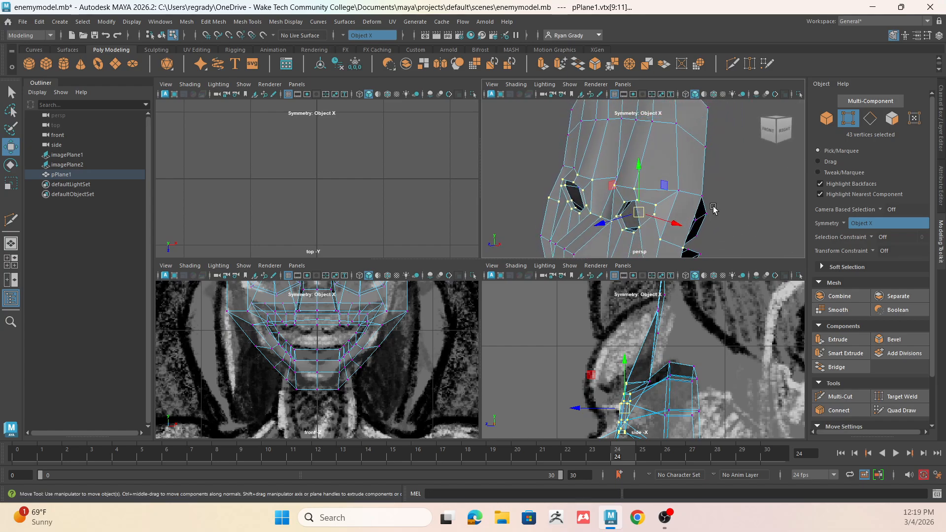
Move the nine-vertex row across the forehead forward toward the side reference
left_click_drag(680, 123, 681, 124)
left_click(684, 351)
left_click_drag(642, 311, 621, 327)
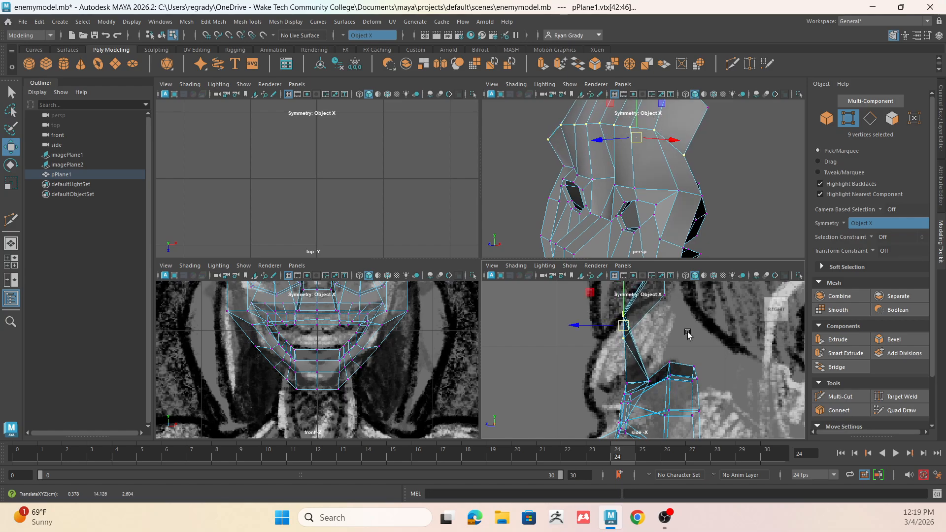
Pull the outermost brow-line vertices on both sides of the face forward toward the reference brow
middle_click_drag(689, 335, 703, 289, "alt")
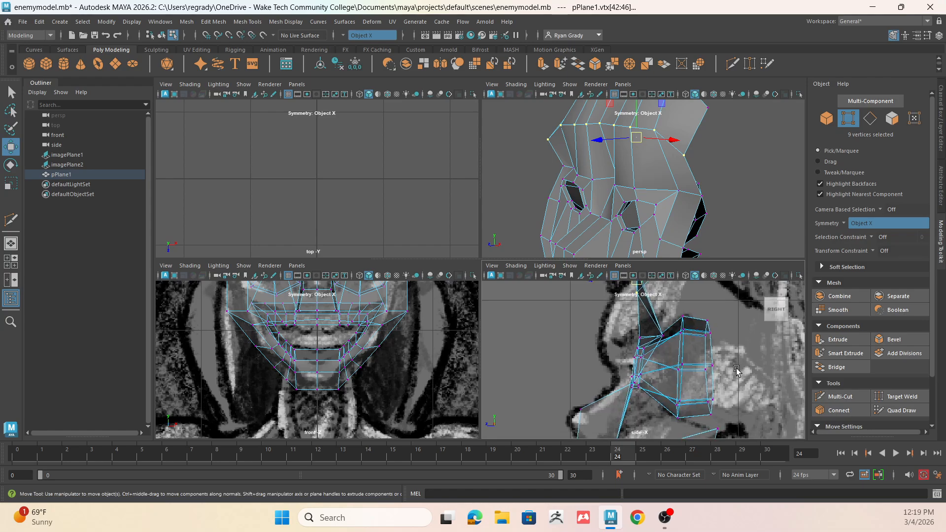
left_click(664, 336)
left_click_drag(633, 335, 592, 327)
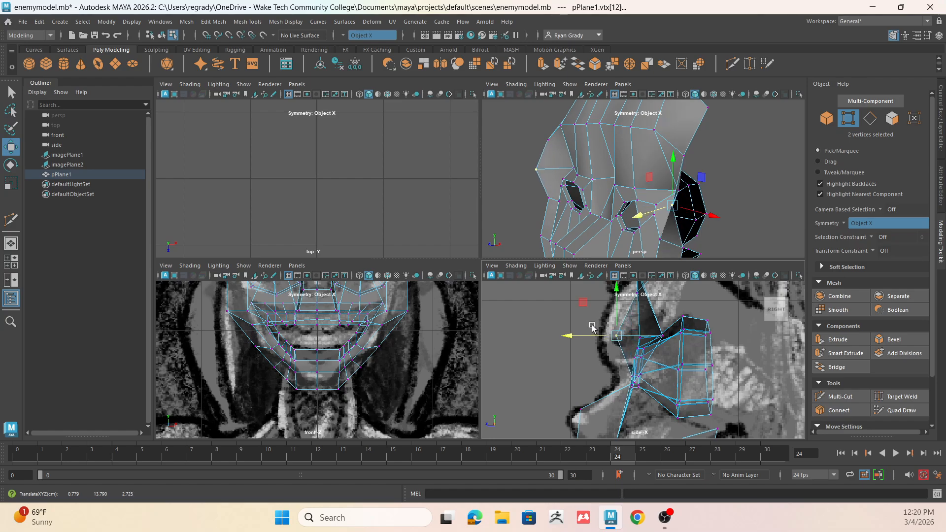
left_click(684, 157)
left_click_drag(646, 193, 679, 195, "alt")
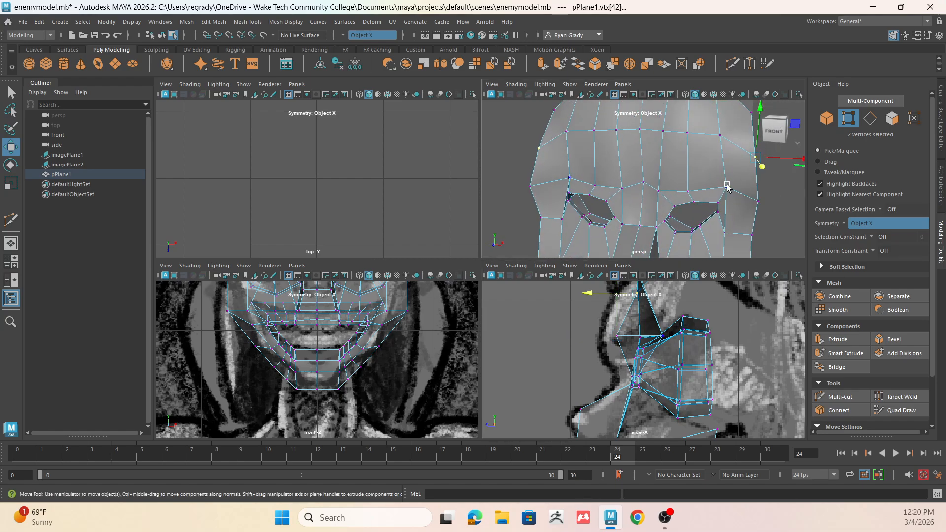
Pull the brow vertices above the outer eye corners forward, and reposition the forehead vertices directly above them
left_click(727, 186)
left_click(555, 132, "shift")
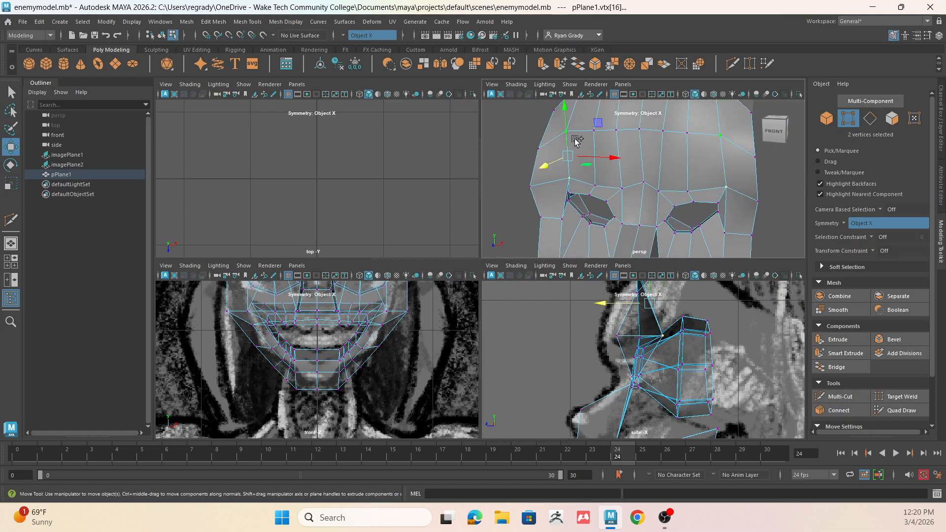
left_click_drag(606, 304, 546, 305)
middle_click_drag(563, 337, 566, 370, "alt")
left_click(576, 302)
left_click_drag(579, 304, 619, 326)
middle_click_drag(666, 354, 663, 325, "alt")
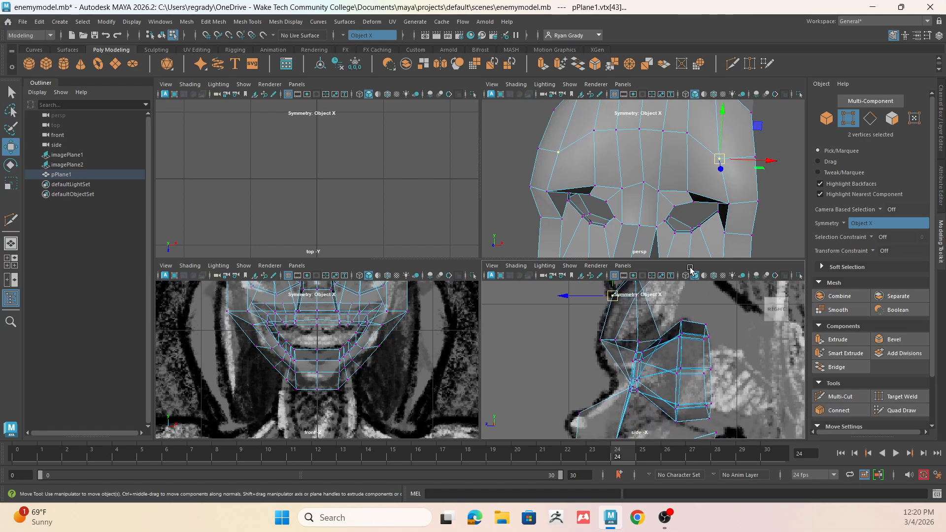
Move the four brow vertices above the inner part of the eyes forward to the brow profile in the side reference
left_click_drag(738, 193, 702, 168, "alt")
left_click(643, 157)
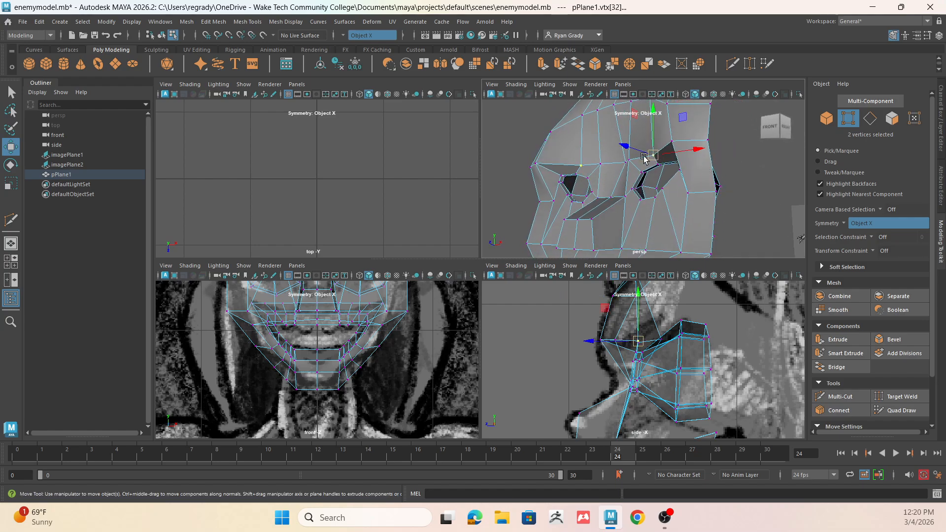
left_click(630, 160, "shift")
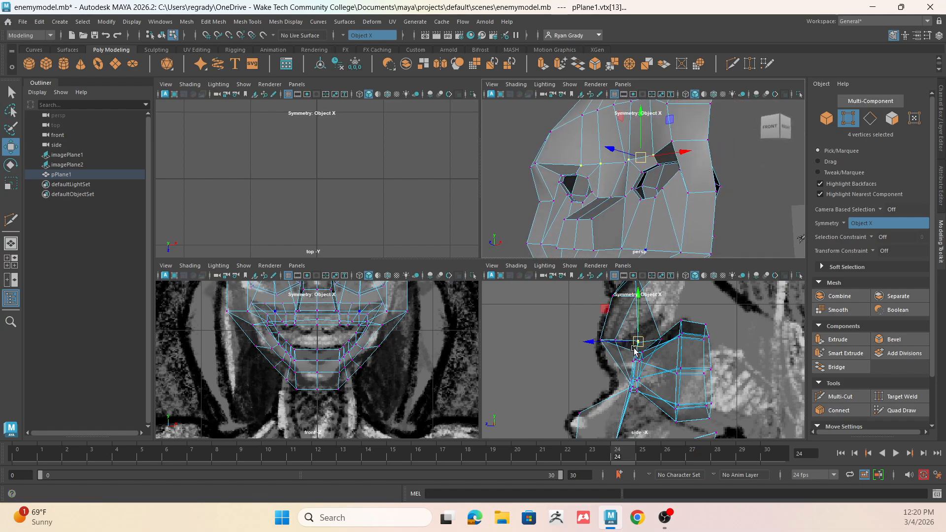
left_click_drag(635, 350, 604, 351)
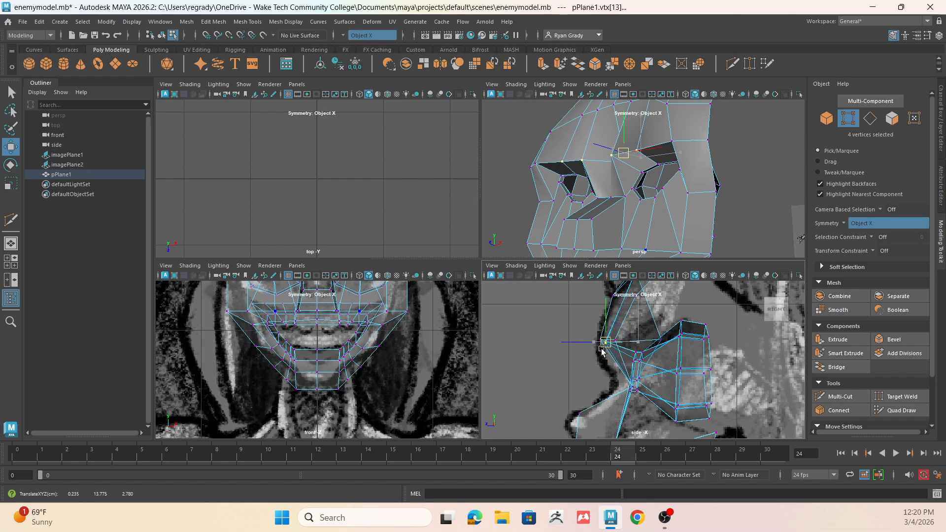
Shift the brow vertices above the outer eye corners slightly back to curve the brow around the face
left_click_drag(620, 192, 666, 190, "alt")
left_click(620, 224)
left_click(594, 218)
left_click(555, 217)
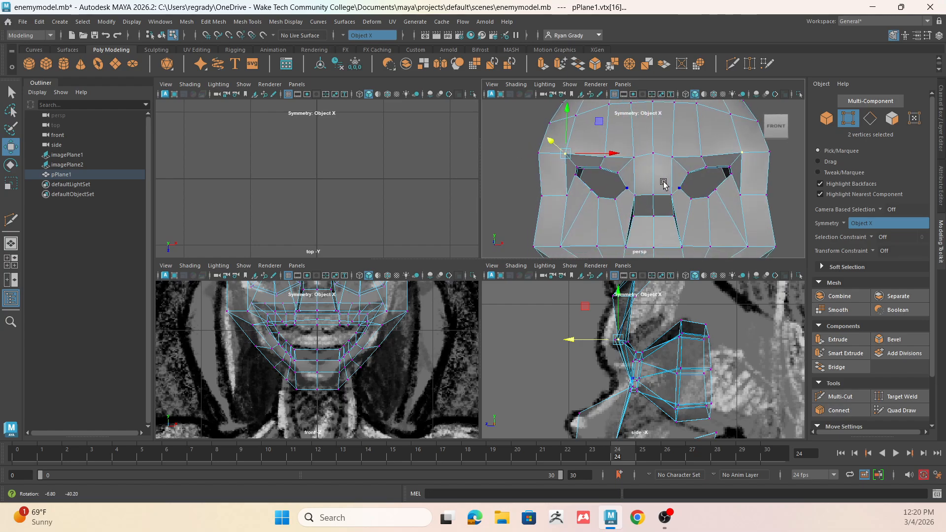
Scale the six vertices in the row beside the nose base, three per side, closer together across the width
left_click(567, 247)
left_click(602, 238, "shift")
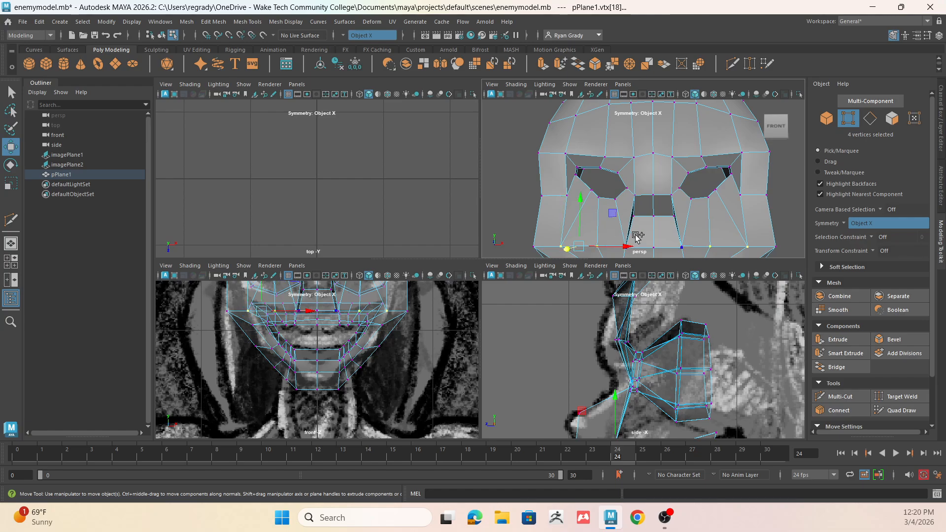
left_click(681, 246, "shift")
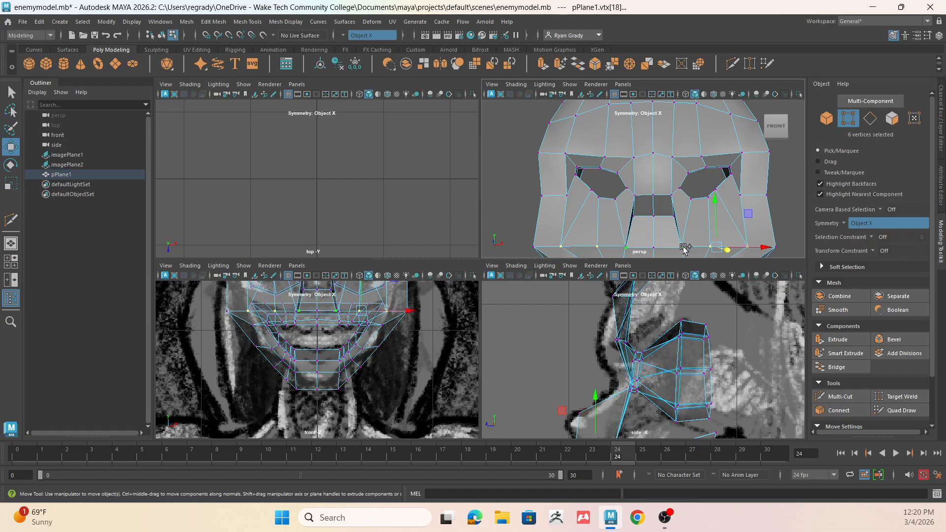
key("r")
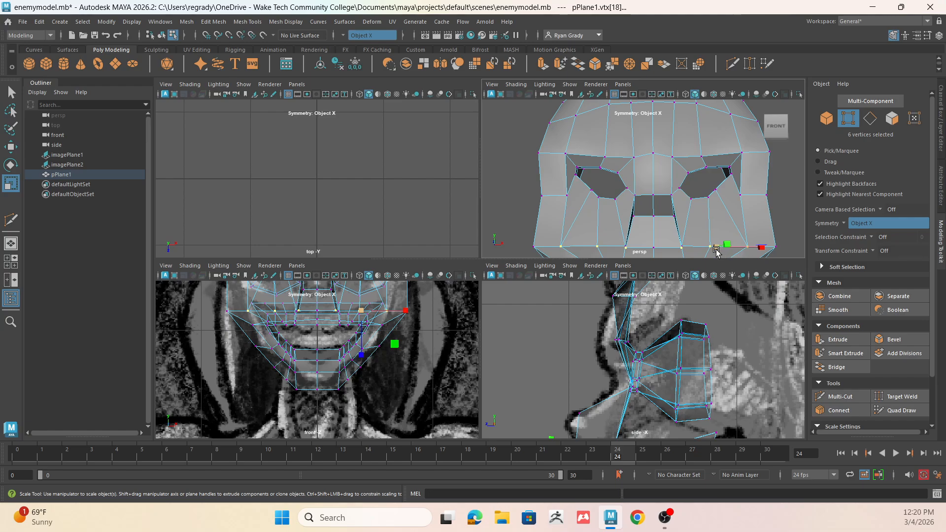
left_click_drag(715, 251, 714, 217)
Raise the six vertices beside the nose base toward the eyes, and lift the central nose-tip vertex to match
key("w")
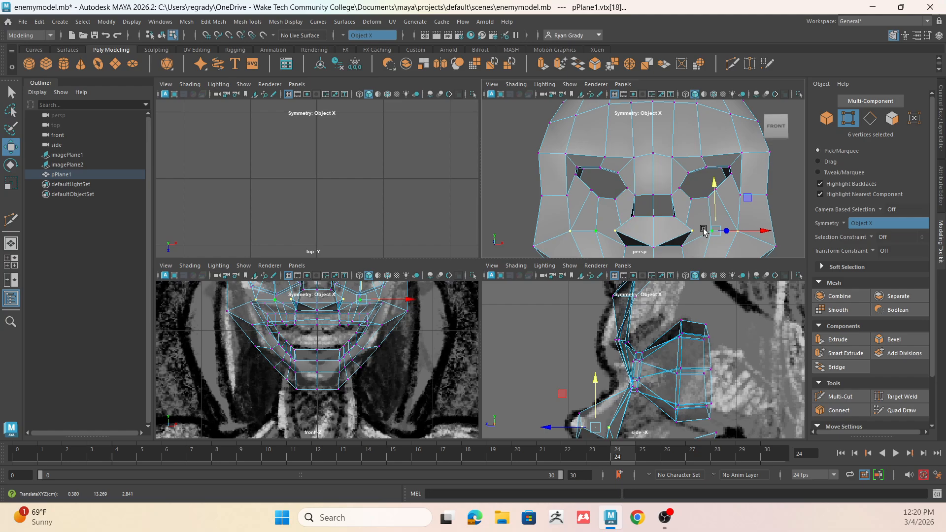
key("ctrl+z")
left_click(694, 247, "ctrl")
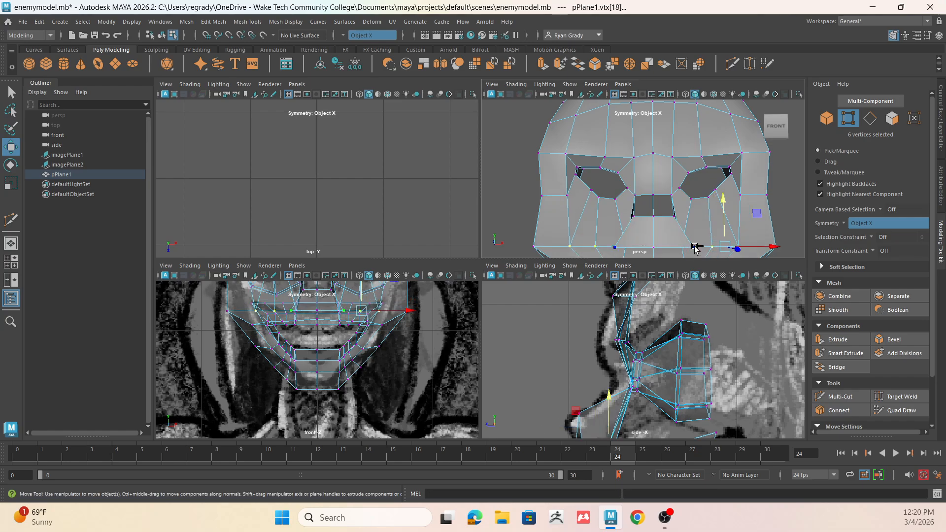
left_click(613, 240, "shift")
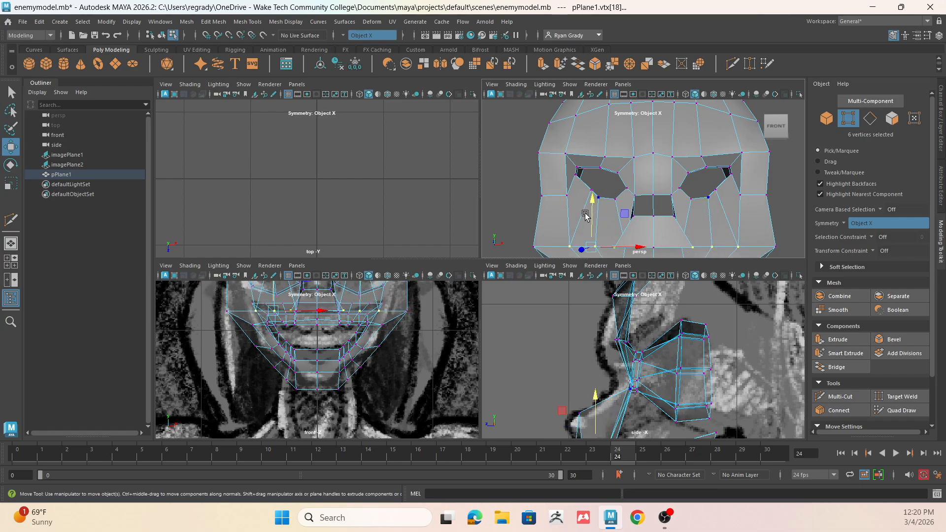
left_click_drag(585, 213, 594, 191)
key("ctrl+z")
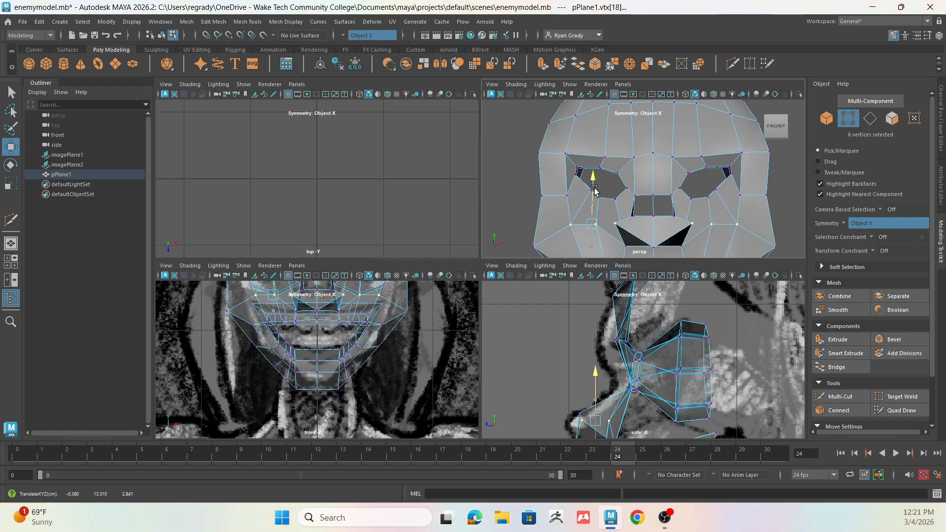
left_click(653, 231)
left_click_drag(653, 231, 654, 207)
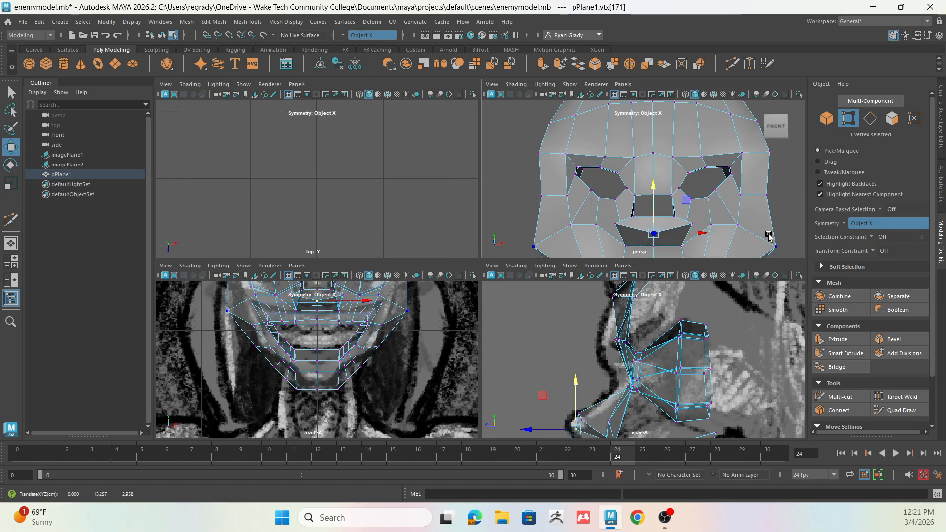
Push the outer border vertices at brow and eye height back on both sides, and adjust the depth of the neighbouring eye-level vertices
scroll(731, 226, "down", 3)
scroll(731, 226, "up", 3)
scroll(731, 226, "down", 3)
middle_click_drag(668, 224, 685, 154, "alt")
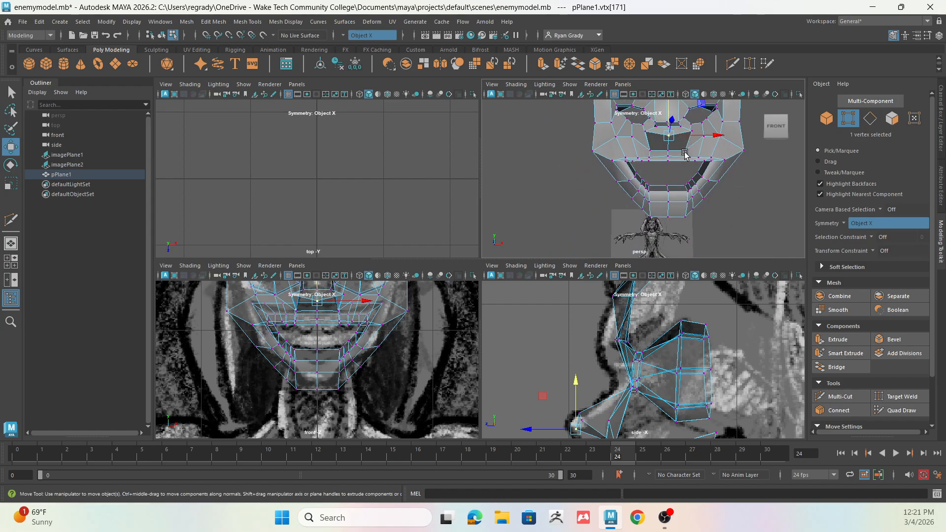
left_click_drag(685, 153, 657, 178, "alt")
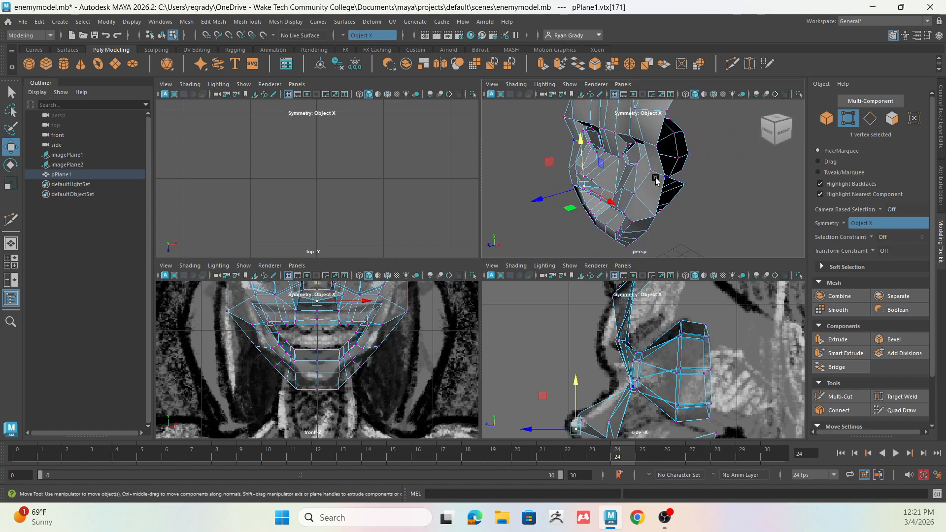
left_click(656, 150)
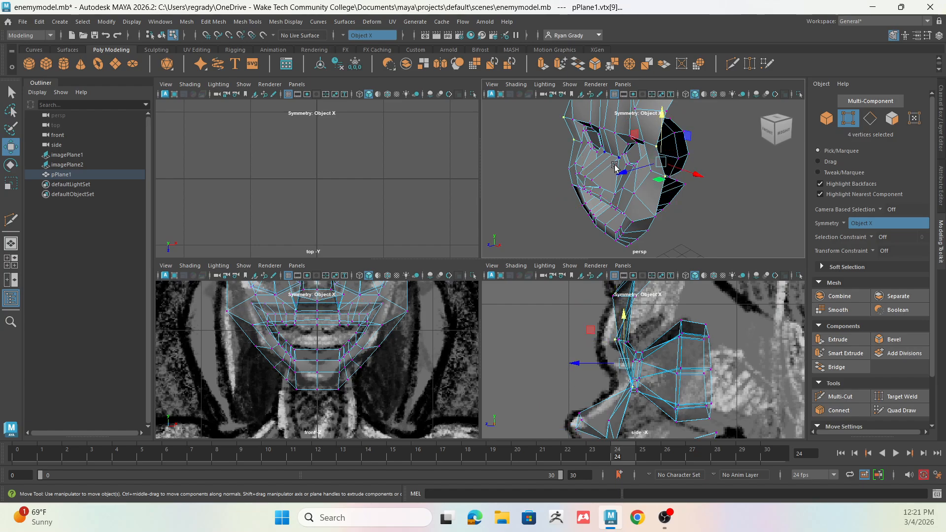
left_click(639, 168, "shift")
left_click_drag(641, 168, 642, 168)
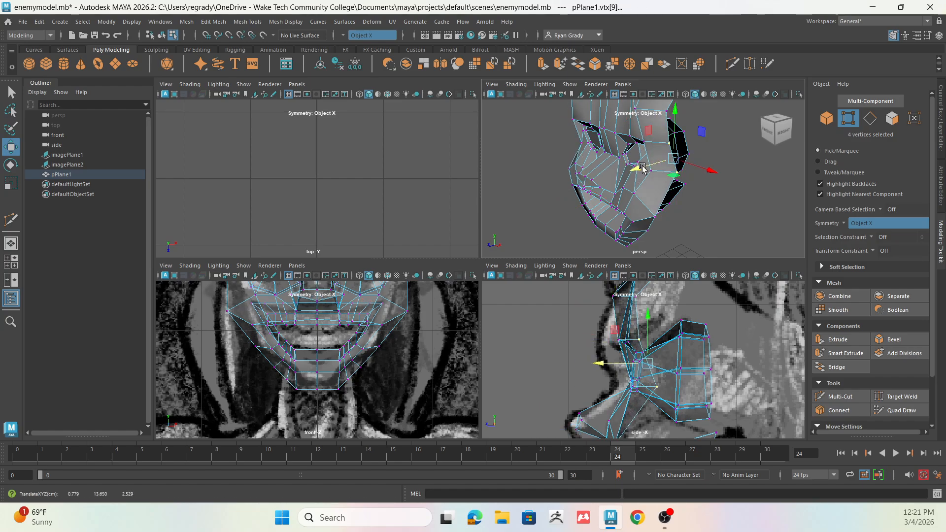
left_click(654, 173)
left_click_drag(586, 387, 587, 388)
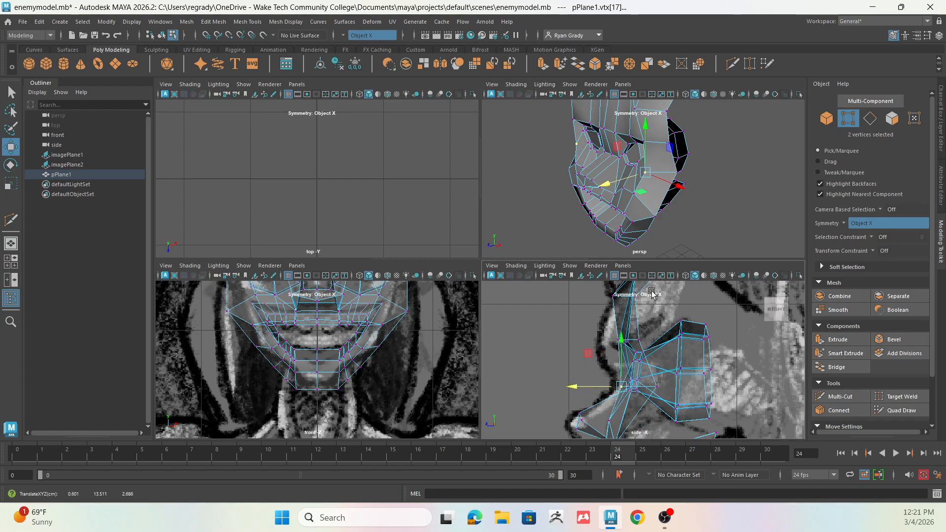
Pull the outermost eye-level vertices forward to smooth the face's side, and reposition the outermost upper-forehead vertices
left_click_drag(607, 160, 584, 164, "alt")
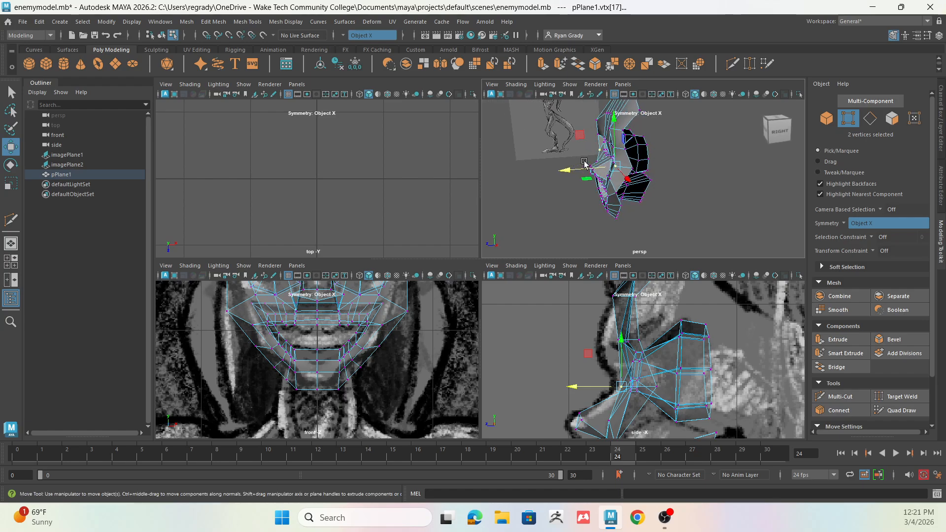
scroll(622, 163, "up", 2)
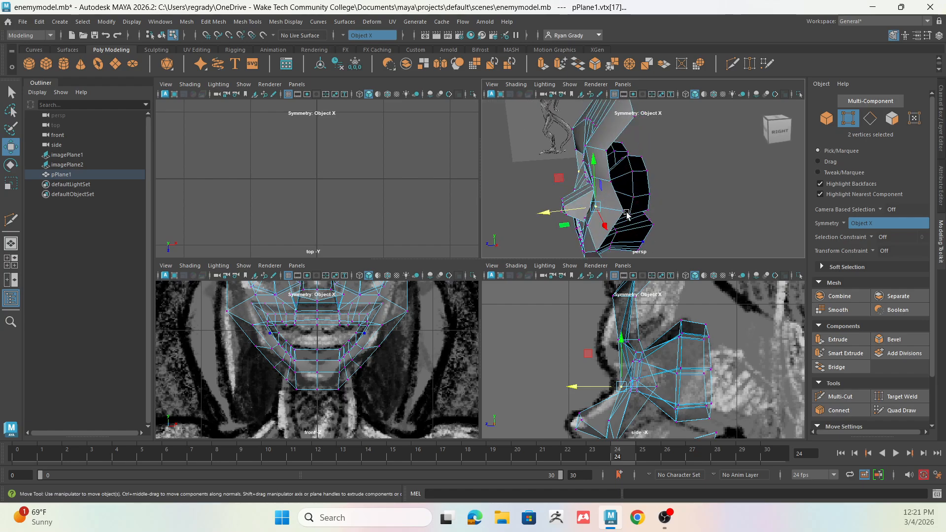
left_click_drag(626, 214, 650, 209, "alt")
left_click(615, 147)
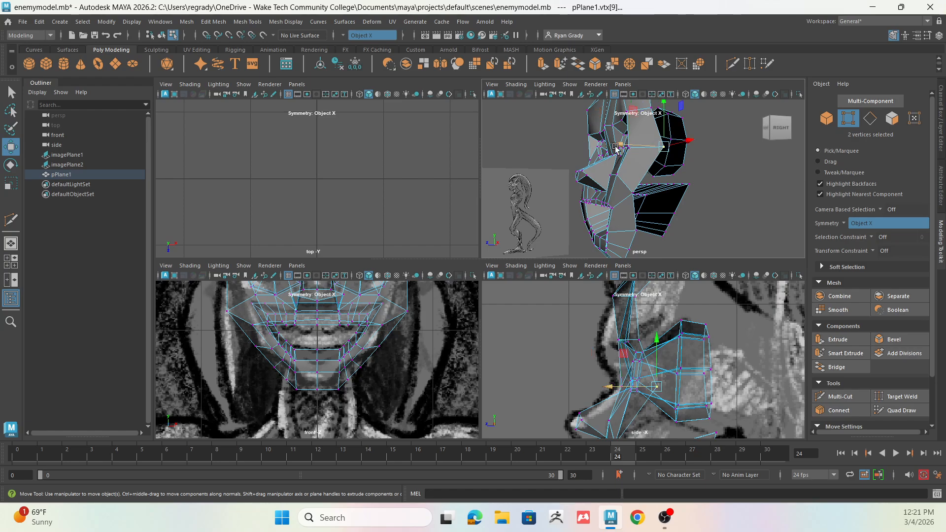
left_click_drag(628, 147, 609, 146)
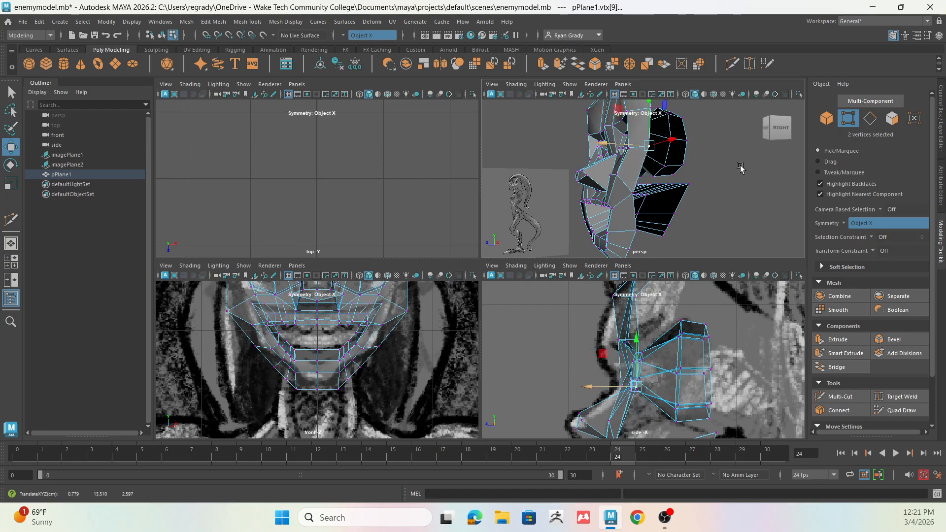
middle_click_drag(742, 169, 733, 208, "alt")
left_click_drag(733, 209, 712, 151, "alt")
left_click(741, 143)
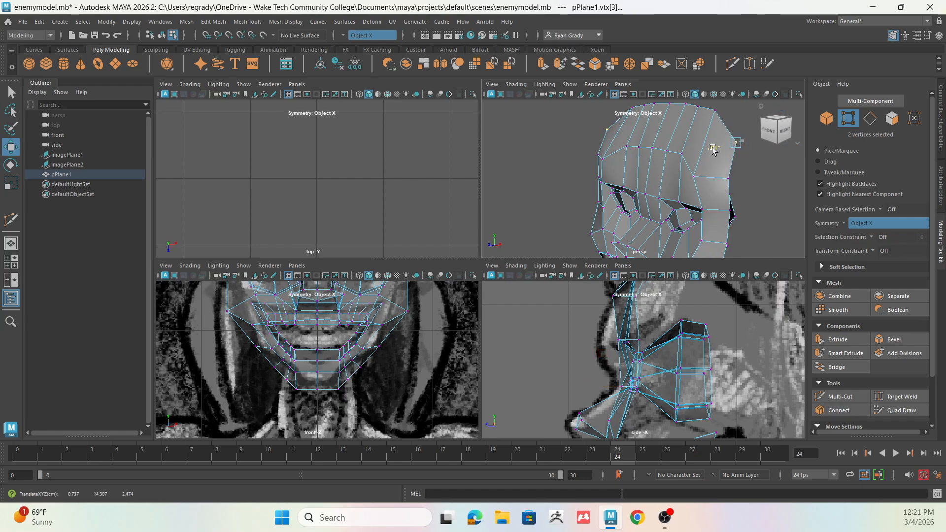
Extrude the face's entire outer border edge loop backward, and scale the new ring slightly larger
scroll(741, 172, "down", 4)
scroll(741, 172, "up", 4)
right_click_drag(706, 206, 705, 197)
double_click(705, 197)
scroll(700, 192, "down", 6)
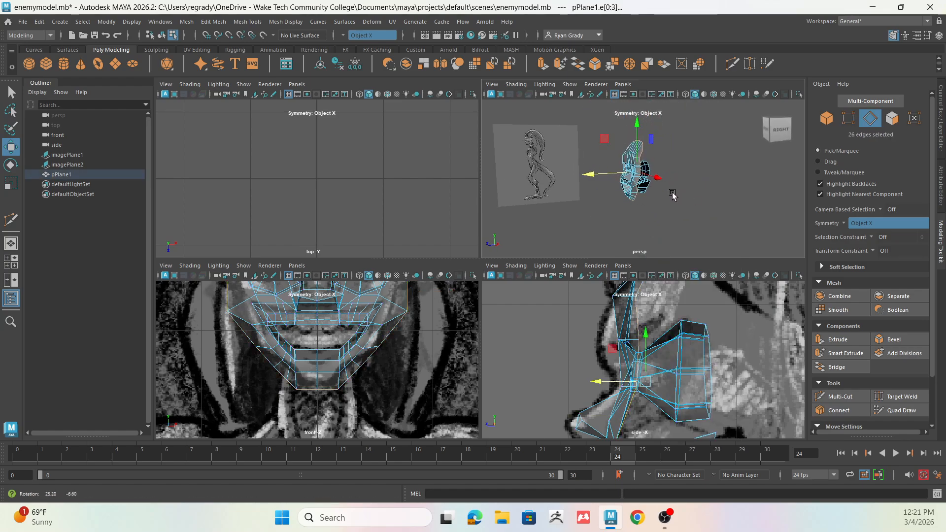
scroll(628, 343, "down", 5)
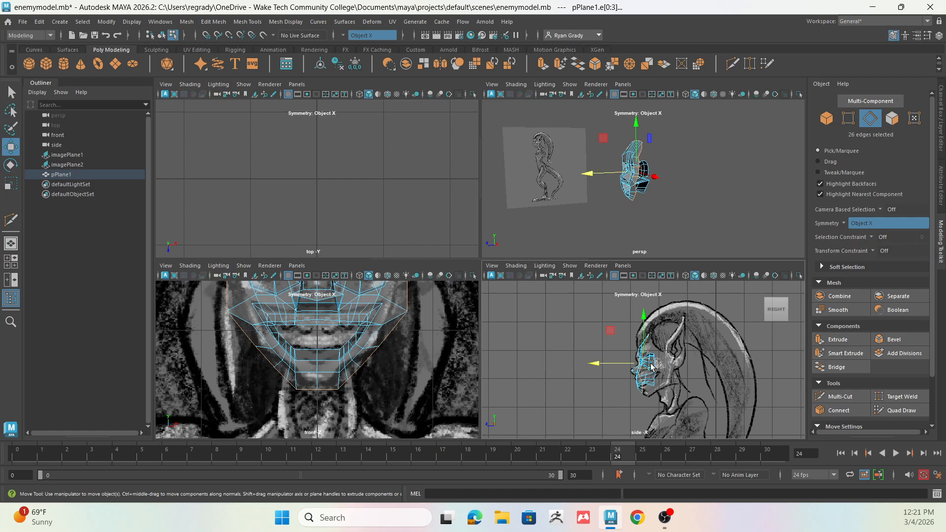
key("ctrl+e")
key("w")
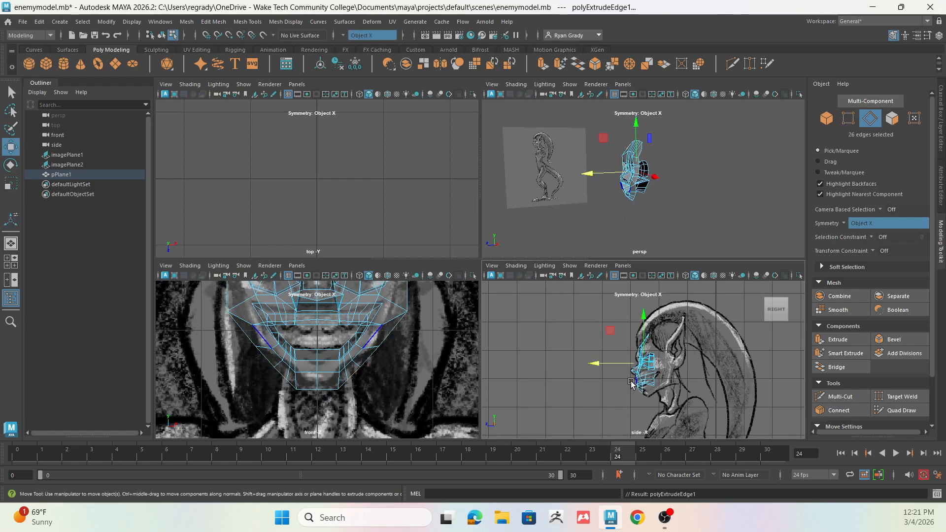
left_click_drag(609, 362, 659, 368)
key("r")
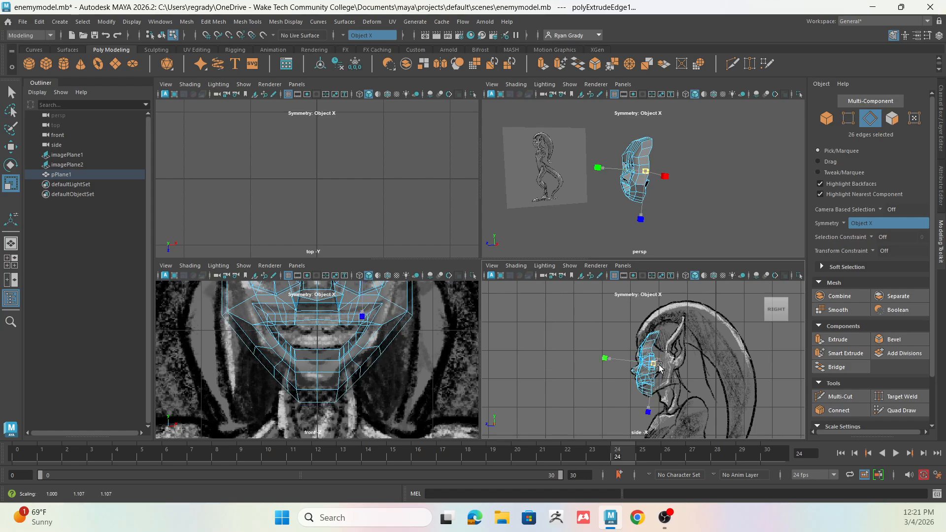
key("ctrl+e")
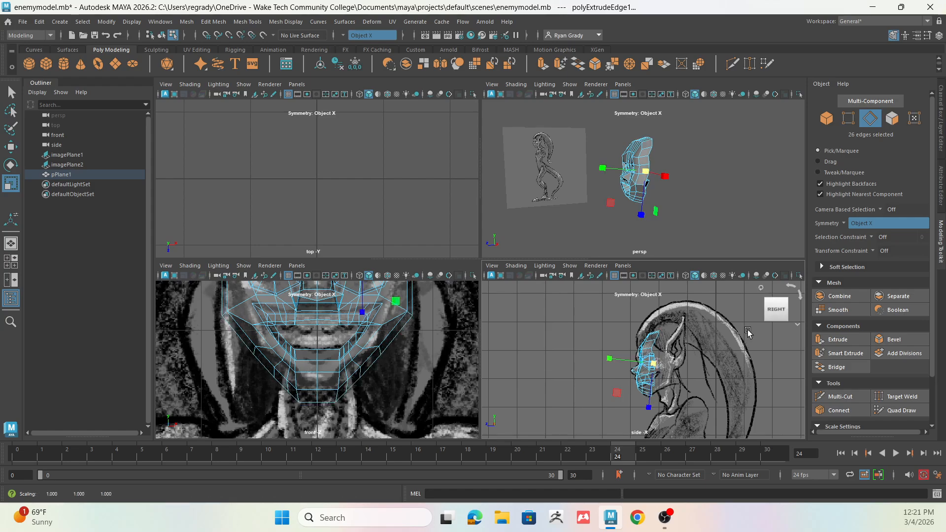
Extrude the rear border edge loop again and move it back toward the ear in the side reference
mouse_move(688, 189)
left_mouse_down("alt")
mouse_move(838, 202)
mouse_move(684, 197)
left_mouse_up("alt")
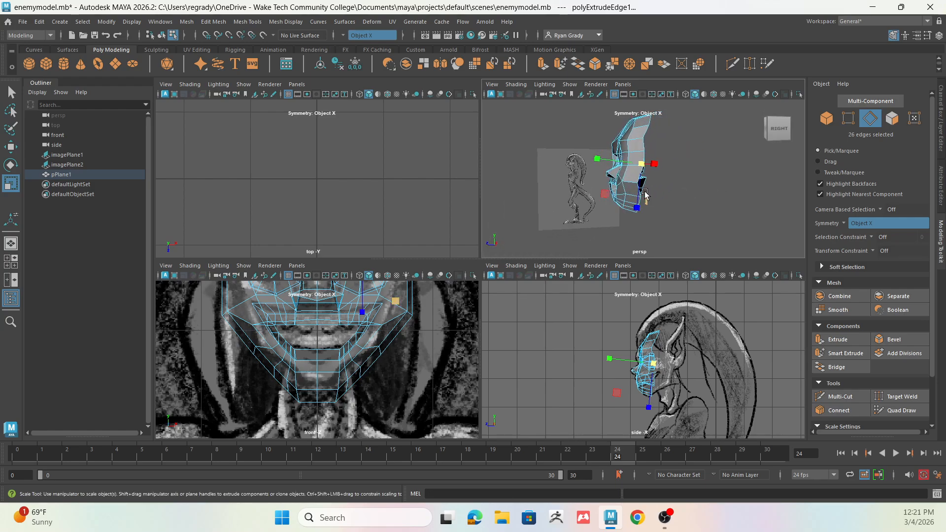
key("f")
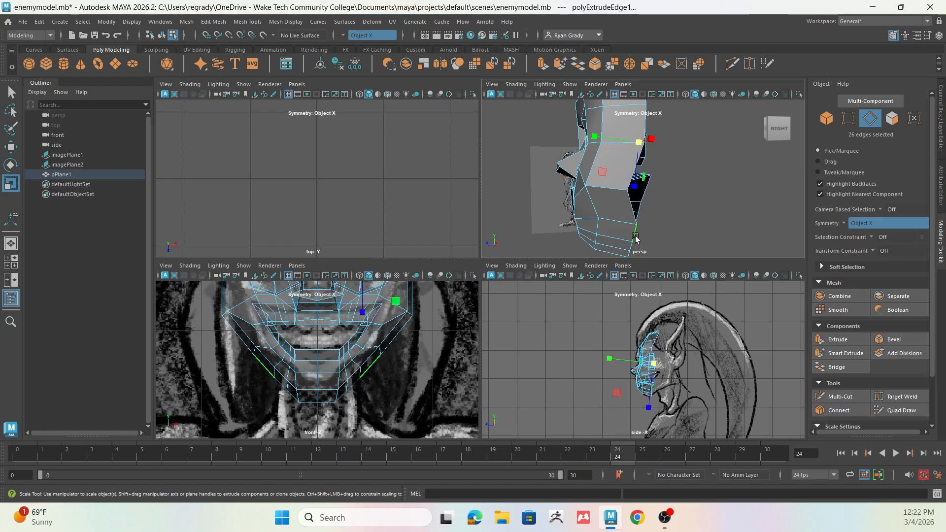
scroll(709, 246, "down", 4)
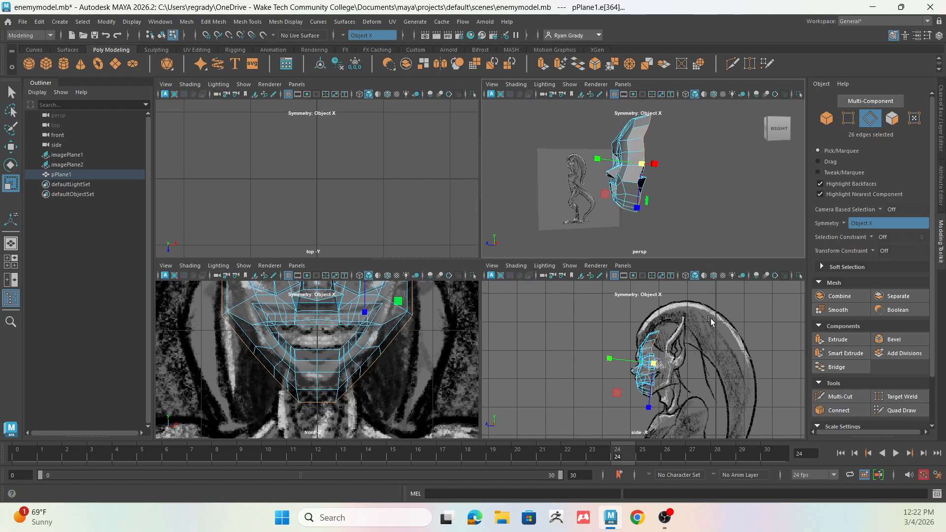
scroll(700, 360, "up", 2)
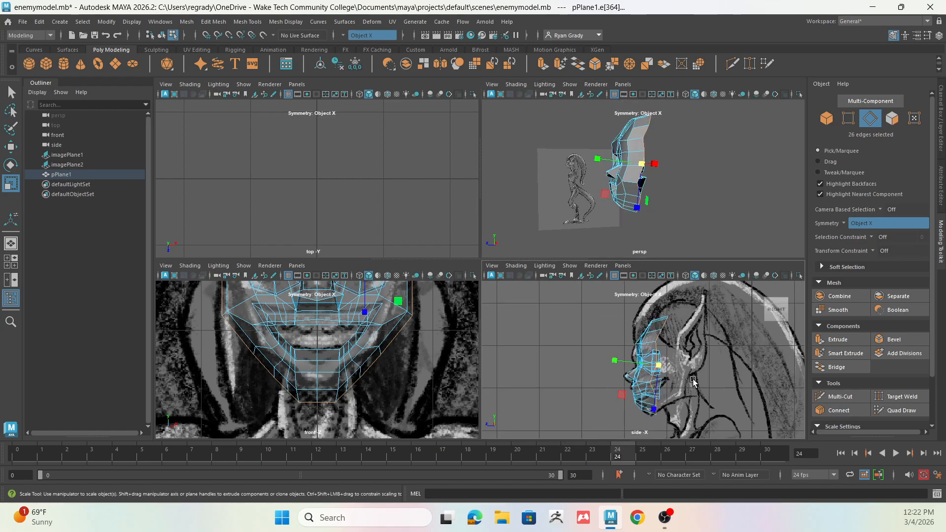
key("ctrl+e")
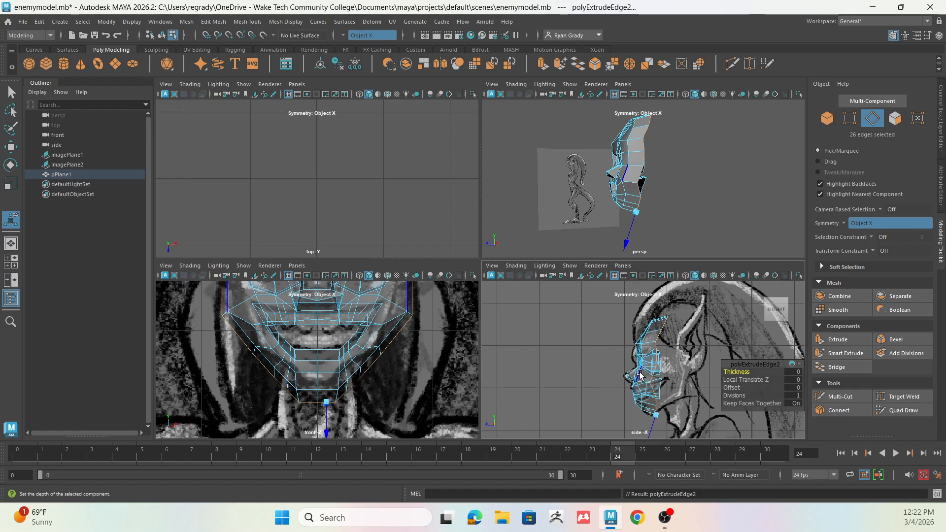
key("w")
left_click_drag(623, 365, 645, 364)
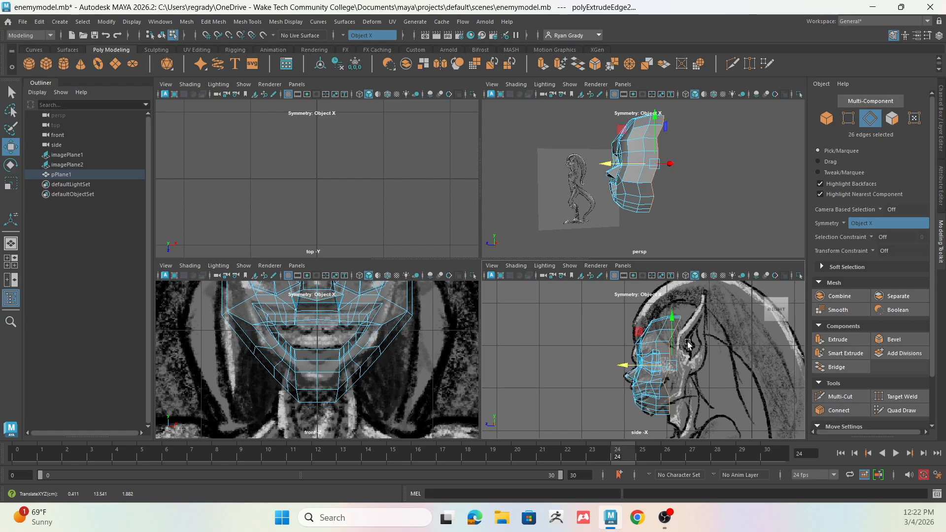
Reposition the vertices at the top rear of the forehead to follow the head curve in the side reference
right_click(683, 316)
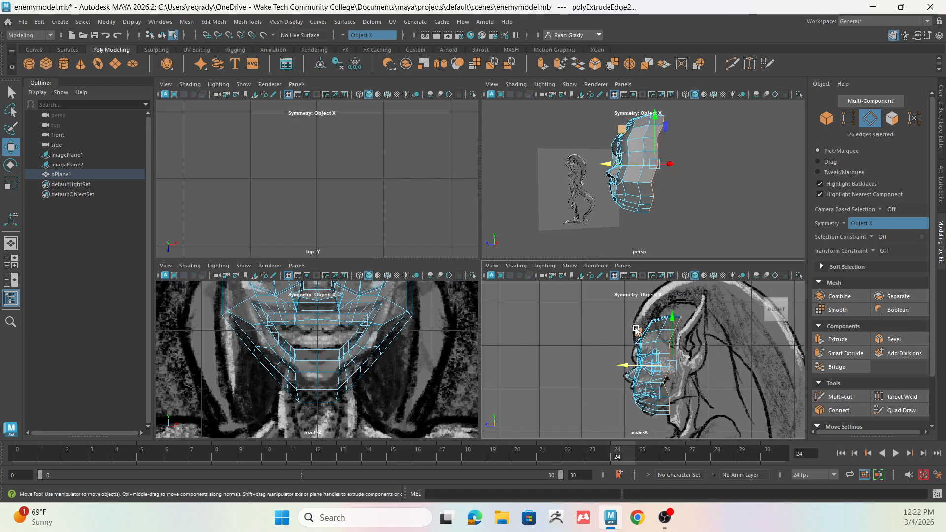
right_click(664, 327)
right_click_drag(664, 327, 619, 222)
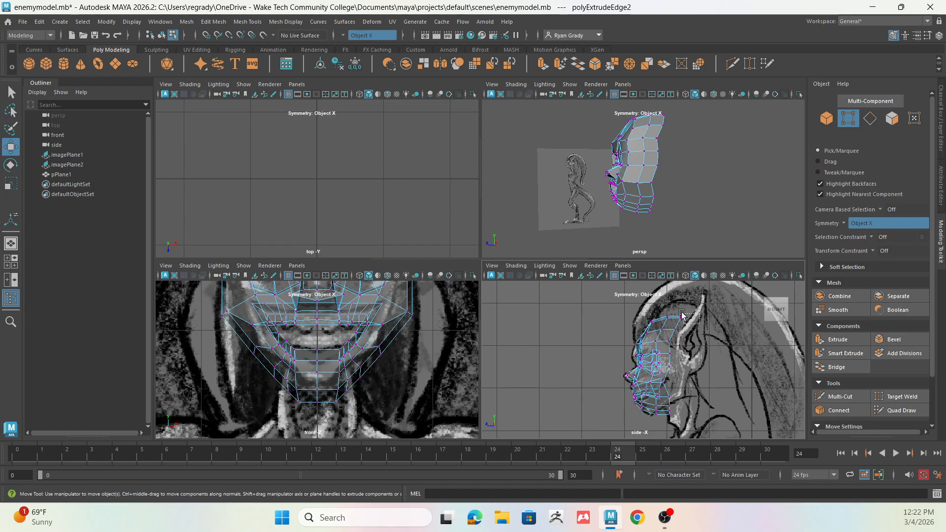
mouse_move(682, 315)
left_mouse_down()
mouse_move(693, 314)
mouse_move(677, 317)
left_mouse_up()
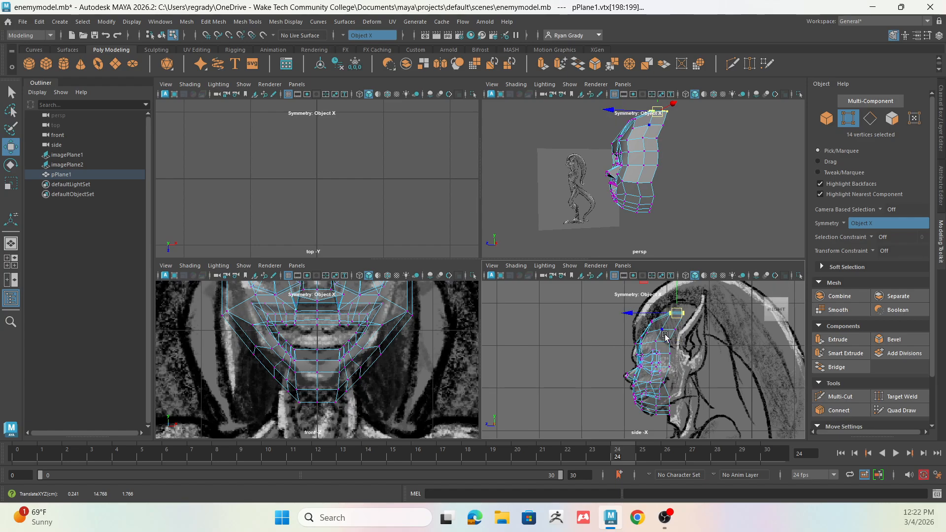
Reshape the rear border along the jaw, moving the seven vertices under the chin forward and up toward the reference jawline
left_click_drag(676, 341, 673, 385)
left_click(664, 384)
left_click_drag(680, 426, 653, 413)
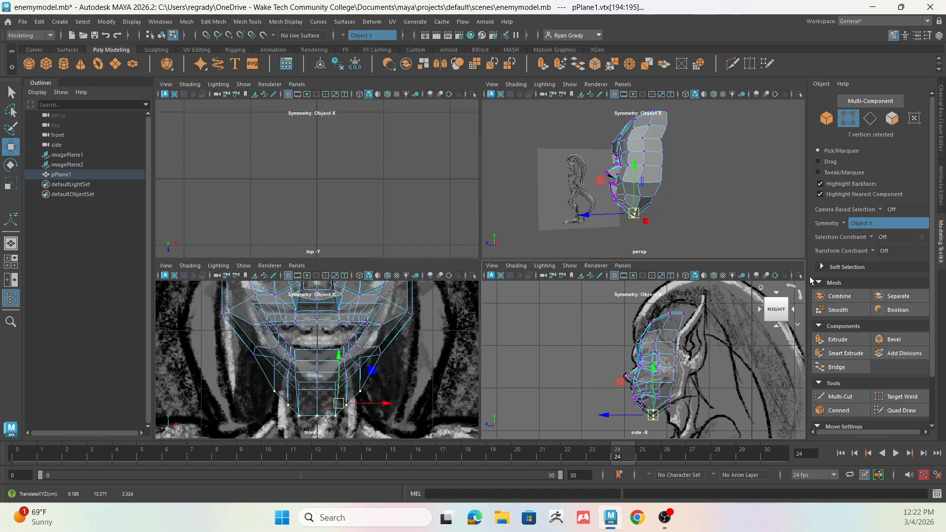
left_click_drag(341, 367, 341, 350)
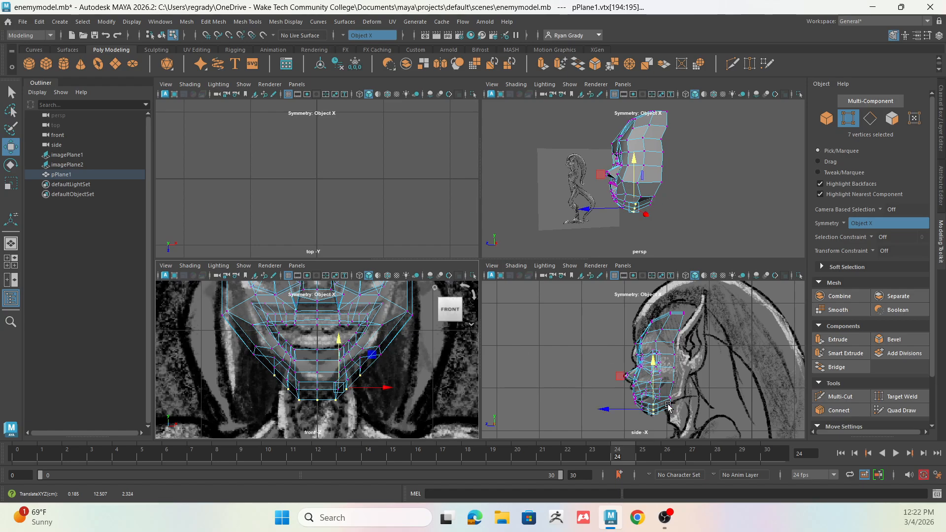
scroll(678, 207, "up", 2)
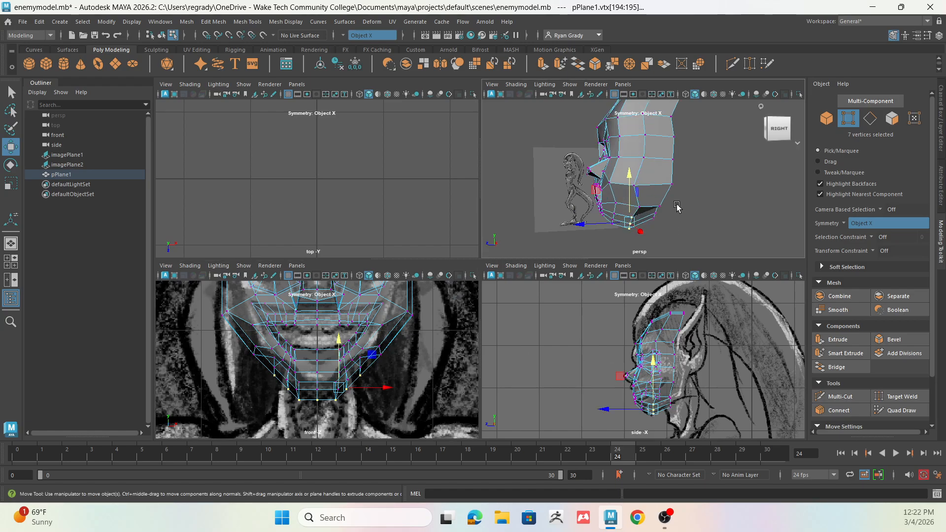
Flatten the face's 26-edge rear border loop by scaling it front to back, and rotate it upright in the side view
left_click_drag(687, 187, 662, 156, "alt")
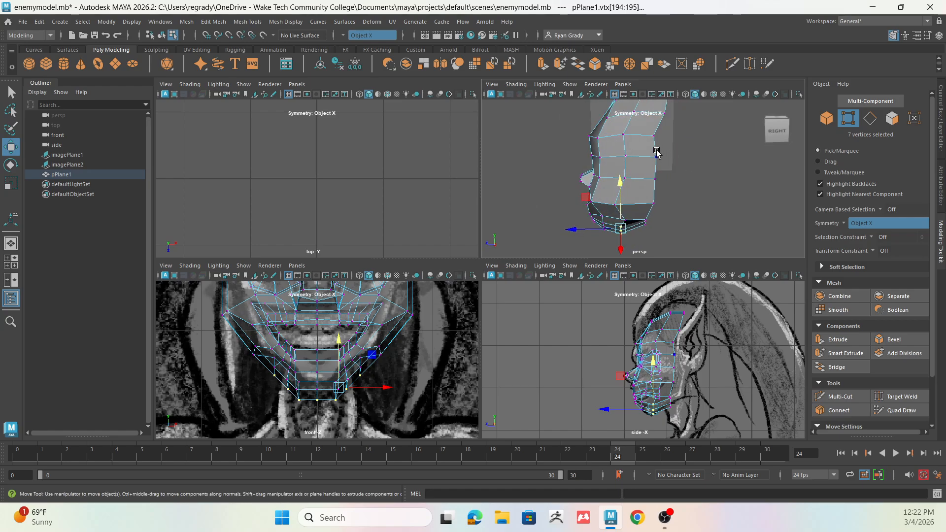
right_click_drag(656, 153, 659, 136)
key("r")
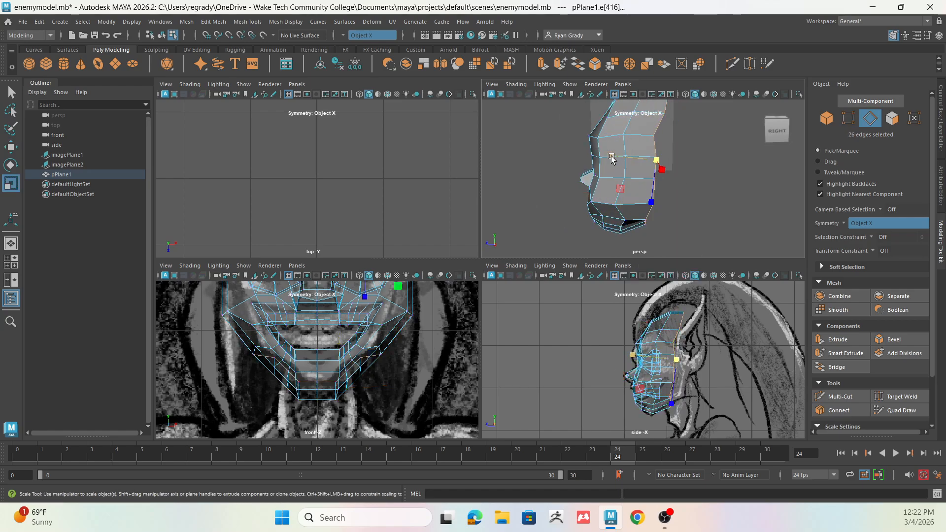
left_click_drag(619, 154, 653, 165)
left_click_drag(732, 177, 620, 191, "alt")
key("e")
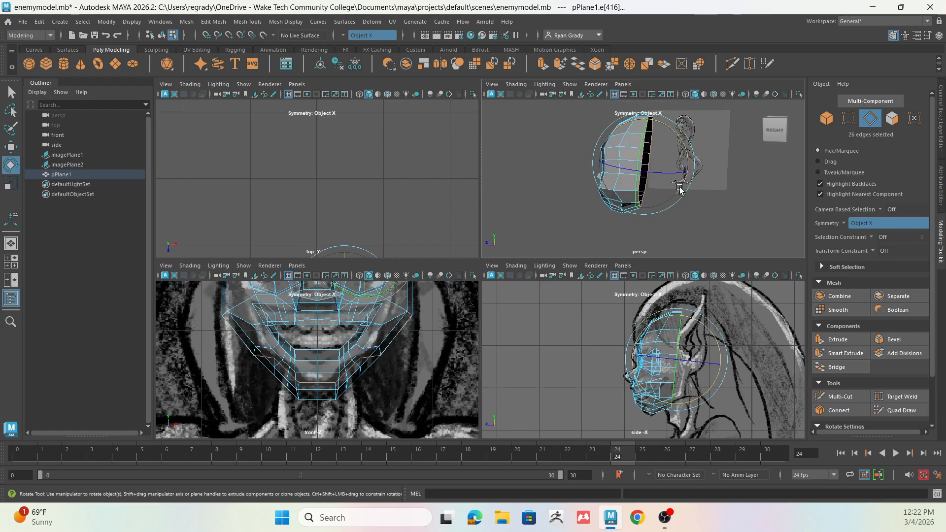
left_click_drag(681, 192, 711, 175)
scroll(694, 253, "up", 3)
Extrude the twelve rear border edges over the top and upper sides of the head, and move and rotate them back past the ear
left_click(640, 219)
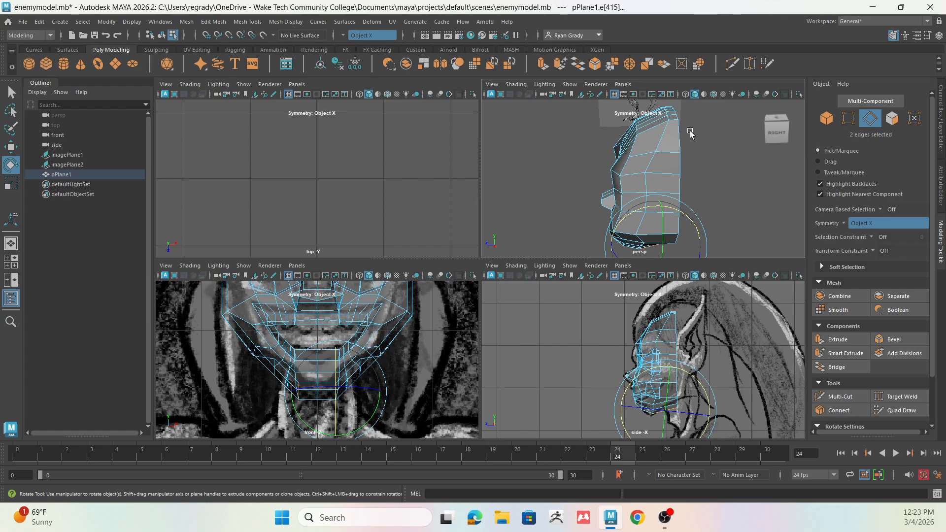
left_click(662, 165)
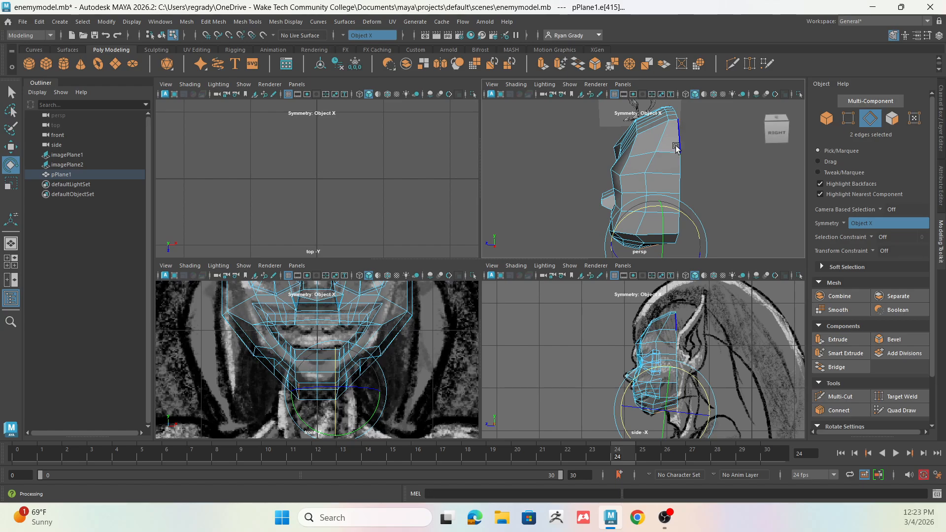
left_click(676, 147)
key("w")
left_click_drag(730, 214, 663, 198, "alt")
scroll(644, 189, "up", 4)
left_click(589, 150)
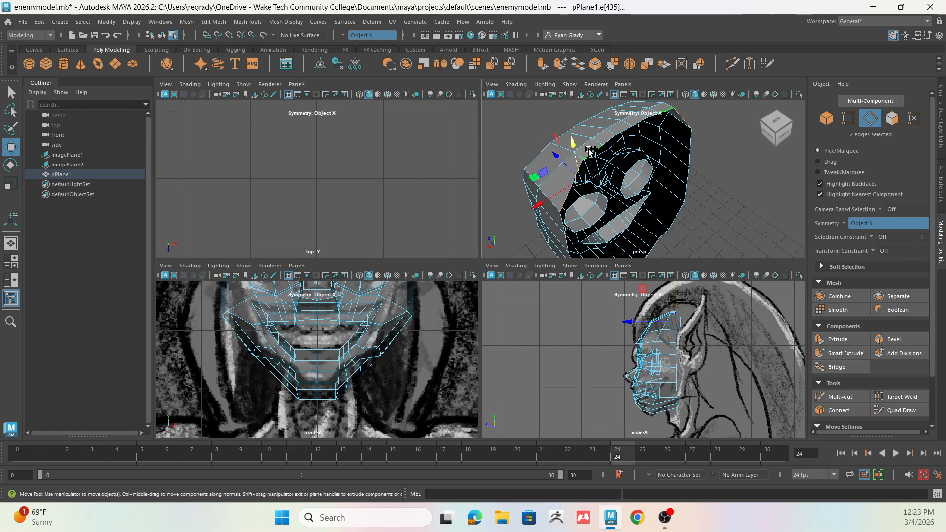
left_click(606, 137, "shift")
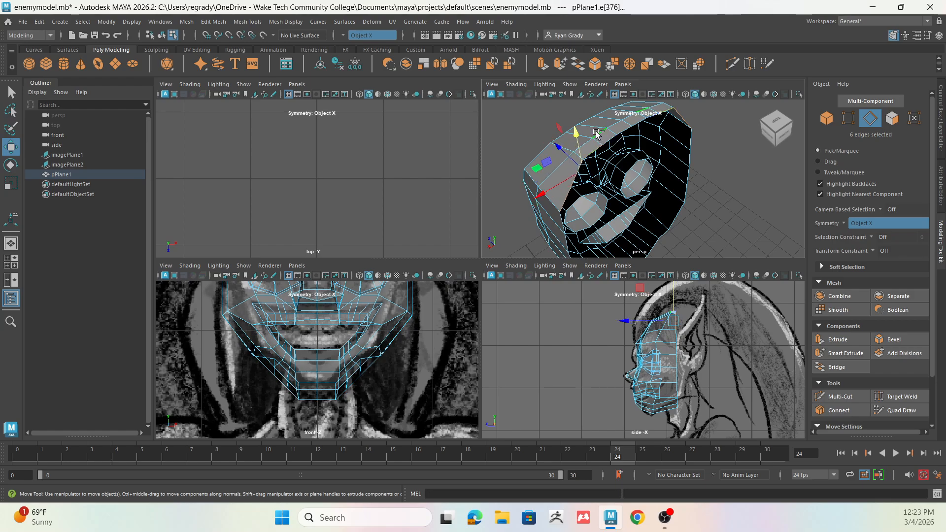
left_click(597, 133, "ctrl")
left_click(608, 141, "shift")
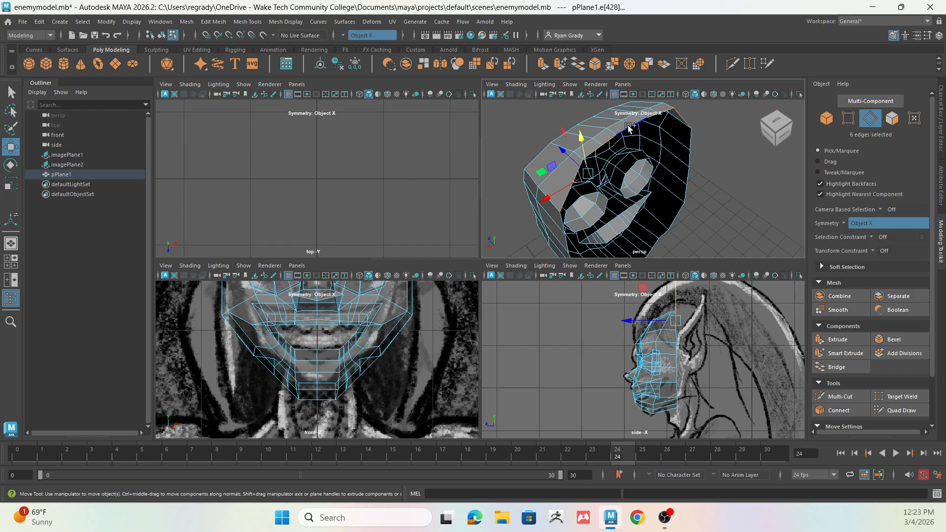
left_click(627, 133, "shift")
left_click_drag(565, 212, 614, 196, "alt")
left_click(684, 184, "shift")
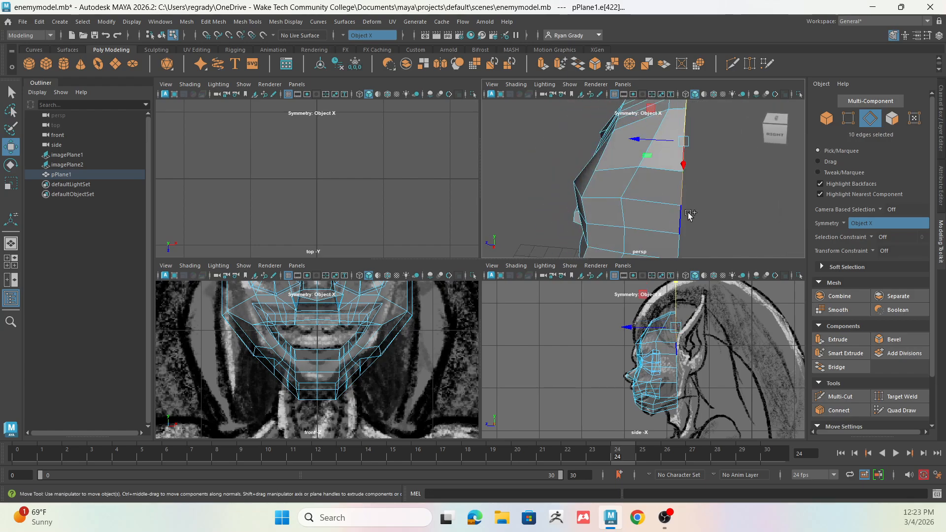
left_click(687, 213, "shift")
scroll(712, 225, "down", 3)
left_click_drag(712, 224, 741, 198, "alt")
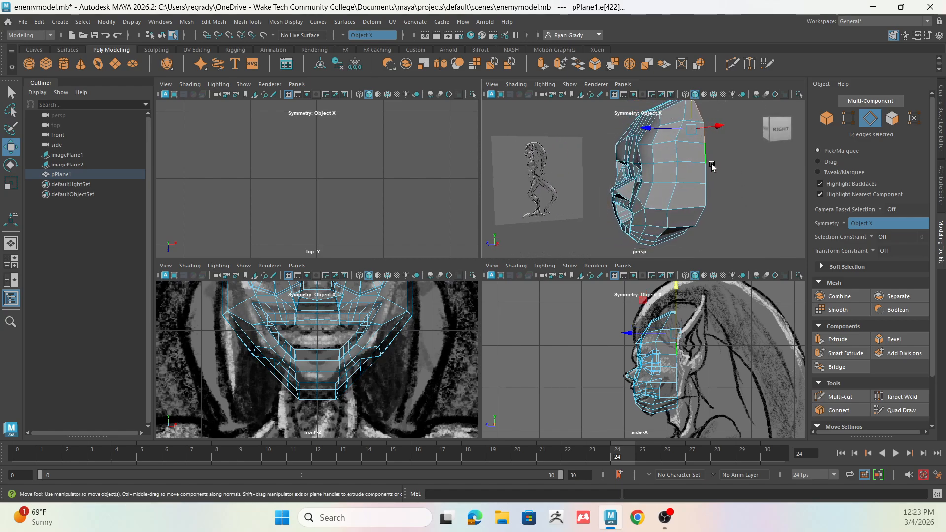
left_click_drag(711, 166, 701, 190, "alt")
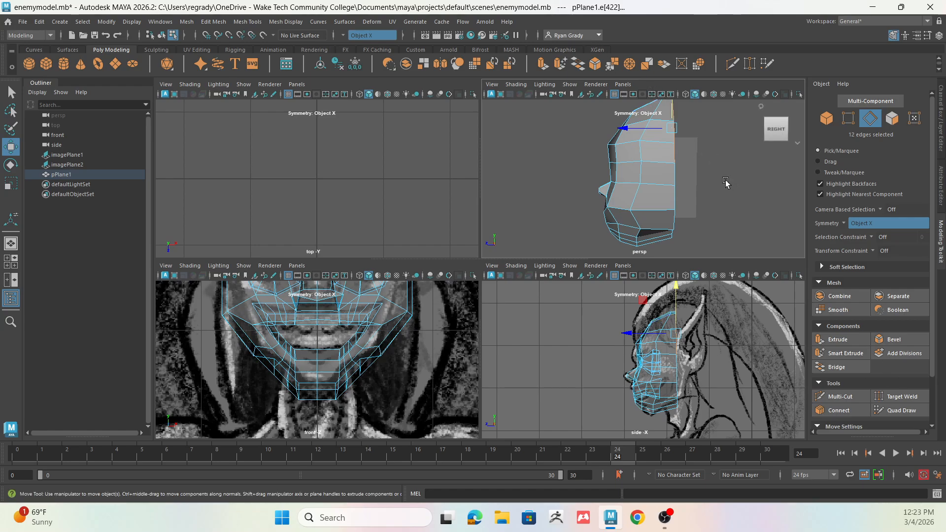
left_click(833, 339)
left_click_drag(680, 335, 726, 380)
key("e")
key("w")
left_click_drag(702, 339, 701, 338)
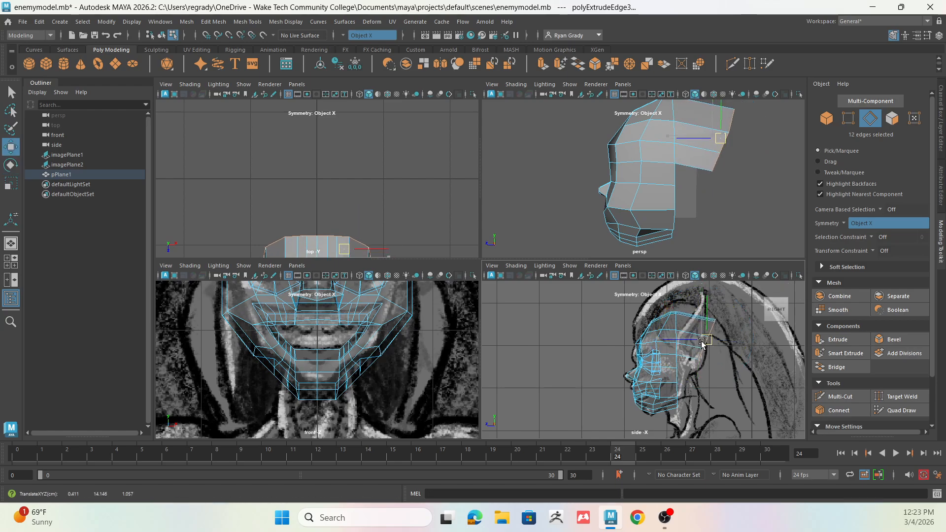
Extrude the same twelve edges again, moving, rotating and scaling them down around the back of the head
left_click(838, 340)
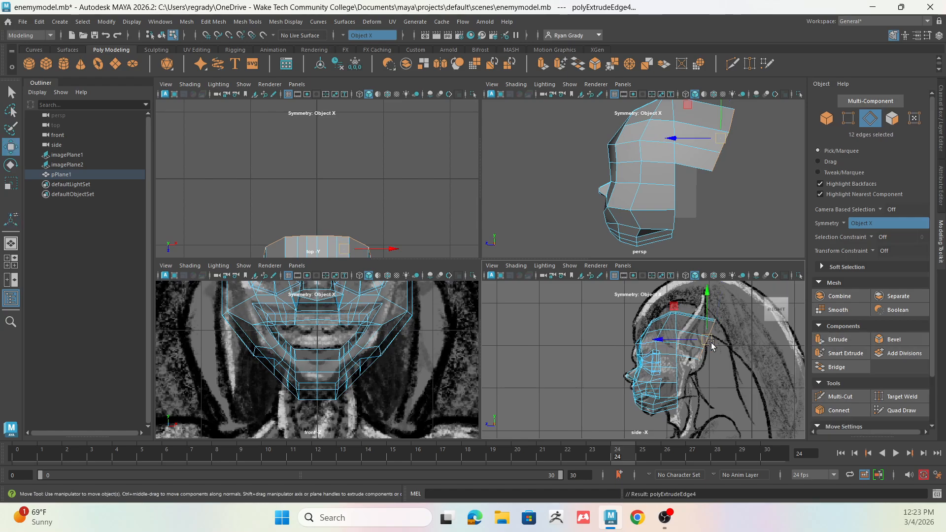
left_click_drag(711, 345, 730, 431)
key("e")
key("r")
left_click_drag(723, 381, 713, 362)
key("w")
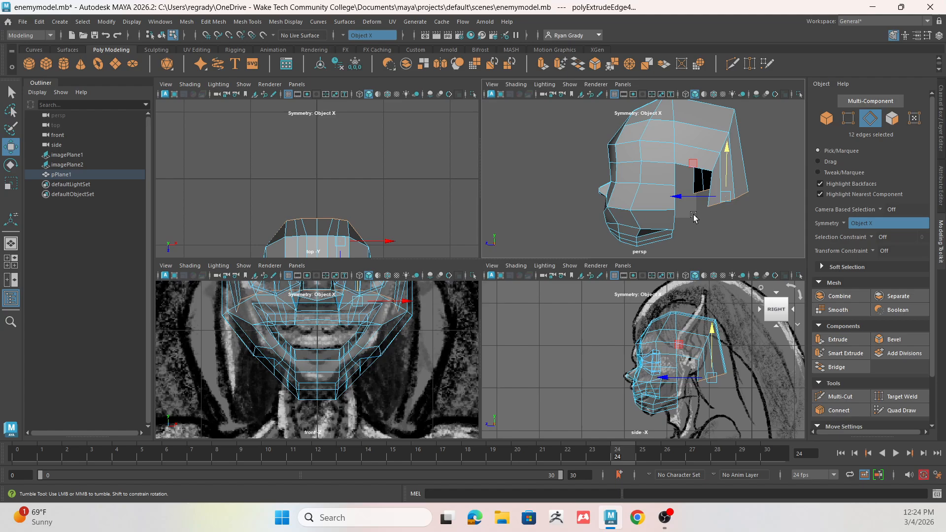
Extrude the rear skull border once more down toward the neck, then scale it and shift it forward in the side reference
left_click_drag(697, 216, 721, 205, "alt")
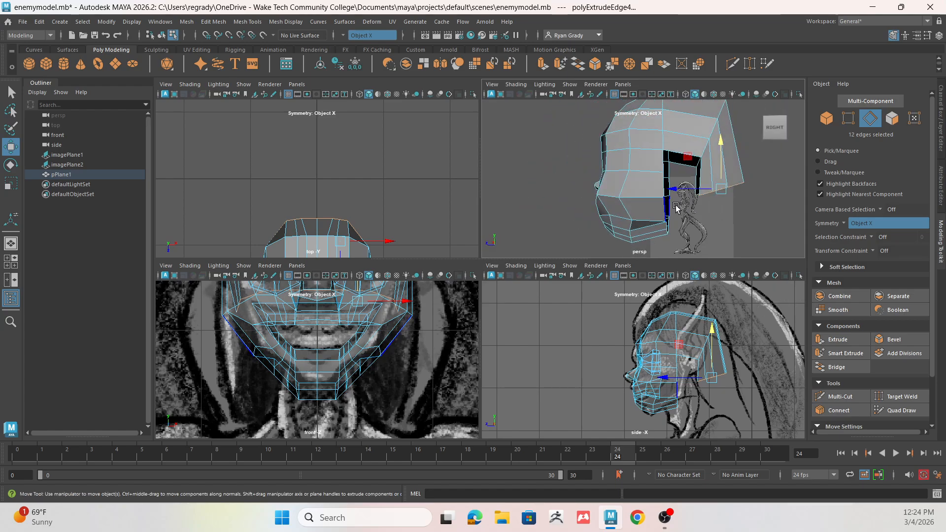
scroll(700, 217, "up", 1)
scroll(699, 217, "down", 1)
scroll(706, 345, "up", 1)
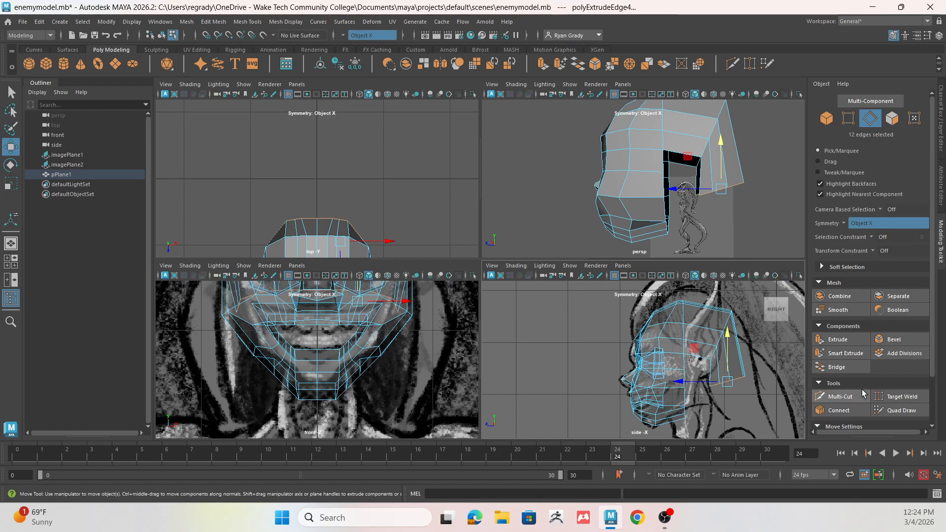
left_click(828, 356)
key("w")
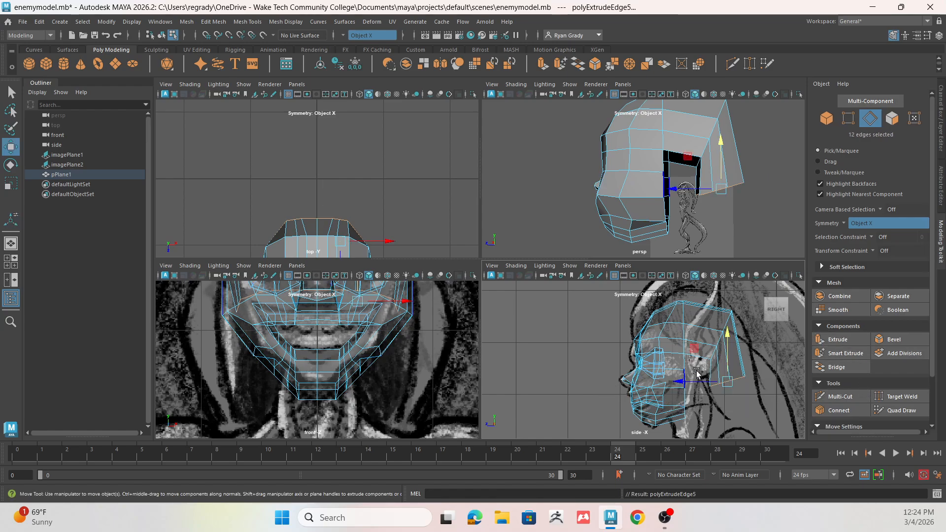
left_click_drag(729, 363, 732, 392)
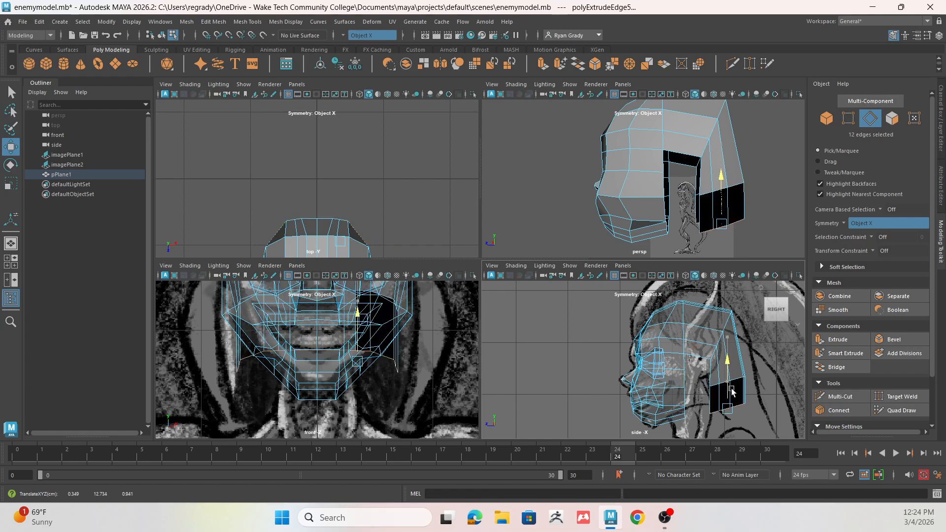
key("ctrl+z")
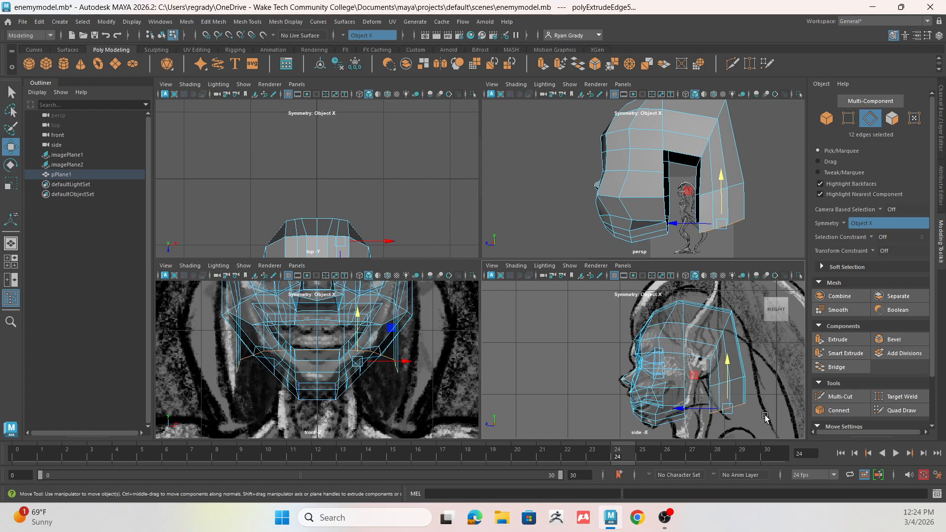
key("r")
left_click_drag(730, 410, 693, 408)
key("w")
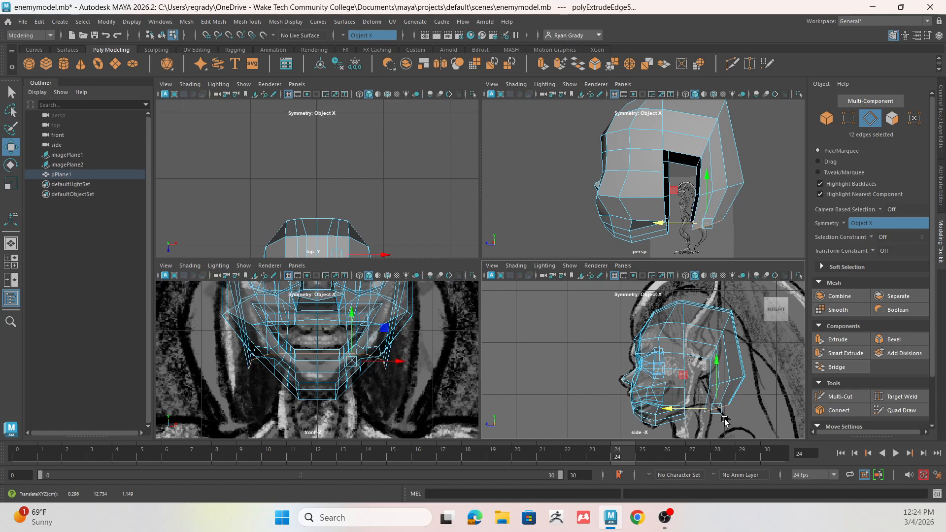
left_click(571, 398)
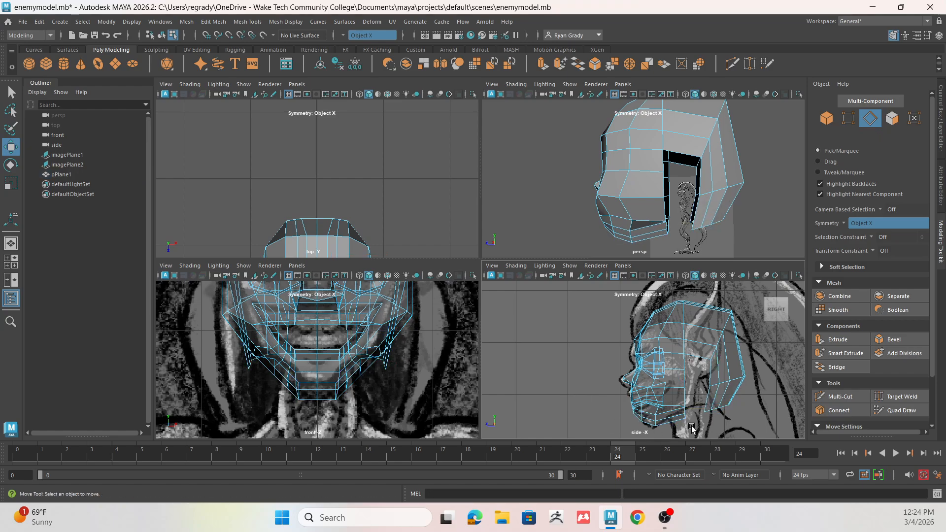
Bridge the jaw's rear border edge to the facing lower skull edge beneath the ear opening
scroll(692, 428, "up", 5)
left_click(637, 397)
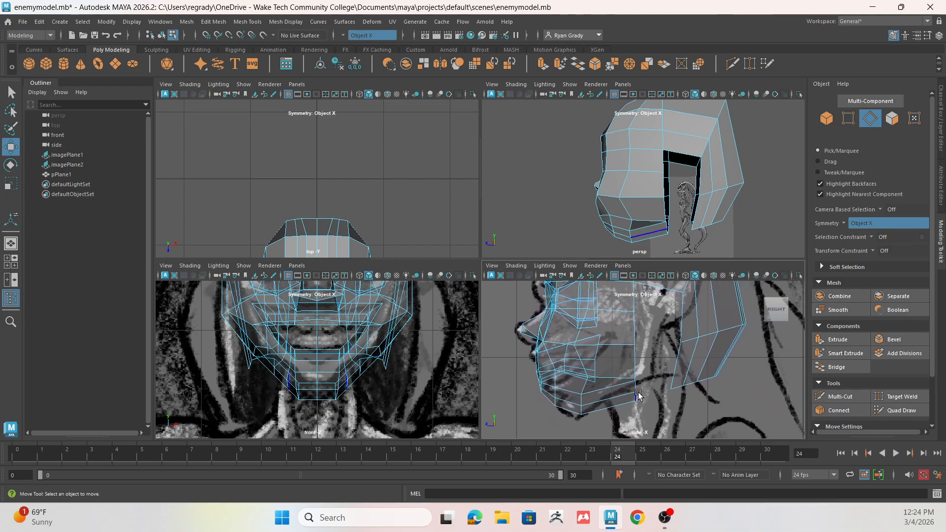
left_click(636, 365)
left_click(678, 363, "shift")
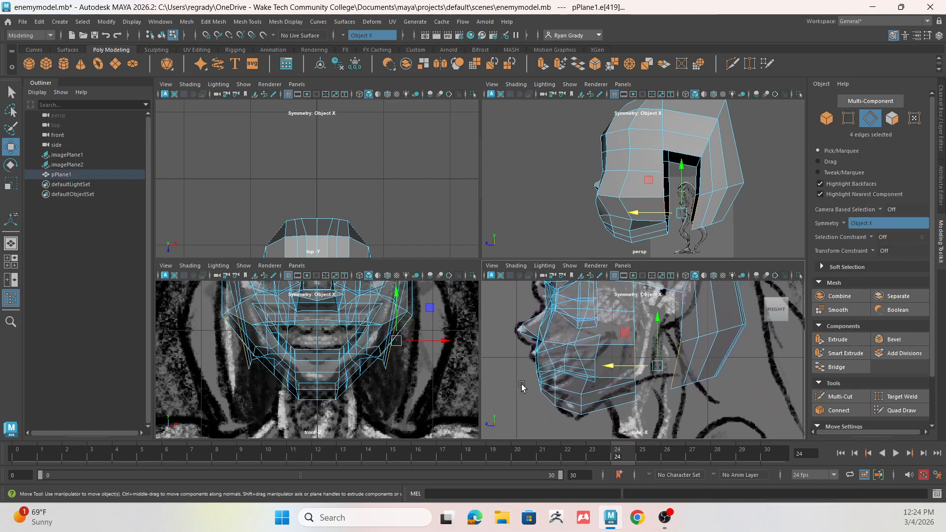
left_click(836, 367)
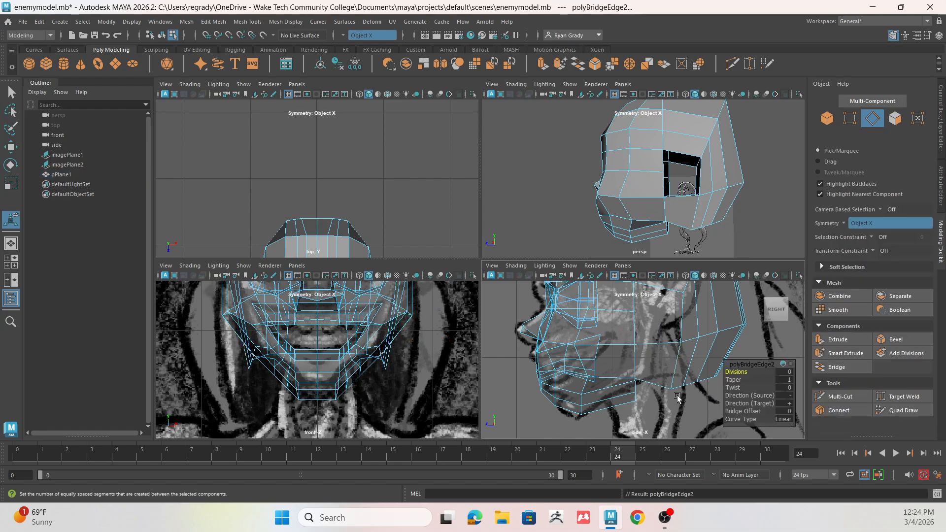
Insert an edge loop around the back of the head between the two ear openings with Multi-Cut
middle_click_drag(675, 349, 676, 378, "alt")
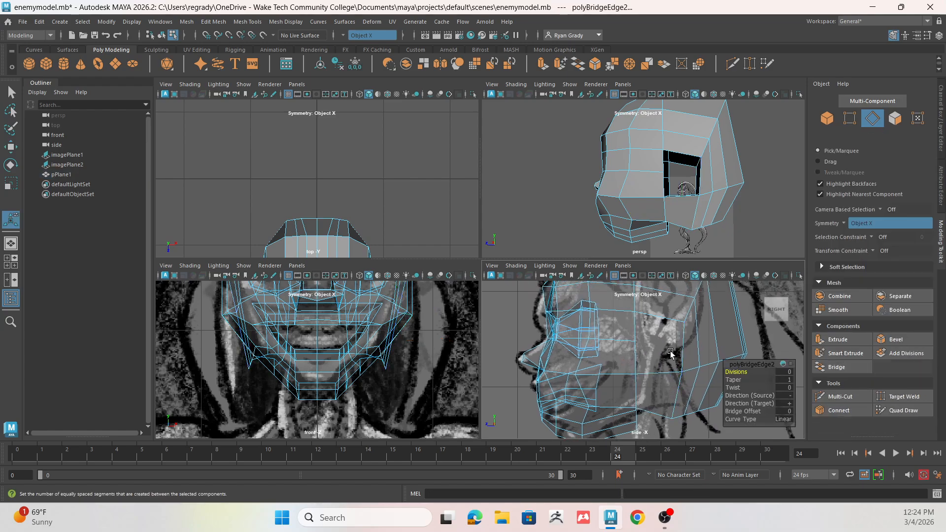
left_click(620, 339)
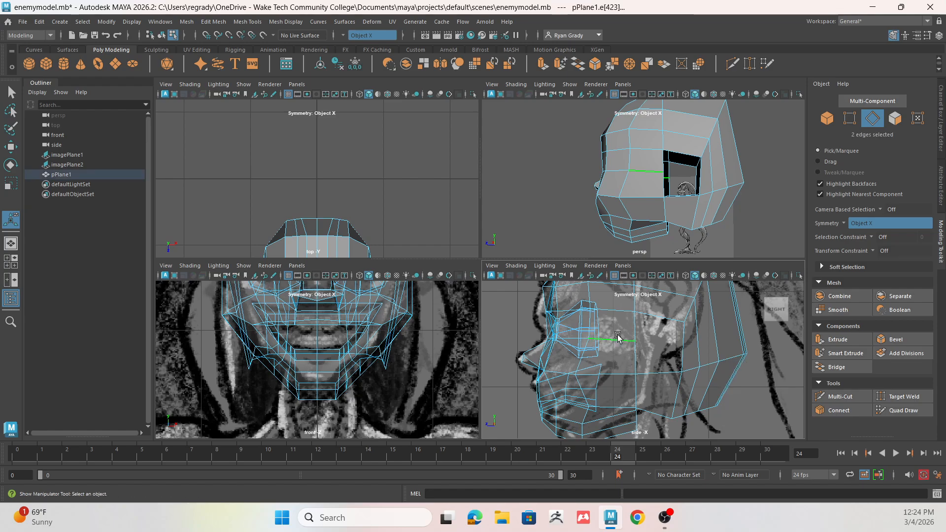
left_click(840, 397)
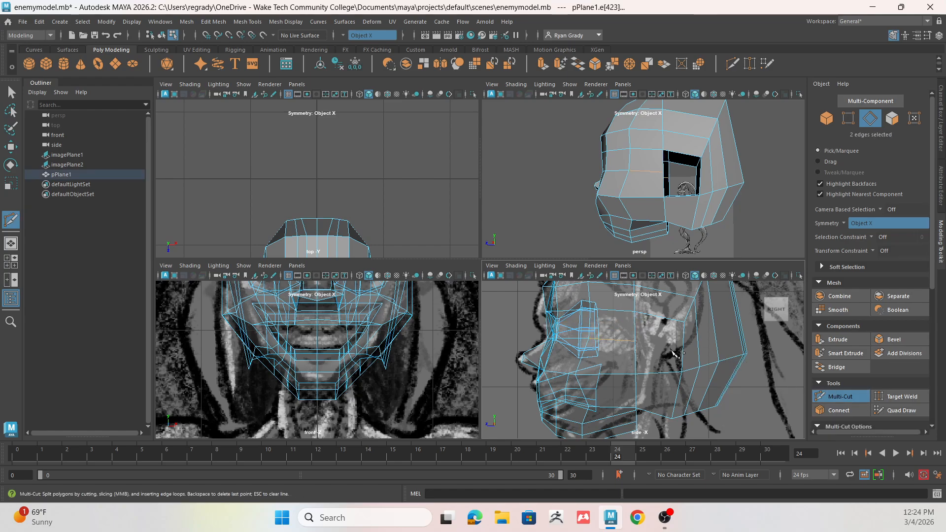
left_click(698, 327, "ctrl")
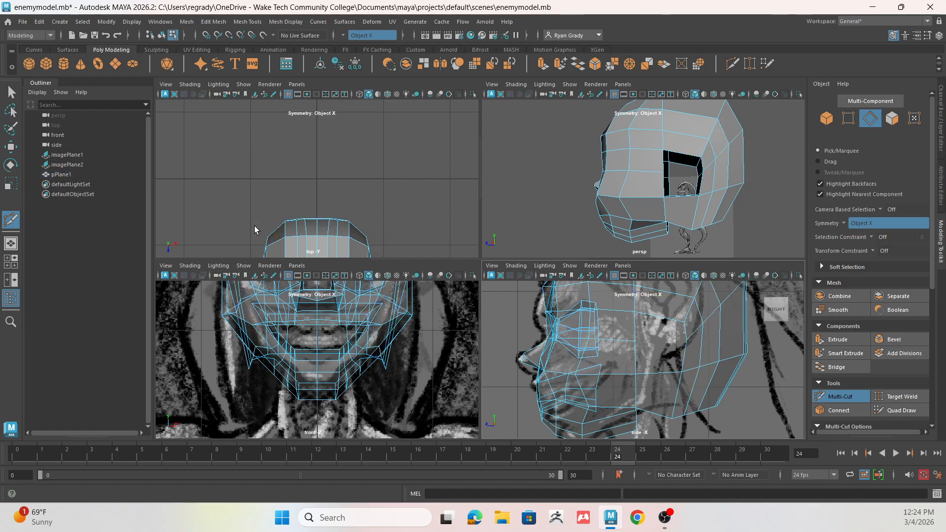
Extrude the 22-edge border loop around the open underside of the head, and scale the new ring inward toward the neck
left_click_drag(757, 383, 749, 393, "alt")
left_click_drag(702, 208, 658, 165, "alt")
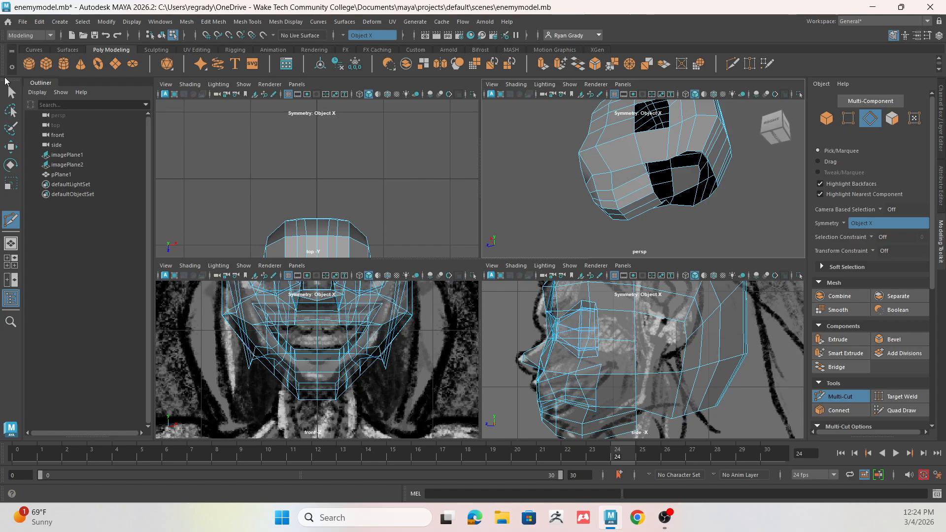
left_click(13, 94)
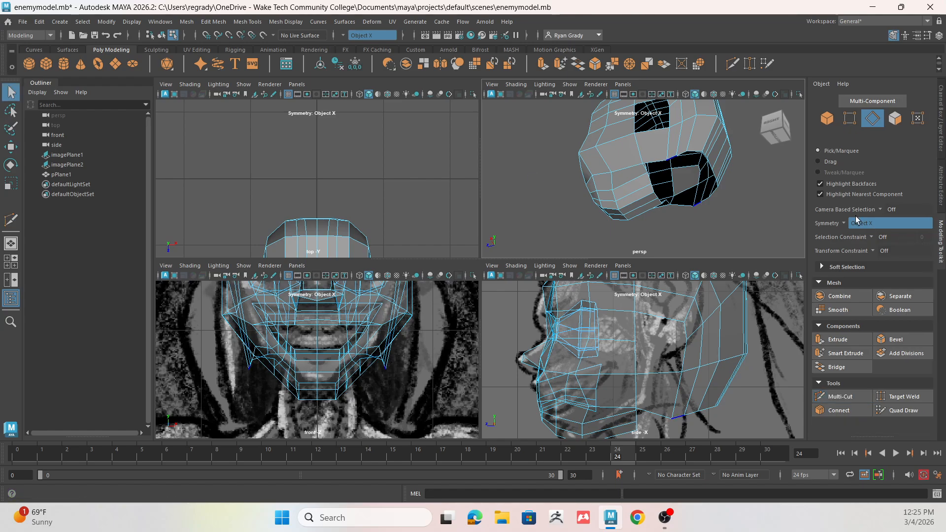
double_click(653, 168)
left_click_drag(705, 229, 525, 220, "alt")
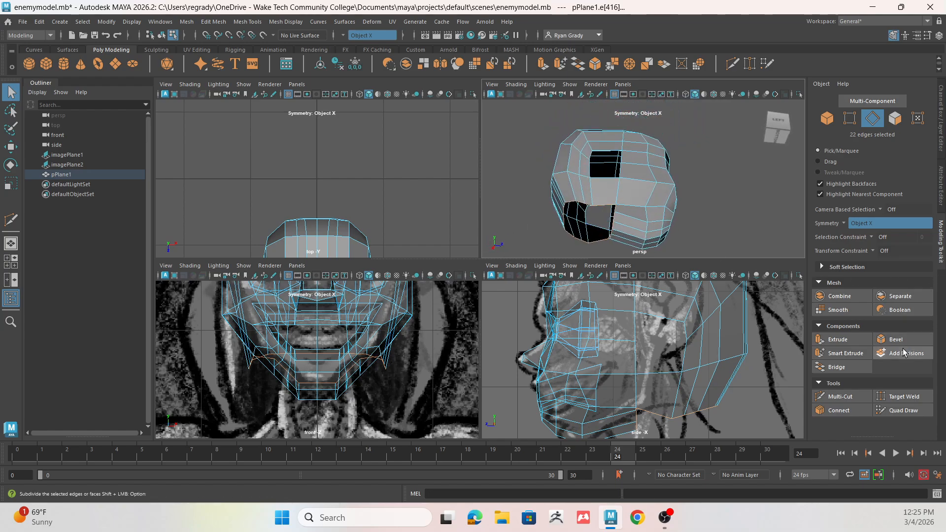
left_click(837, 340)
key("r")
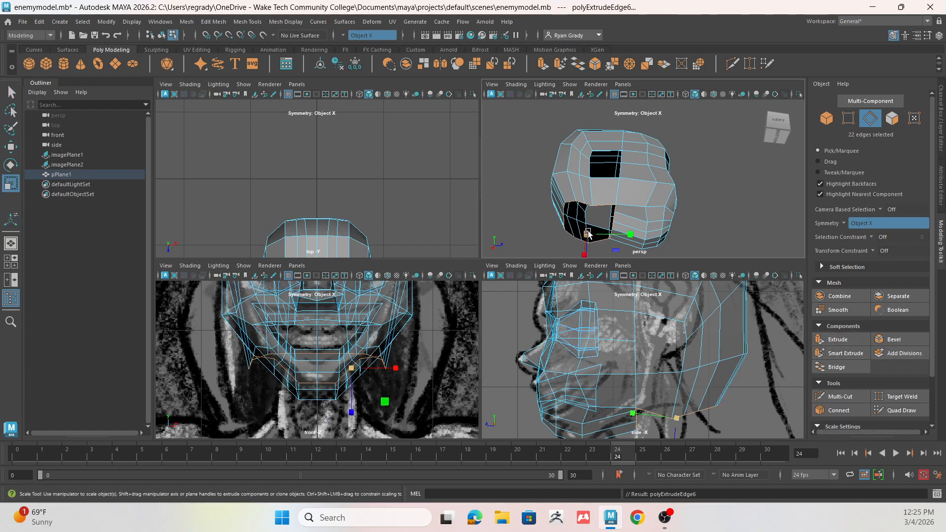
left_click_drag(587, 234, 589, 260)
key("w")
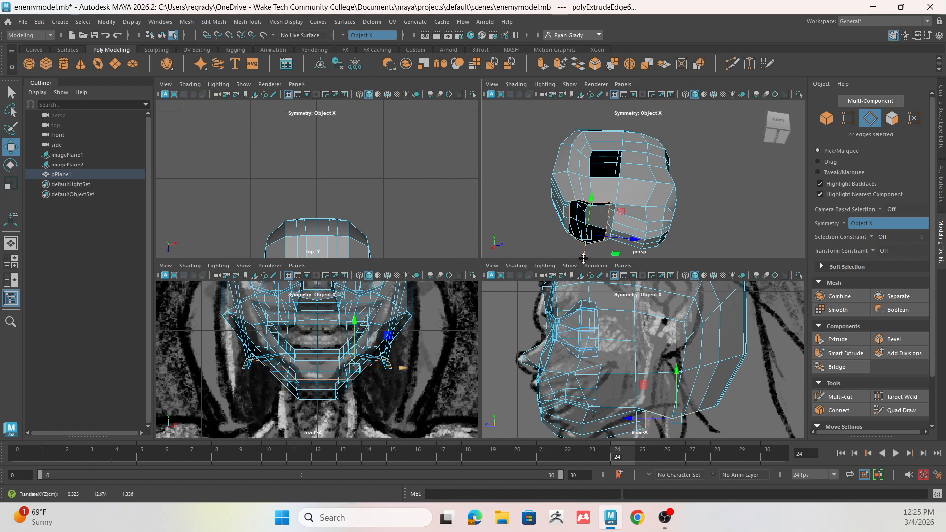
double_click(623, 225)
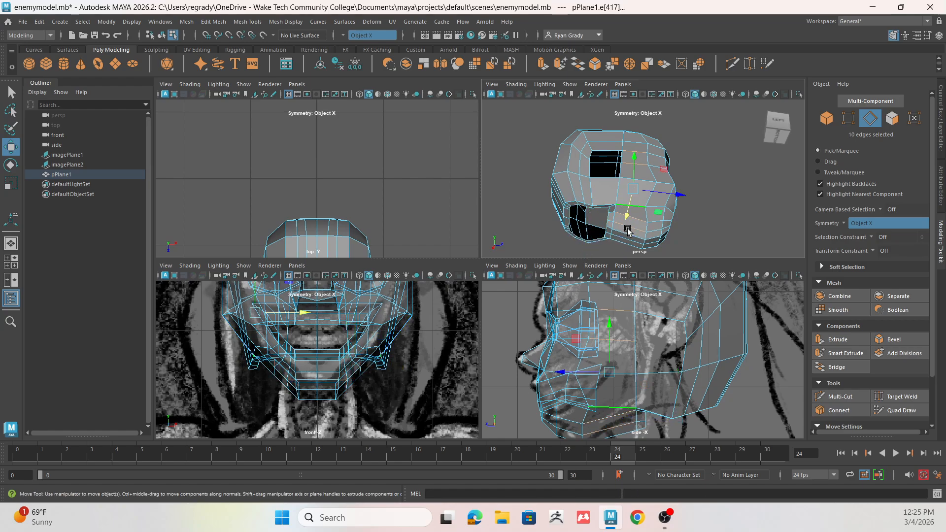
key("ctrl+z")
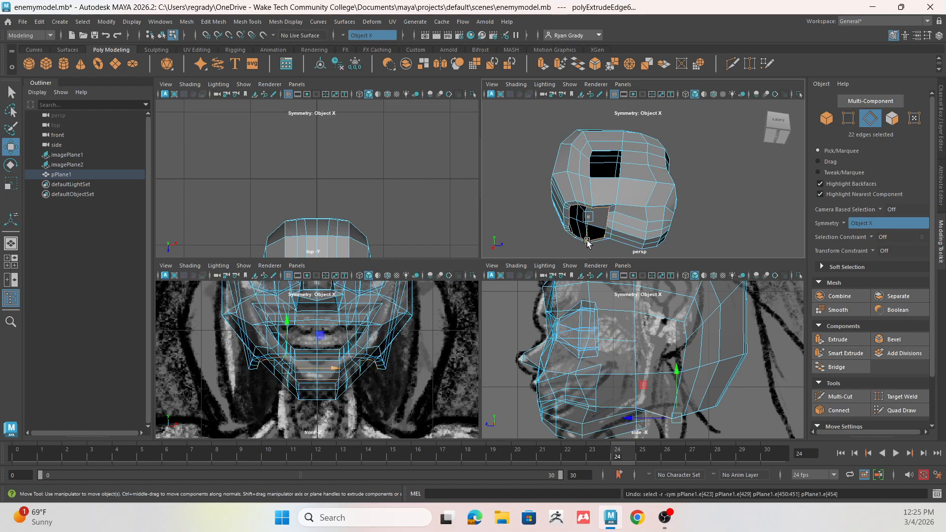
Circularize the 22-edge border loop around the open underside of the head
left_click_drag(588, 242, 589, 251)
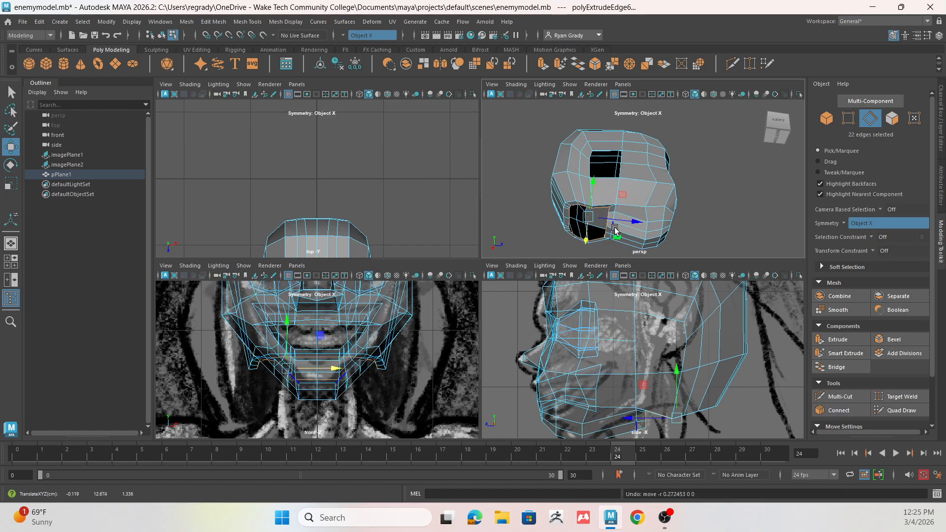
left_click_drag(659, 188, 660, 210, "alt")
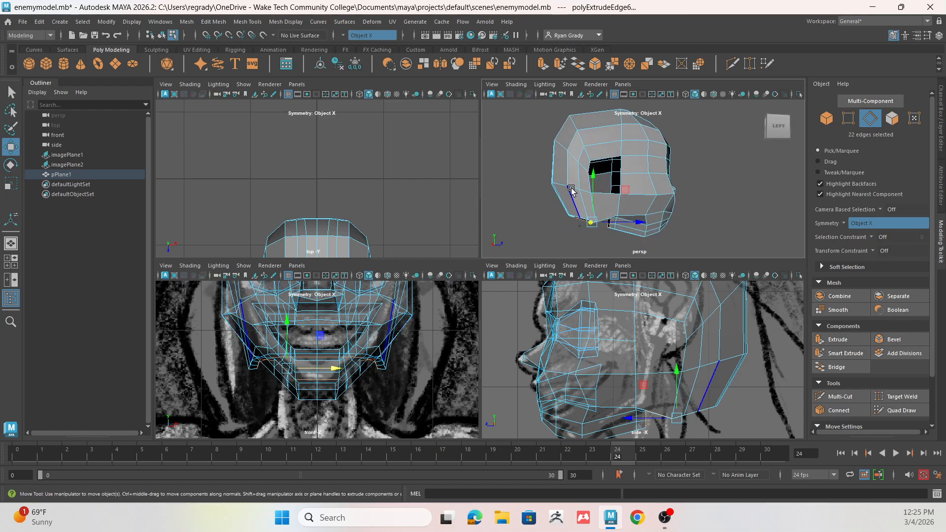
left_click(587, 190)
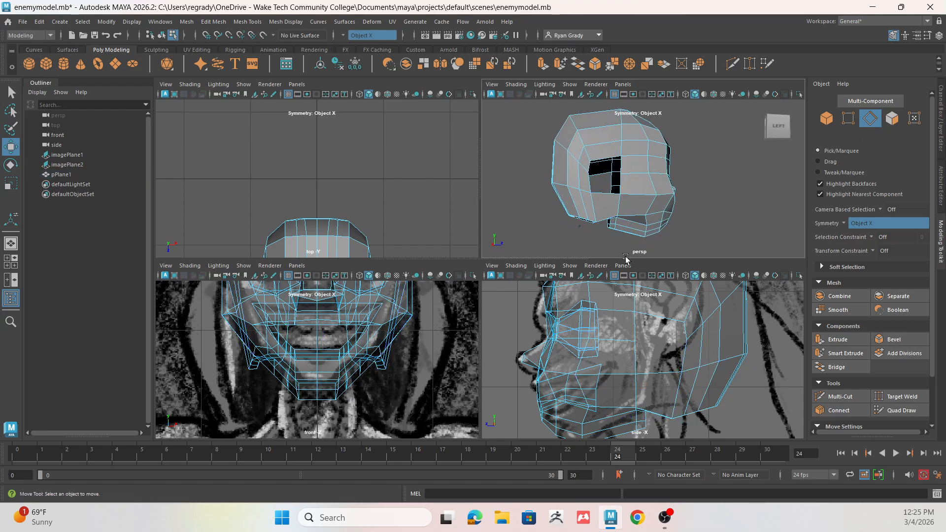
key("ctrl+z")
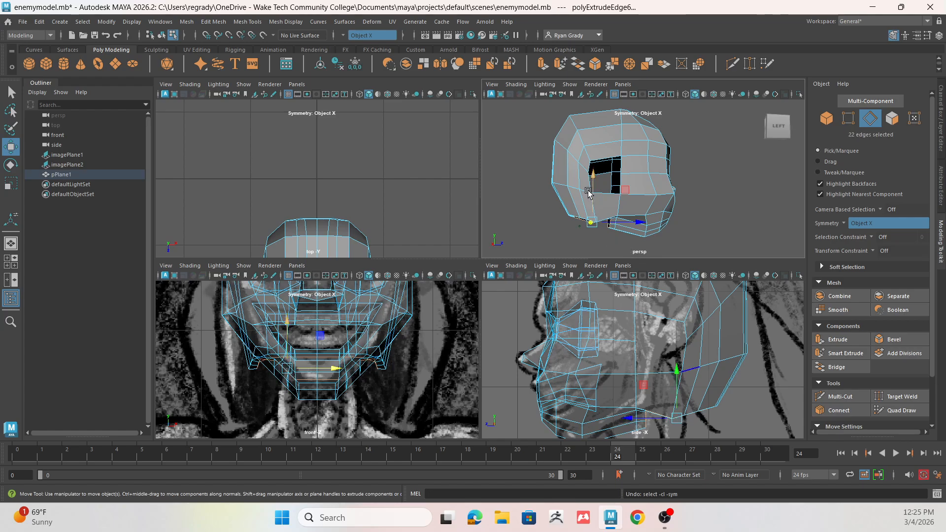
left_click_drag(616, 195, 687, 129, "alt")
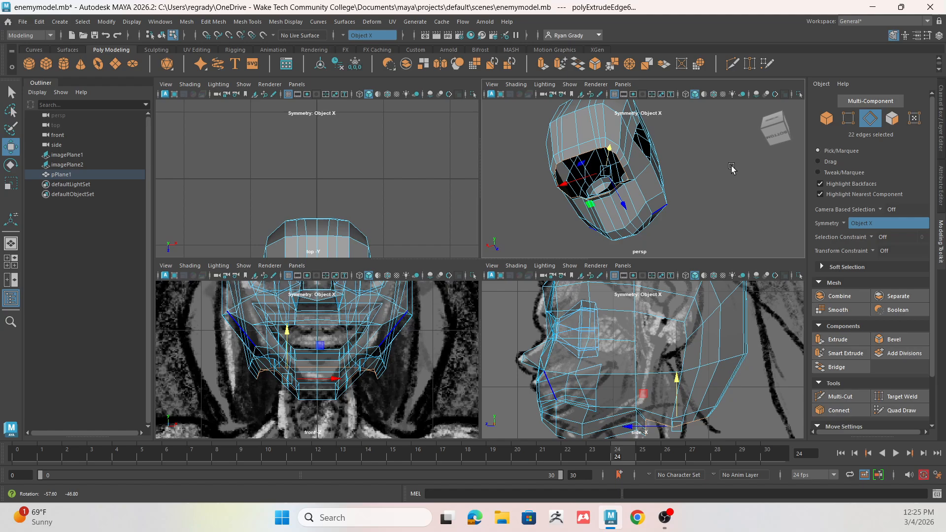
left_click(701, 66)
mouse_move(571, 217)
left_mouse_down("alt")
mouse_move(564, 251)
mouse_move(576, 231)
left_mouse_up("alt")
Move the circularized border ring down and scale it inward to the neck width in the front reference
key("r")
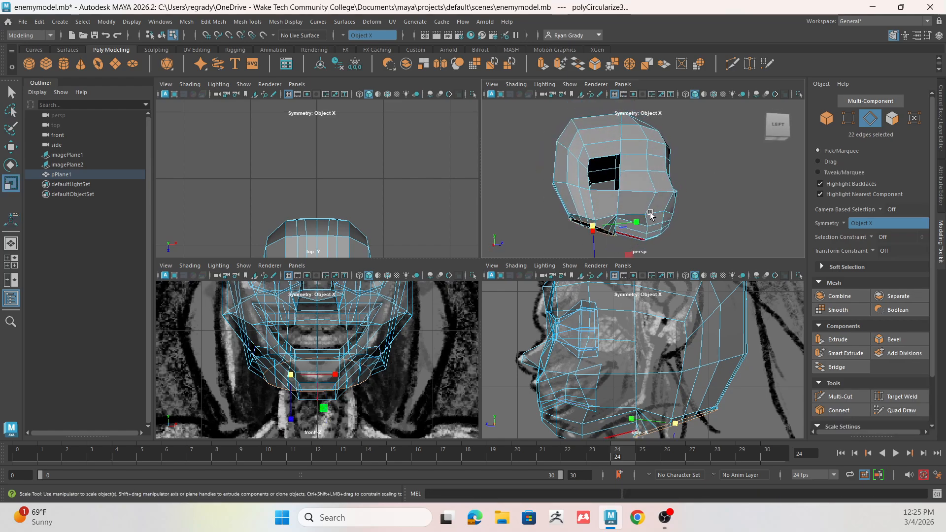
left_click_drag(650, 215, 607, 215, "alt")
key("w")
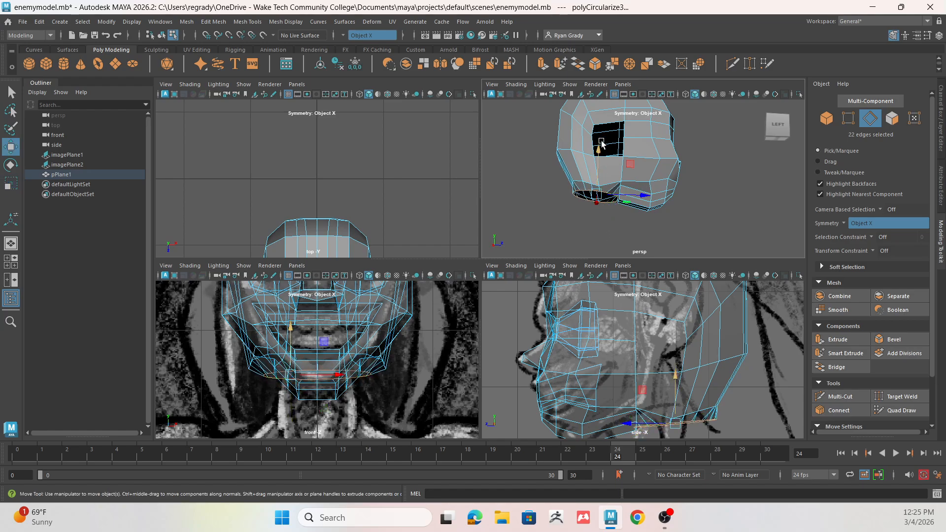
left_click_drag(602, 142, 648, 213)
key("r")
left_click_drag(338, 408, 268, 404)
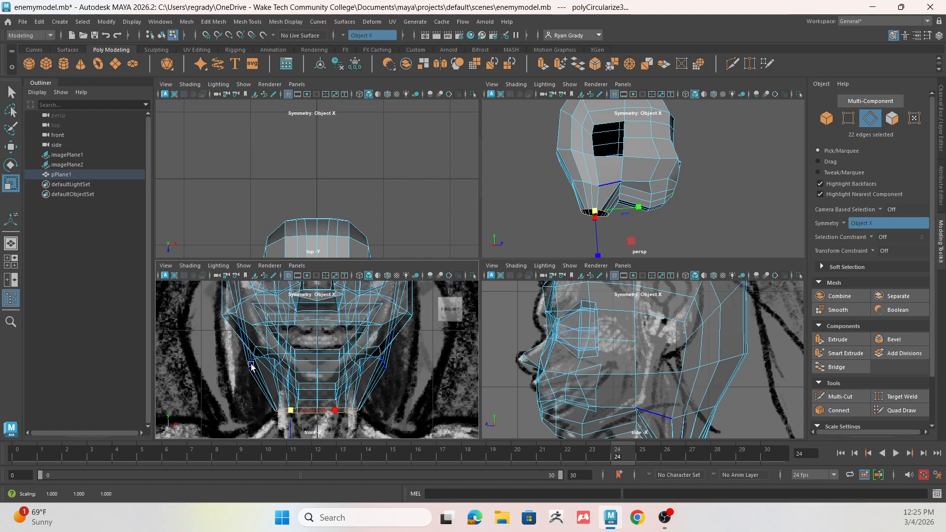
Select the ten side vertices of the loop above the neck ring and enable soft selection with a falloff radius of 1.11
right_click_drag(252, 221, 215, 219)
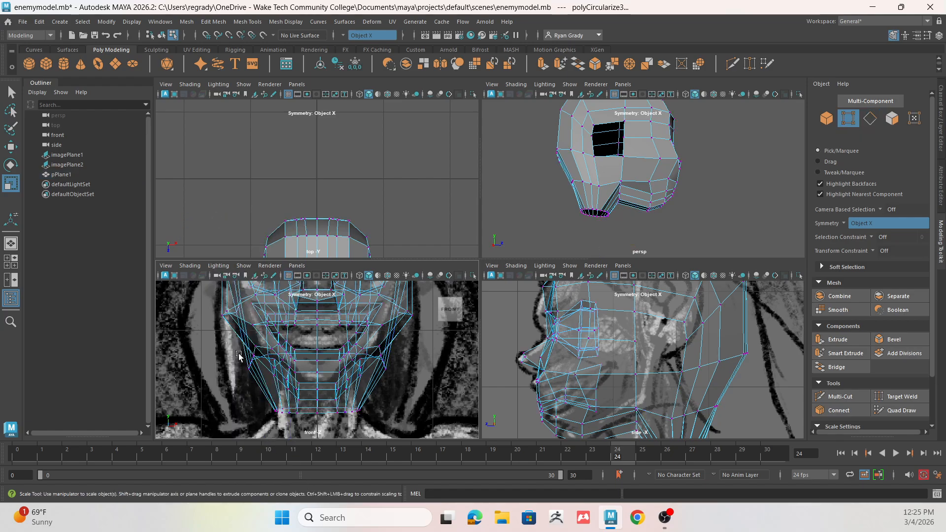
left_click_drag(238, 354, 260, 389)
left_click_drag(581, 187, 499, 200, "alt")
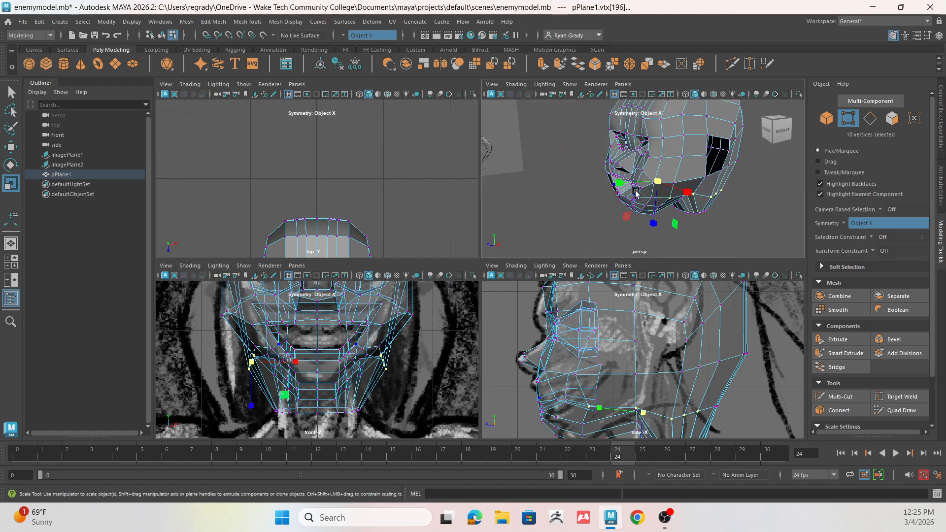
key("space")
left_click_drag(499, 346, 471, 315, "alt")
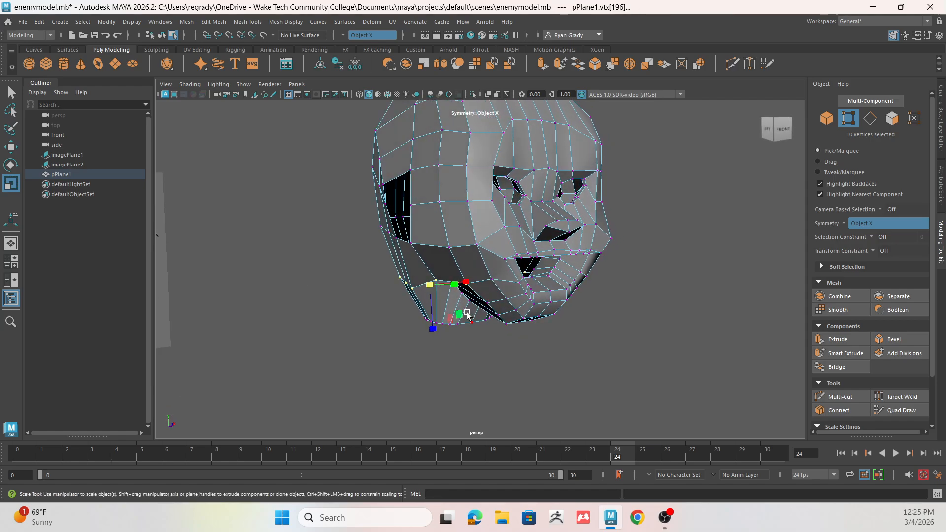
key("b")
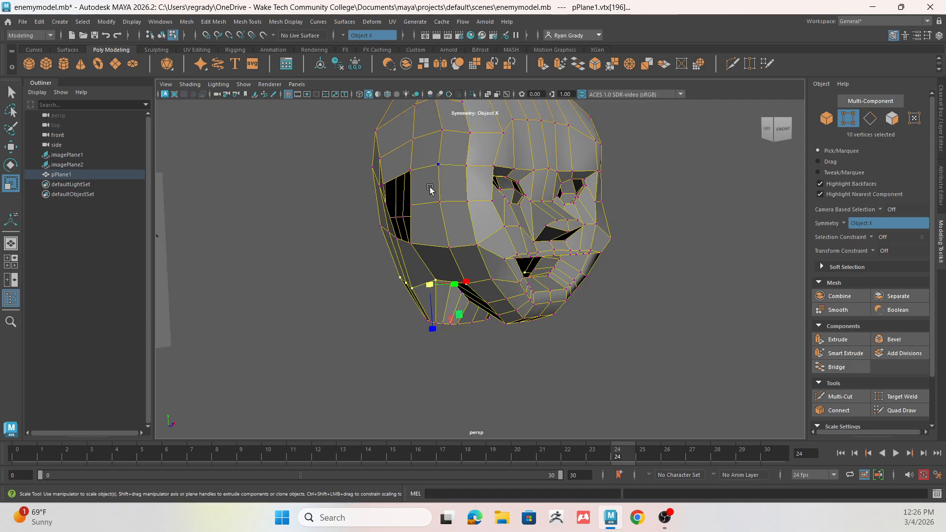
scroll(641, 295, "down", 2)
middle_click_drag(629, 259, 607, 297, "alt")
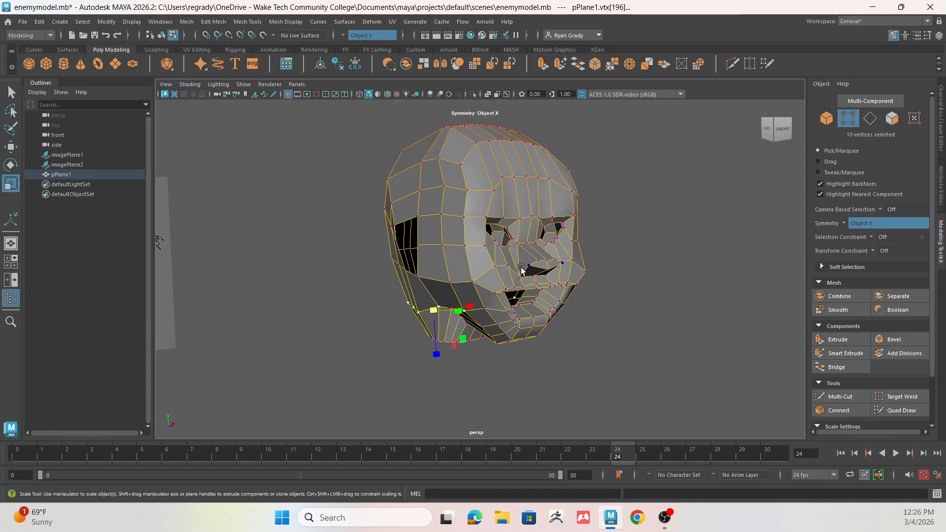
left_click_drag(522, 270, 180, 265)
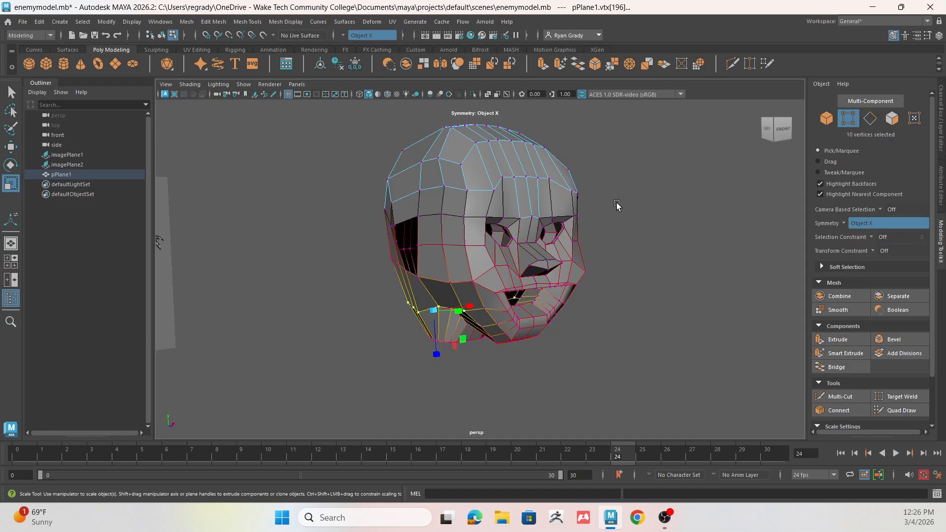
Review the Scale tool's soft selection settings, including the available falloff modes
left_click(931, 36)
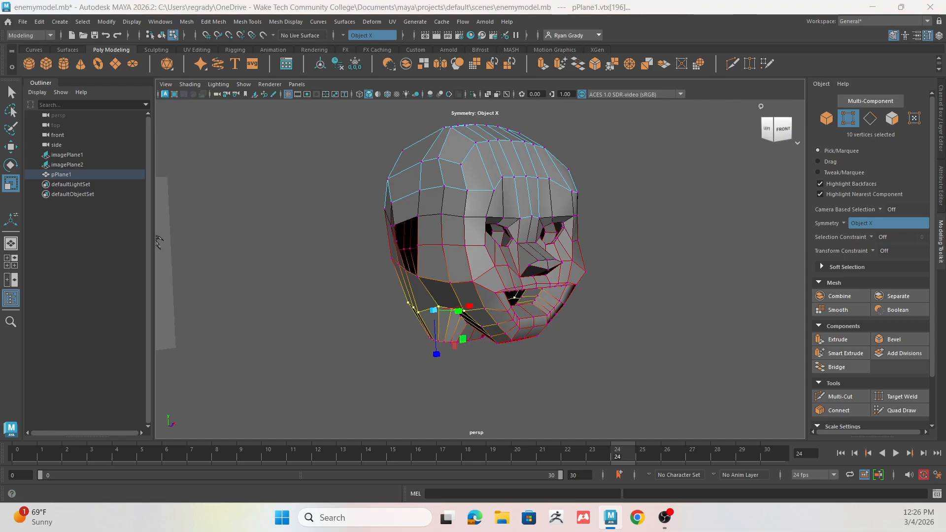
left_click_drag(945, 247, 457, 137)
left_click(384, 378)
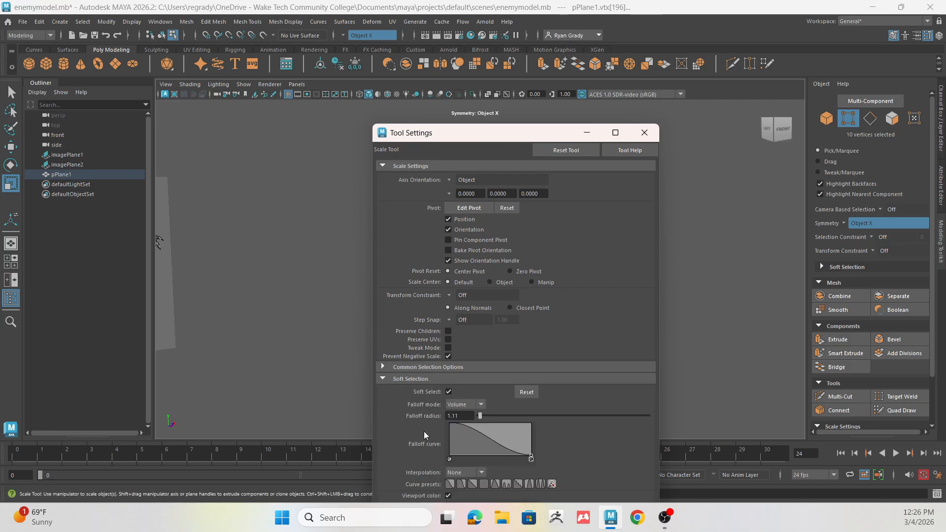
left_click(481, 405)
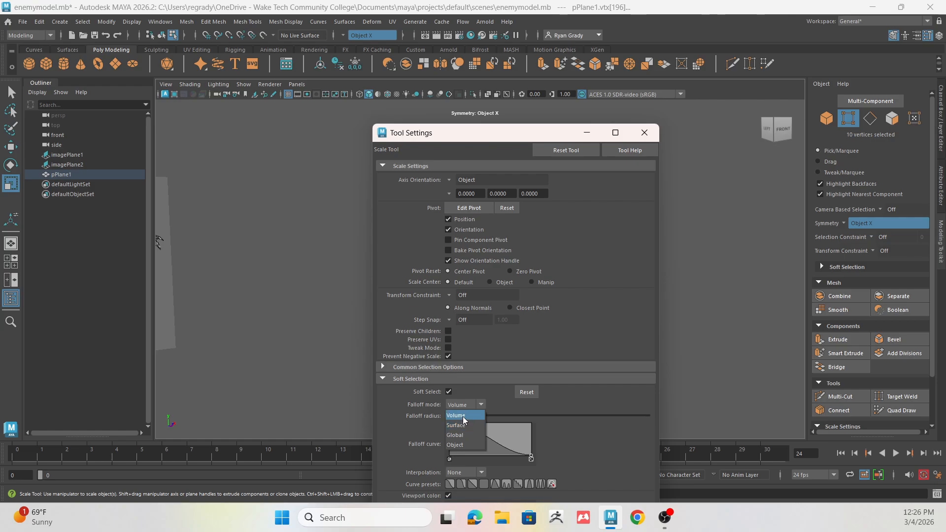
left_click(601, 403)
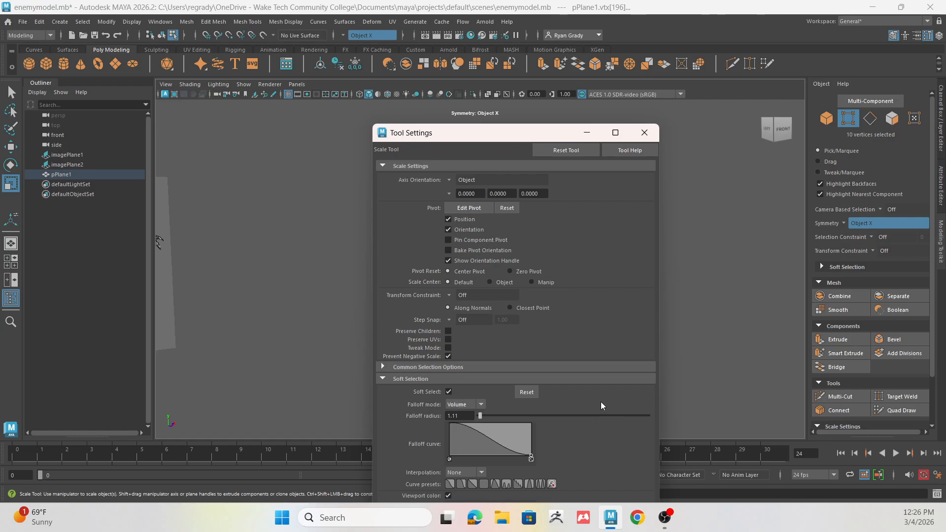
left_click(644, 132)
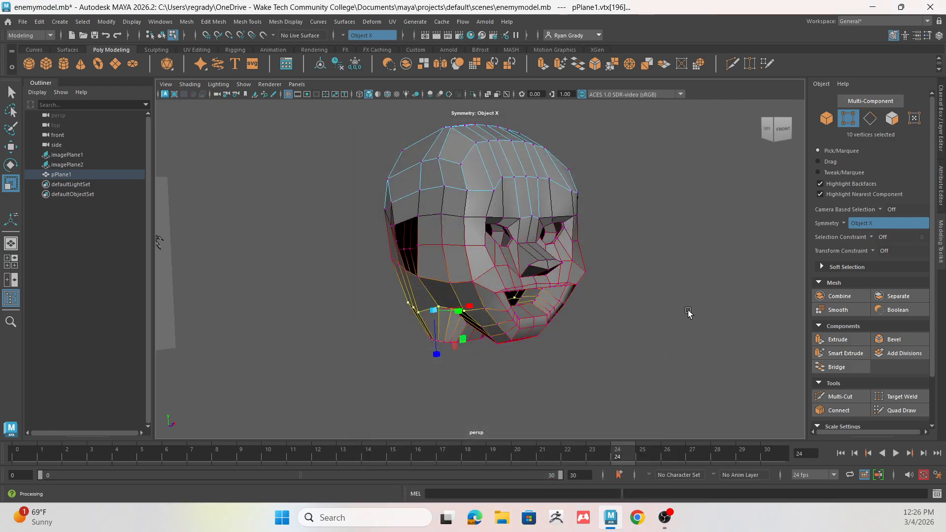
Move the mirrored pair of vertices where the rear skull meets the neck inward in the front reference
left_click_drag(641, 327, 597, 274, "alt")
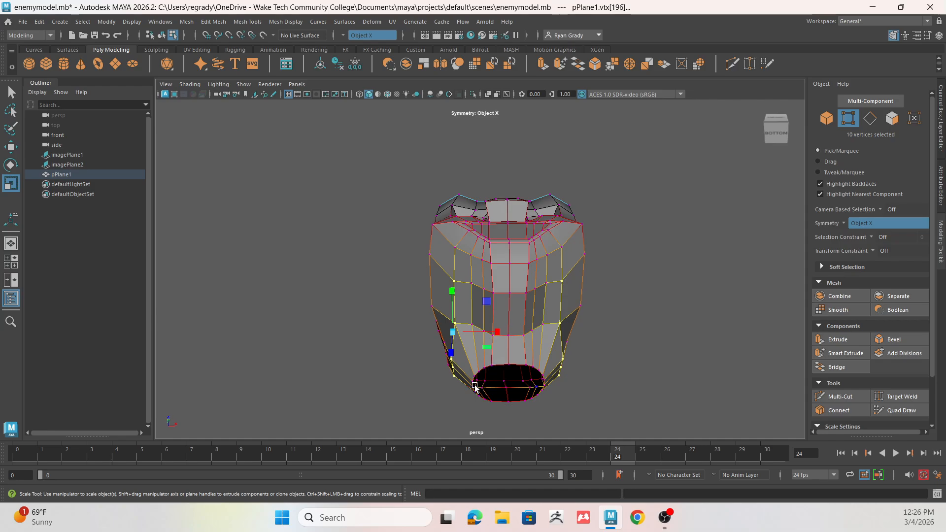
right_click_drag(514, 220, 514, 189)
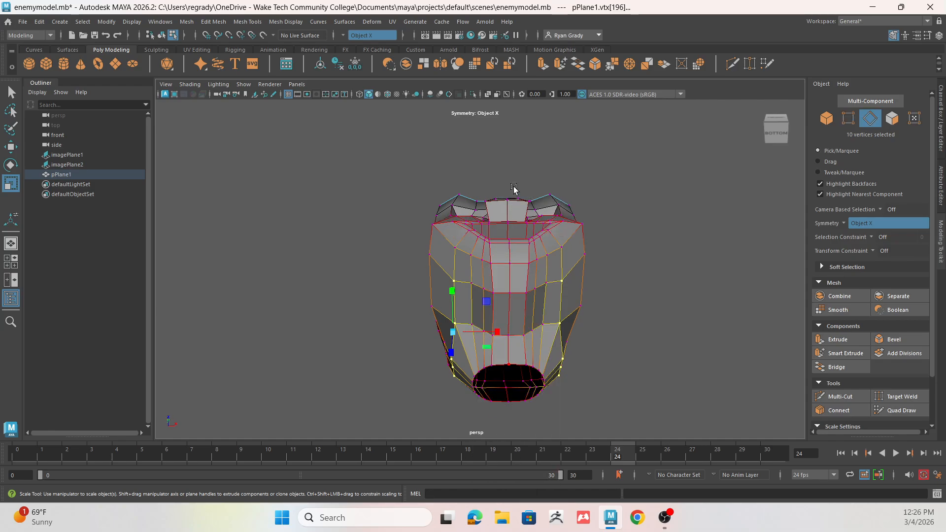
left_click(640, 390)
left_click_drag(576, 390, 653, 438, "alt")
right_click_drag(392, 315, 347, 218)
left_click(393, 340)
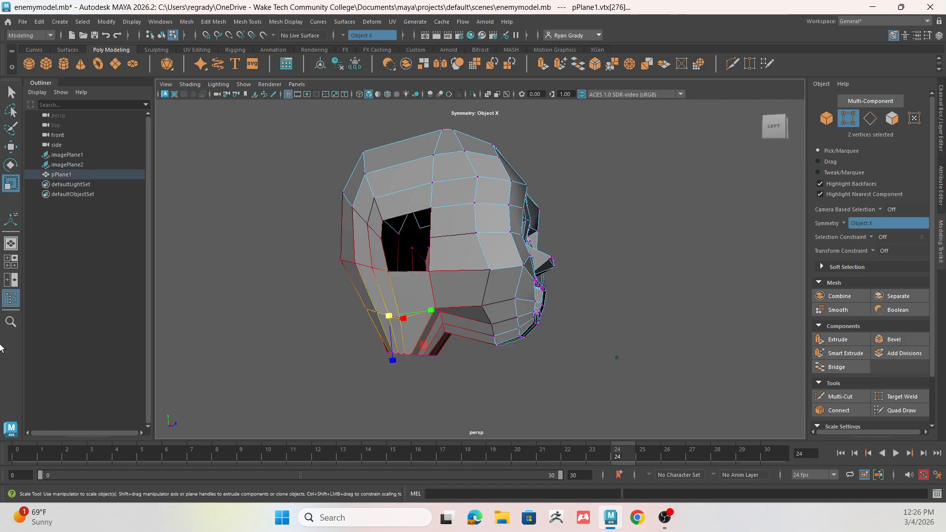
left_click(11, 262)
key("w")
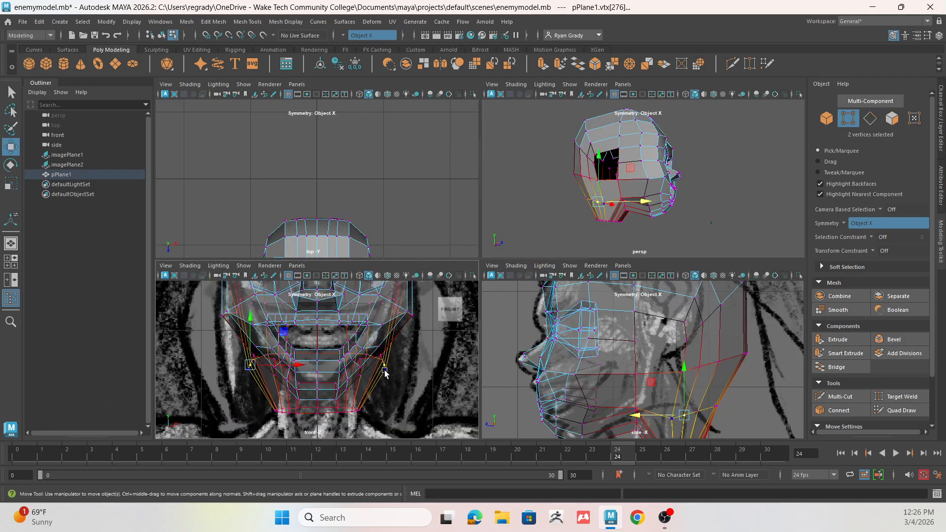
left_click_drag(318, 364, 273, 367)
Scale the 22-edge border loop at the bottom of the neck outward to widen the opening
left_click_drag(589, 223, 439, 159, "alt")
scroll(700, 208, "up", 6)
middle_click_drag(700, 206, 587, 123, "alt")
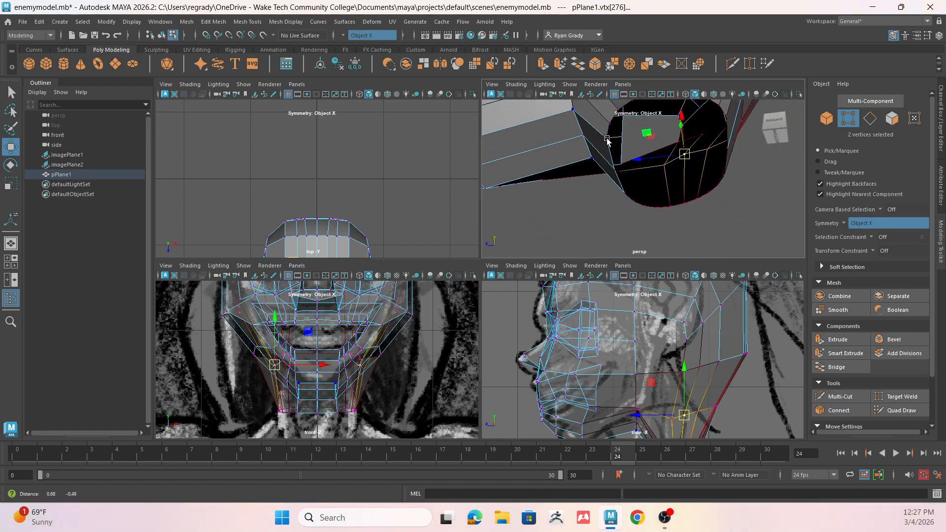
left_click_drag(587, 123, 616, 171, "alt")
right_click_drag(706, 162, 718, 126)
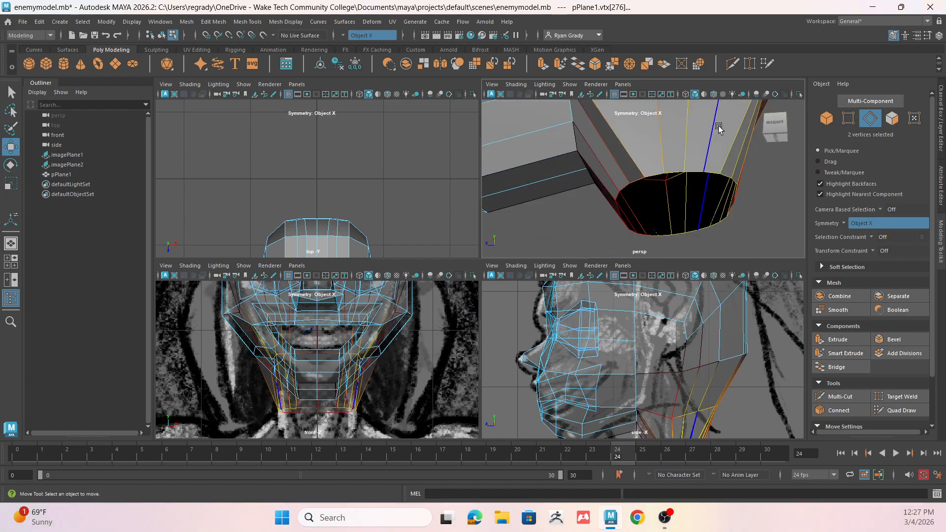
double_click(690, 170)
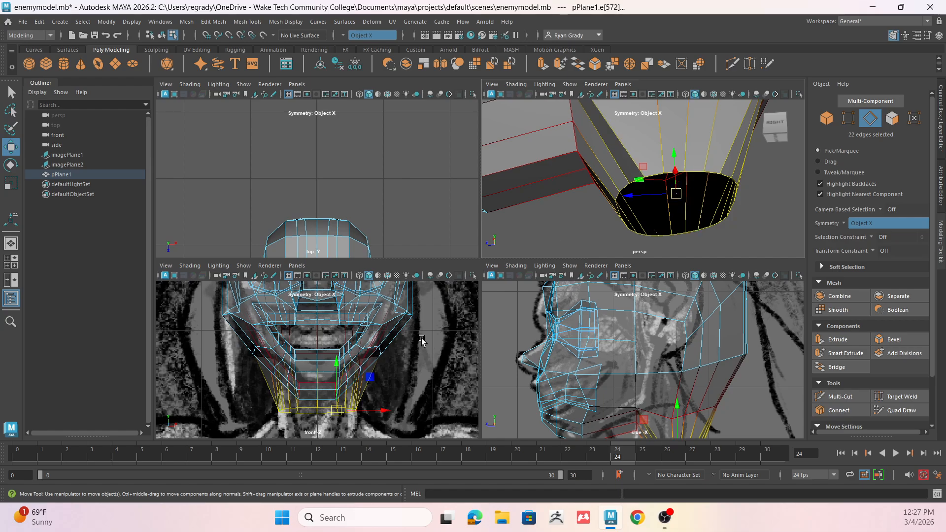
key("r")
left_click_drag(333, 416, 353, 414)
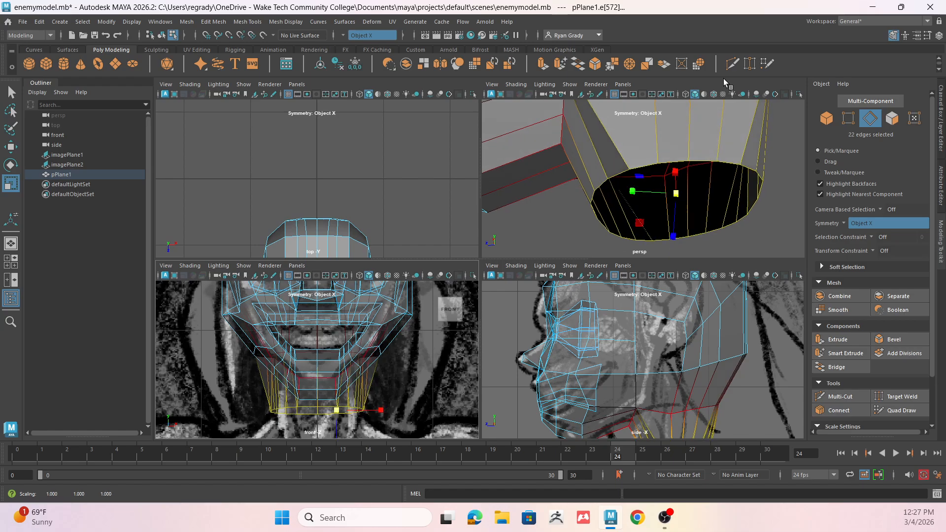
scroll(704, 139, "down", 10)
left_click_drag(701, 154, 666, 210, "alt")
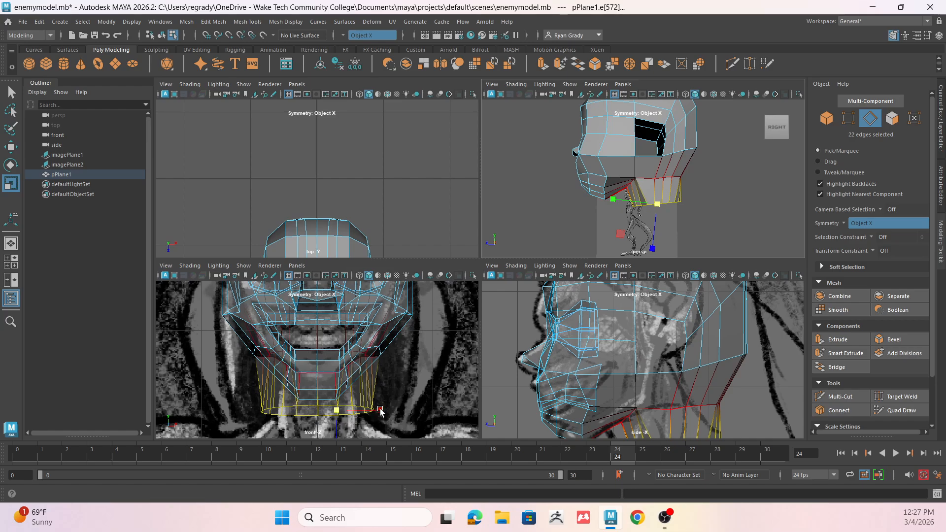
Narrow the 14-edge loop where the neck meets the head, and scale the neck's bottom border inward to the front reference
double_click(645, 180)
mouse_move(655, 199)
left_mouse_down("alt")
mouse_move(724, 169)
mouse_move(663, 200)
left_mouse_up("alt")
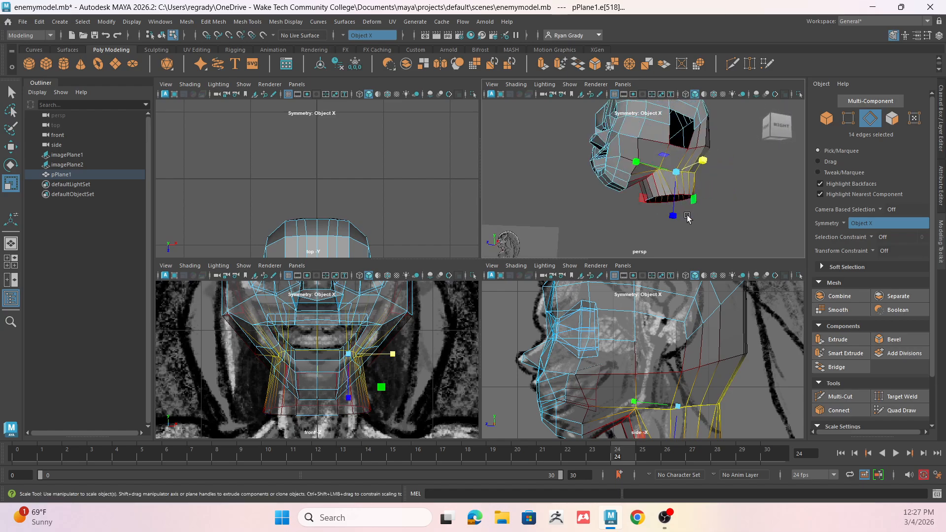
scroll(689, 220, "up", 5)
scroll(728, 254, "down", 2)
middle_click_drag(682, 225, 656, 205, "alt")
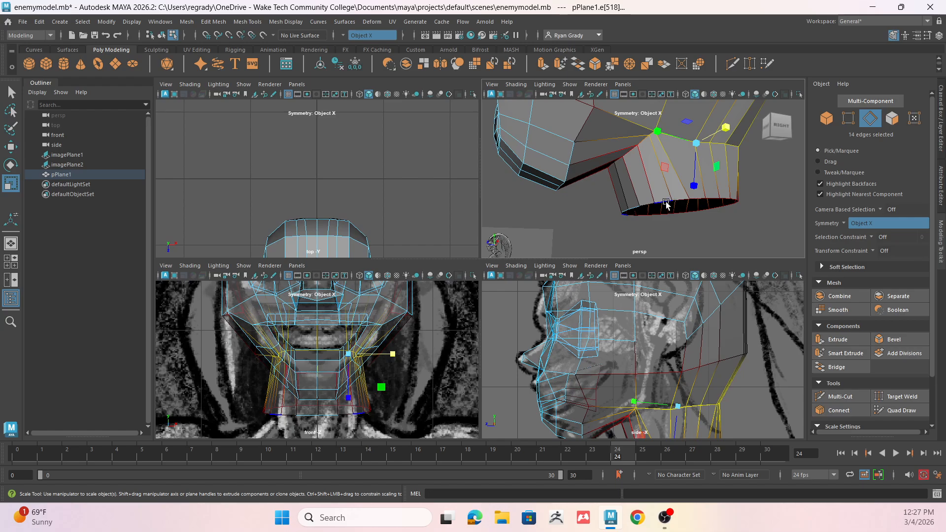
double_click(666, 204)
left_click_drag(389, 416, 375, 415)
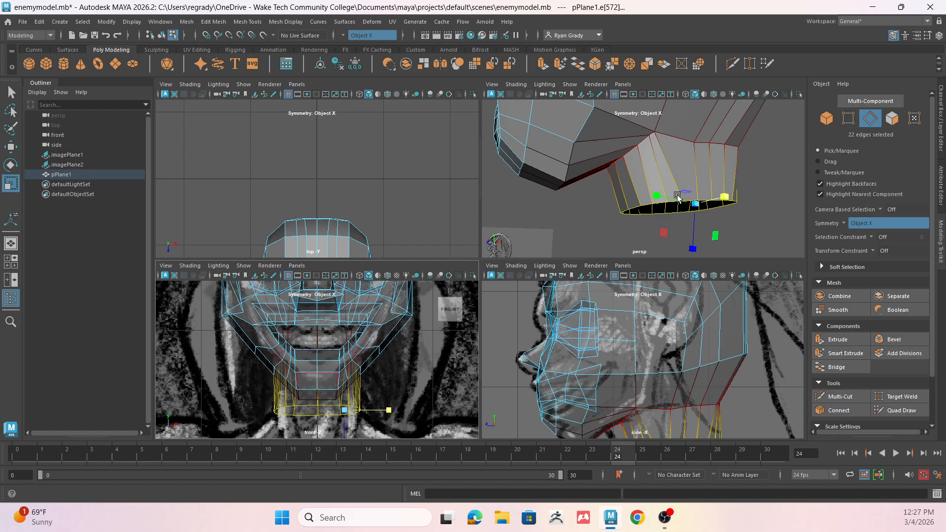
left_click(585, 226)
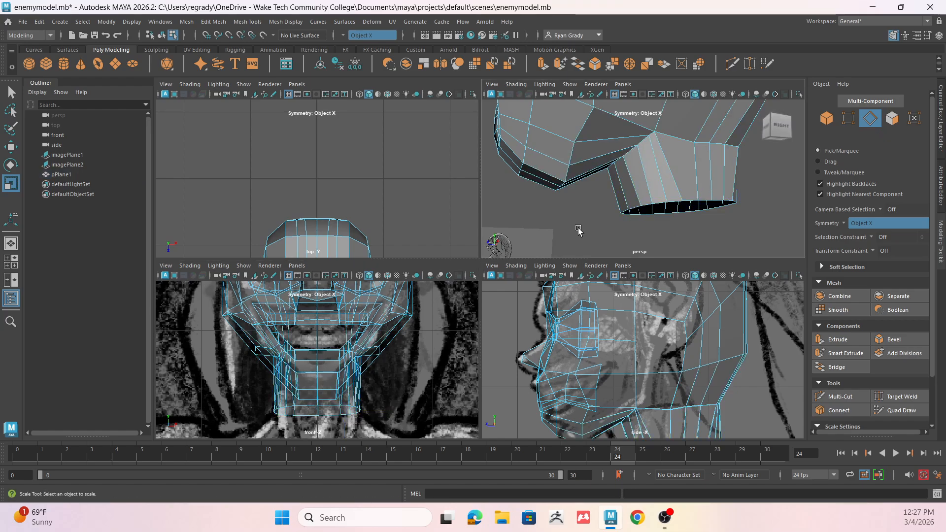
Inspect the neck opening from below and the whole head from the front
left_click_drag(578, 232, 756, 178, "alt")
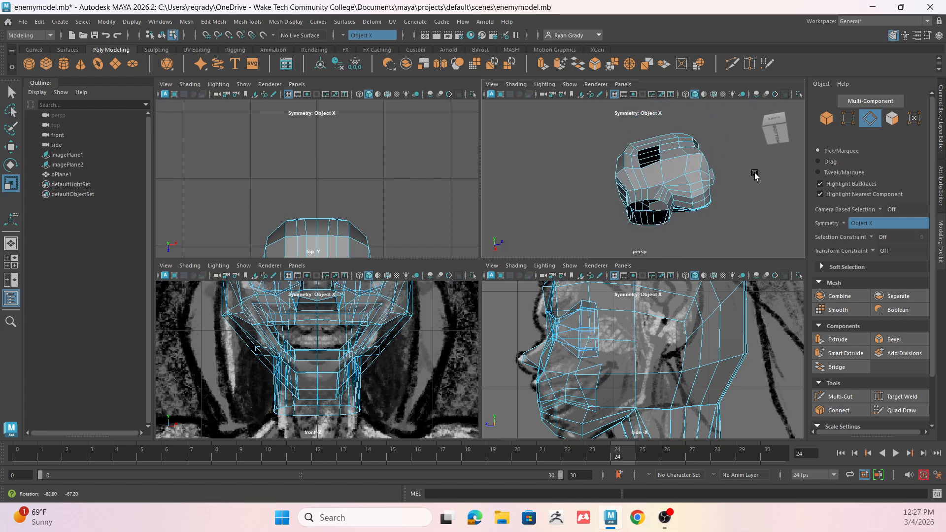
scroll(690, 222, "up", 8)
middle_click_drag(690, 221, 709, 112, "alt")
scroll(718, 178, "down", 3)
double_click(738, 191)
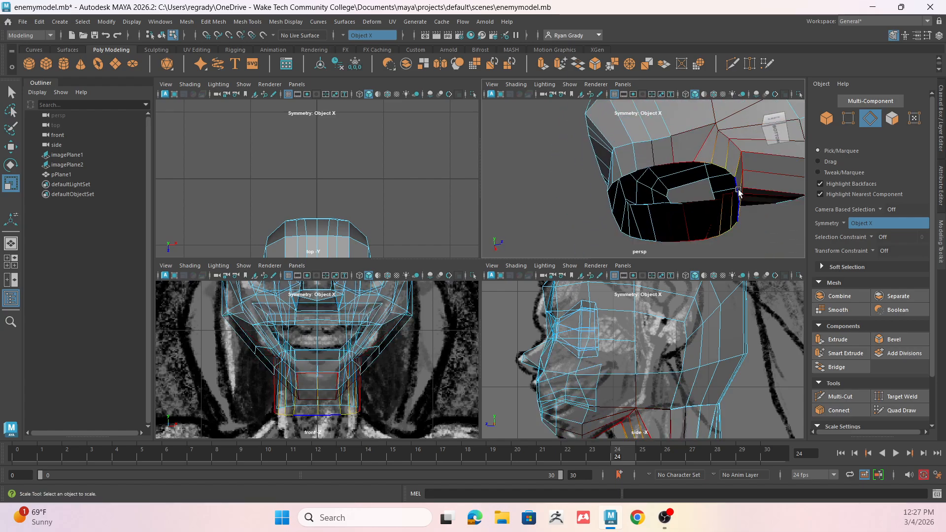
left_click_drag(712, 183, 710, 178)
left_click(545, 198)
scroll(552, 208, "down", 5)
left_click_drag(553, 209, 657, 213, "alt")
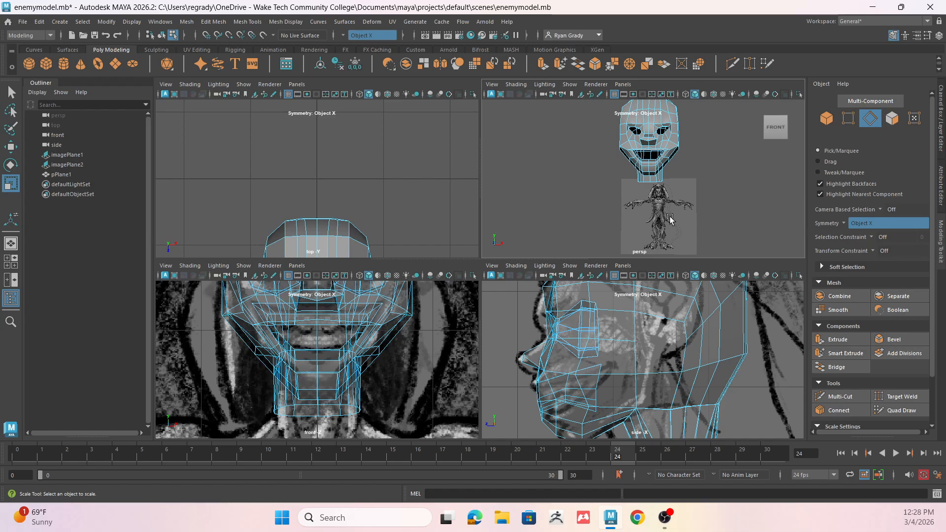
Leave edge editing on the head and add a polygon cylinder as the base for the torso
key("space")
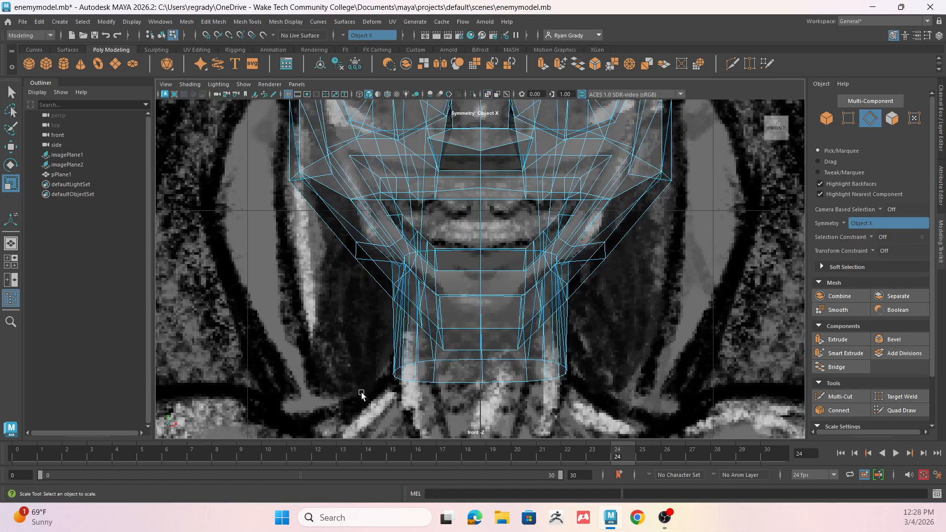
scroll(390, 371, "down", 5)
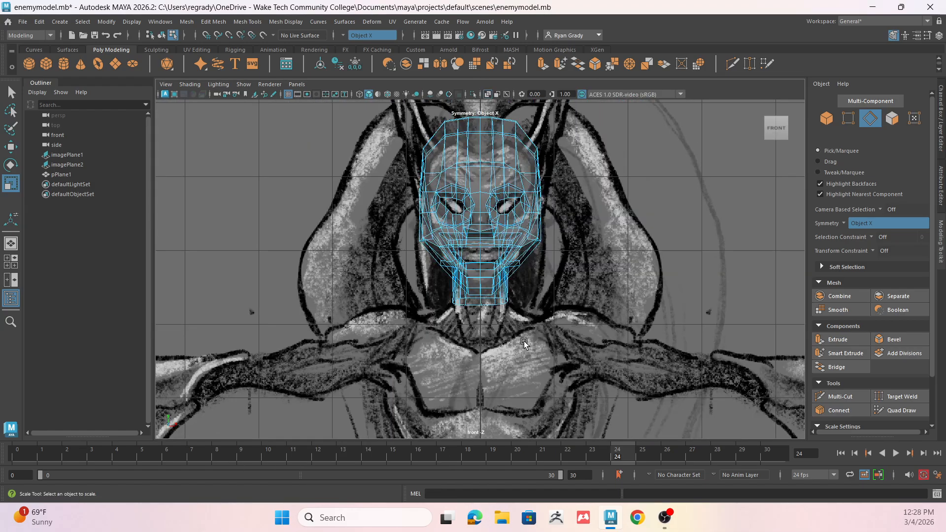
right_click_drag(501, 270, 548, 208)
left_click(609, 341)
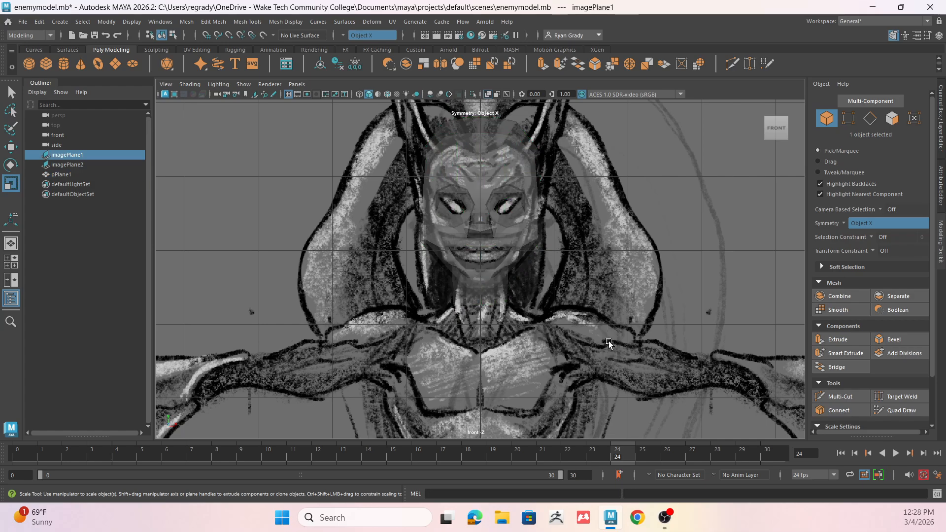
left_click(65, 65)
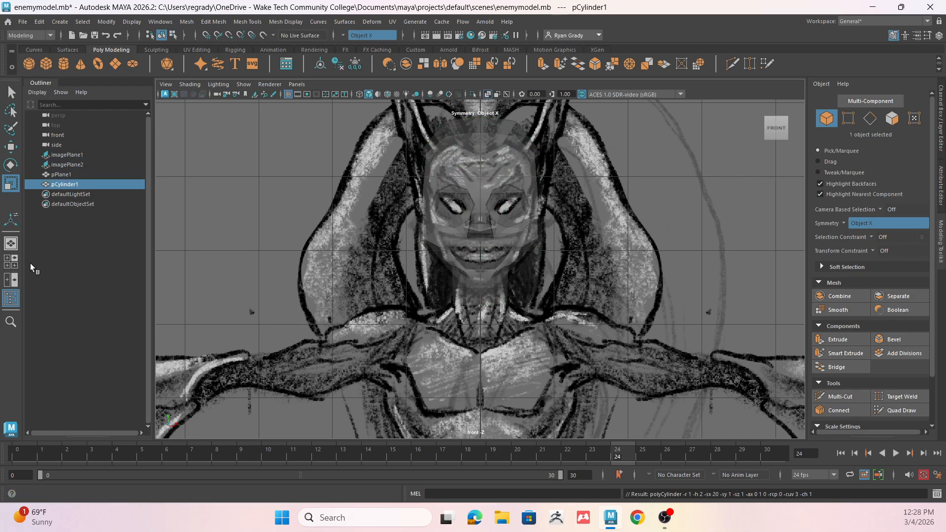
left_click(11, 243)
scroll(549, 317, "down", 1)
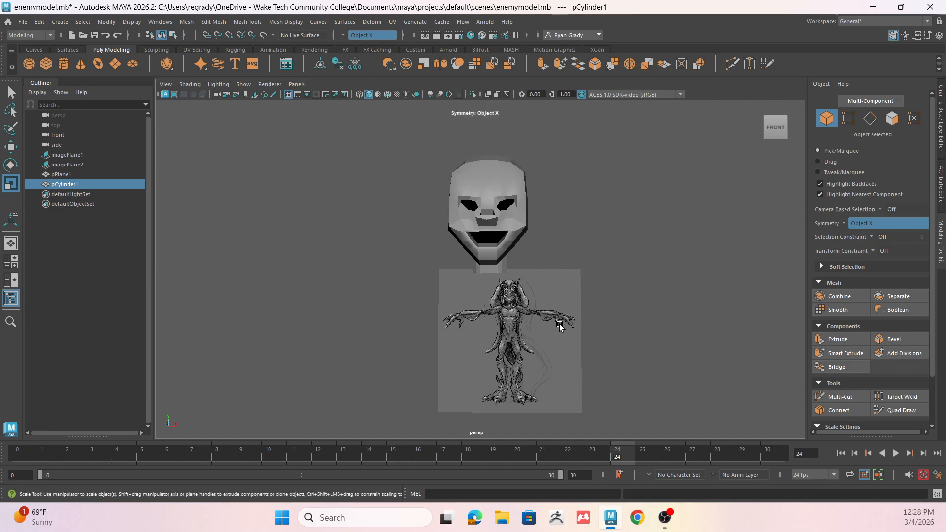
scroll(560, 327, "down", 3)
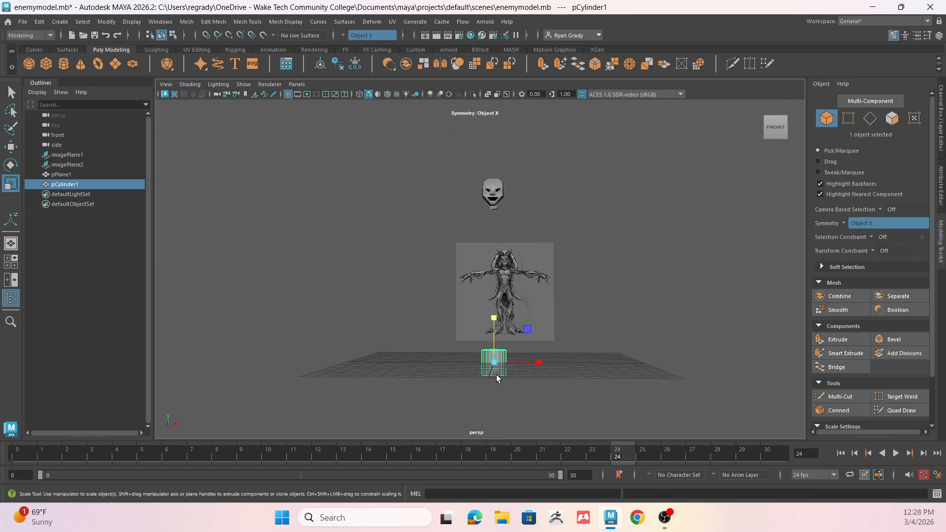
scroll(593, 391, "up", 1)
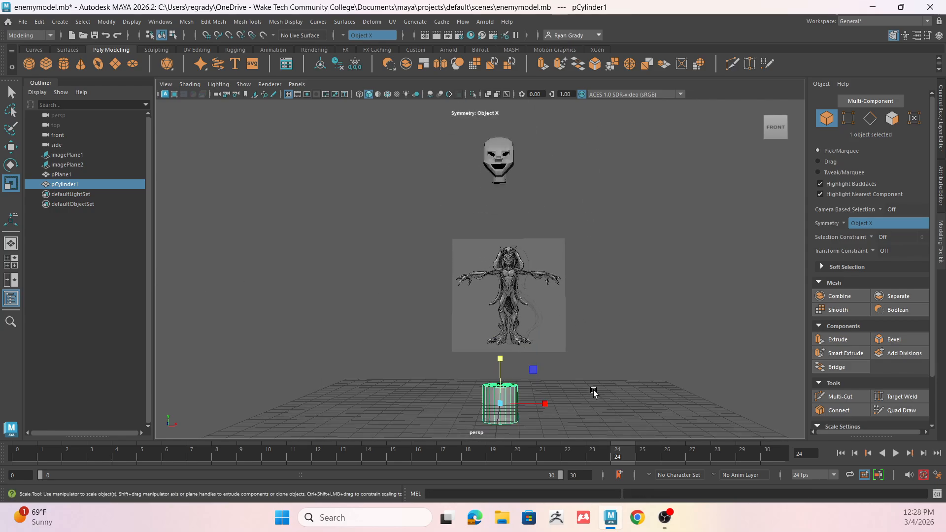
left_click_drag(593, 391, 548, 312, "alt")
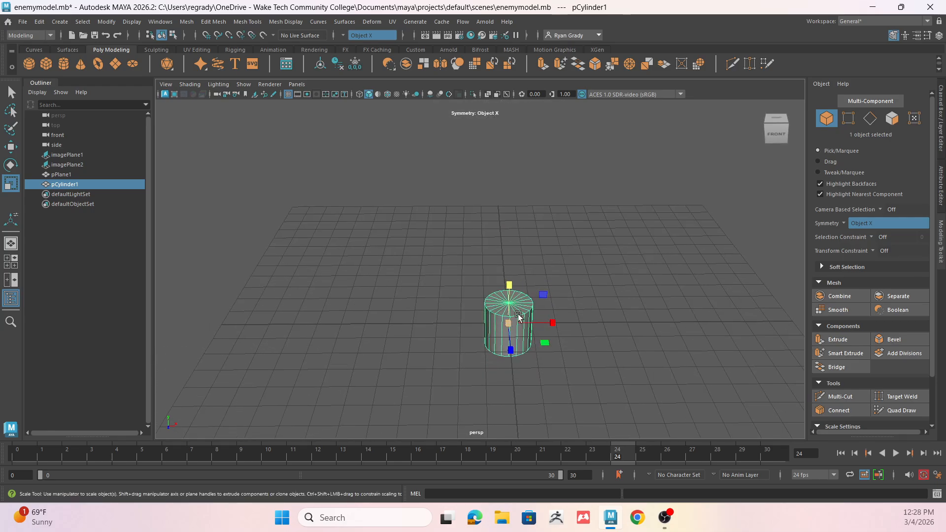
key("f")
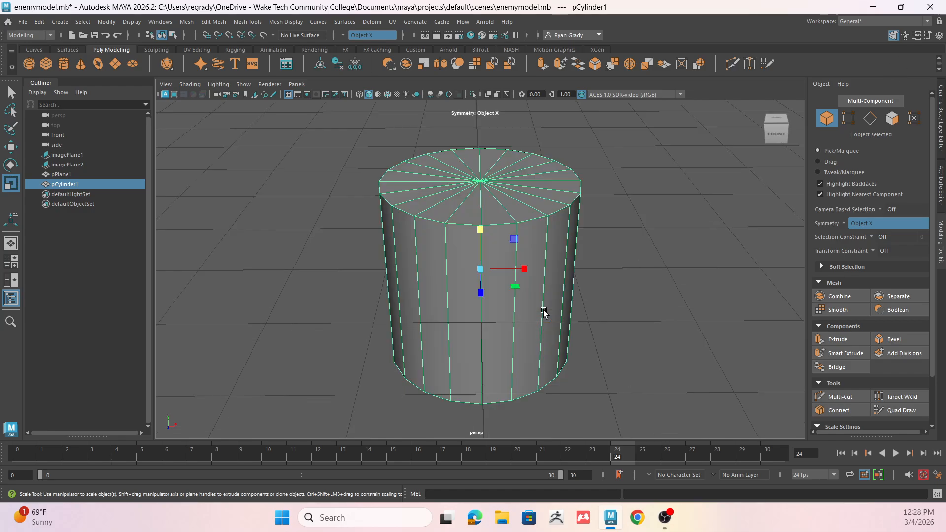
Set the cylinder's axis subdivisions to 16 and its cap subdivisions to 0
left_click(938, 36)
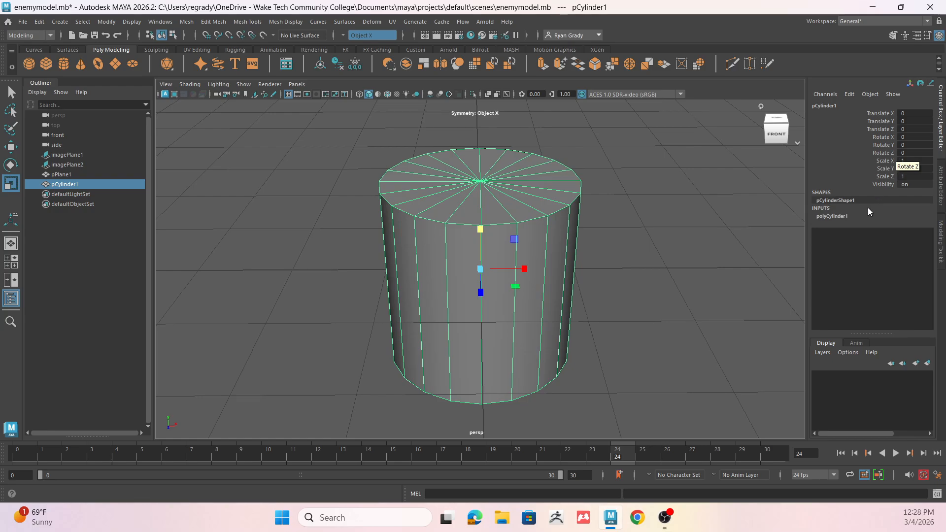
left_click(839, 217)
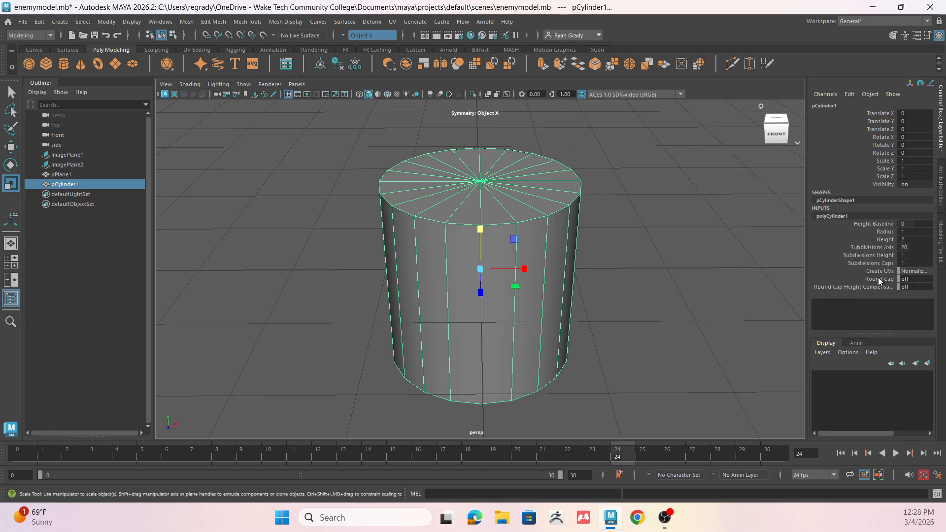
double_click(906, 248)
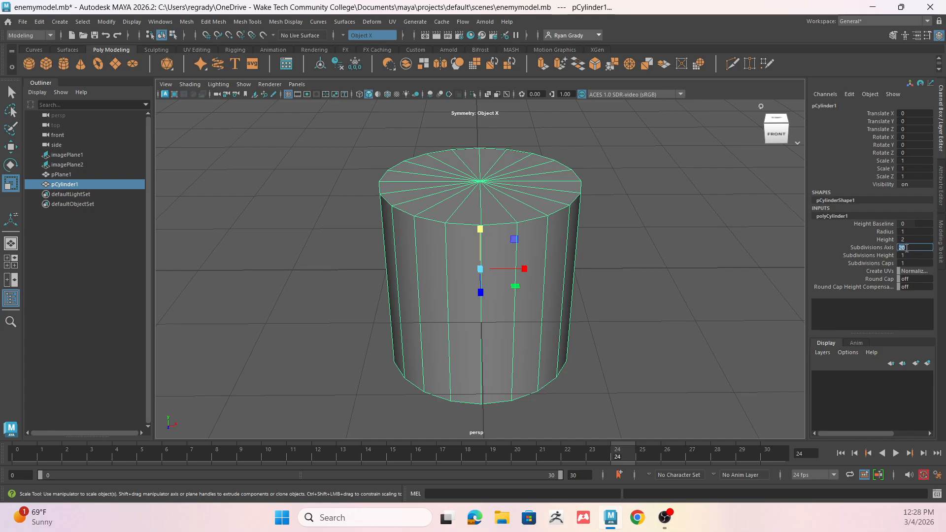
key("Return")
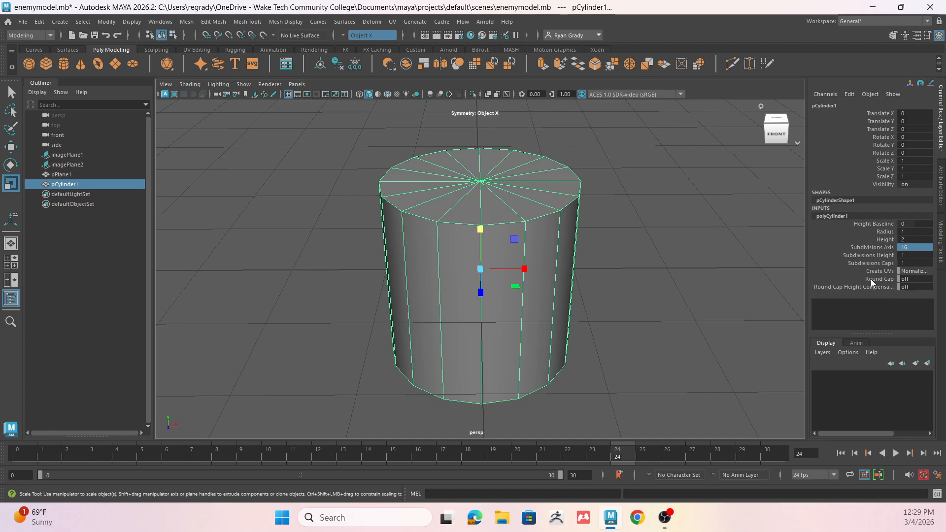
left_click(911, 262)
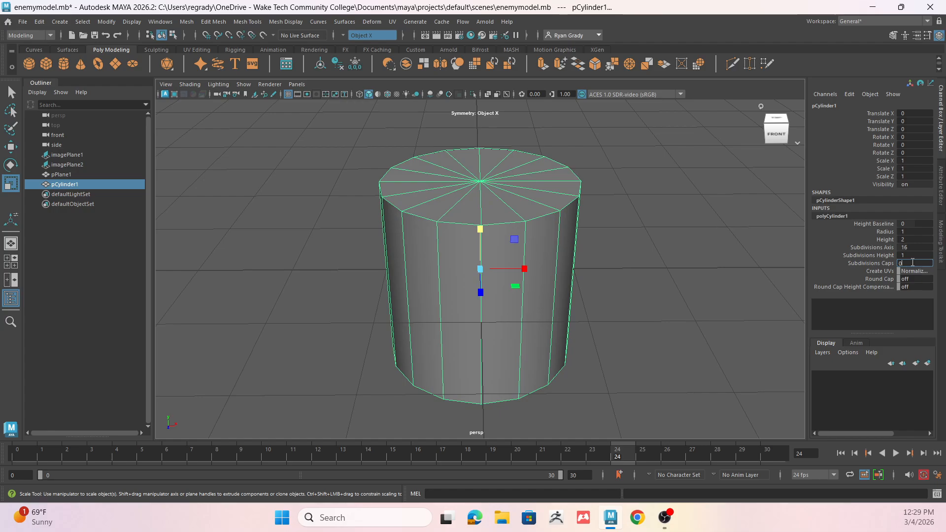
key("Return")
Delete the top and bottom cap faces of the cylinder to leave an open tube, and return to object mode
left_click(11, 92)
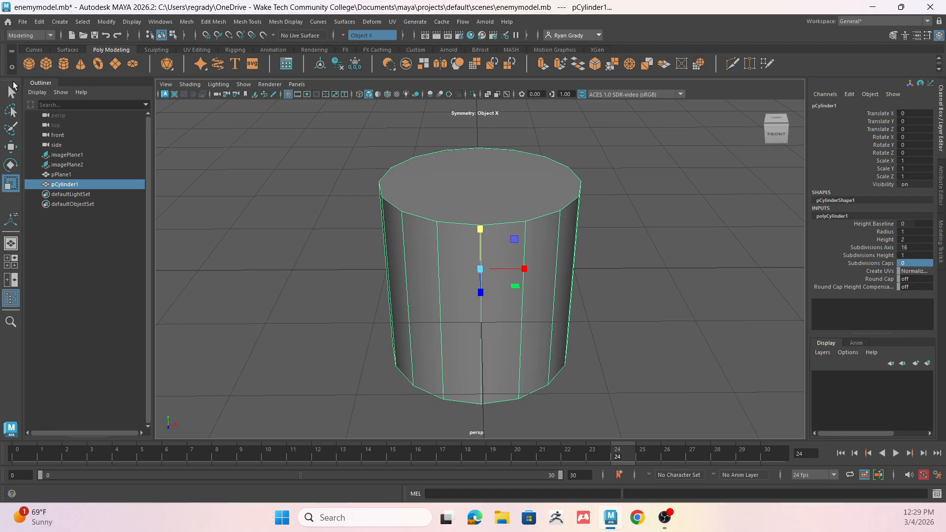
right_click_drag(516, 172, 517, 193)
left_click(498, 190)
left_click_drag(629, 311, 626, 276, "alt")
left_click(492, 349, "shift")
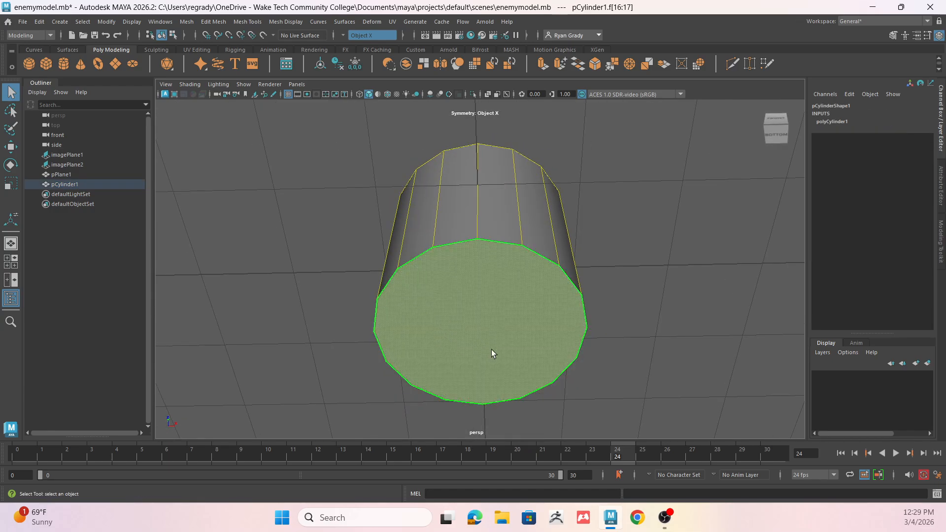
key("Delete")
left_click_drag(473, 218, 476, 266, "alt")
right_click_drag(483, 221, 535, 208)
scroll(551, 217, "down", 3)
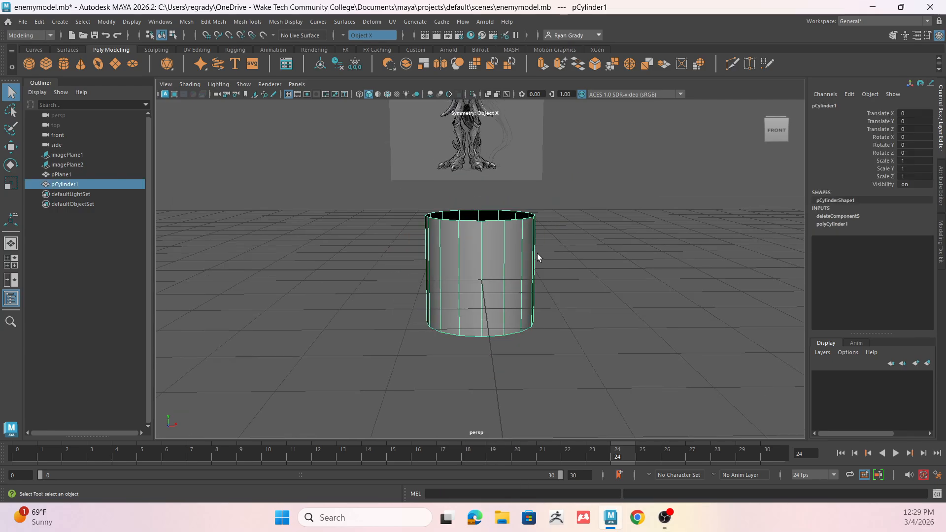
Move the open cylinder up to about 11.16 in Y and forward to about 1.36 in Z, beneath the head
key("w")
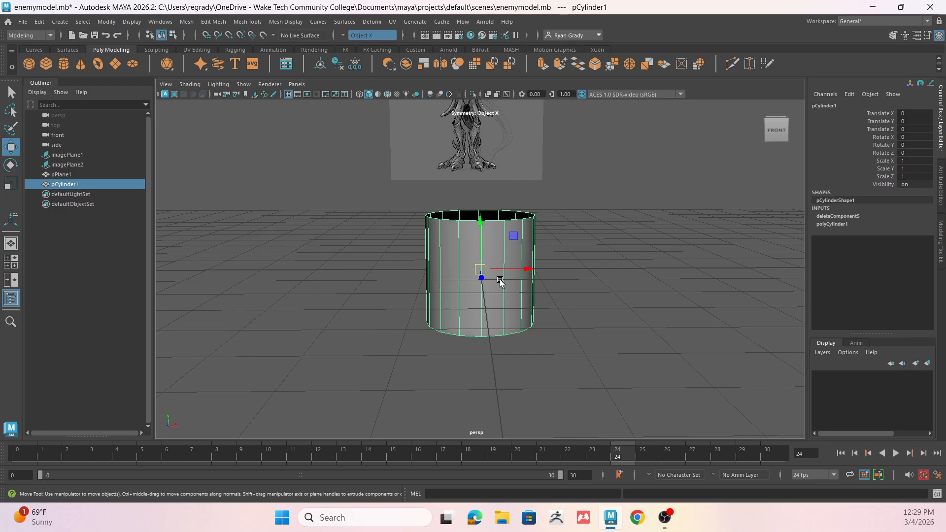
scroll(499, 281, "down", 10)
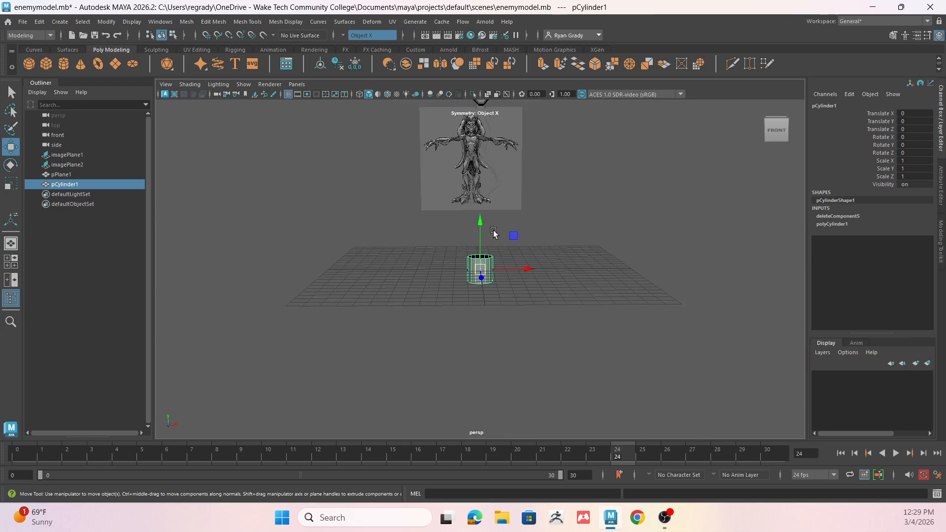
scroll(513, 236, "up", 2)
left_click_drag(484, 238, 482, 117)
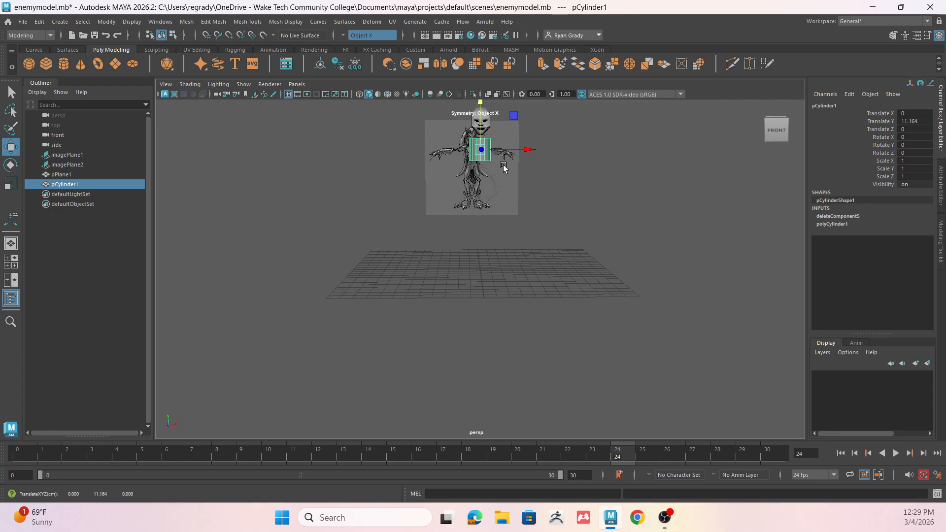
key("f")
left_click_drag(507, 173, 386, 242, "alt")
left_click_drag(430, 294, 394, 345)
Scale the cylinder's height to about 0.6 and raise it to about 11.37 in Y over the chest in the front reference
left_click(17, 269)
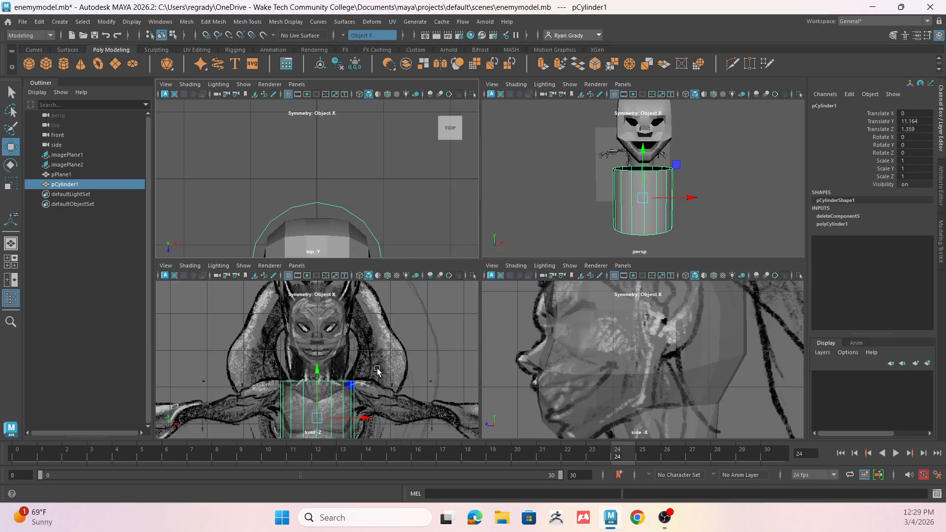
middle_click_drag(377, 371, 391, 329, "alt")
key("r")
mouse_move(331, 330)
left_mouse_down()
mouse_move(331, 356)
mouse_move(332, 338)
left_mouse_up()
key("w")
key("r")
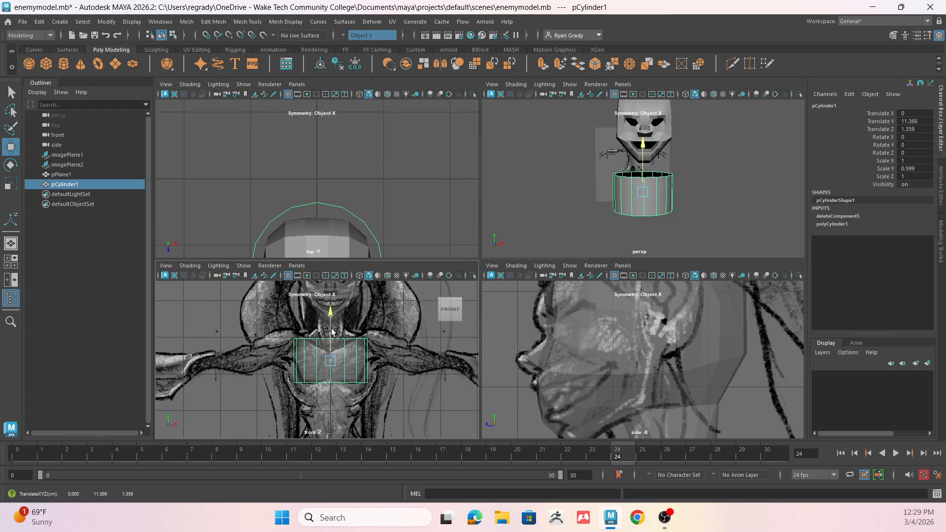
key("w")
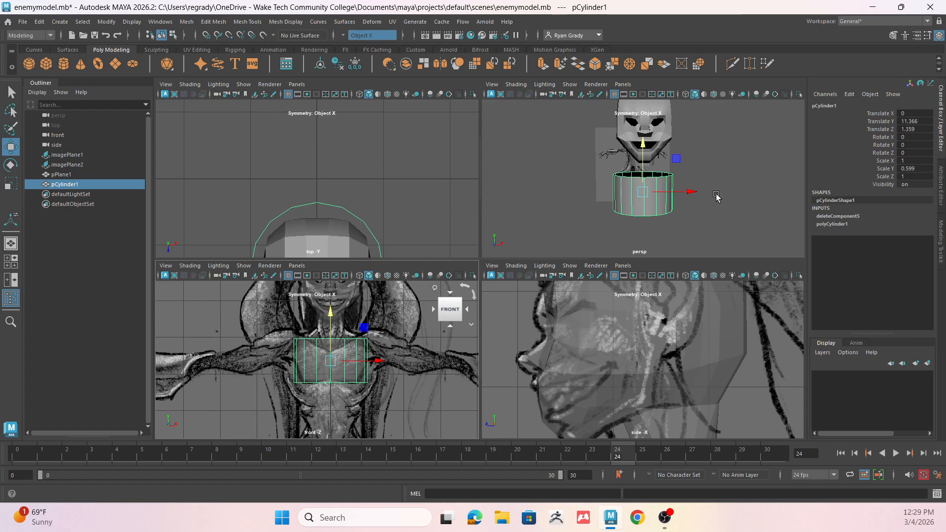
Select the mirrored pair of vertical edges at the sides of the chest cylinder
left_click(893, 35)
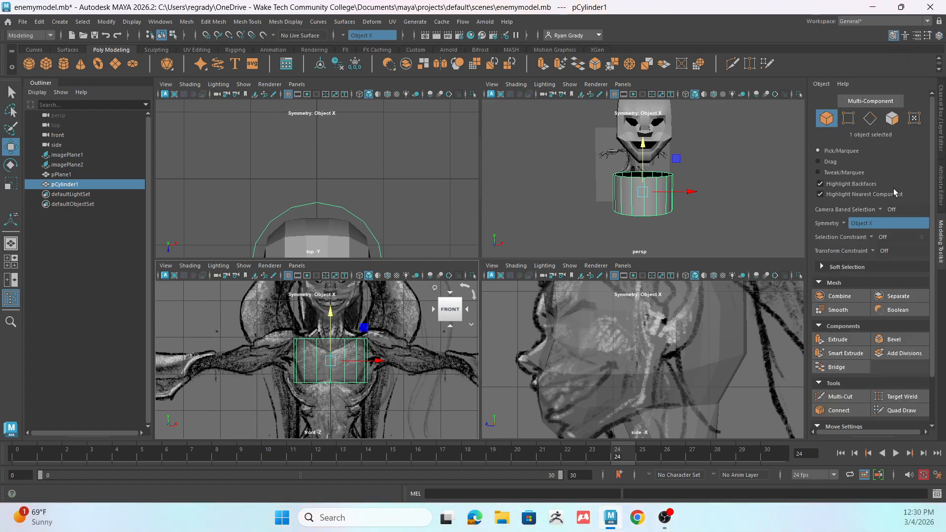
left_click_drag(665, 192, 567, 198, "alt")
scroll(567, 198, "up", 5)
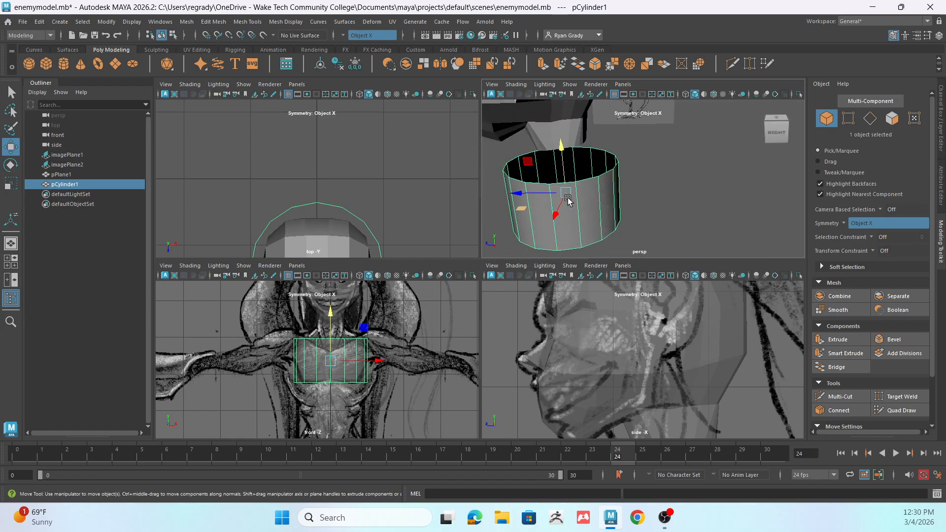
middle_click_drag(583, 190, 691, 137, "alt")
right_click_drag(689, 155, 688, 134)
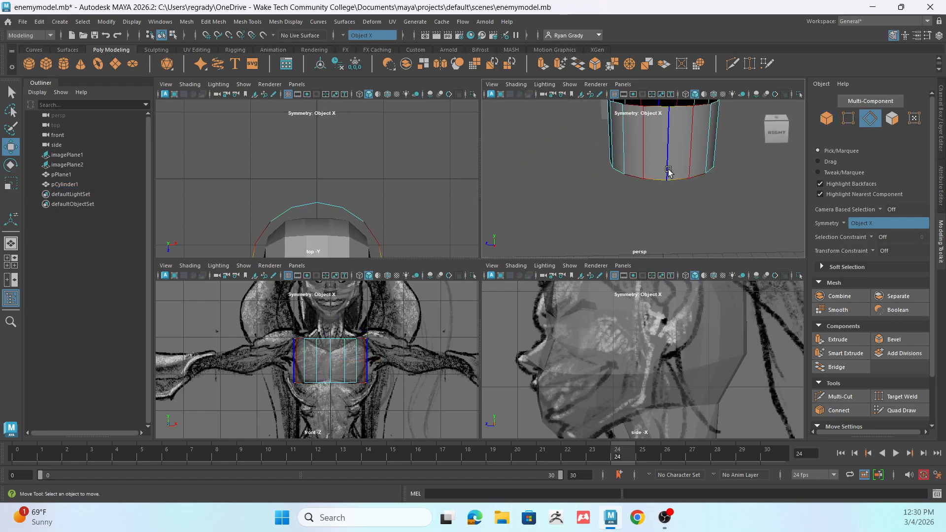
left_click(668, 169)
scroll(710, 210, "down", 5)
mouse_move(687, 212)
left_mouse_down("alt")
mouse_move(686, 233)
mouse_move(685, 202)
mouse_move(667, 204)
mouse_move(688, 230)
left_mouse_up("alt")
scroll(677, 203, "up", 5)
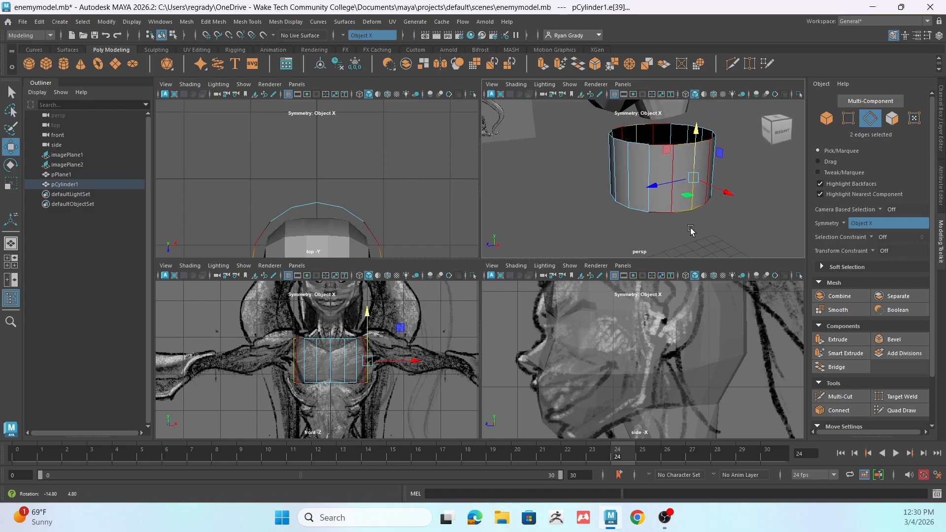
left_click(628, 197)
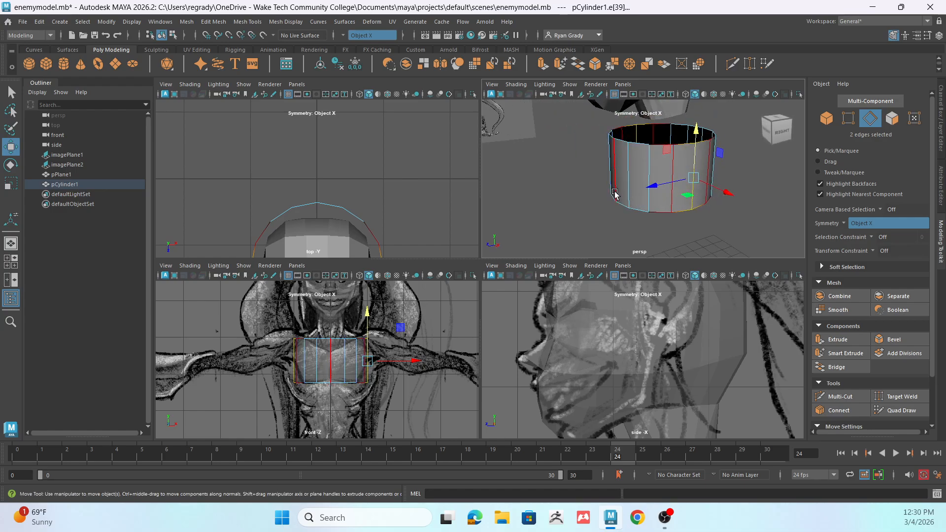
left_click_drag(628, 197, 680, 206, "alt")
left_click(680, 206)
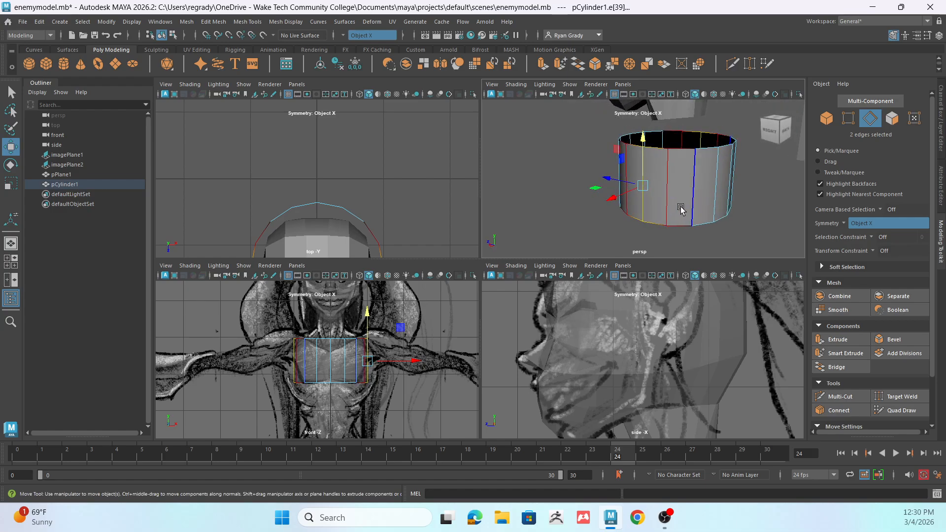
Rotate the torso cylinder's symmetrical side edges outward and raise them to shoulder level against the front reference
left_click(716, 206)
left_click_drag(536, 207, 603, 203, "alt")
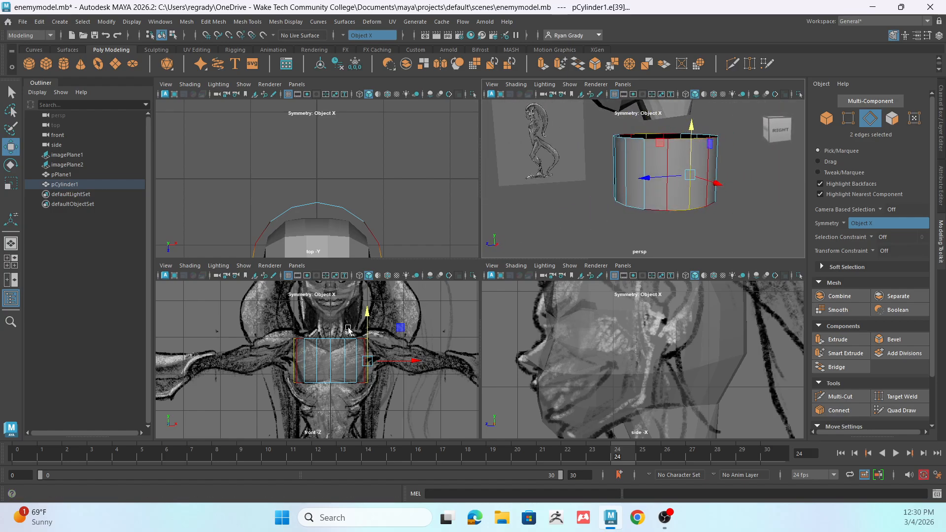
key("e")
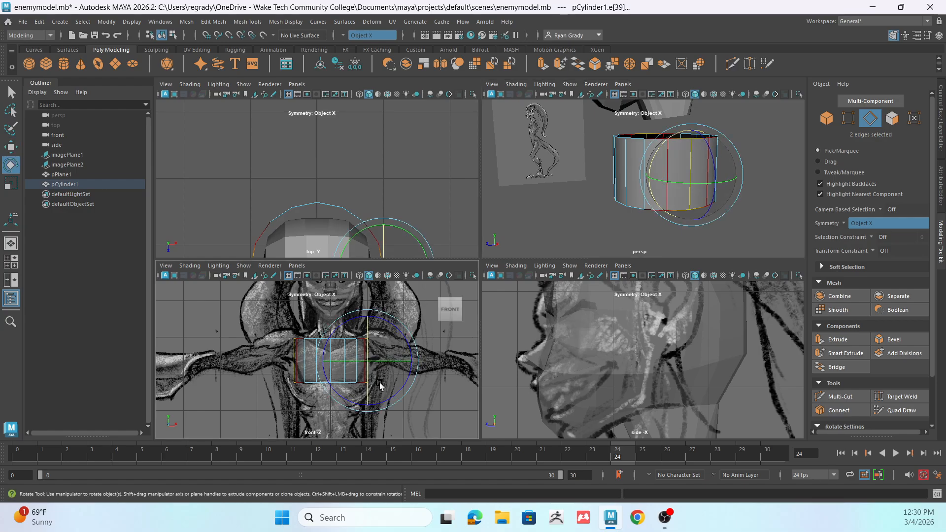
left_click_drag(391, 395, 410, 325)
key("w")
left_click_drag(369, 364, 368, 336)
key("r")
key("w")
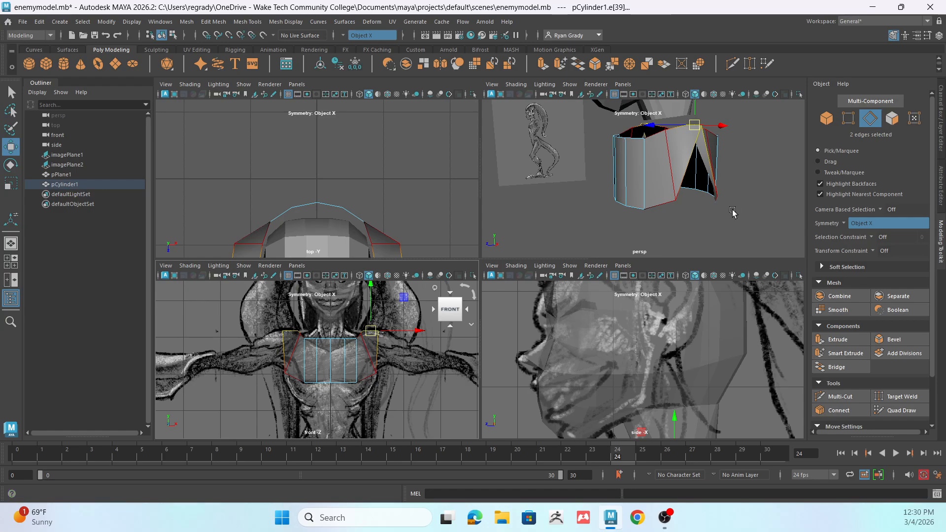
Move the cylinder's upper front vertices down and back to follow the chest outline in the side view
key("f")
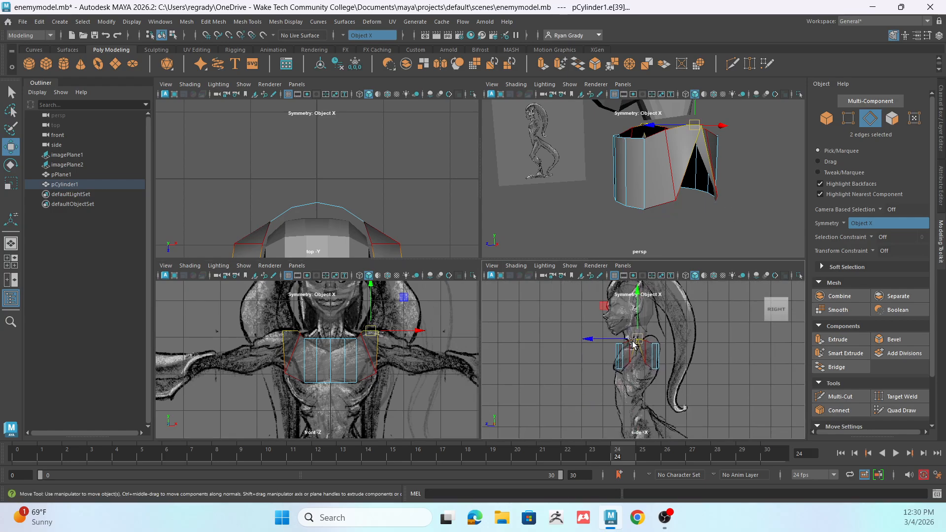
key("space")
scroll(629, 350, "up", 5)
right_click(385, 207)
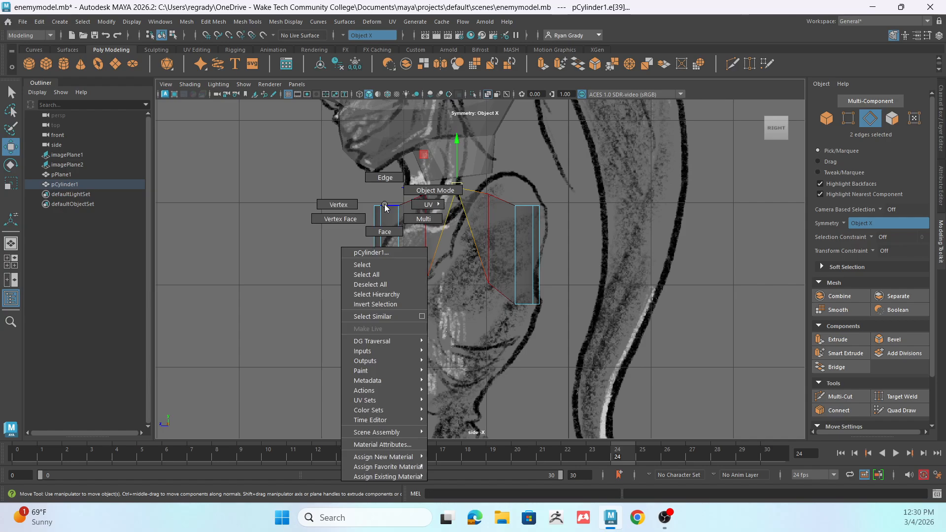
left_click(338, 204)
left_click(402, 212)
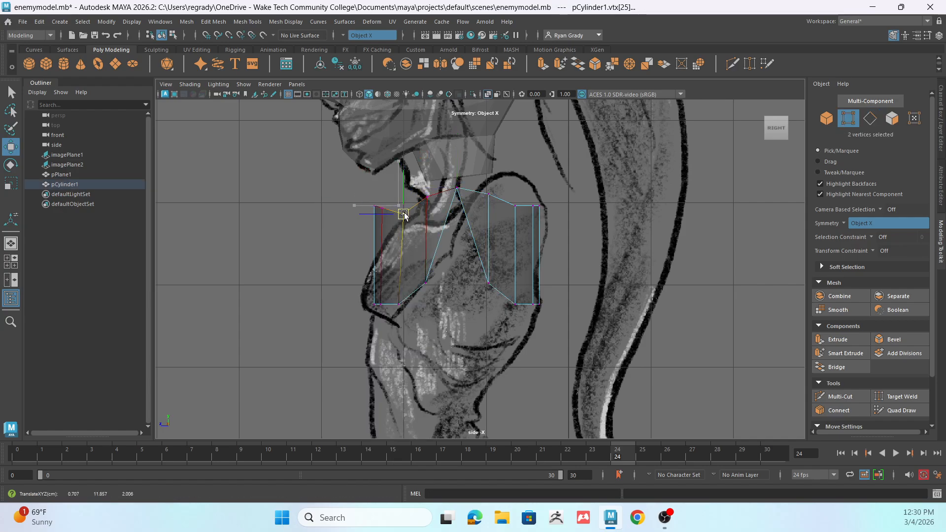
left_click_drag(404, 213, 391, 233)
left_click(373, 208)
left_click(385, 224)
Reposition the shoulder and collarbone vertices to follow the base of the neck and upper chest in the side reference
left_click(463, 191)
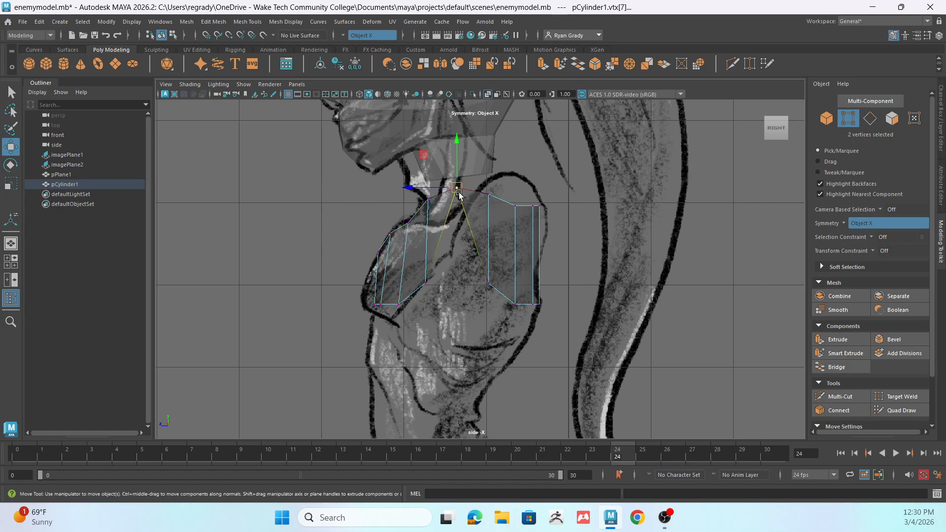
left_click_drag(464, 190, 416, 214)
left_click(454, 191)
left_click(428, 203)
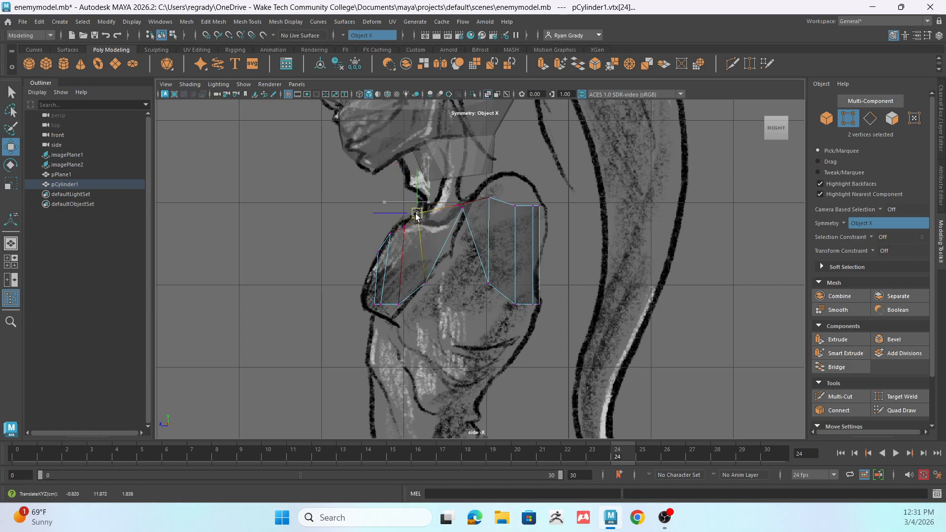
double_click(403, 225)
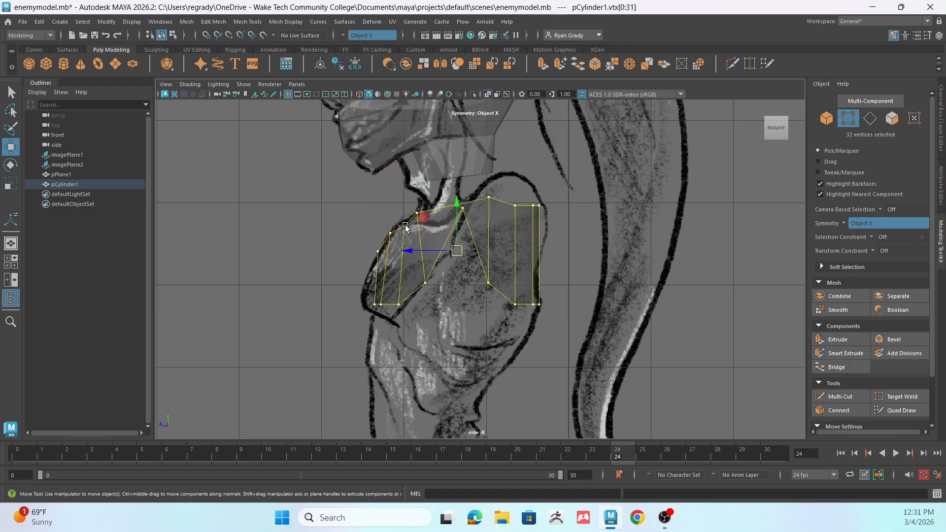
left_click(405, 226)
left_click_drag(405, 226, 403, 226)
Shape the top of the shoulder and upper back by moving its vertices toward the back outline in the side reference
left_click(491, 198)
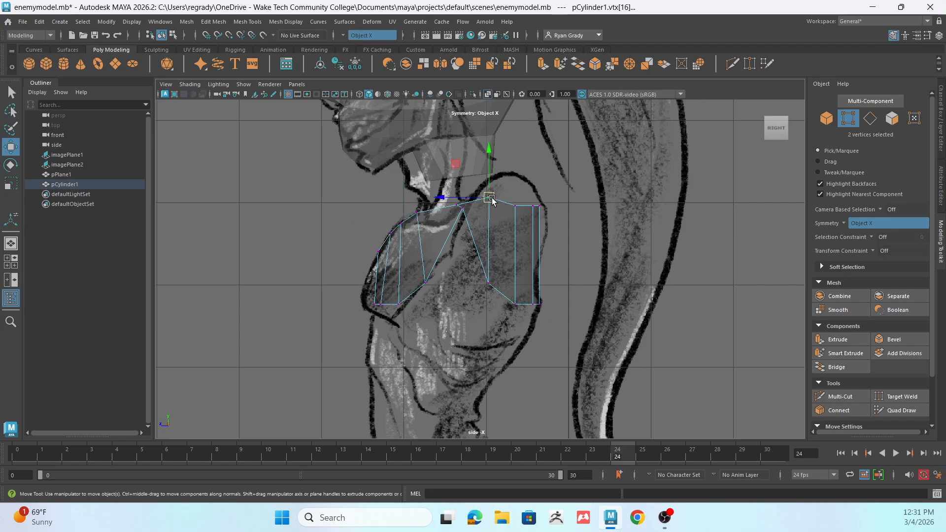
left_click_drag(491, 198, 463, 220)
left_click(463, 211)
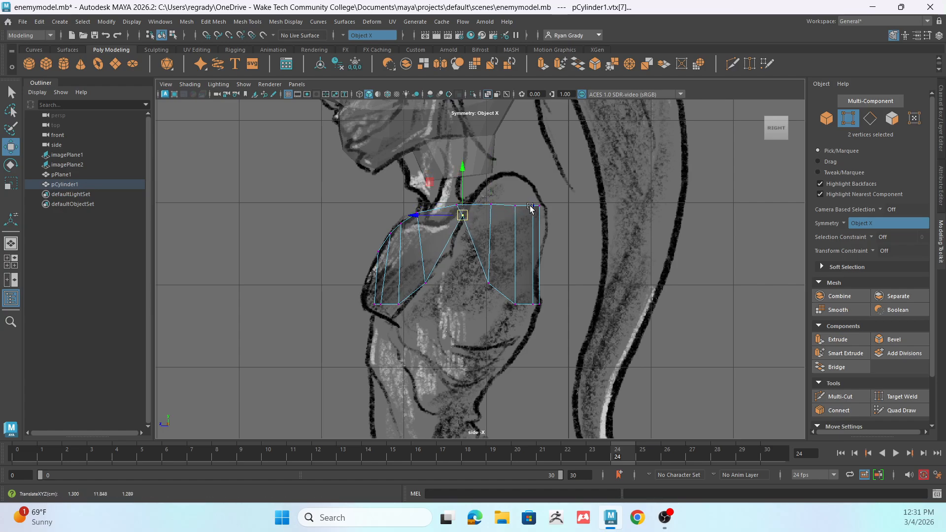
left_click(491, 204)
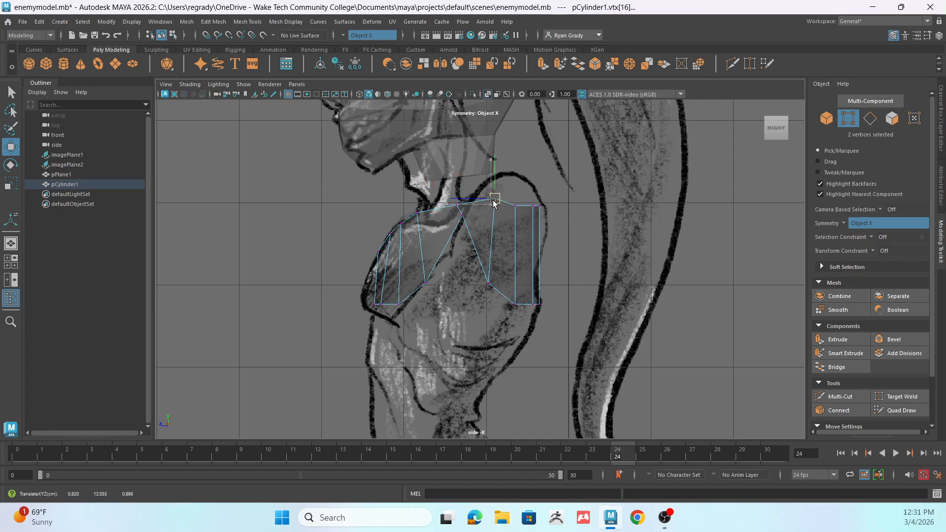
left_click_drag(491, 204, 545, 221)
left_click(515, 206)
left_click(540, 204)
left_click(528, 203, "shift")
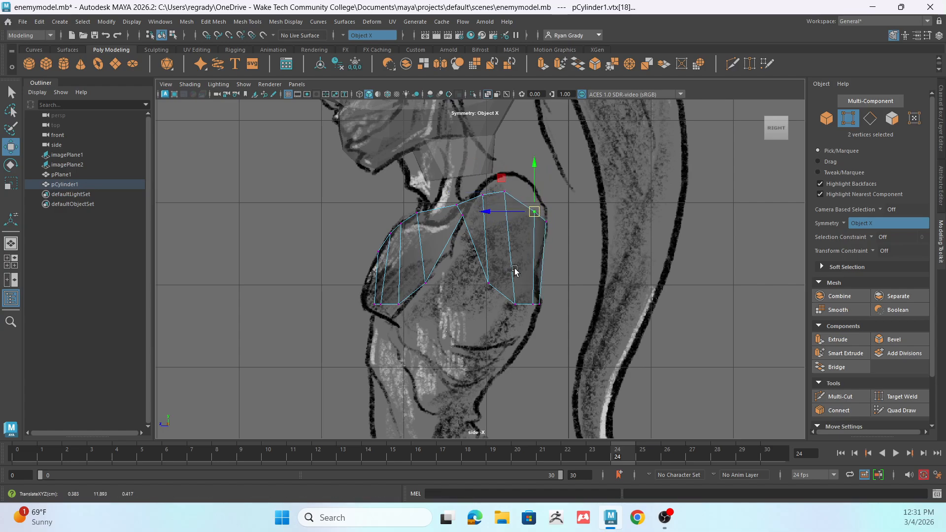
Move the lower vertices on the cylinder's side inward to form the front and back borders of the arm opening
left_click(515, 305)
left_click_drag(514, 304, 471, 280)
left_click(488, 288)
left_click_drag(424, 290, 425, 277)
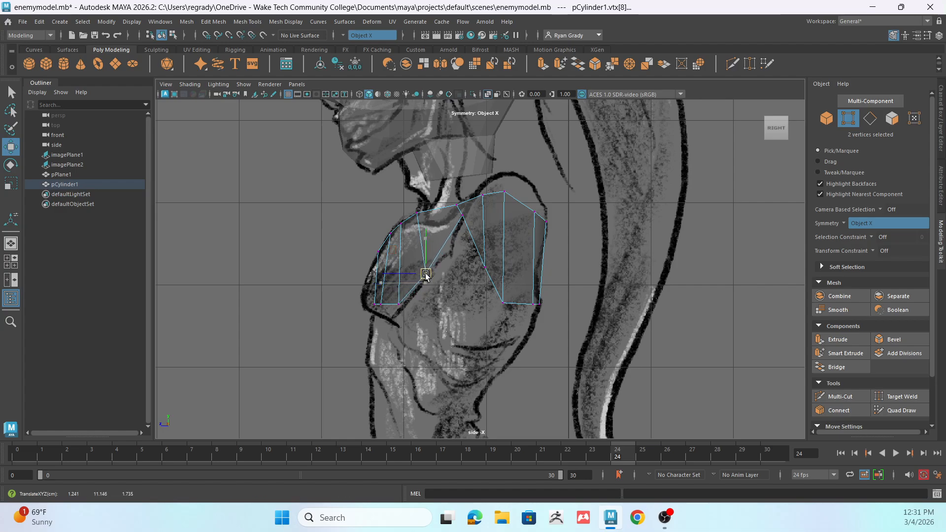
left_click(399, 304)
left_click_drag(398, 306, 419, 309)
left_click(503, 305)
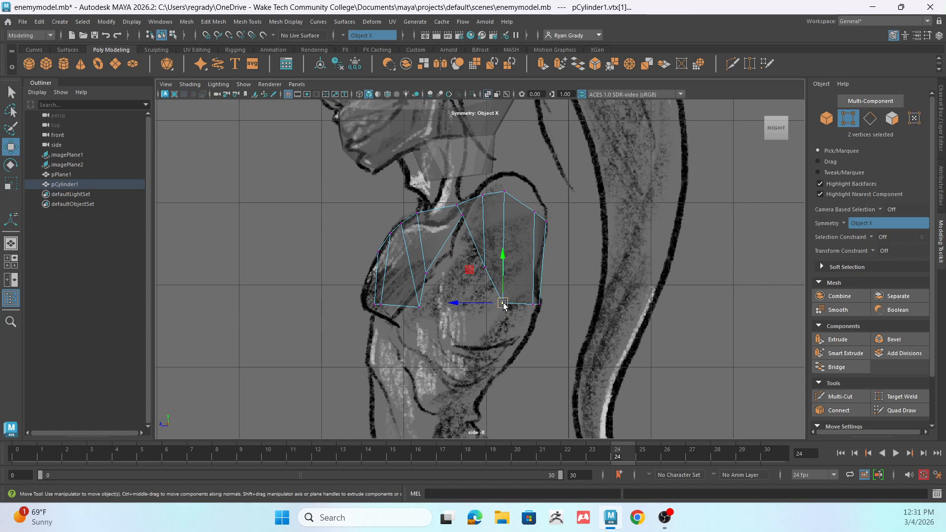
left_click_drag(503, 304, 490, 312)
left_click(485, 268)
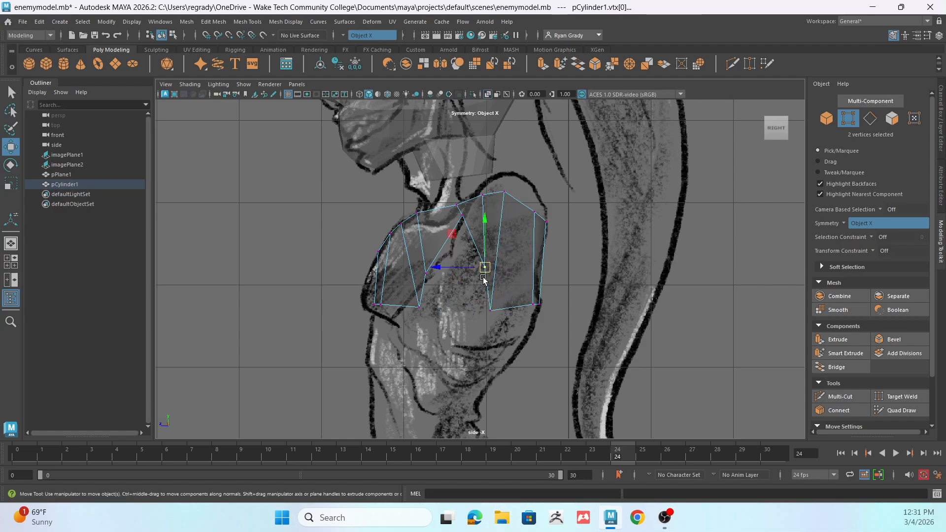
left_click_drag(485, 269, 489, 279)
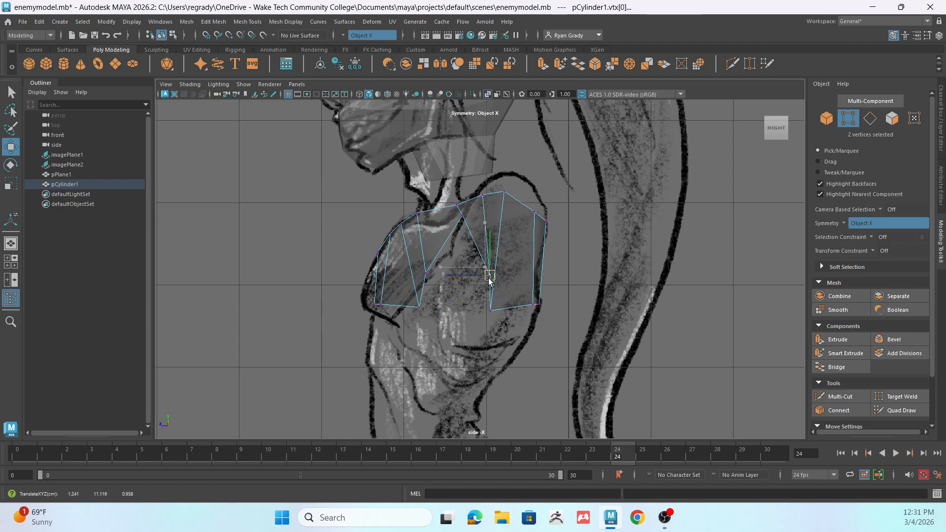
Fine-tune the rear upper vertex against the back outline and shift the arm opening's bottom rear vertices slightly backward
left_click(425, 273)
left_click(492, 310)
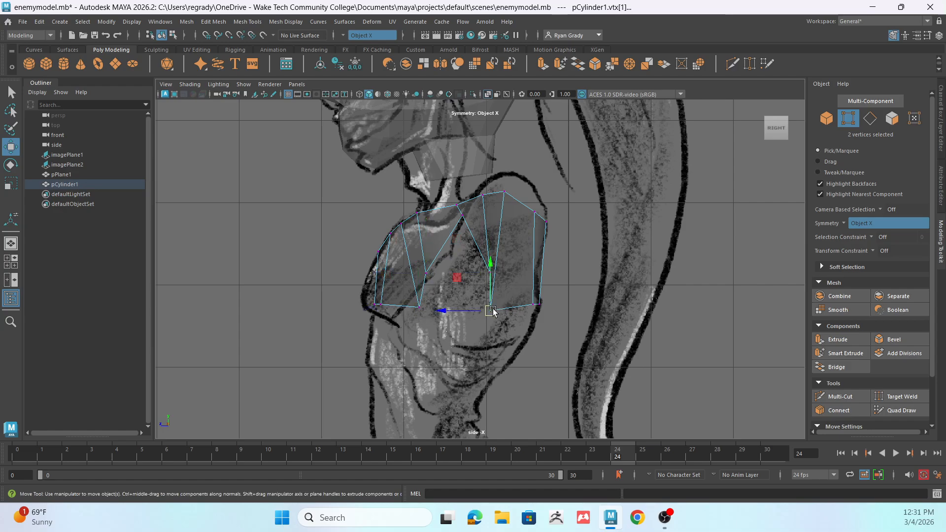
left_click(529, 269)
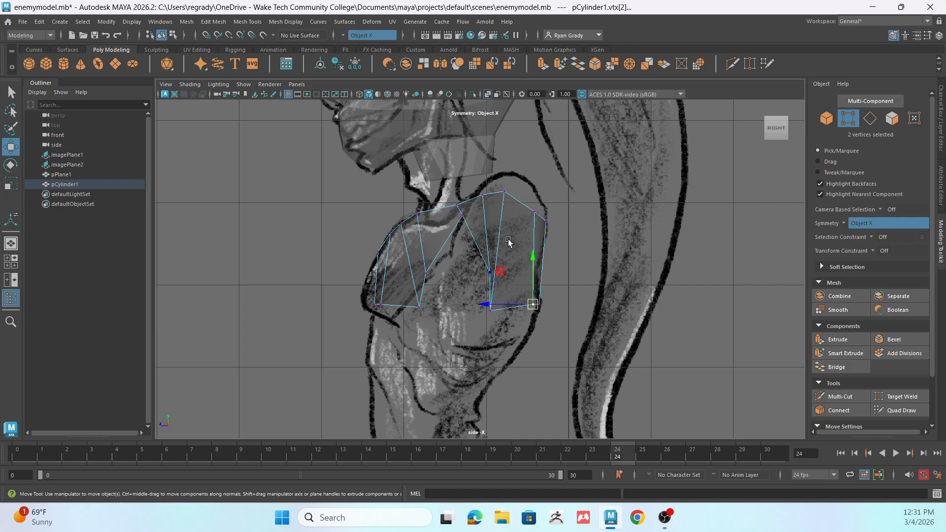
left_click(542, 220)
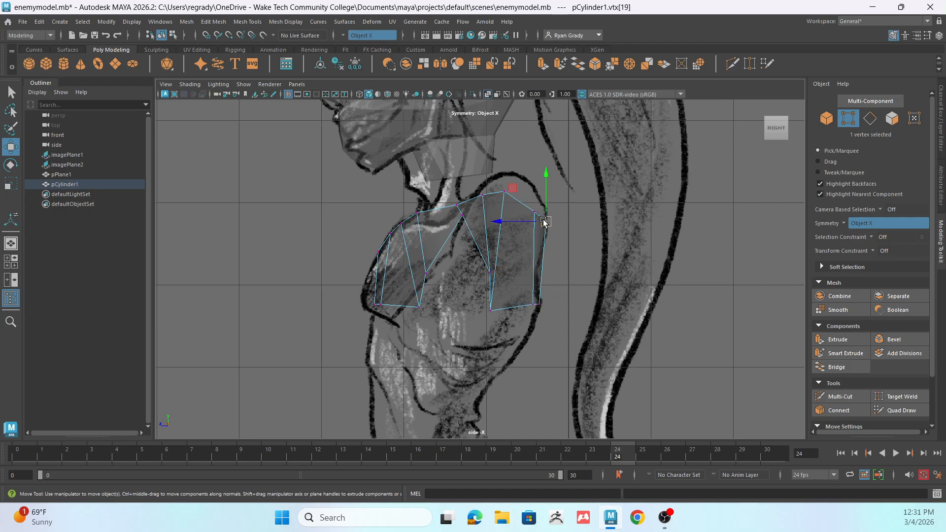
left_click(492, 310)
left_click_drag(492, 310, 498, 310)
left_click(426, 272)
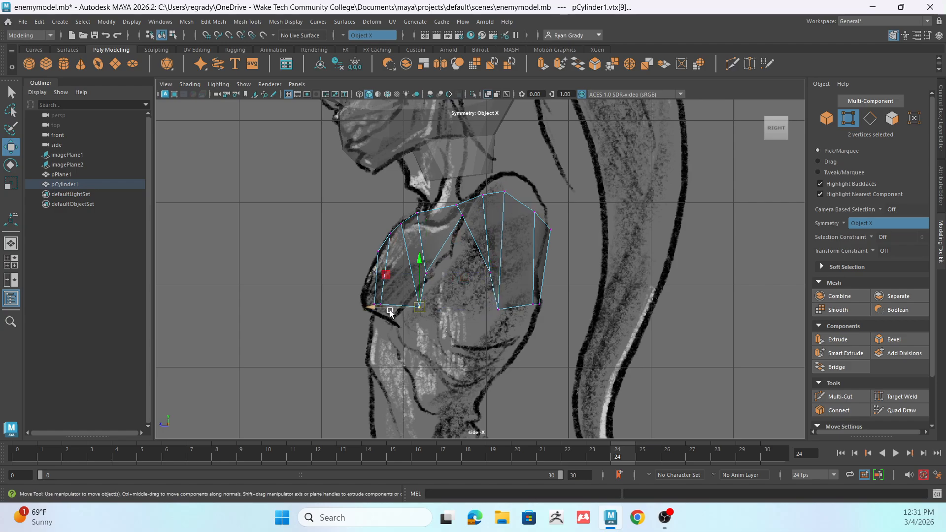
left_click(379, 301)
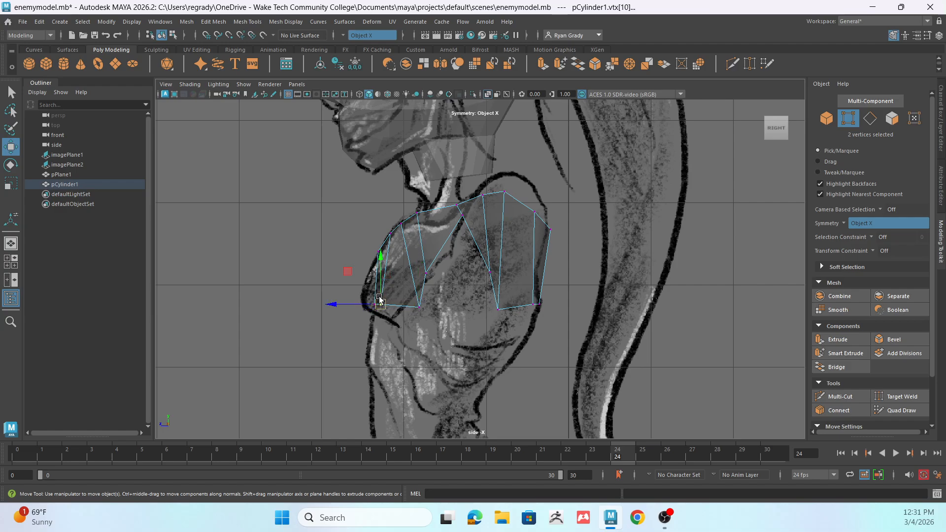
left_click(506, 310)
left_click(539, 304)
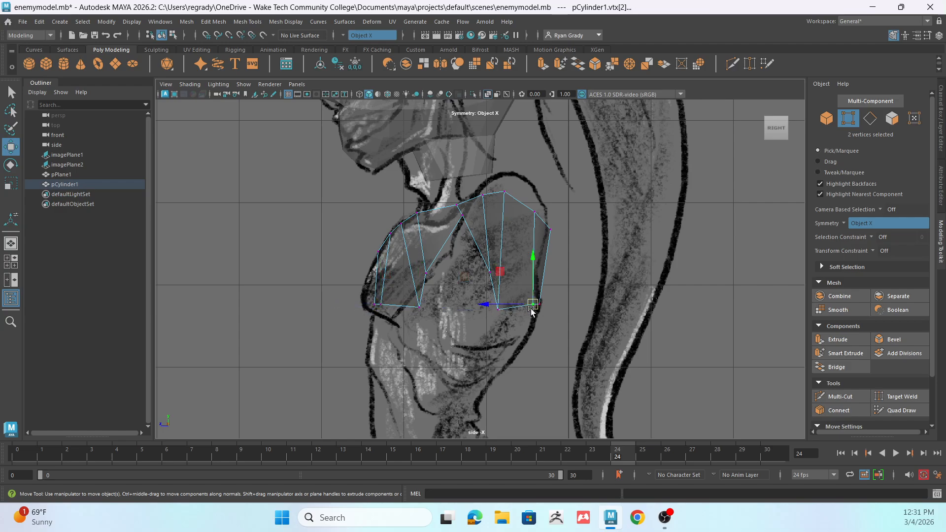
Lower the two rearmost upper-back vertices to round the back profile
left_click(550, 228)
mouse_move(550, 228)
left_mouse_down()
mouse_move(549, 241)
mouse_move(534, 225)
left_mouse_up()
left_click(535, 215)
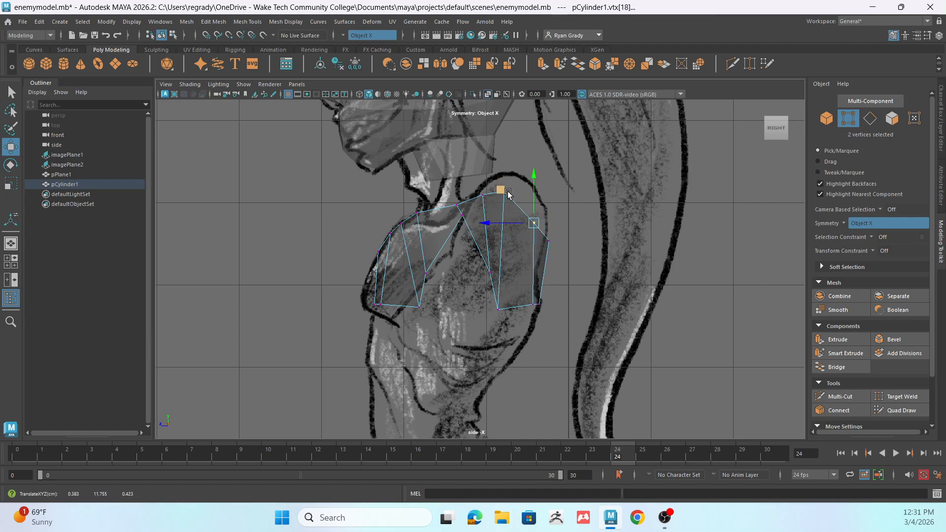
left_click(508, 194)
left_click(509, 201)
Reposition the vertices along the top of the shoulder blade and the rearmost back vertex into a smoother curve
right_click(520, 218)
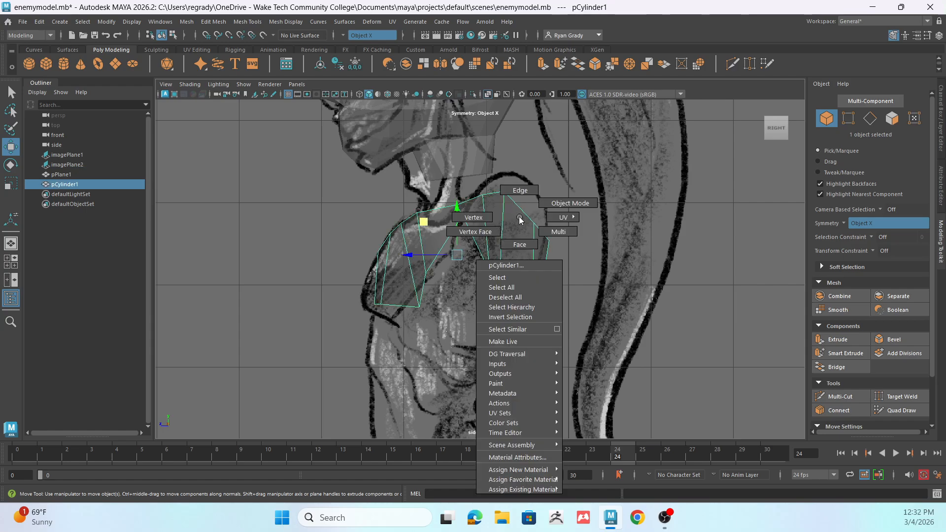
right_click_drag(520, 218, 489, 201)
left_click(506, 194)
left_click(507, 205)
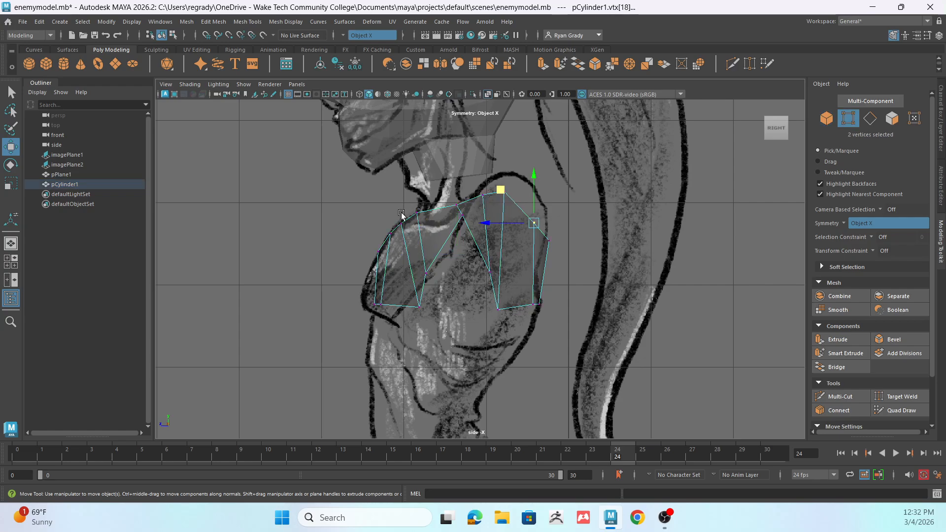
left_click(400, 221)
left_click(501, 192)
left_click_drag(503, 192, 486, 202)
left_click(483, 194)
left_click(548, 241)
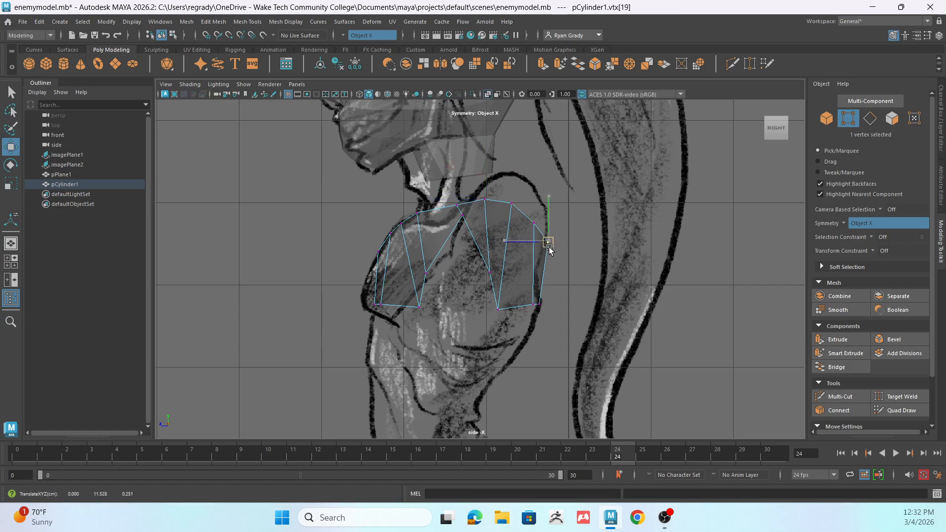
left_click_drag(548, 243, 546, 254)
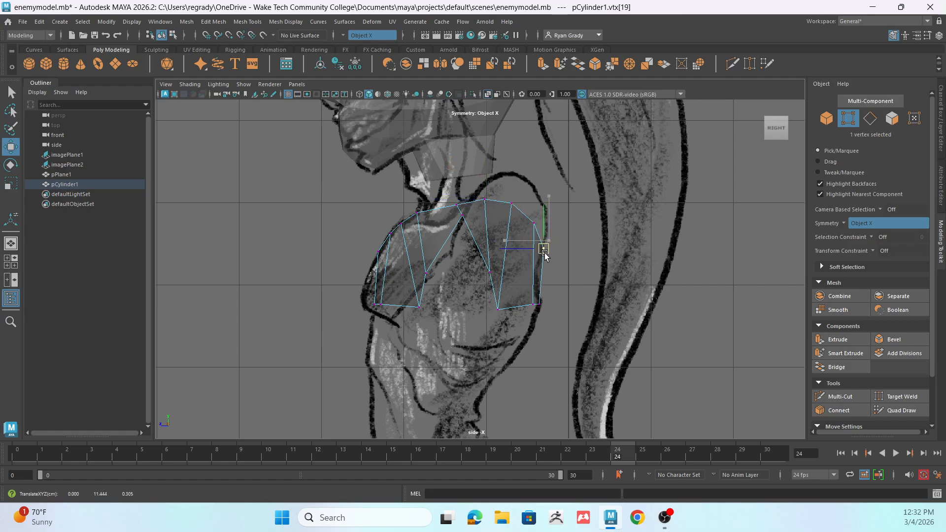
Try to bridge the front and back edges at the bottom of the arm opening
right_click_drag(494, 290, 489, 190)
left_click(497, 281)
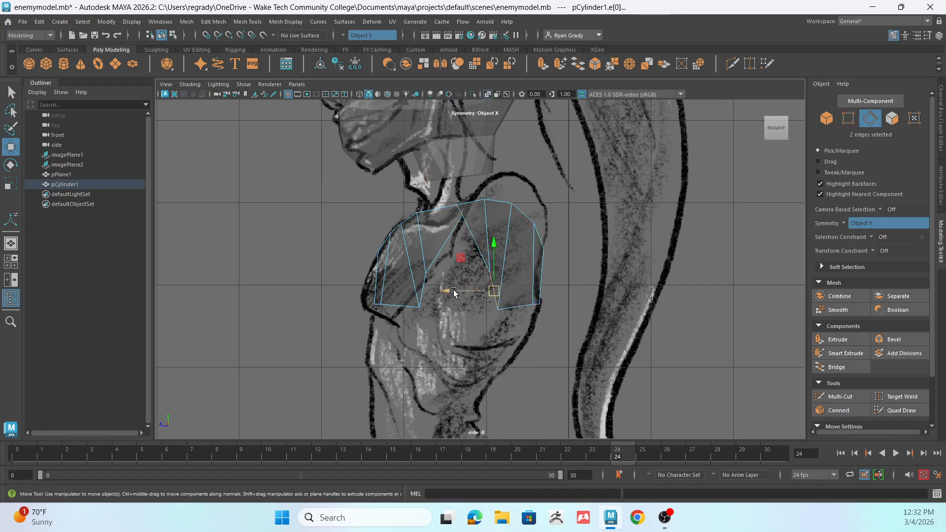
left_click(422, 281, "shift")
left_click(833, 367)
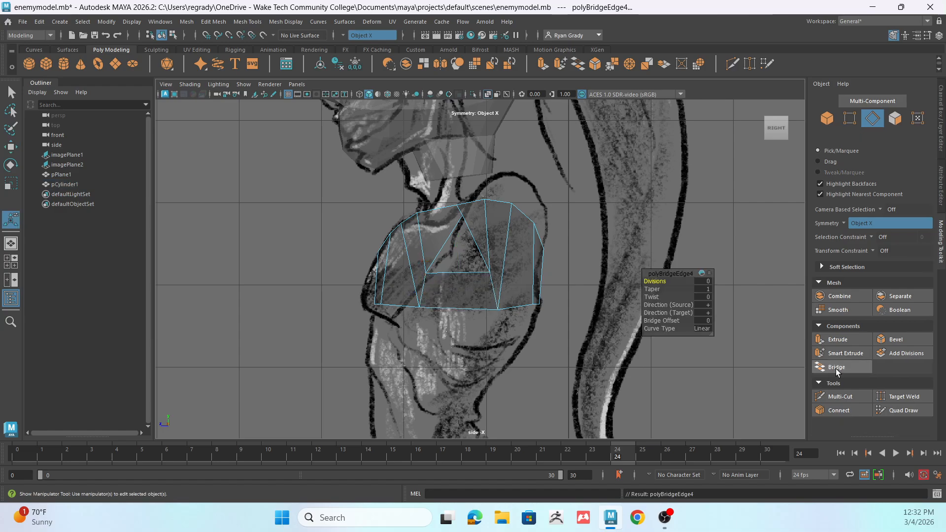
key("ctrl+z")
key("ctrl+z")
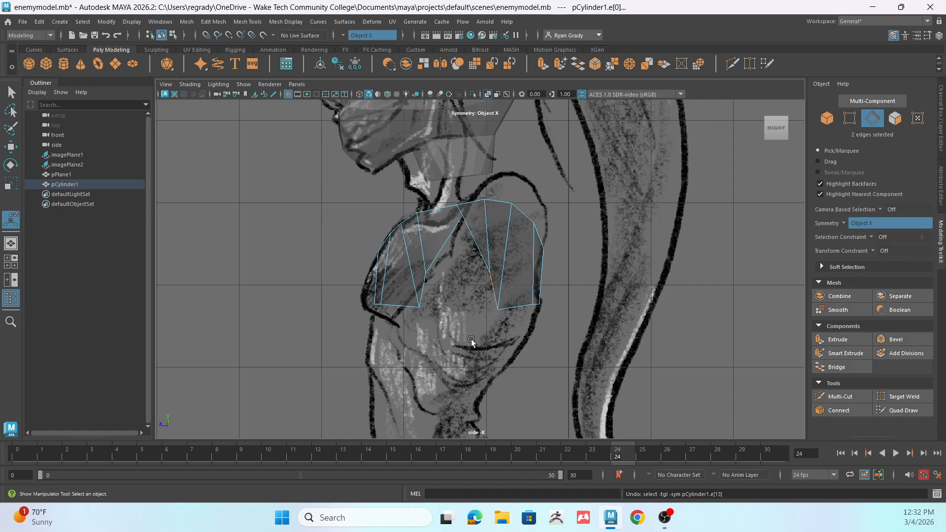
Bridge the front and back edges at the bottom of the arm opening to close its underside
left_click(422, 291)
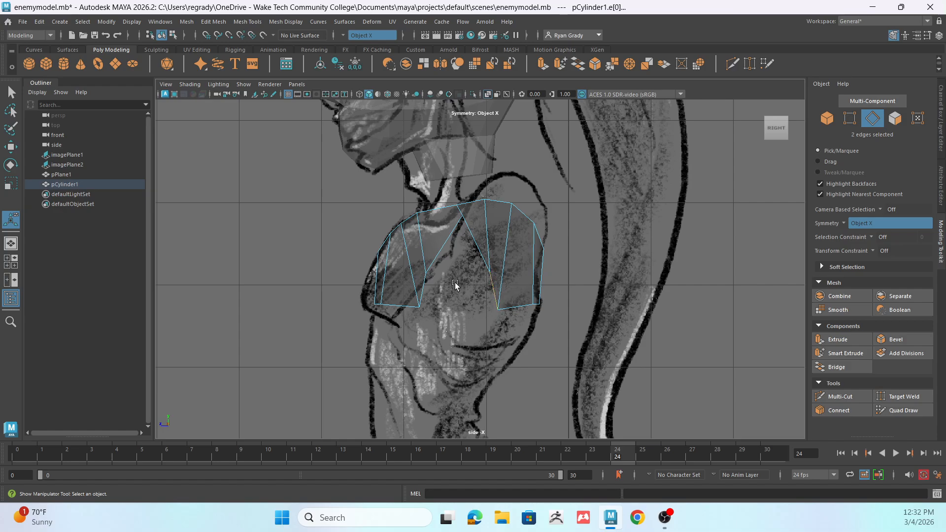
right_click_drag(493, 259, 429, 275)
left_click(427, 273)
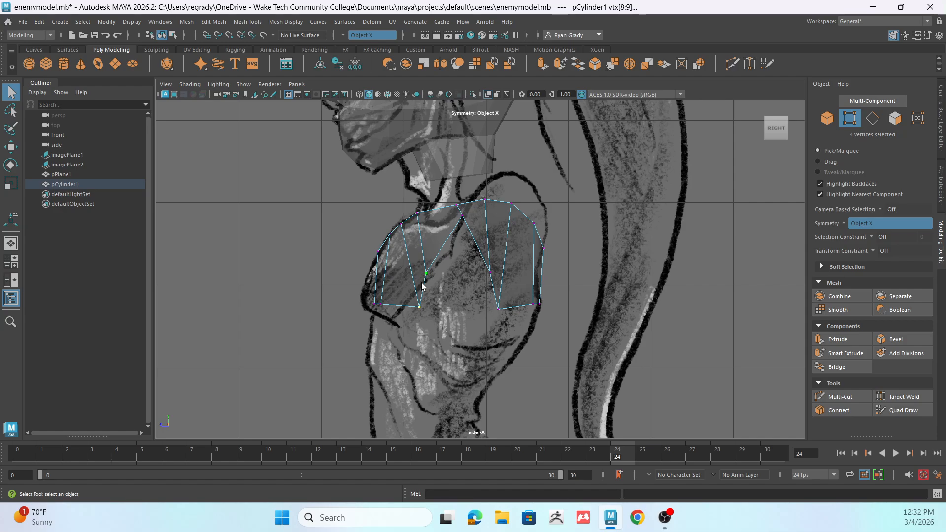
right_click_drag(487, 246, 489, 202)
left_click(493, 291)
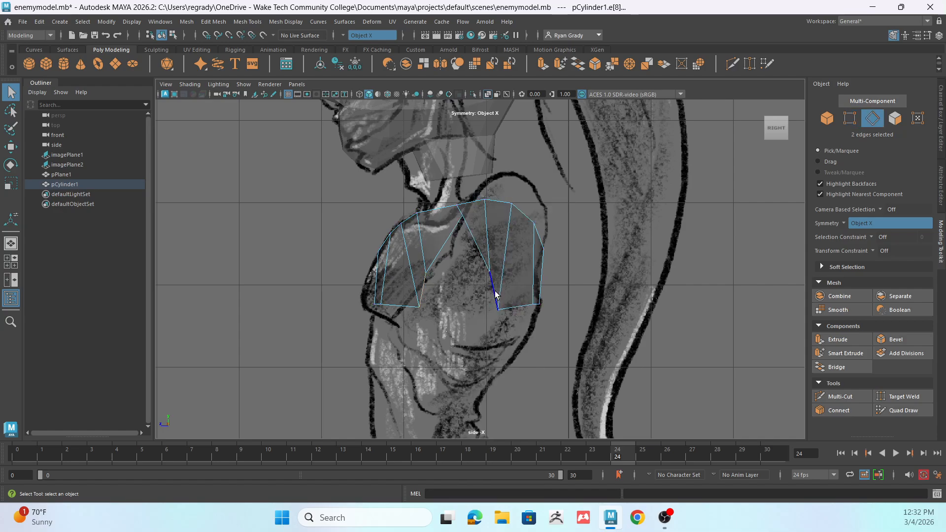
left_click(424, 288, "shift")
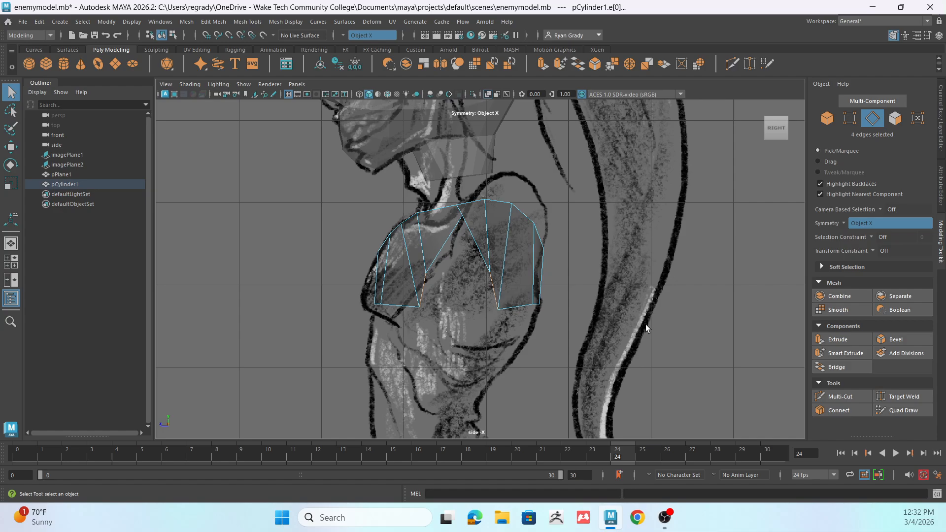
left_click(838, 370)
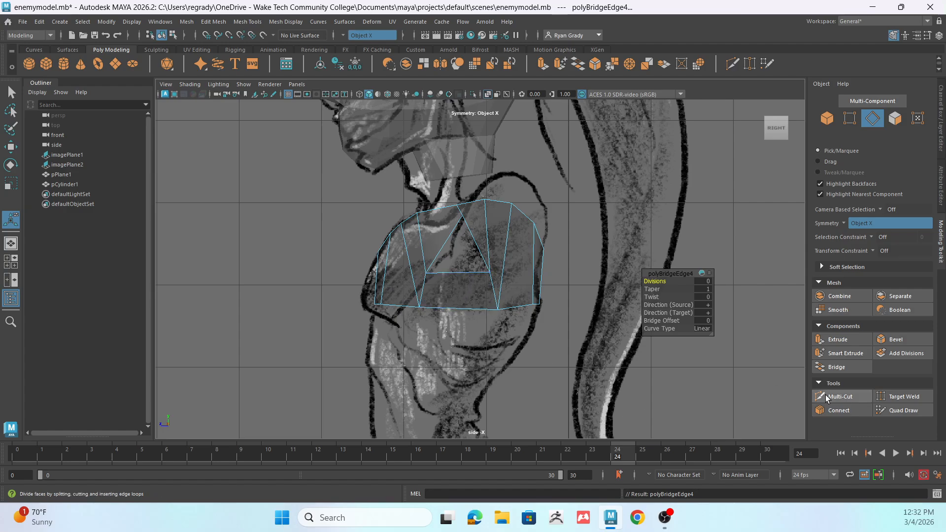
Cut a vertical edge through the middle of the bridged underarm face and move that edge down into a point
left_click(841, 403)
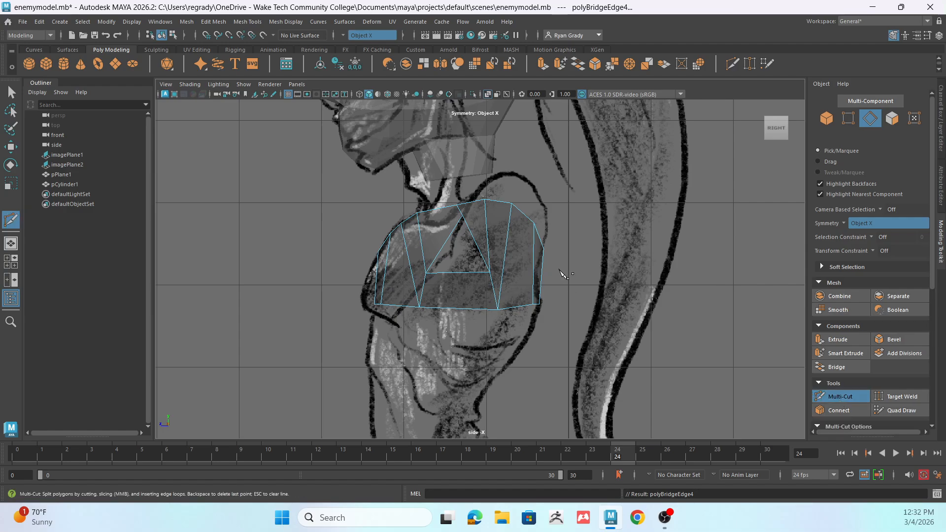
left_click(458, 298, "ctrl")
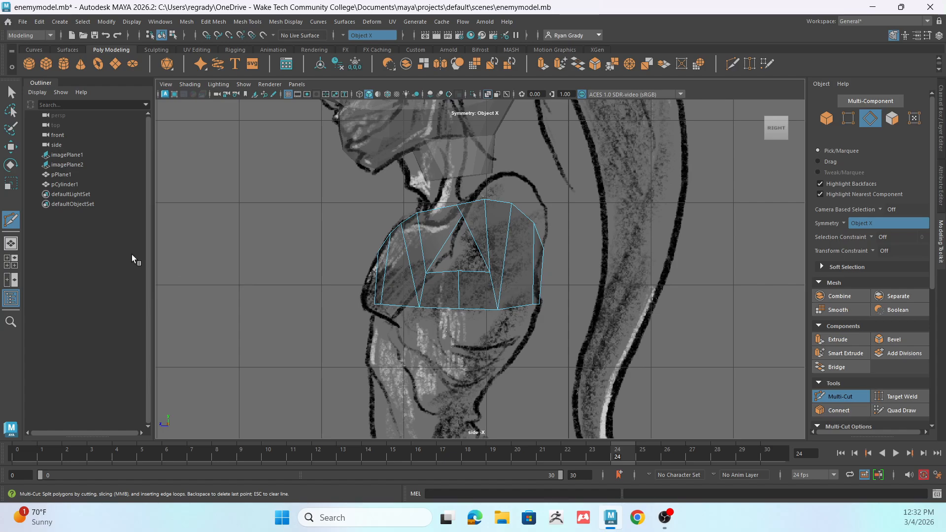
left_click(12, 94)
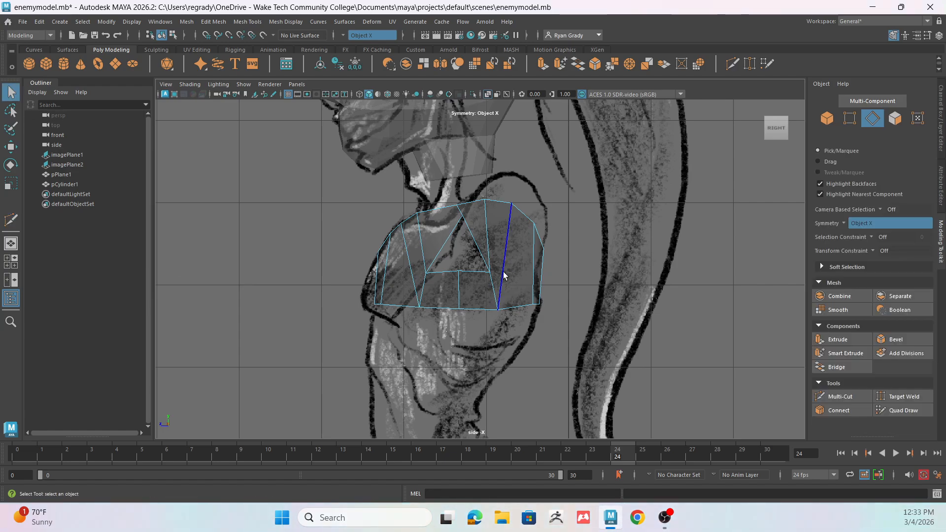
left_click(462, 270)
key("w")
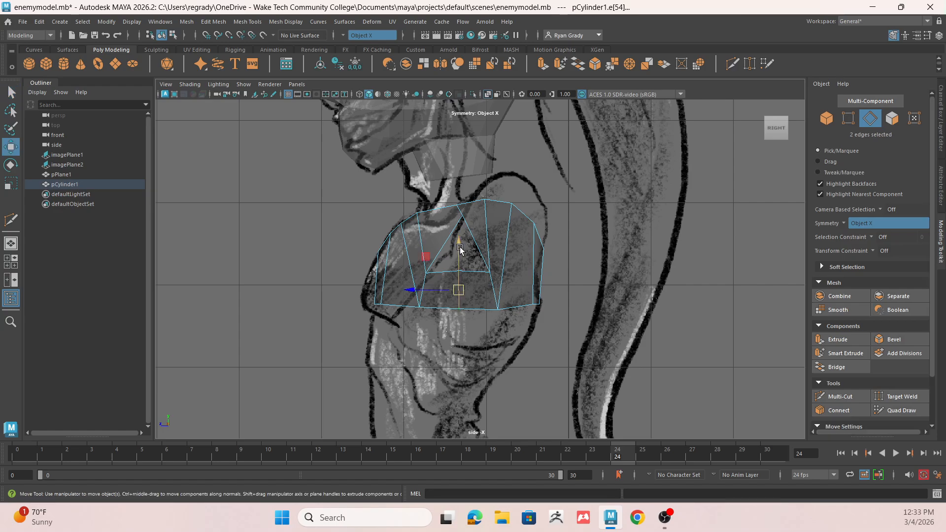
left_click_drag(459, 249, 458, 279)
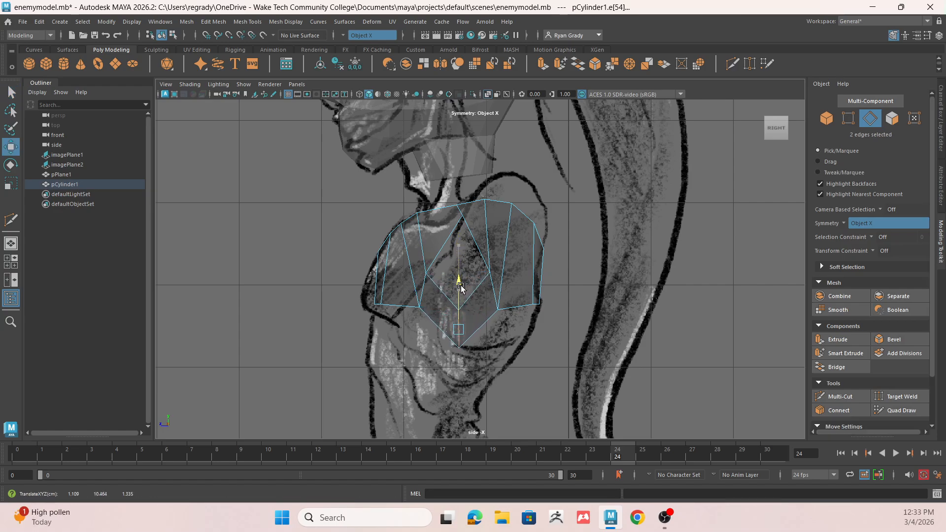
Select the arm opening's border edge loop and move it up and backward with Soft Select enabled
right_click_drag(465, 220, 445, 218)
double_click(462, 215)
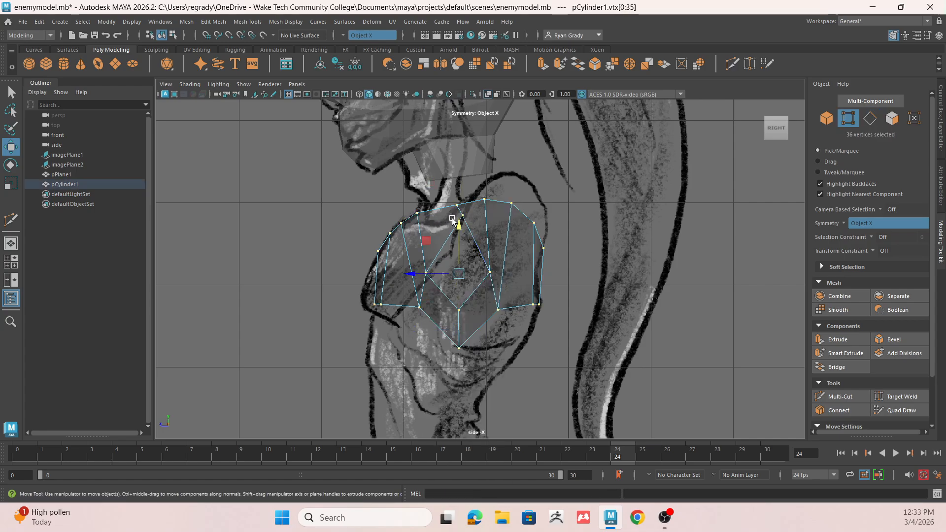
left_click(456, 223)
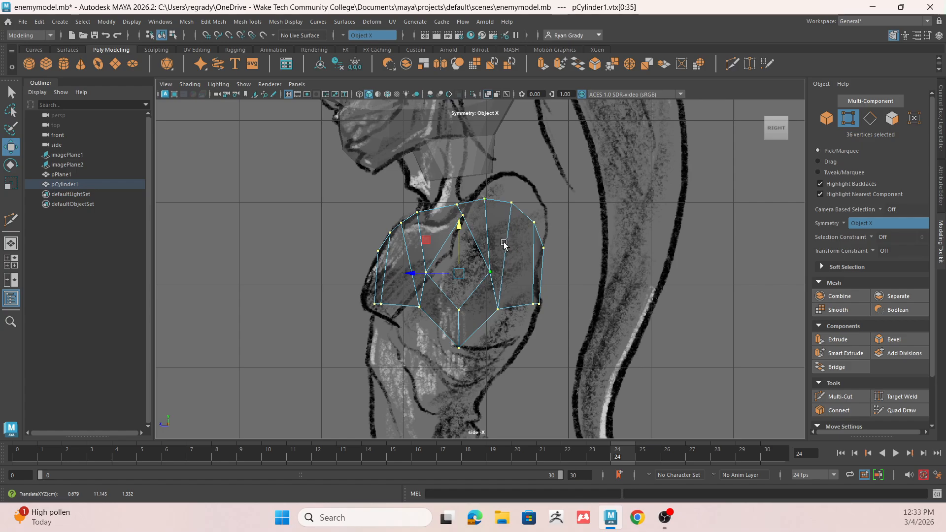
right_click_drag(483, 292, 482, 202)
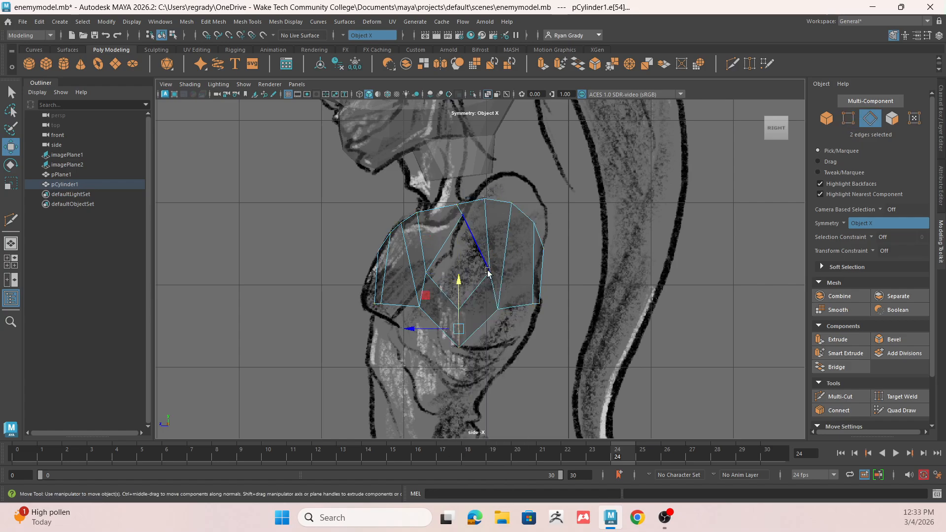
double_click(475, 290)
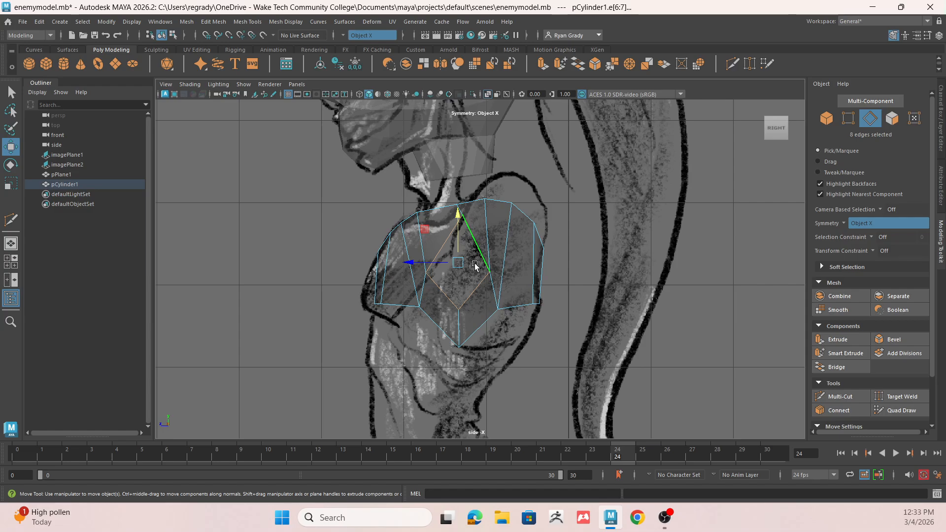
key("b")
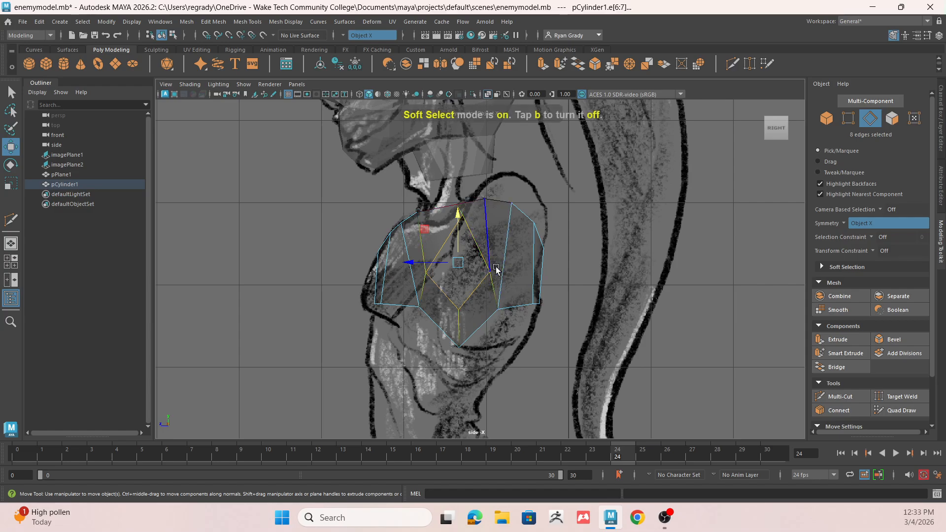
left_click_drag(500, 268, 522, 273)
left_click_drag(457, 264, 488, 245)
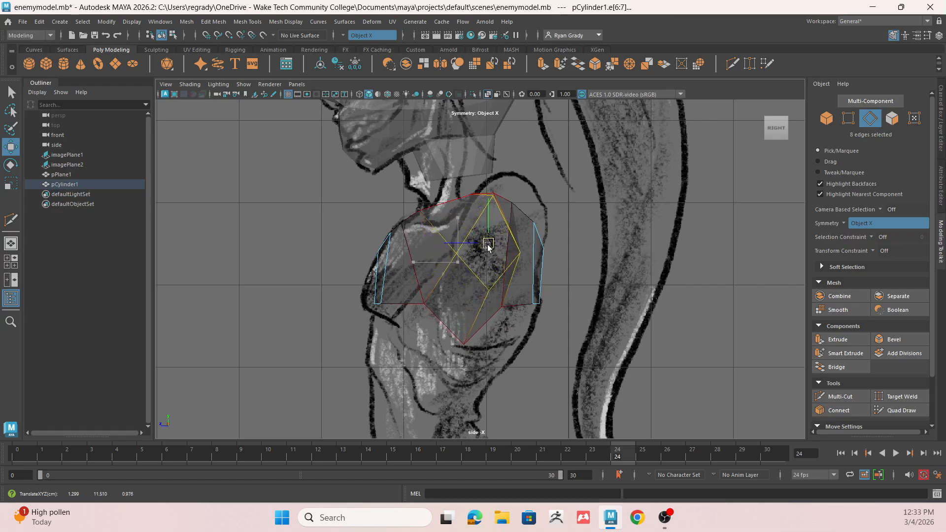
Move the upper-back vertex behind the arm opening backward and slightly down toward the rear of the shoulder blade
right_click(522, 217)
left_click(573, 202)
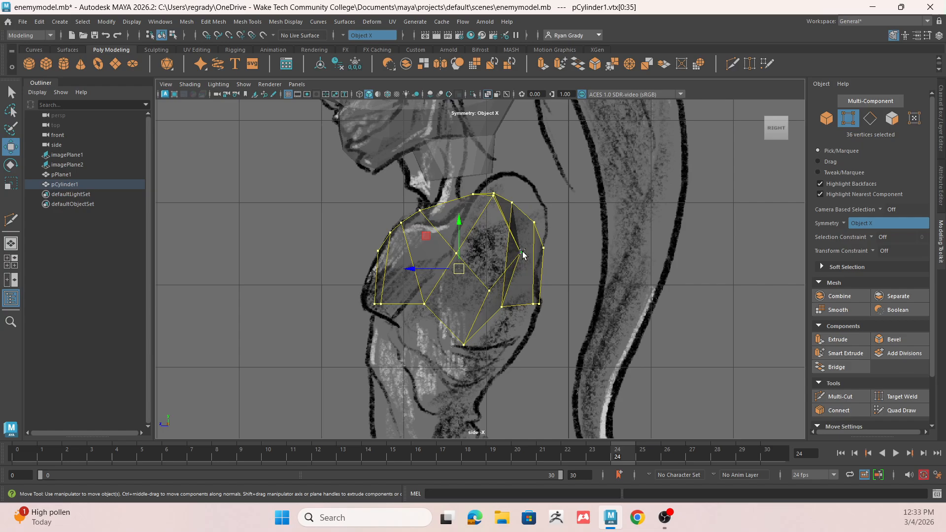
left_click(509, 199)
left_click(512, 203)
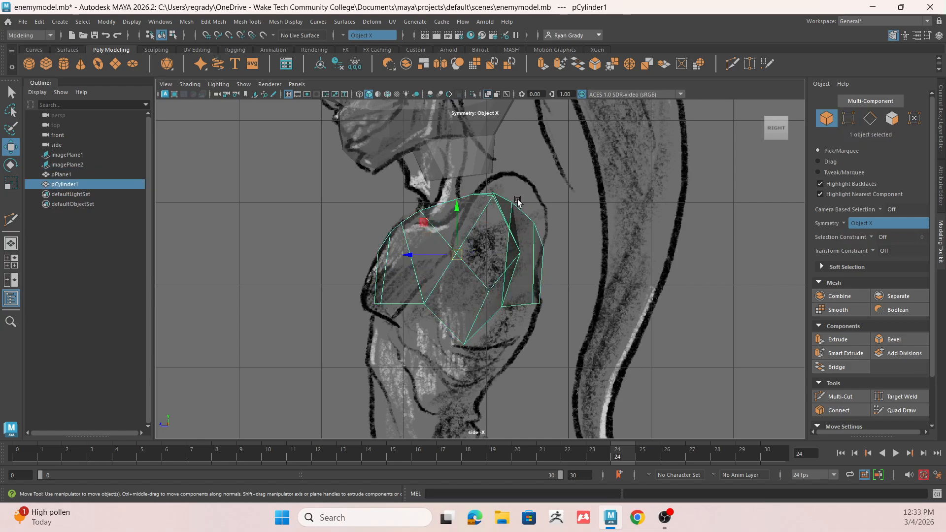
right_click(517, 202)
right_click(496, 203)
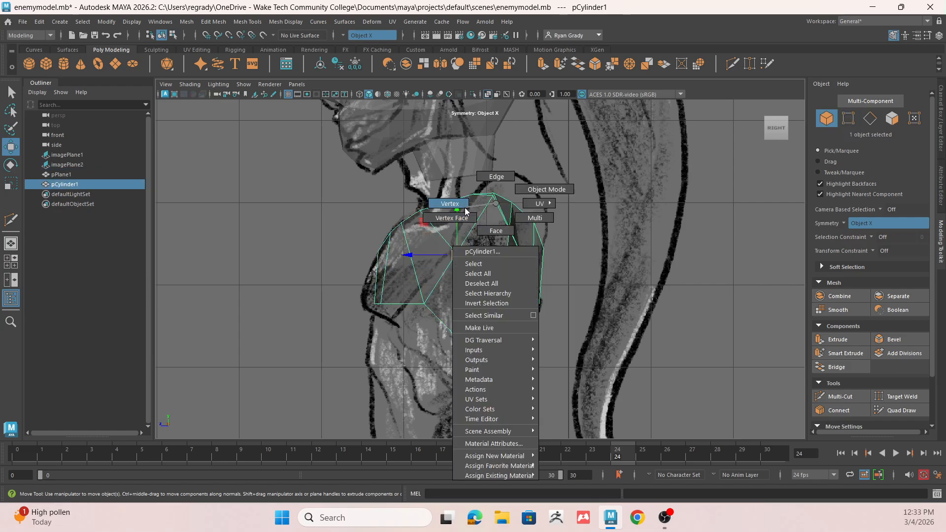
right_click_drag(464, 208, 463, 207)
left_click(513, 203)
left_click_drag(512, 204, 529, 204)
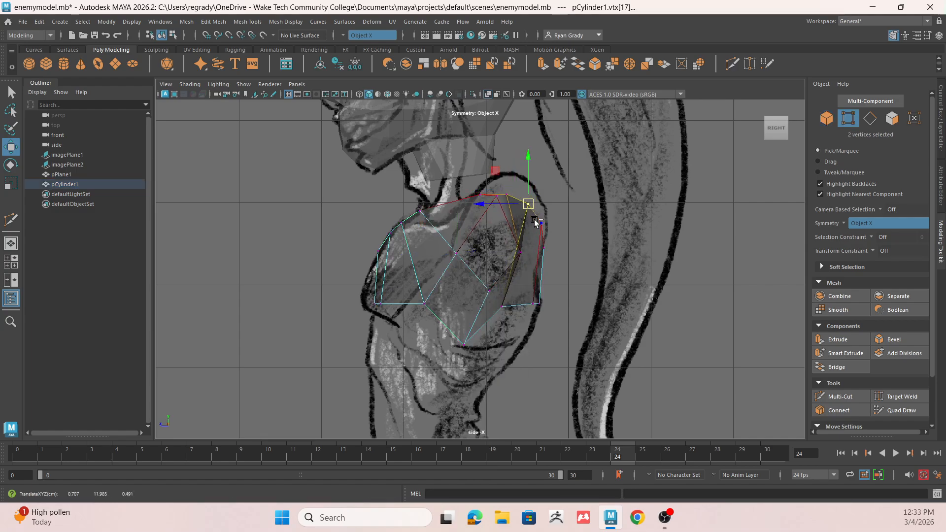
key("ctrl+z")
left_click_drag(515, 212, 529, 217)
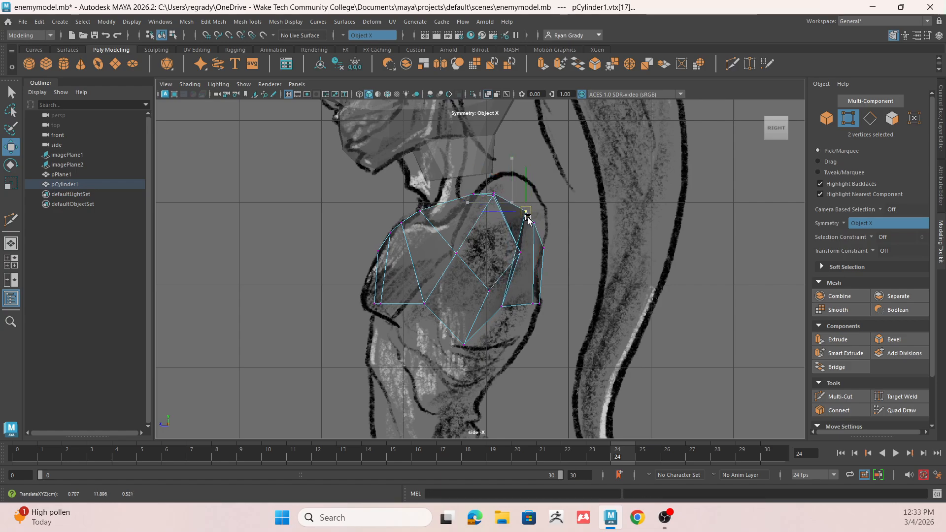
Move the bottom vertex behind the arm opening backward and lower the rearmost bottom vertex along the back outline
left_click(503, 308)
left_click_drag(504, 307, 538, 318)
left_click(540, 304)
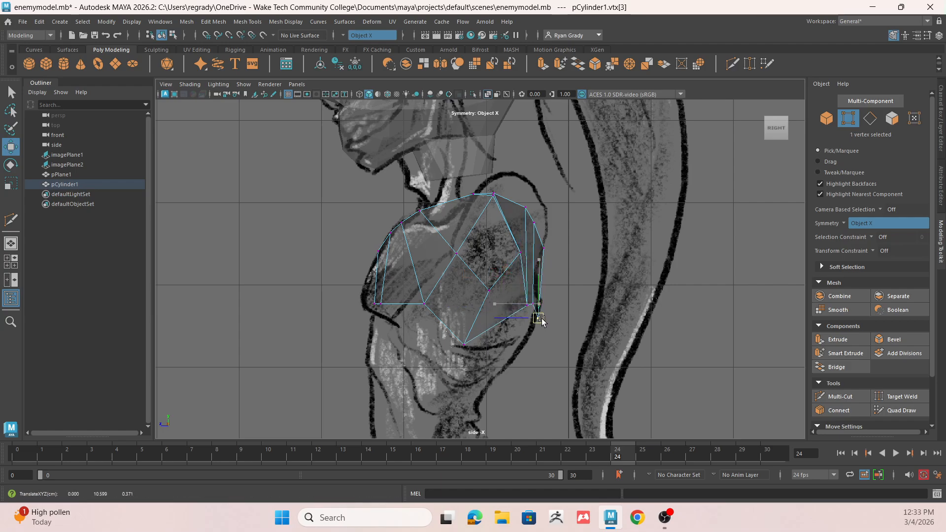
double_click(544, 249)
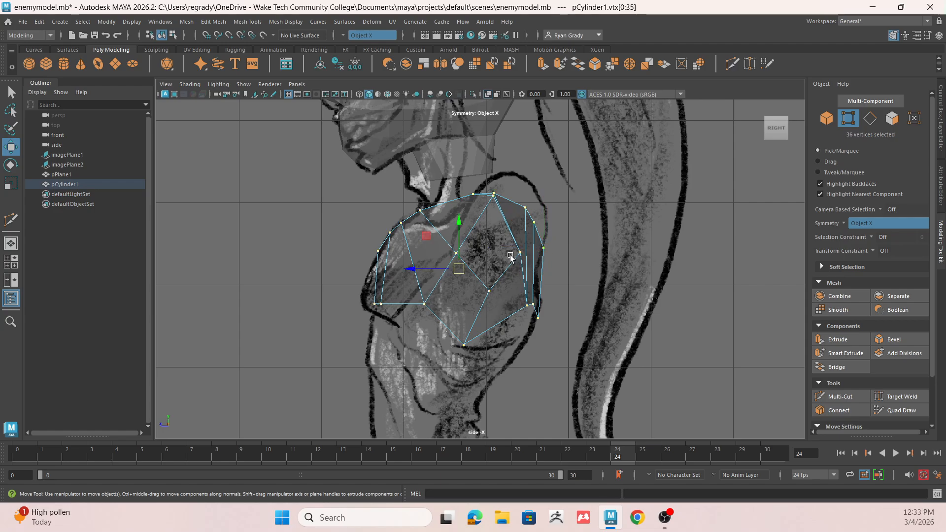
Nudge the arm opening's bottom vertex slightly up and backward
left_click(515, 260)
left_click(488, 292)
mouse_move(488, 291)
left_mouse_down()
mouse_move(493, 275)
mouse_move(493, 283)
left_mouse_up()
left_click(520, 251)
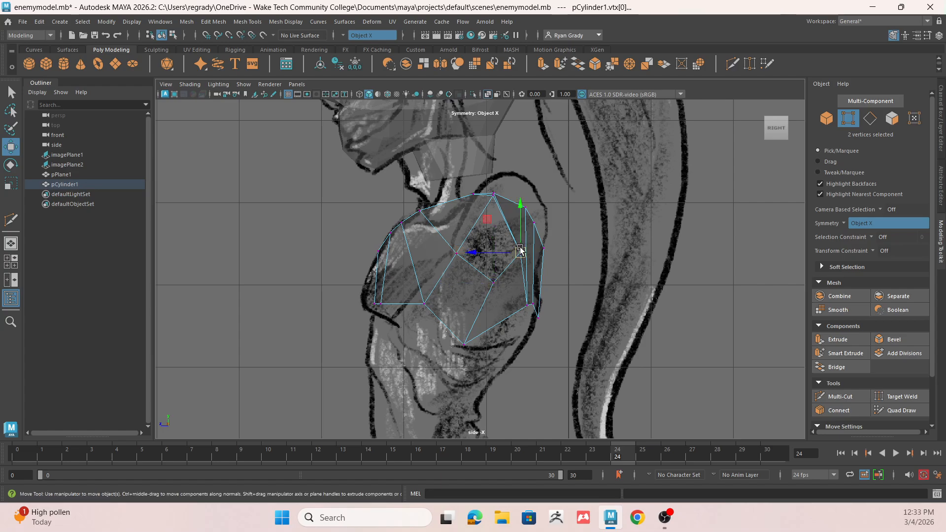
Pull the upper-back and shoulder-top vertices up and backward toward the shoulder blade outline, including the arm opening's top vertex
left_click(535, 221)
left_click_drag(534, 222, 506, 192)
left_click(527, 209)
left_click(496, 194)
left_click(494, 196)
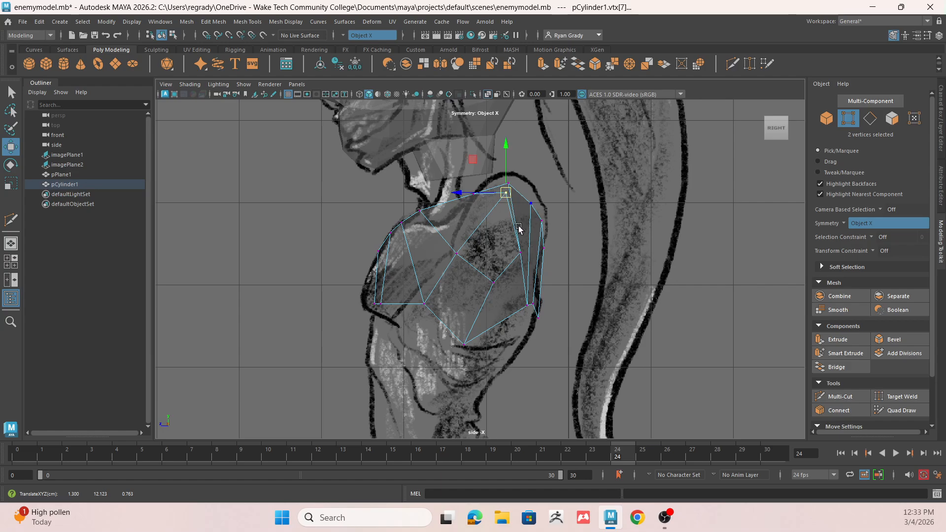
Shift the arm opening's rear, bottom and front vertices up and backward to make the opening more compact
left_click(519, 252)
left_click_drag(520, 253, 526, 237)
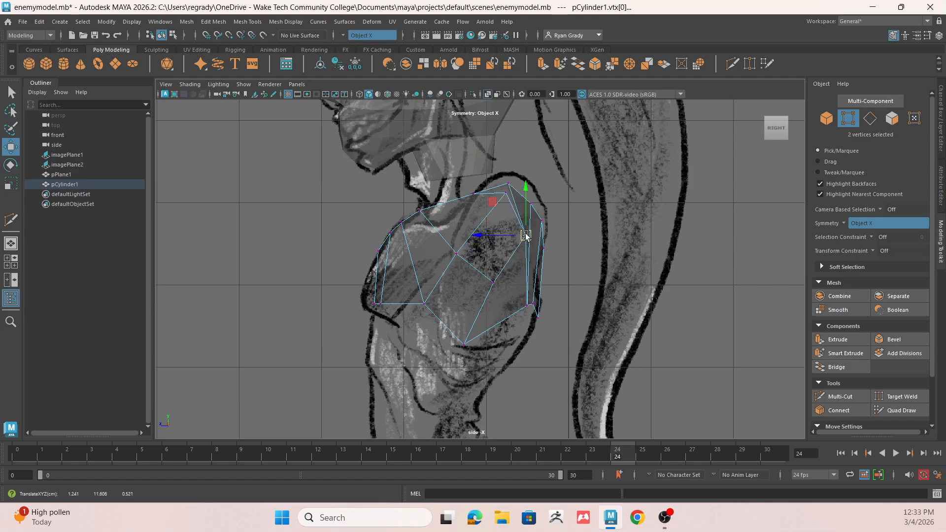
left_click(494, 283)
left_click_drag(493, 283, 467, 237)
left_click(458, 257)
Move the upper-back vertex slightly farther backward and align the bottom rear vertex with the back outline
left_click(534, 212)
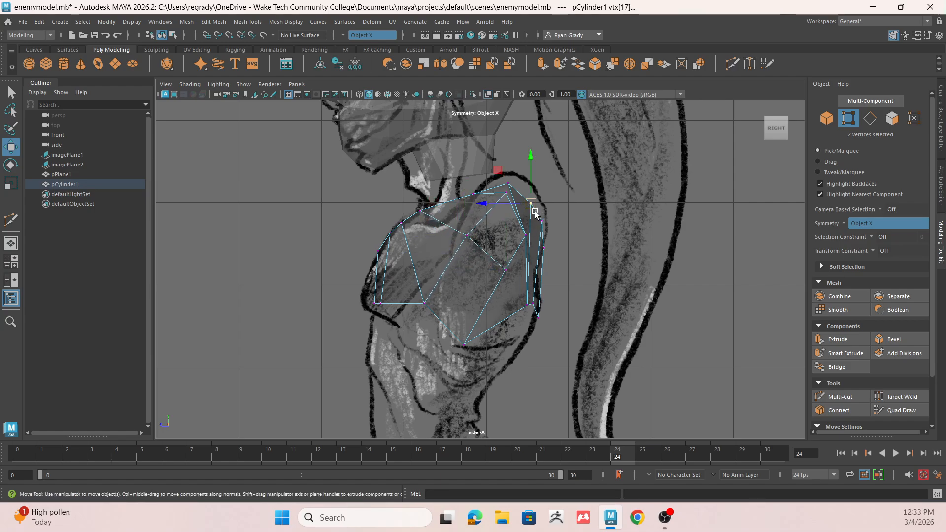
left_click_drag(536, 211, 542, 210)
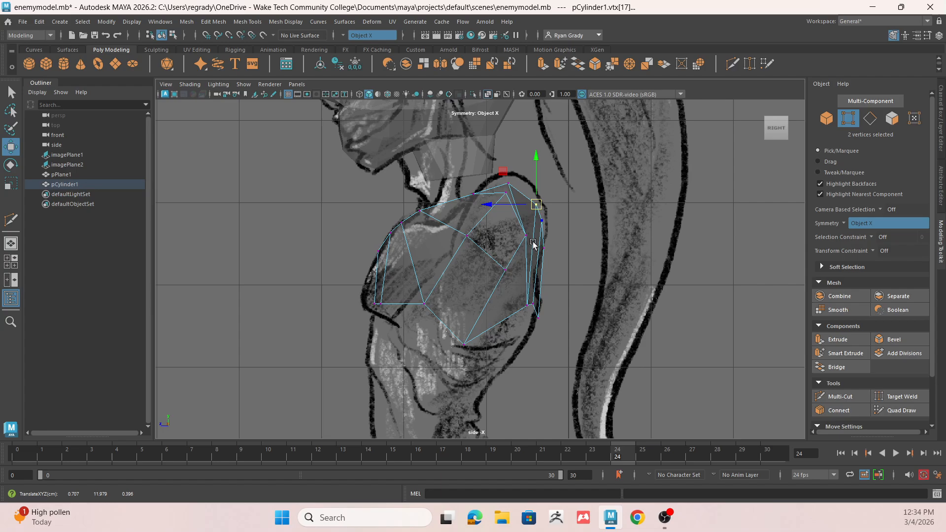
left_click(535, 305)
left_click_drag(535, 304, 533, 304)
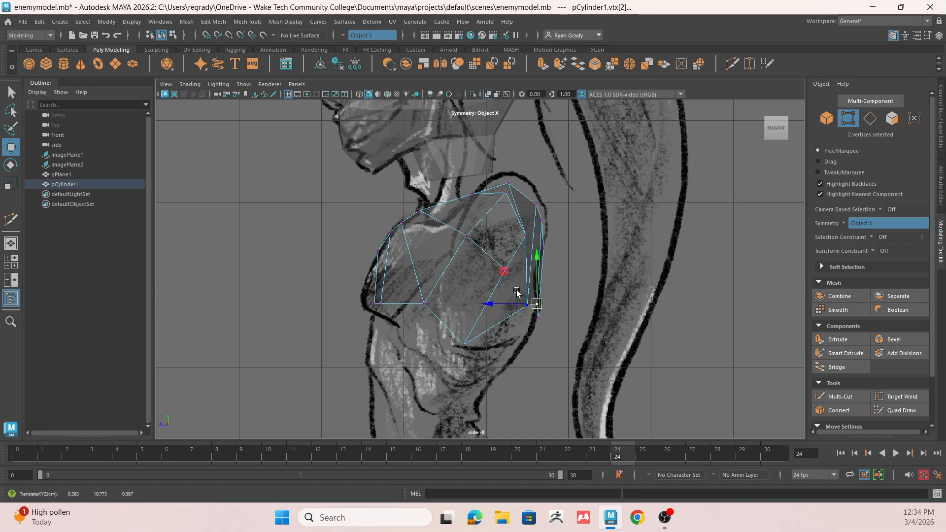
Raise the lowest vertex beneath the arm opening and shift it slightly backward
left_click(493, 351)
left_click(487, 304)
right_click_drag(493, 221, 451, 221)
left_click(465, 343)
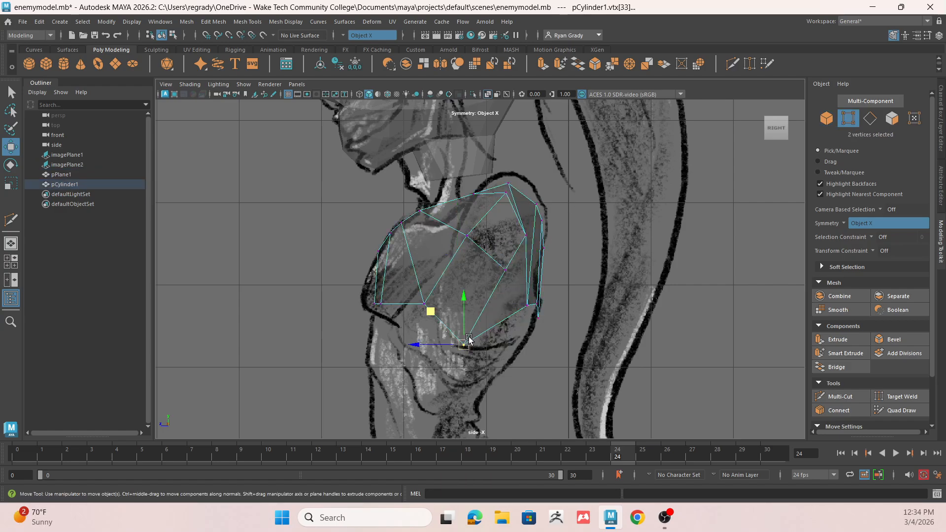
left_click_drag(465, 344, 474, 327)
Circularize the arm opening's border edge loop and check the torso in the perspective and four-view layouts
right_click_drag(506, 234, 492, 179)
double_click(495, 207)
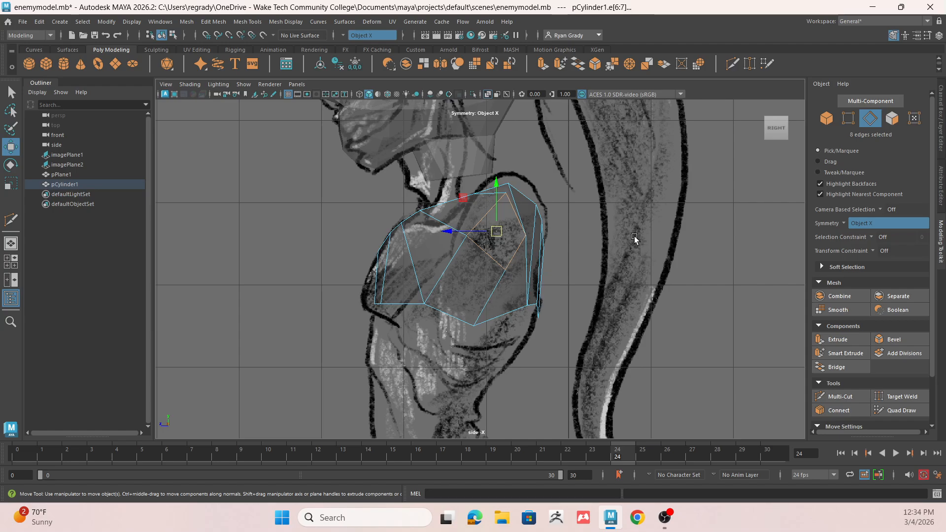
left_click(700, 64)
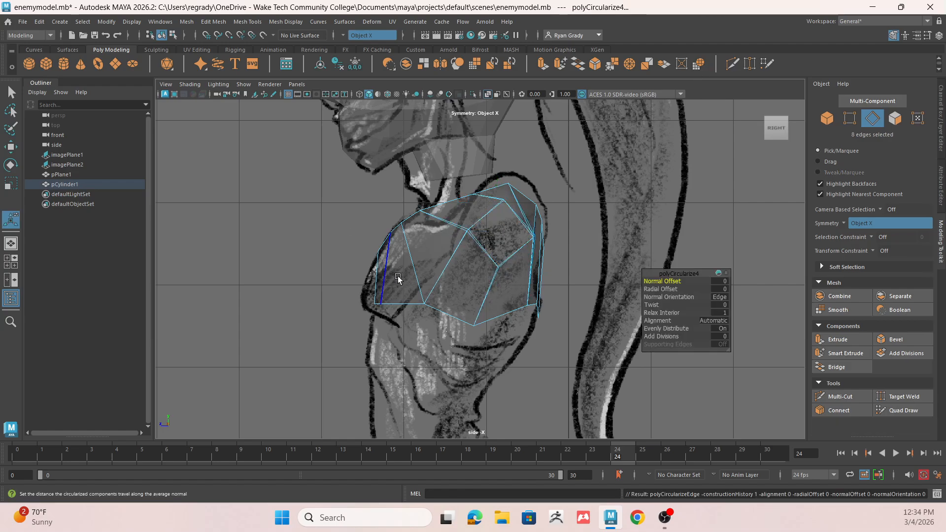
left_click(10, 244)
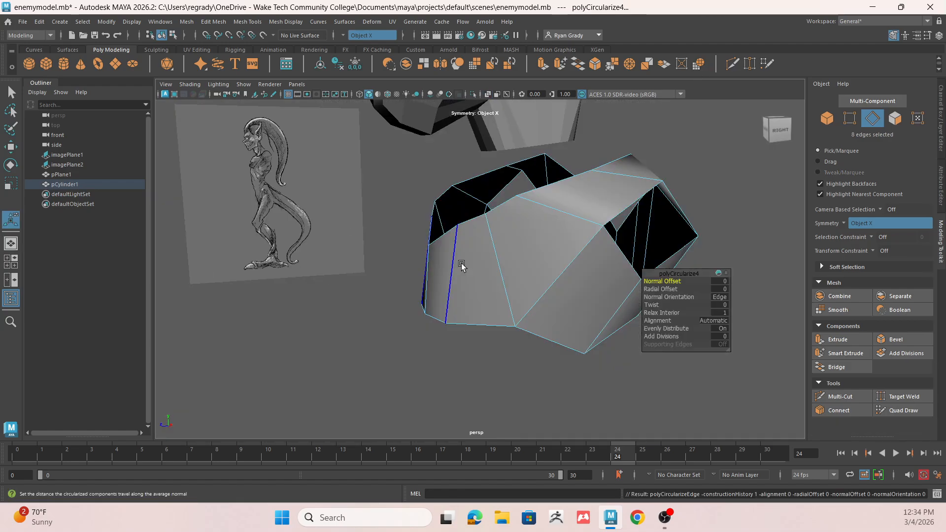
left_click_drag(477, 253, 549, 249, "alt")
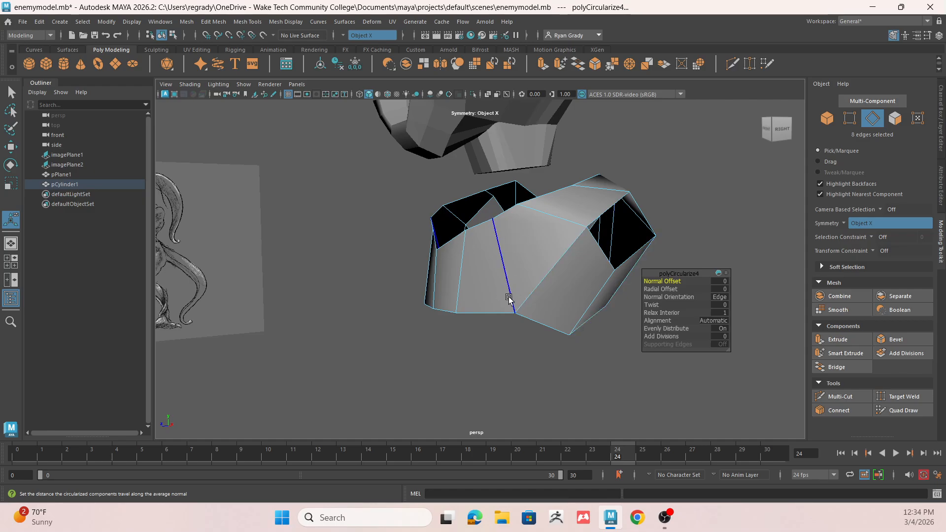
left_click(10, 260)
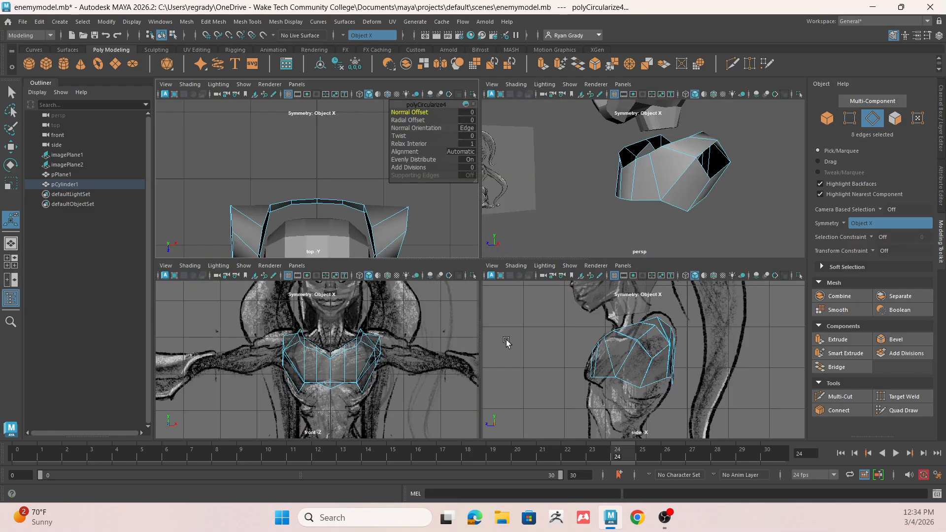
Edit the torso's vertices and shift the lower front-side vertex slightly up and forward, mirrored on both sides
scroll(767, 364, "up", 3)
right_click(672, 157)
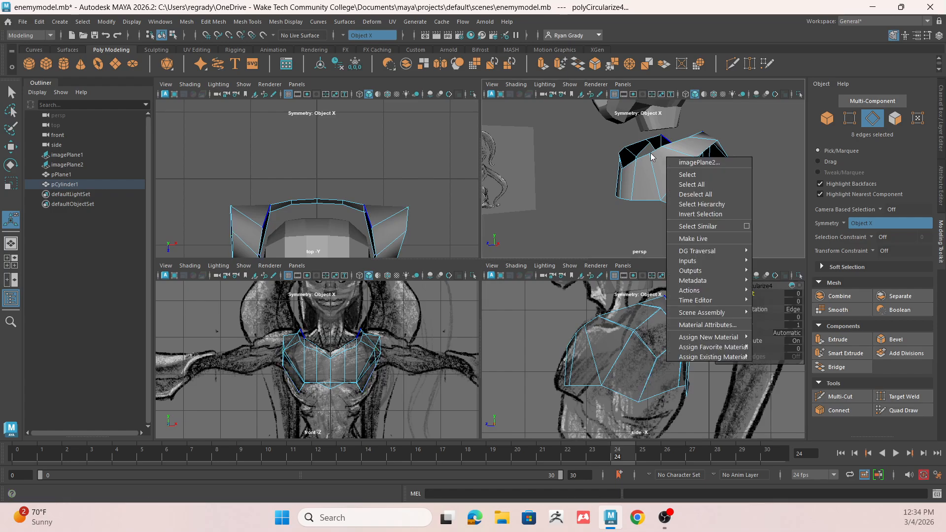
right_click_drag(621, 180, 594, 180)
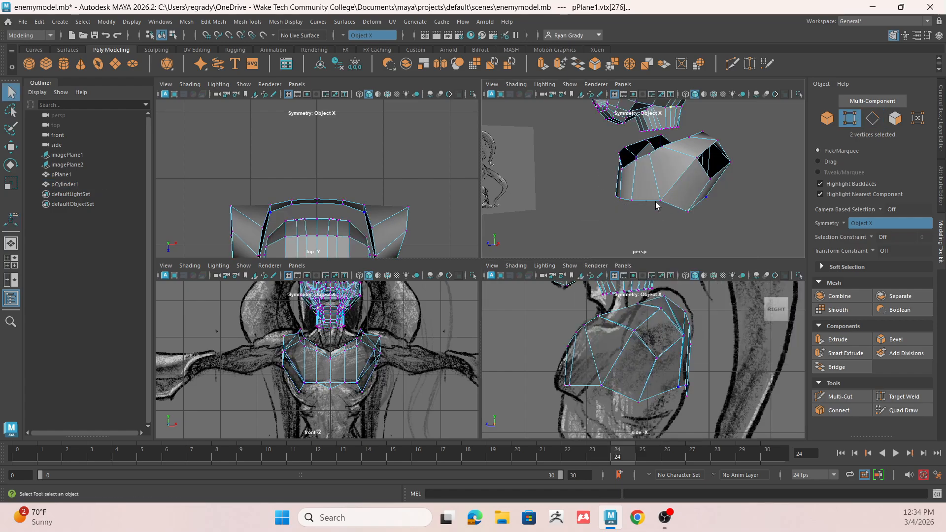
left_click(649, 154)
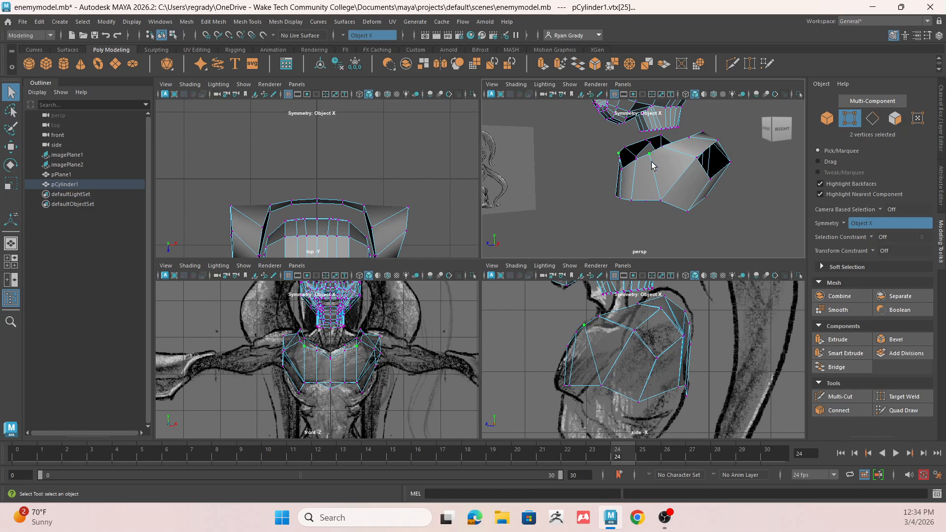
key("F8")
left_click(606, 389)
left_click(606, 381)
right_click_drag(636, 365, 594, 219)
key("w")
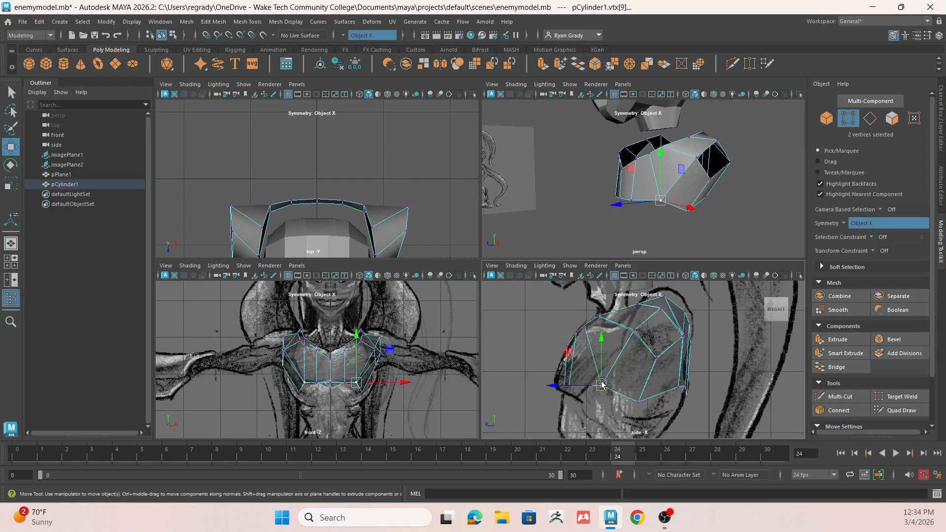
left_click_drag(601, 386, 596, 379)
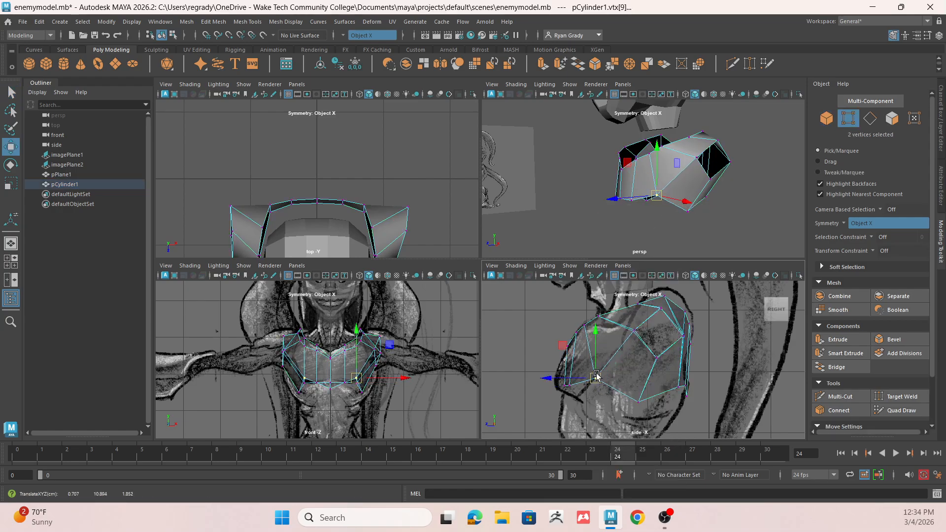
Pull the bottom front vertices forward to the chest outline in the side reference, lowering those beside the center
left_click(636, 333)
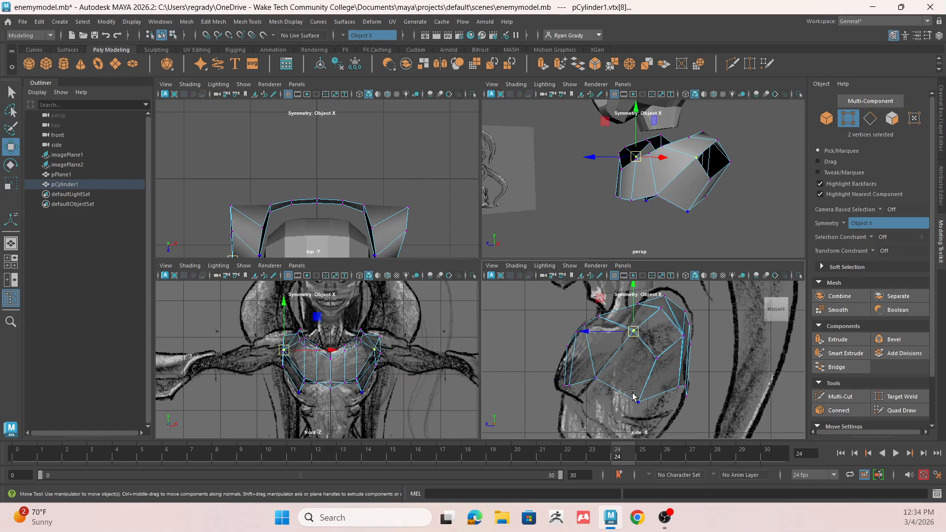
left_click_drag(661, 143, 655, 221, "alt")
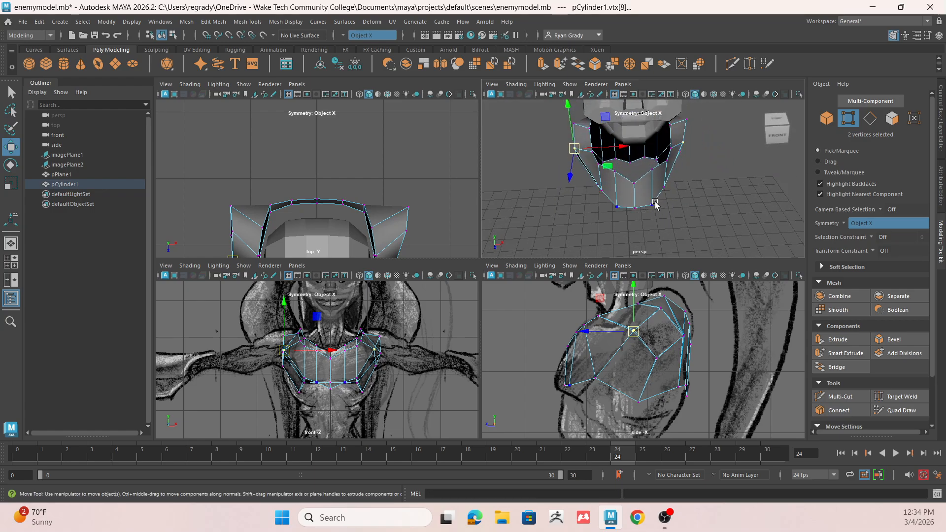
left_click(602, 192)
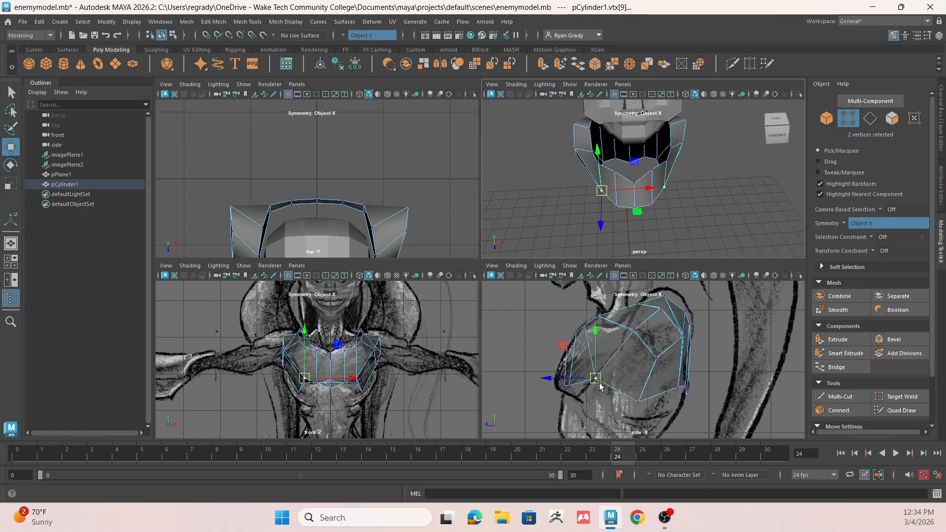
left_click_drag(595, 383, 580, 400)
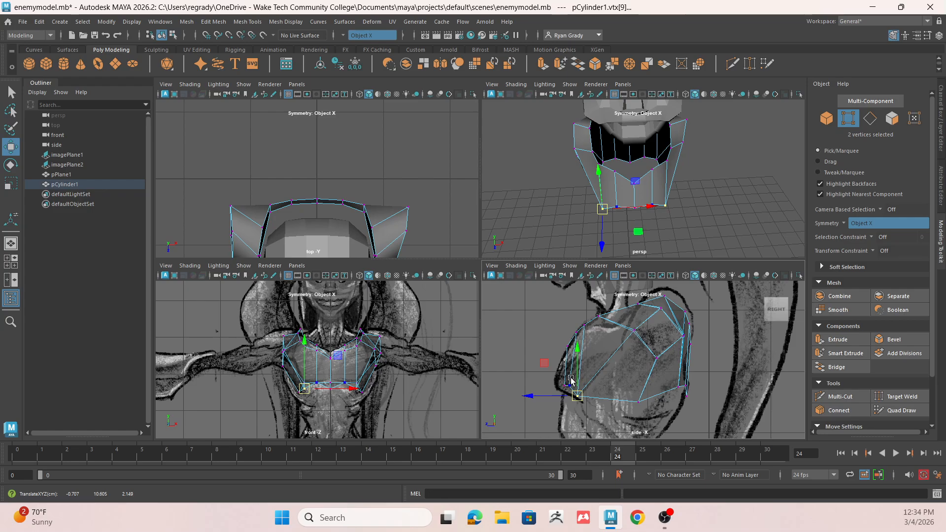
left_click(564, 385)
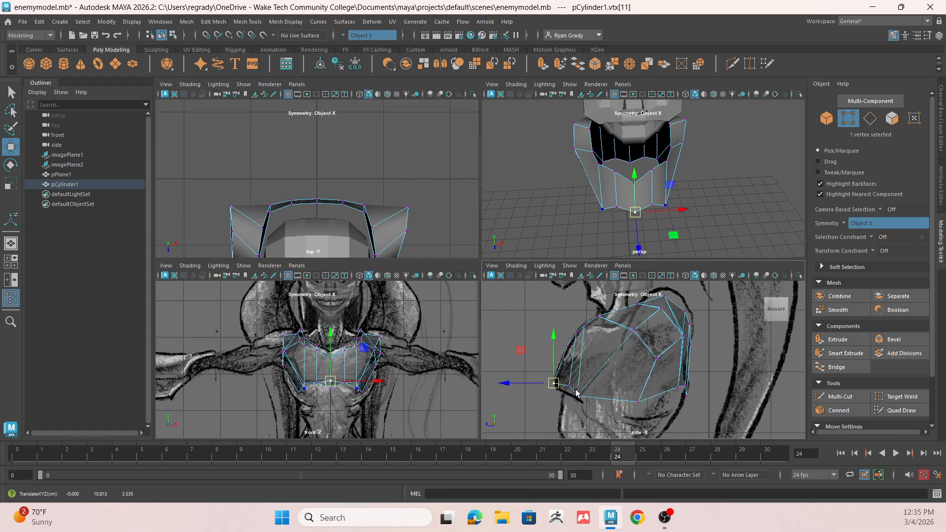
left_click(576, 398)
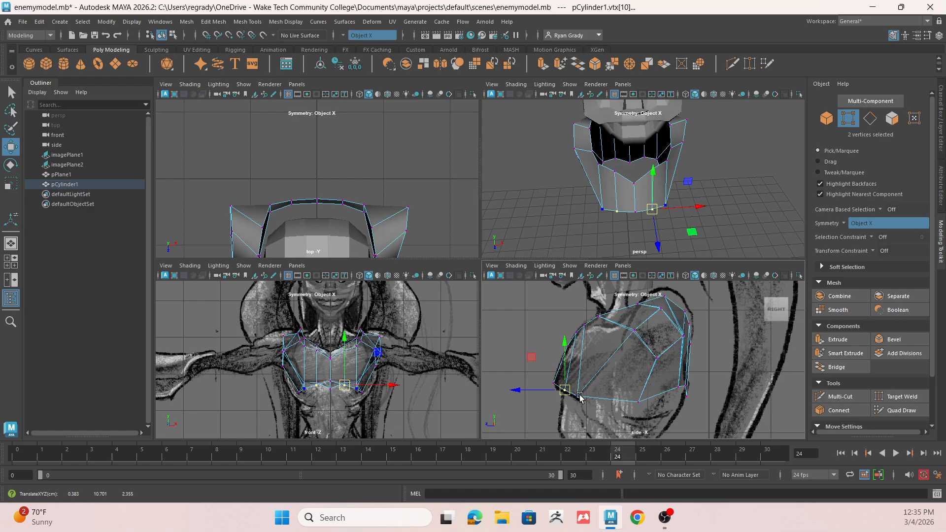
left_click_drag(577, 401, 579, 403)
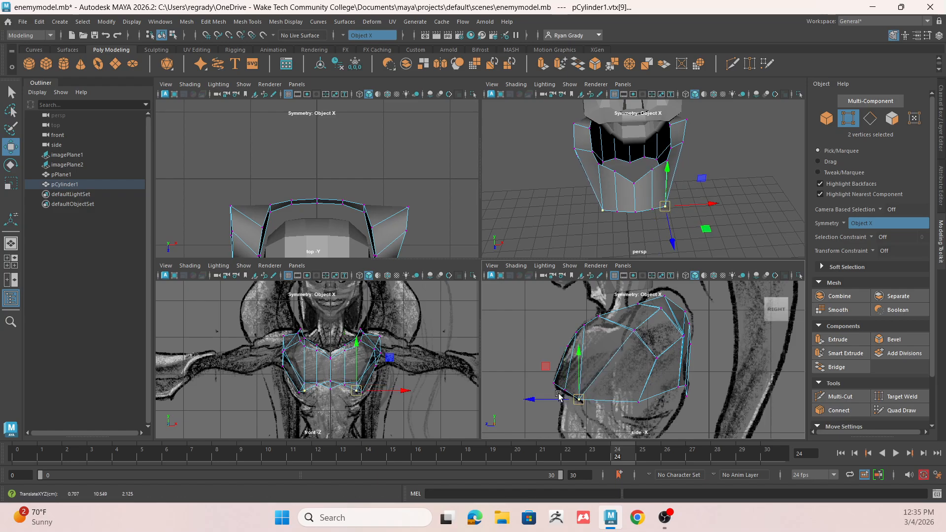
Align the bottom center back vertex with the lower chest edge in the front view
scroll(290, 415, "up", 3)
scroll(324, 391, "up", 2)
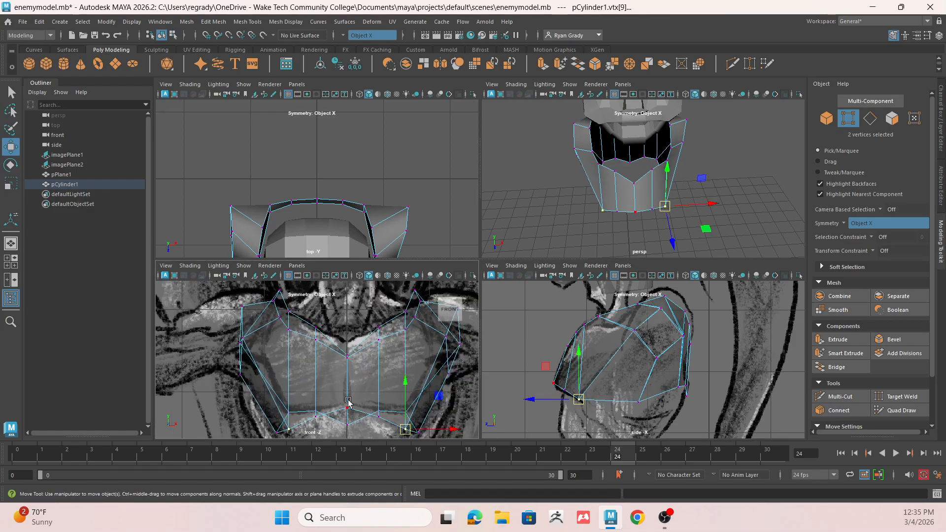
left_click(350, 426)
left_click_drag(350, 426, 351, 408)
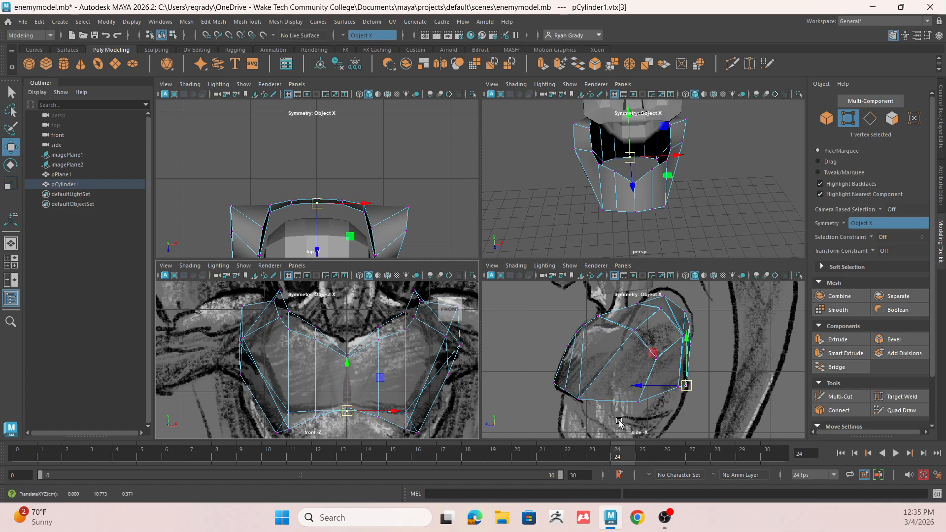
Move the lower front-side vertices up and backward, away from the chest's front tip
left_click(578, 399)
left_click_drag(578, 400, 596, 383)
left_click(573, 393)
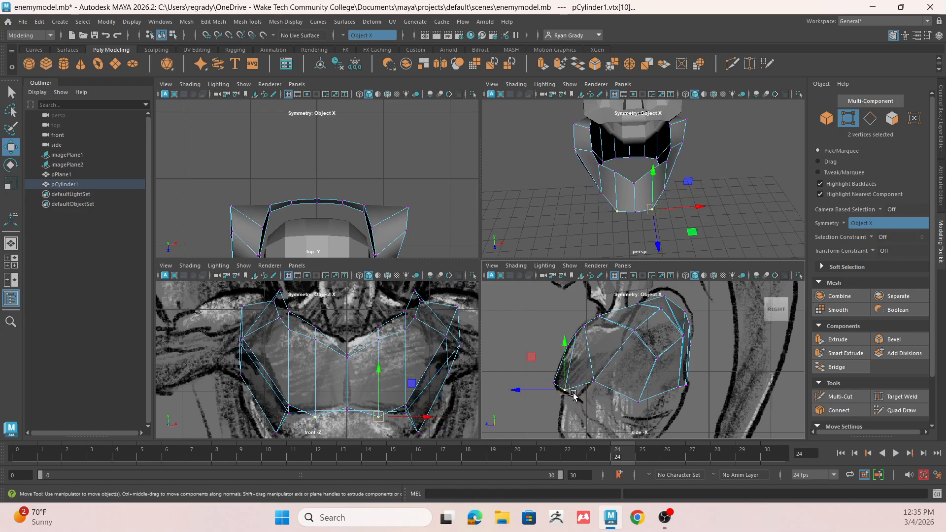
left_click(561, 391)
left_click(606, 380)
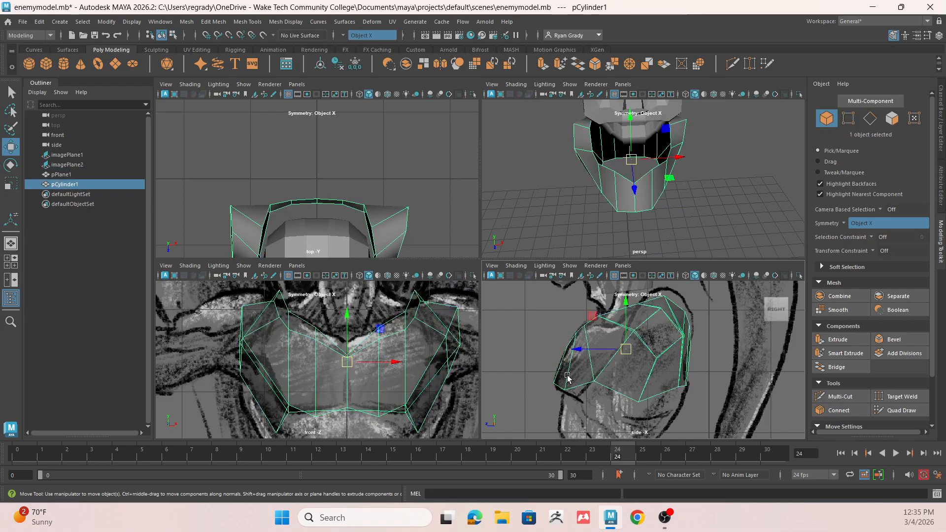
right_click(406, 392)
left_click(396, 341)
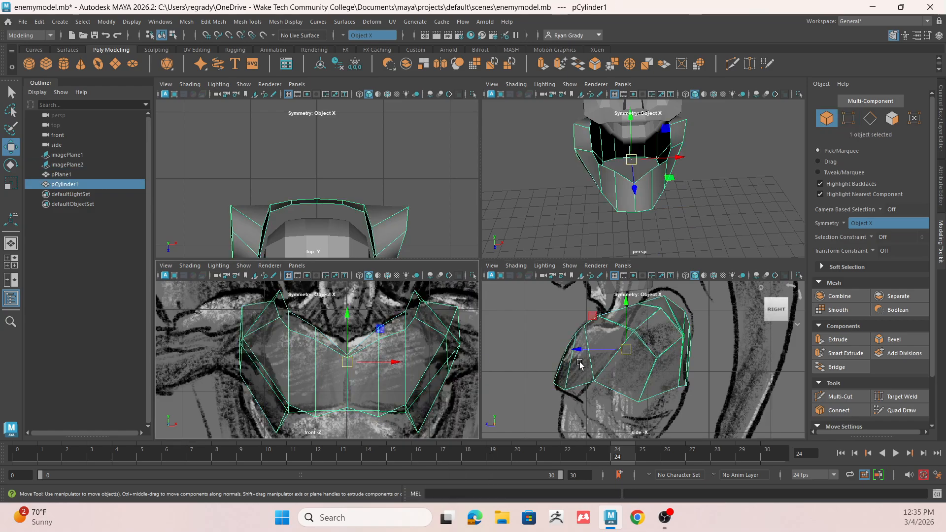
Raise the lowest vertex beneath the arm opening level with the torso's bottom edge and shift it slightly outward
right_click_drag(634, 372, 638, 224)
left_click(640, 403)
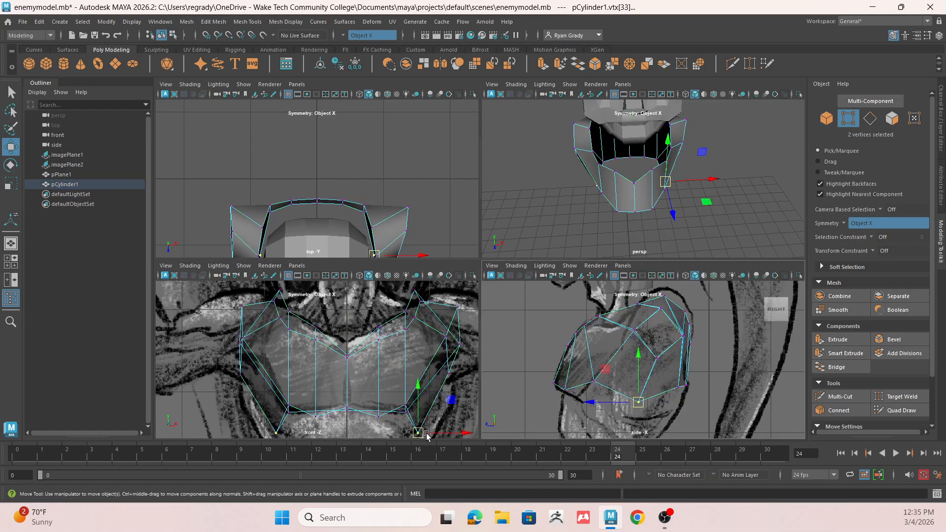
left_click_drag(427, 436, 428, 414)
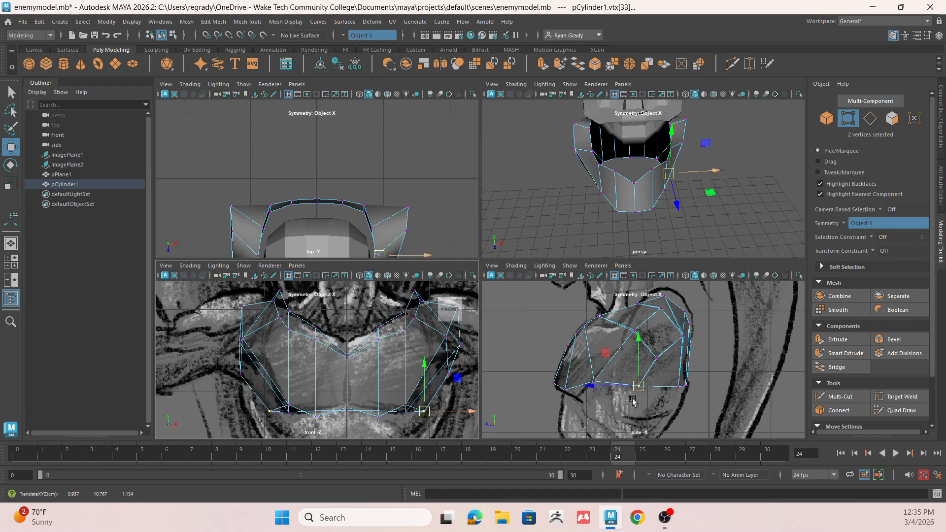
Move the center front neckline vertex and the pair beside it up and backward to flatten the neckline's V shape
left_click(577, 330)
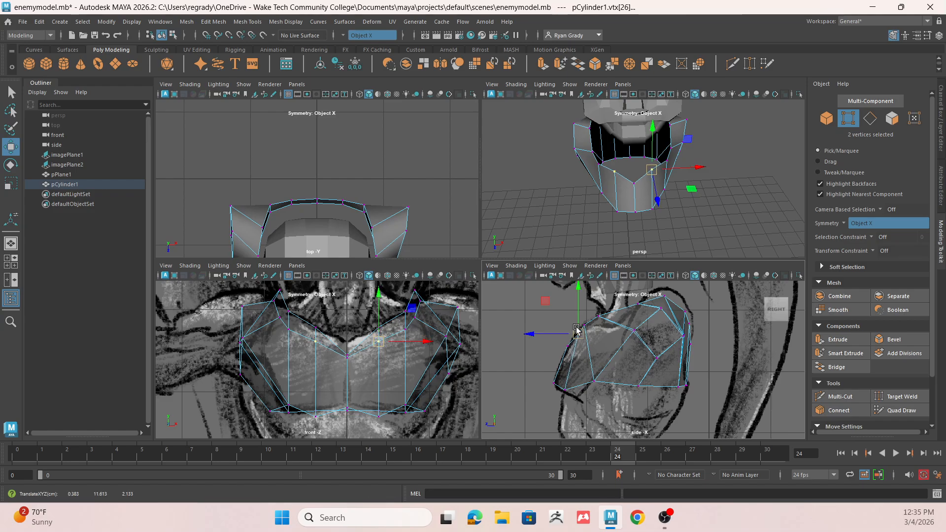
left_click(634, 182)
left_click(633, 186)
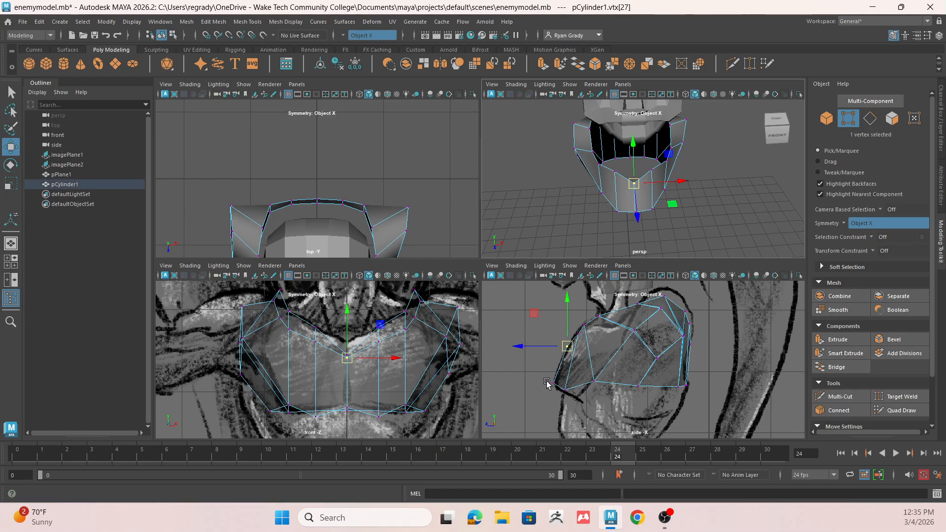
left_click(568, 348)
left_click_drag(568, 349, 583, 326)
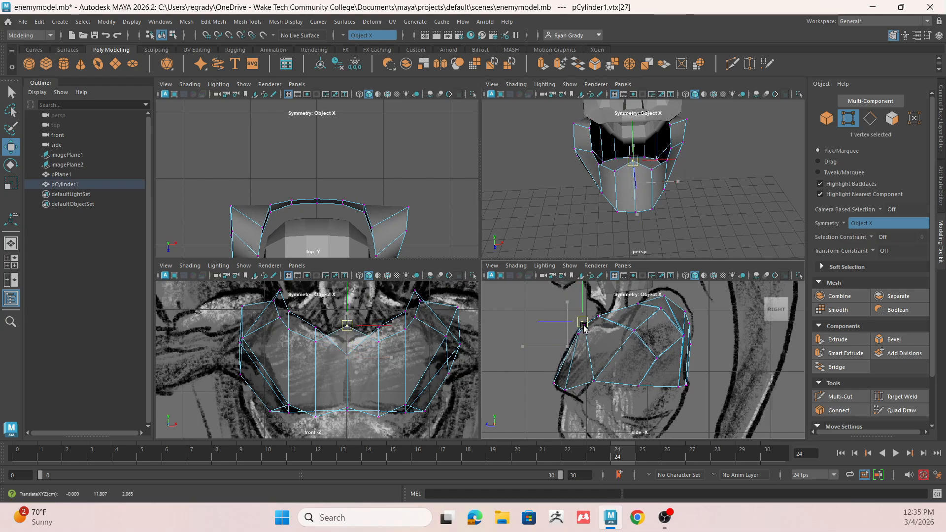
left_click(651, 171)
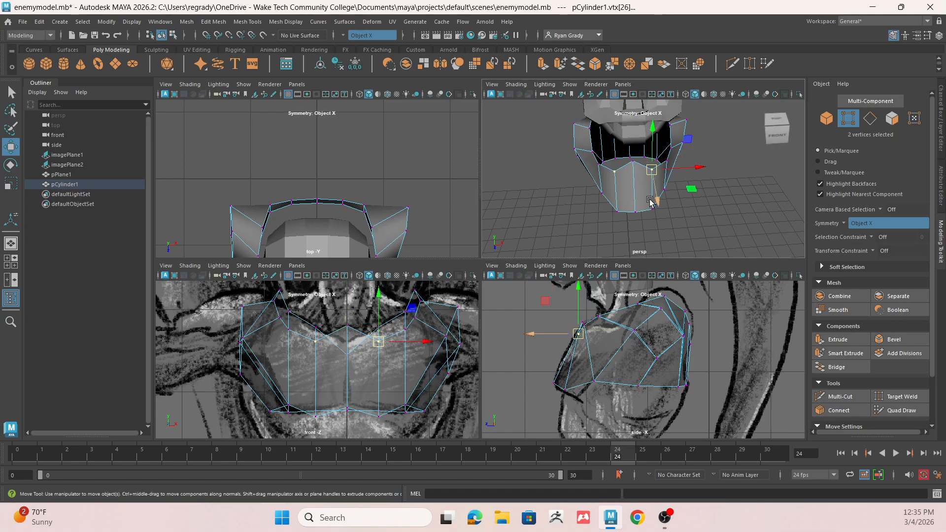
left_click_drag(578, 334, 594, 329)
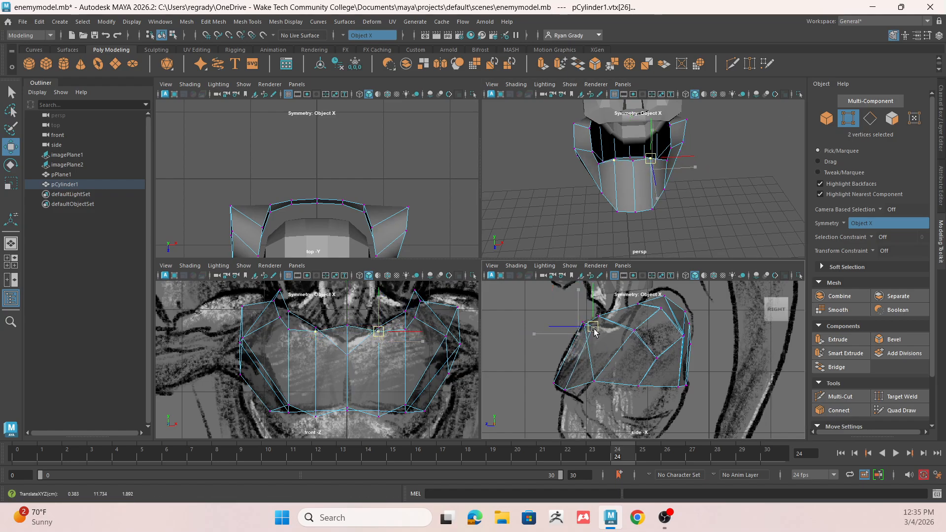
Move the outer front neckline vertices up and back toward the shoulders, then bring the center front and back neckline vertices close in height
left_click(597, 165)
left_click_drag(582, 331, 654, 319)
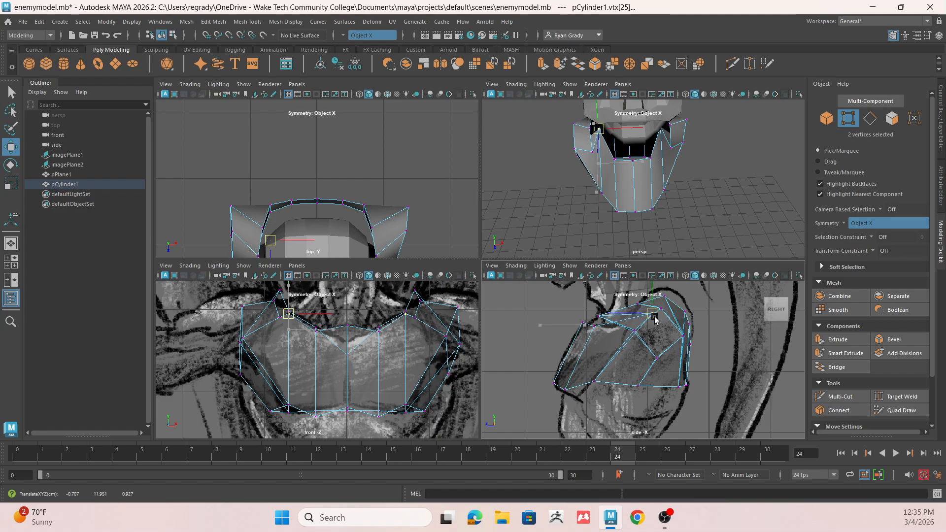
left_click(348, 327)
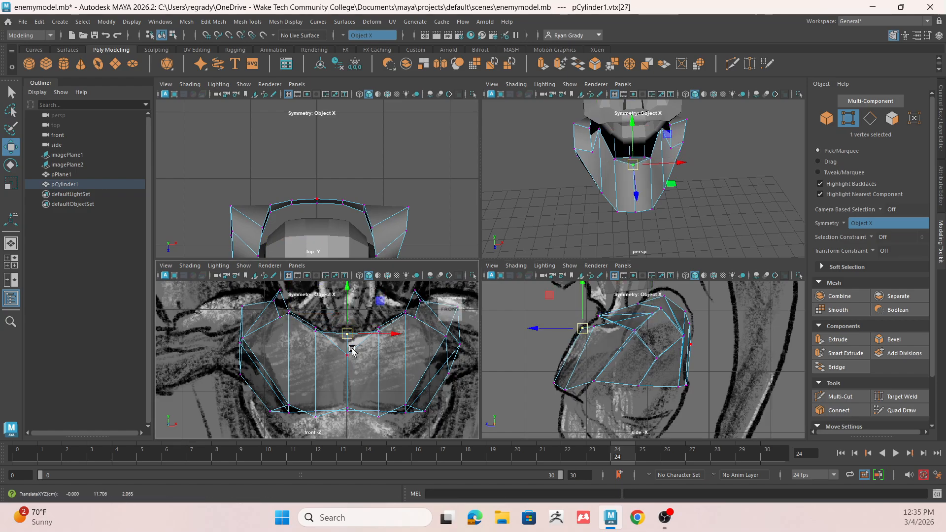
left_click(349, 338)
left_click_drag(349, 338, 349, 333)
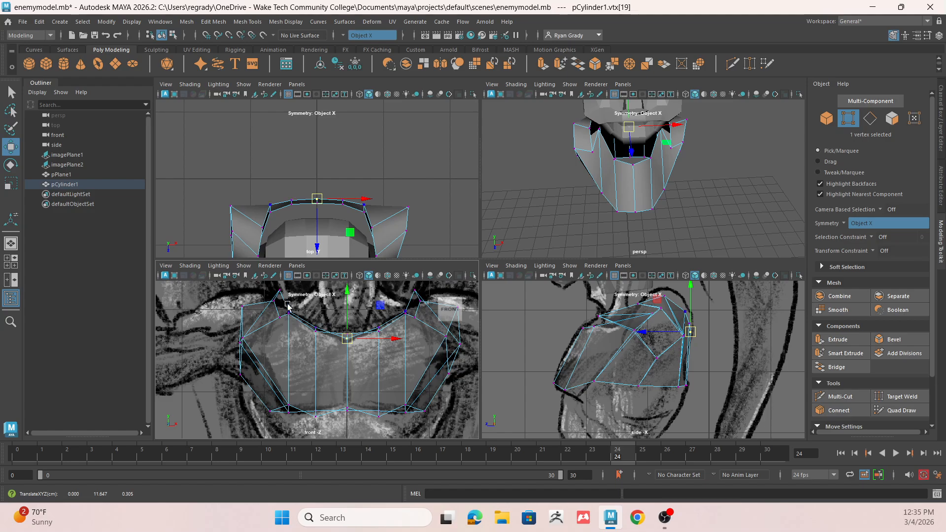
Raise the front shoulder vertices slightly outward and lower the rear shoulder-top vertices to smooth the shoulder line
left_click(262, 293)
left_click_drag(264, 295, 273, 299)
left_click(281, 317)
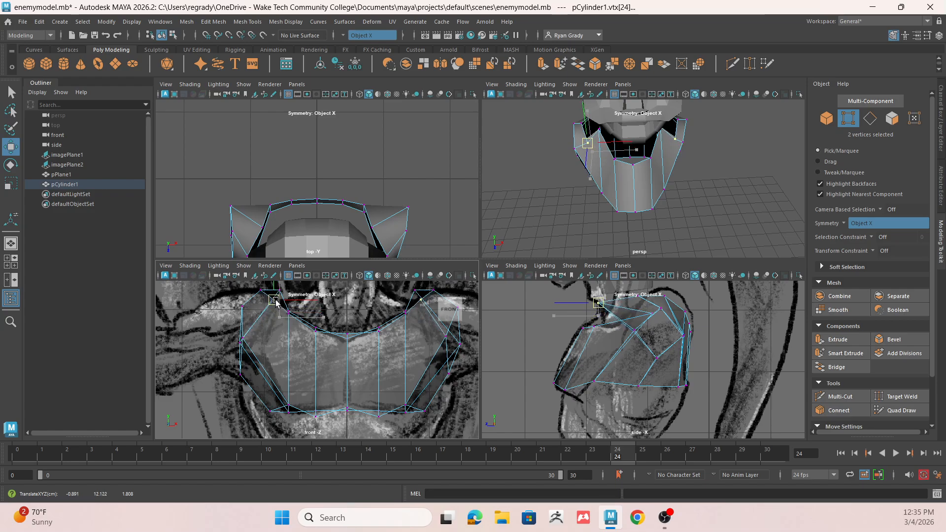
left_click(418, 296)
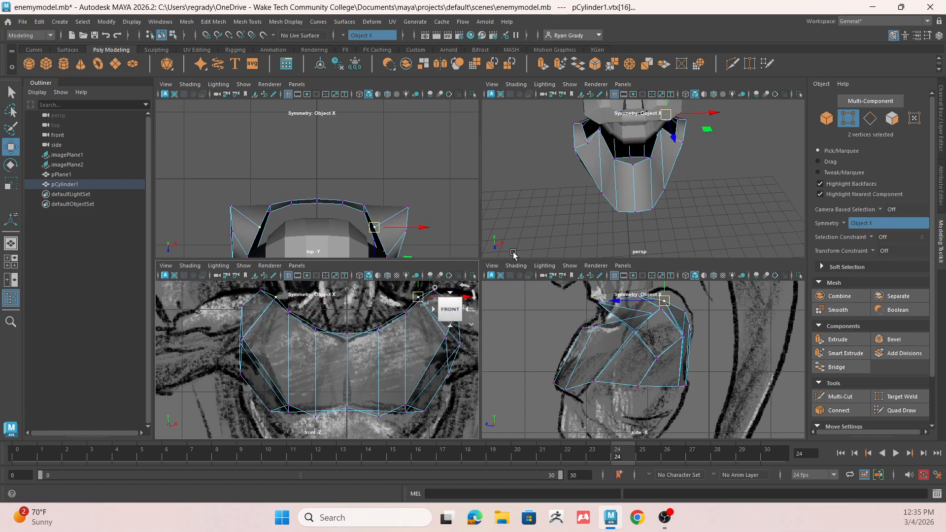
Push the bottom front center vertex and its neighboring pair backward, and raise the pair slightly to even the lower edge
left_click_drag(513, 253, 644, 193, "alt")
left_click(585, 200)
left_click(651, 218)
left_click_drag(656, 227, 647, 217)
left_click(660, 206)
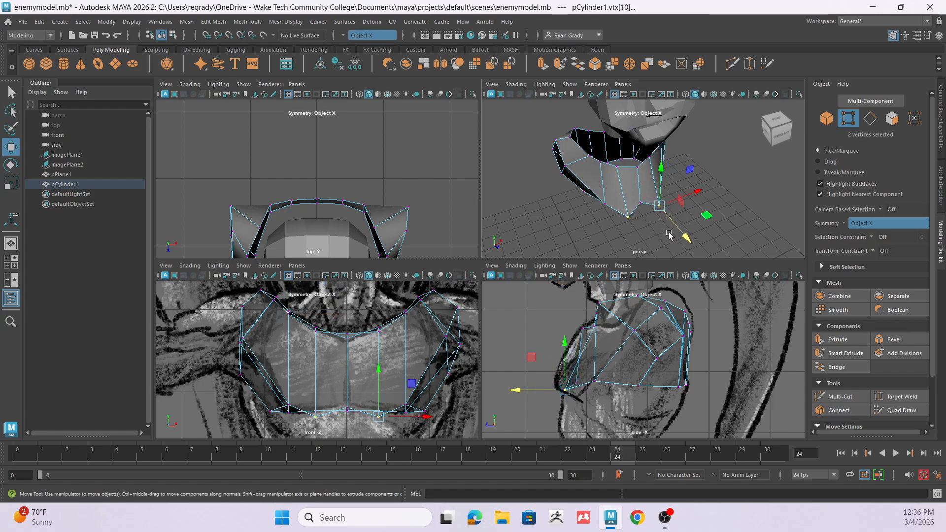
left_click(628, 218)
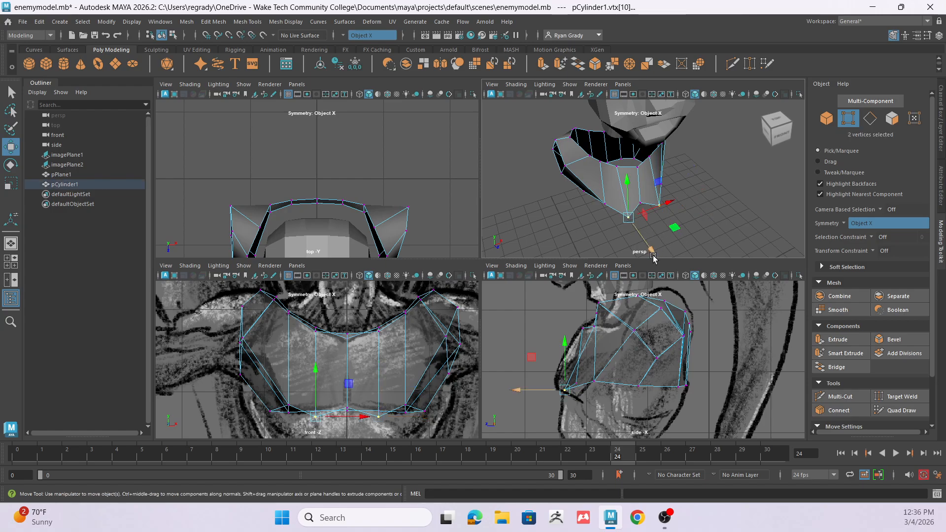
left_click_drag(653, 258, 690, 192)
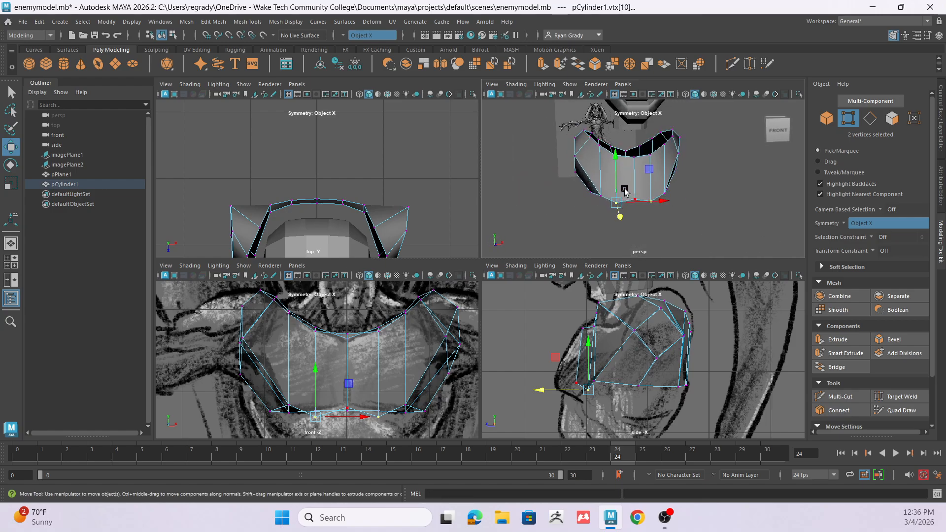
left_click_drag(615, 187, 616, 182)
Push the bottom front center vertex farther back in line with its neighboring vertices
left_click_drag(663, 243, 651, 226, "alt")
left_click(628, 149)
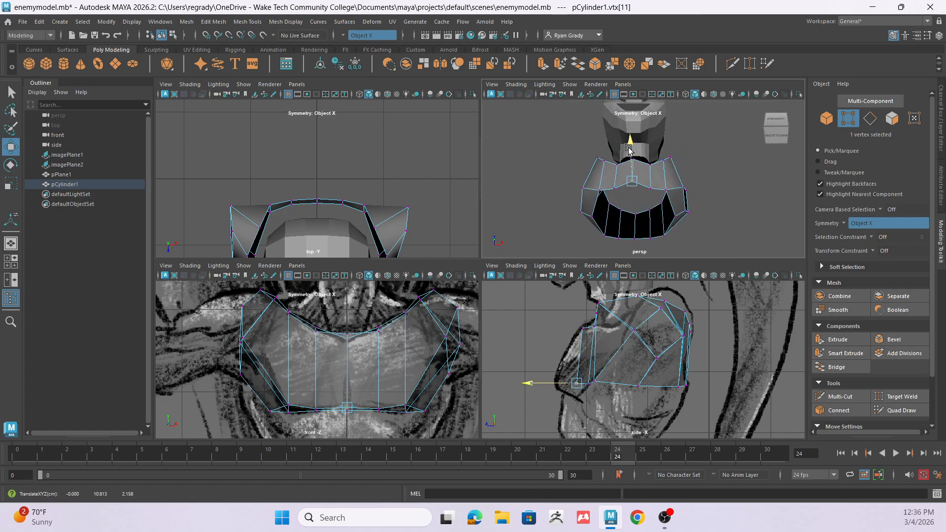
left_click_drag(629, 150, 630, 157)
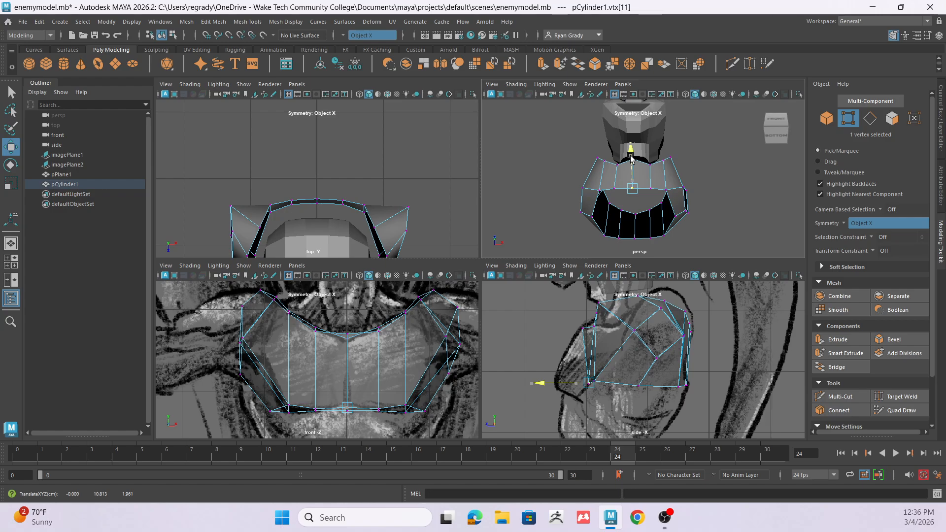
Move the neckline vertex pair nearest the shoulders backward and slightly down to follow the side reference
left_click_drag(630, 157, 659, 207, "alt")
left_click(633, 163)
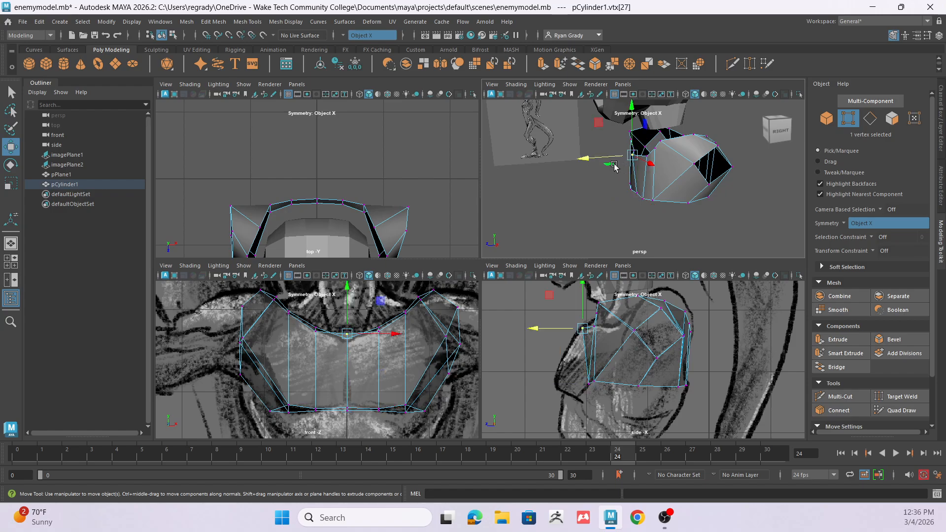
left_click(613, 164)
left_click_drag(613, 164, 671, 156, "alt")
left_click(674, 155)
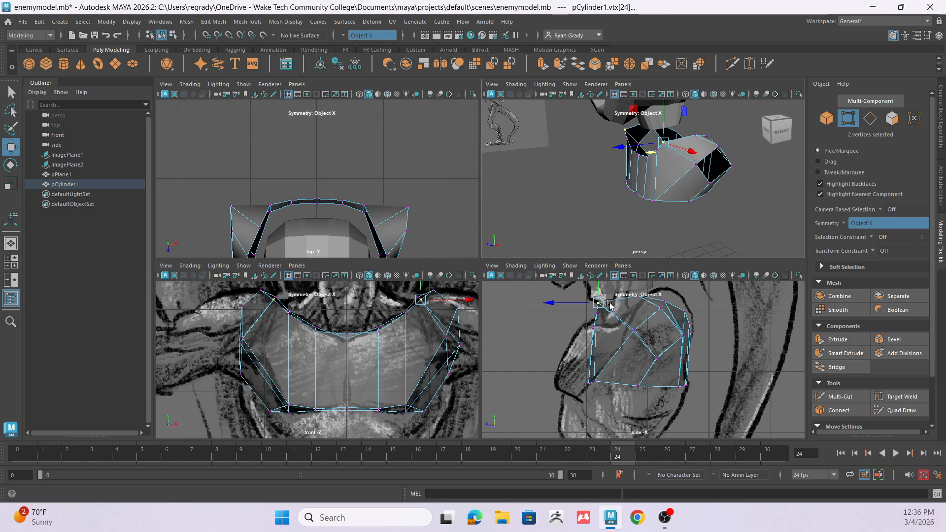
left_click_drag(598, 302, 616, 312)
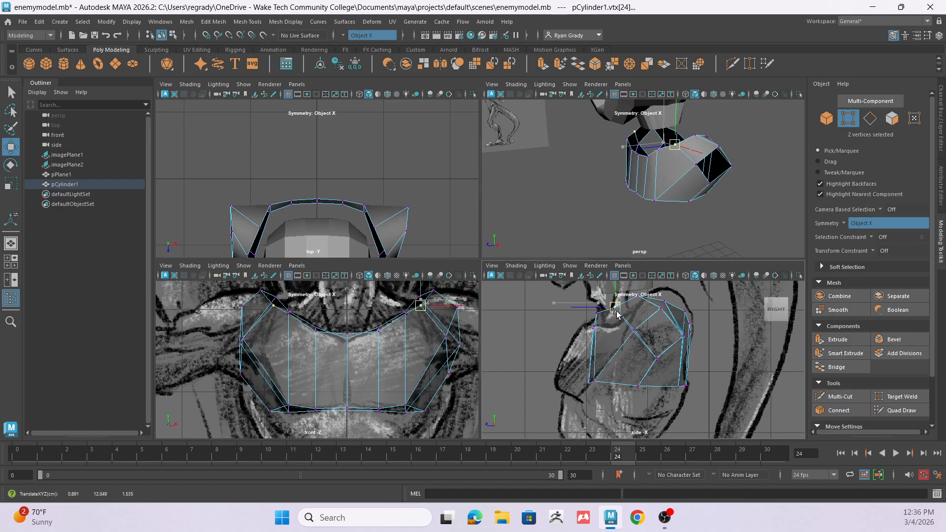
Move the next front neckline vertex pair toward the center slightly backward and down to even the collar line
left_click(661, 153)
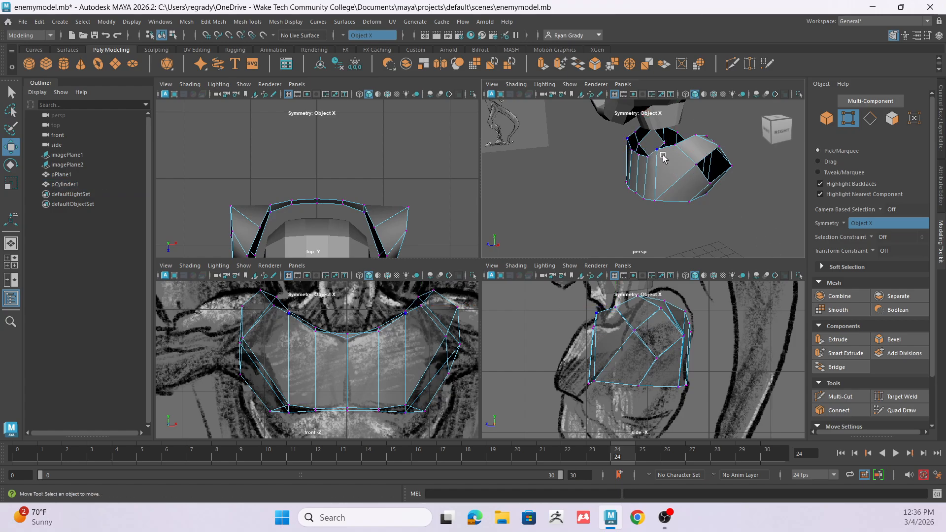
left_click(657, 149)
left_click_drag(595, 315, 606, 320)
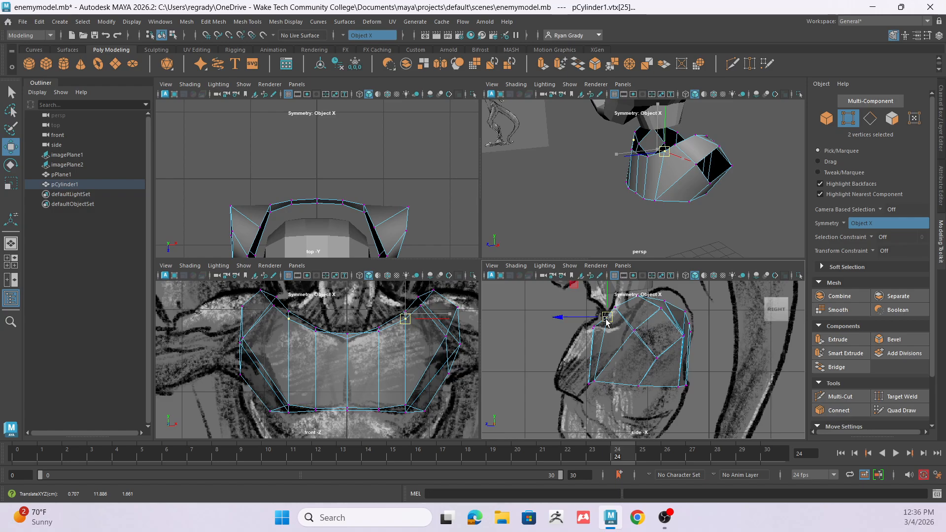
left_click(699, 210)
left_click_drag(668, 202, 625, 185, "alt")
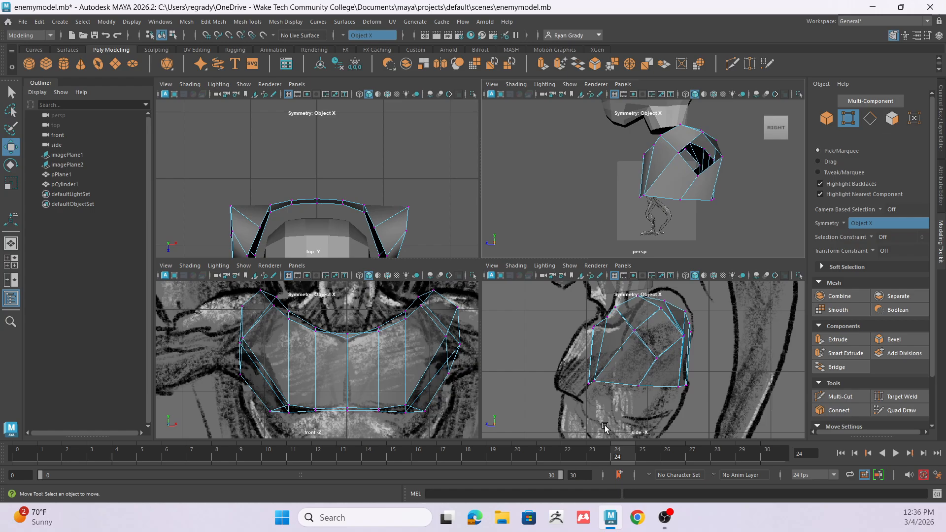
Extrude the torso's bottom border edge loop down and slightly forward along the side reference to start the abdomen
scroll(626, 386, "down", 4)
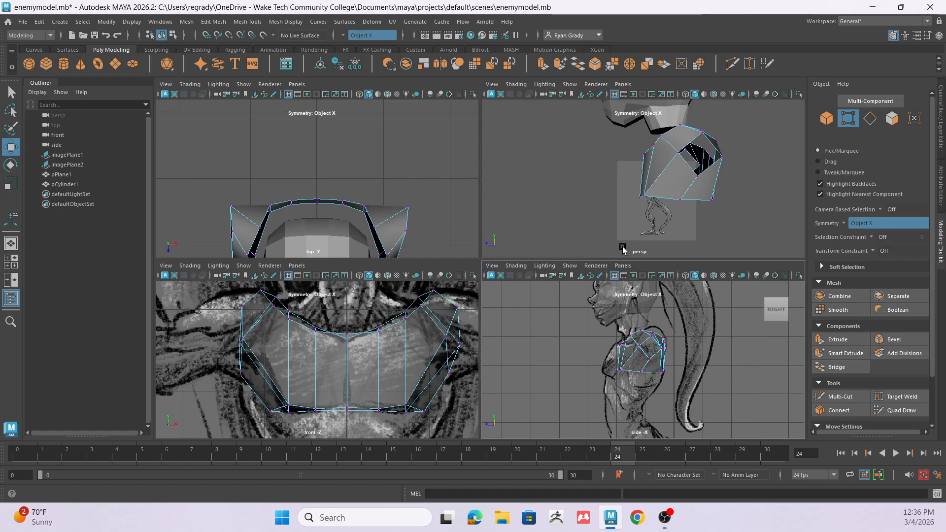
mouse_move(653, 202)
left_mouse_down("alt")
mouse_move(636, 197)
mouse_move(647, 192)
left_mouse_up("alt")
right_click(648, 191)
right_click_drag(646, 188, 646, 163)
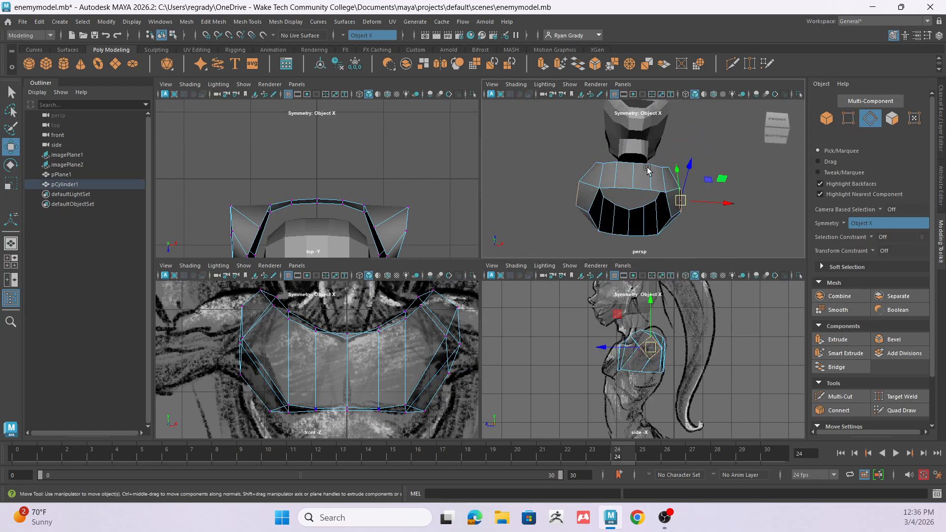
double_click(629, 190)
mouse_move(658, 217)
left_mouse_down("alt")
mouse_move(656, 191)
mouse_move(655, 217)
left_mouse_up("alt")
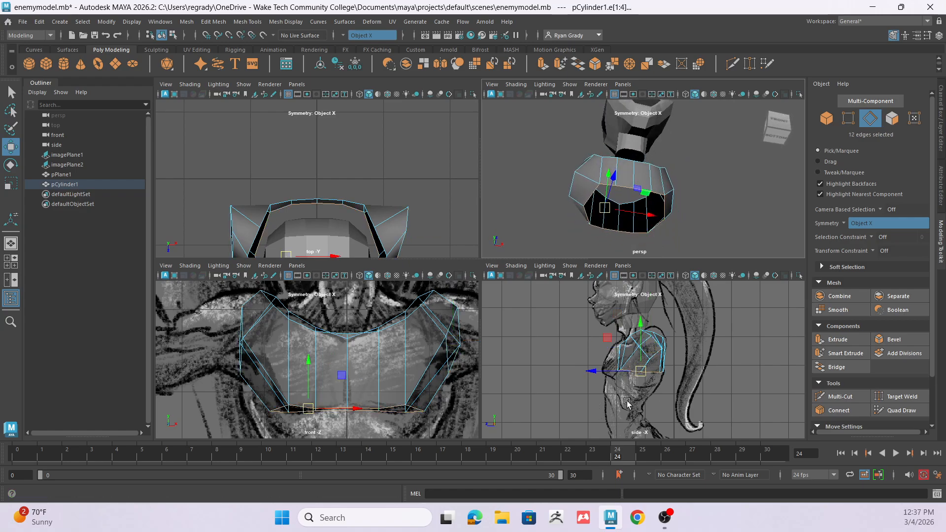
middle_click_drag(627, 403, 665, 355, "alt")
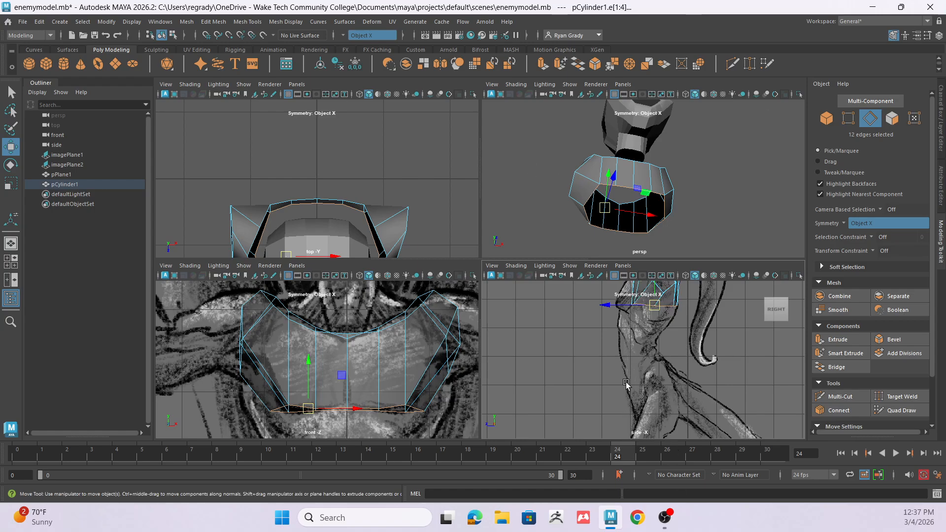
middle_click_drag(625, 384, 603, 419, "alt")
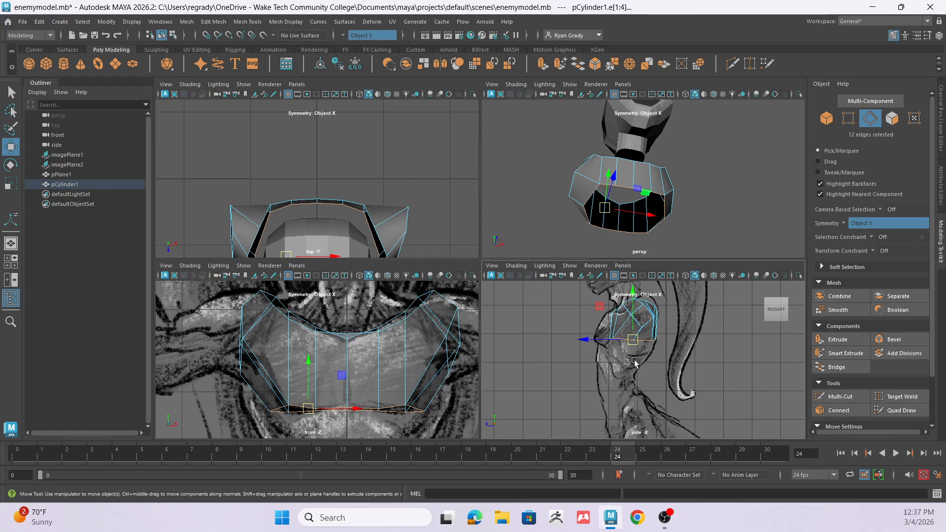
key("ctrl+e")
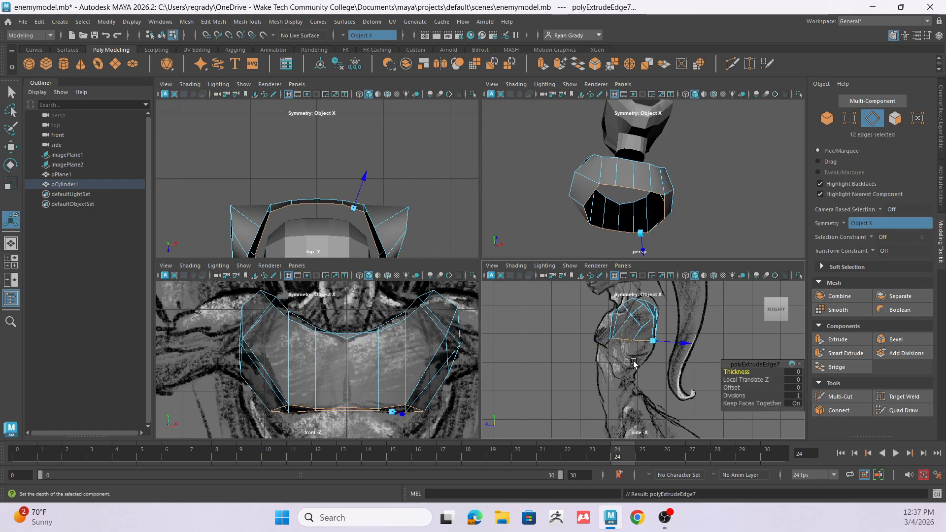
key("w")
left_click_drag(630, 345, 614, 380)
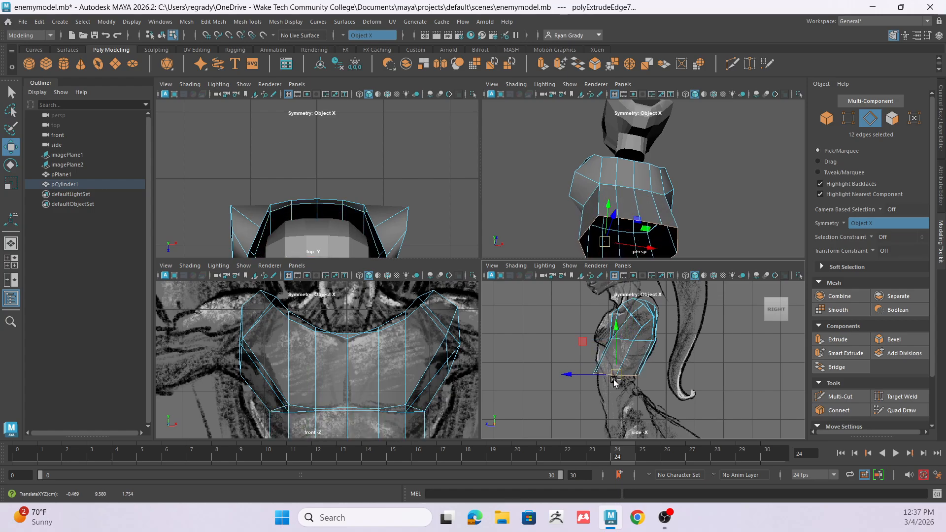
Narrow the extruded lower edge loop to the front reference's waist width and raise it slightly
scroll(409, 389, "down", 5)
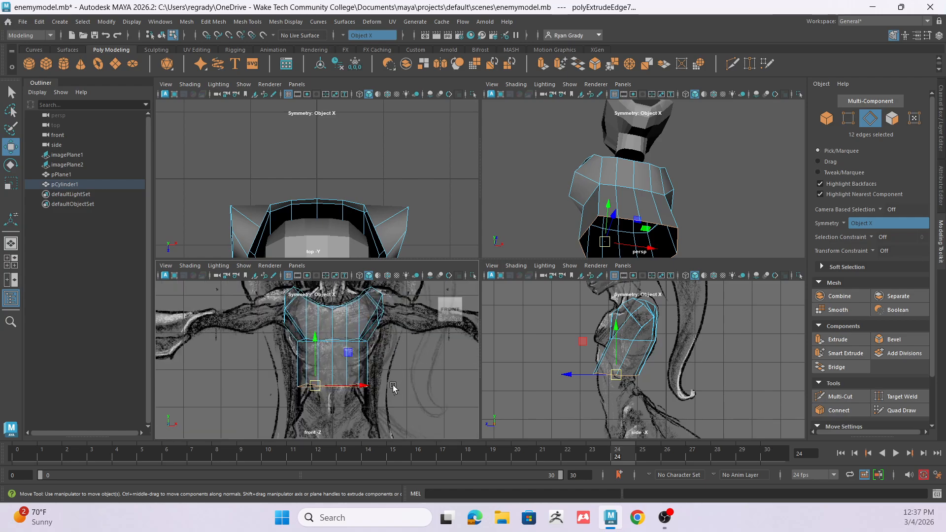
key("r")
left_click_drag(366, 385, 345, 384)
key("w")
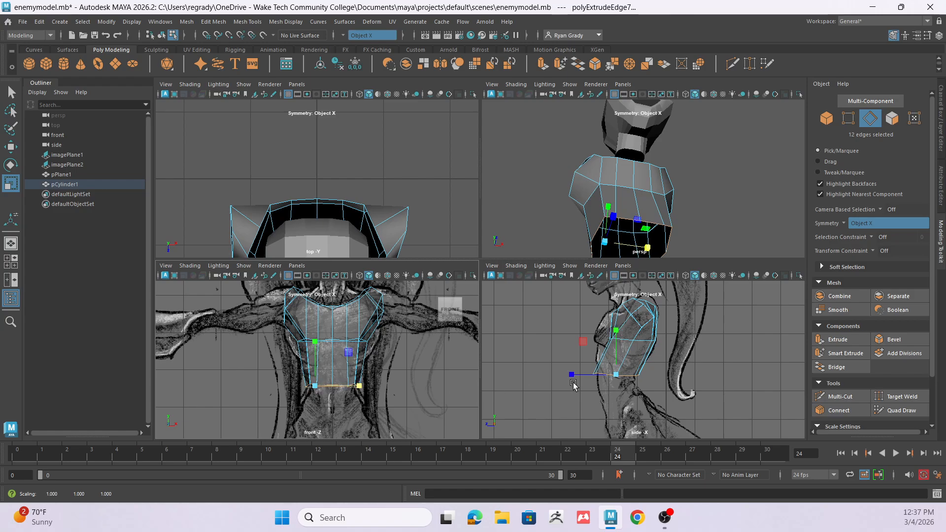
left_click(613, 365)
left_click_drag(618, 377, 619, 365)
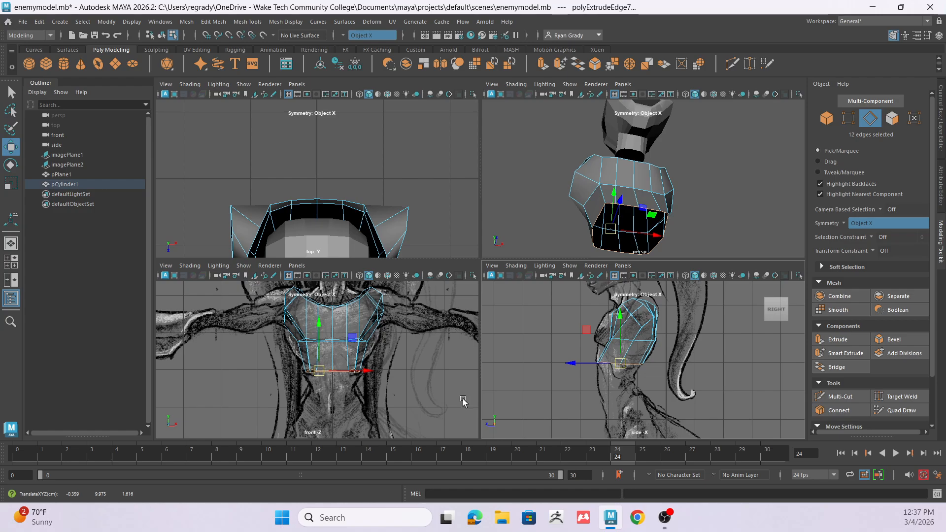
key("r")
left_click_drag(365, 370, 376, 378)
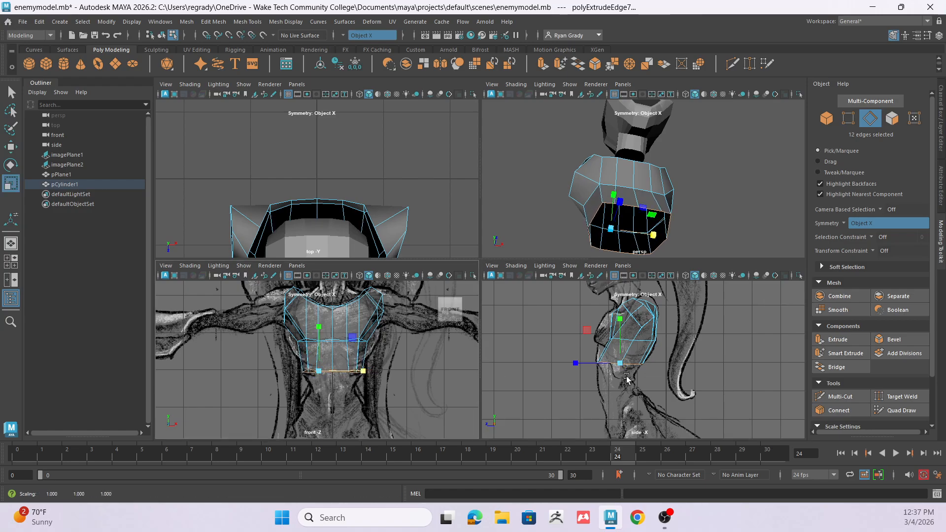
Extrude the lower edge loop farther down the abdomen and tilt it to follow the side reference
key("ctrl+e")
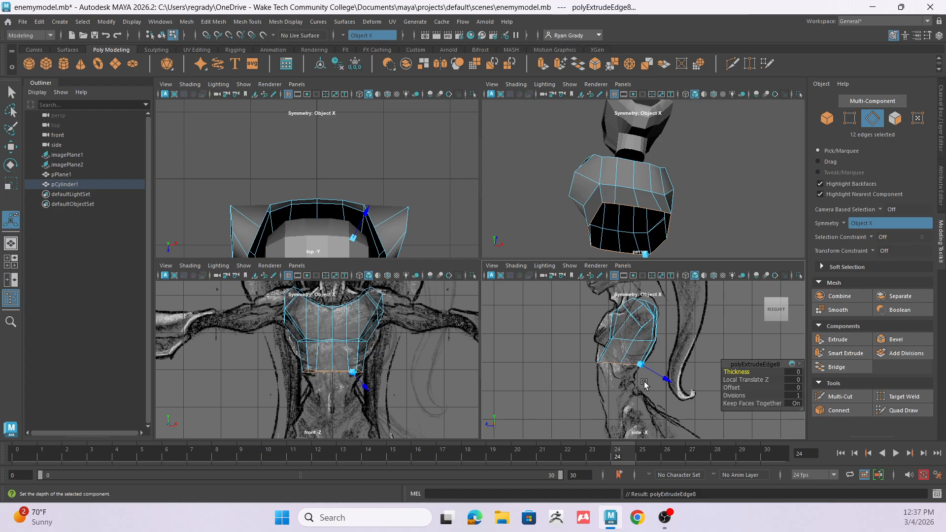
key("w")
left_click_drag(615, 369, 619, 391)
key("e")
left_click_drag(648, 419, 658, 413)
key("r")
Extrude another section down to the pelvis, then tilt its bottom loop and widen it to the hips in the front reference
left_click_drag(615, 392, 625, 414)
key("ctrl+e")
key("w")
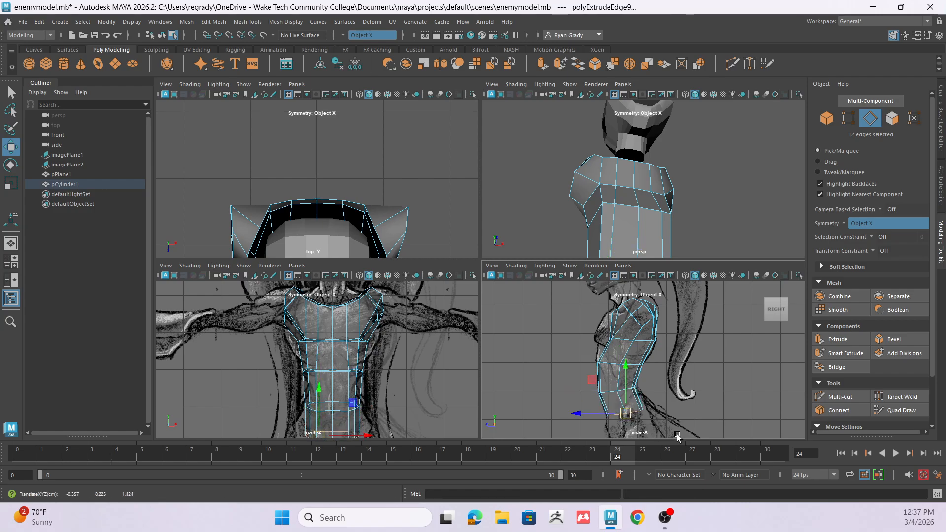
key("e")
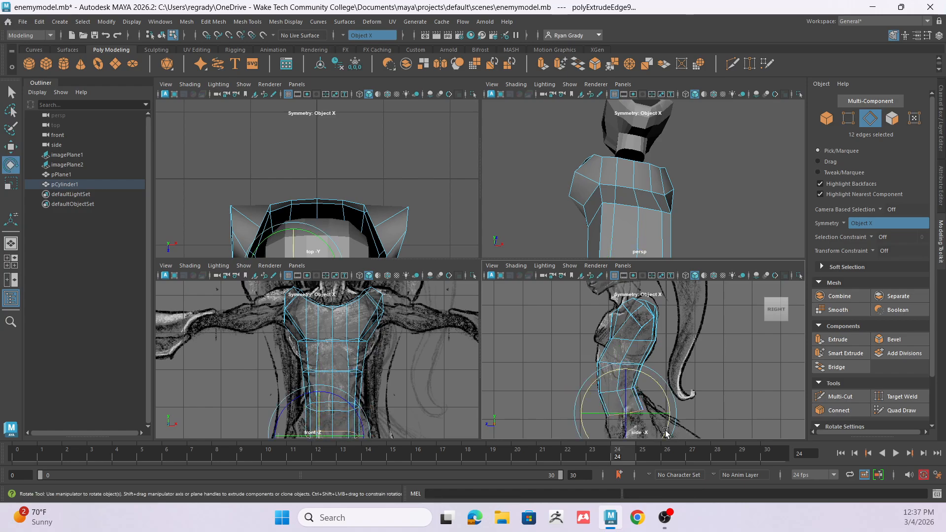
left_click_drag(671, 414, 636, 417)
key("r")
middle_click_drag(688, 408, 657, 372, "alt")
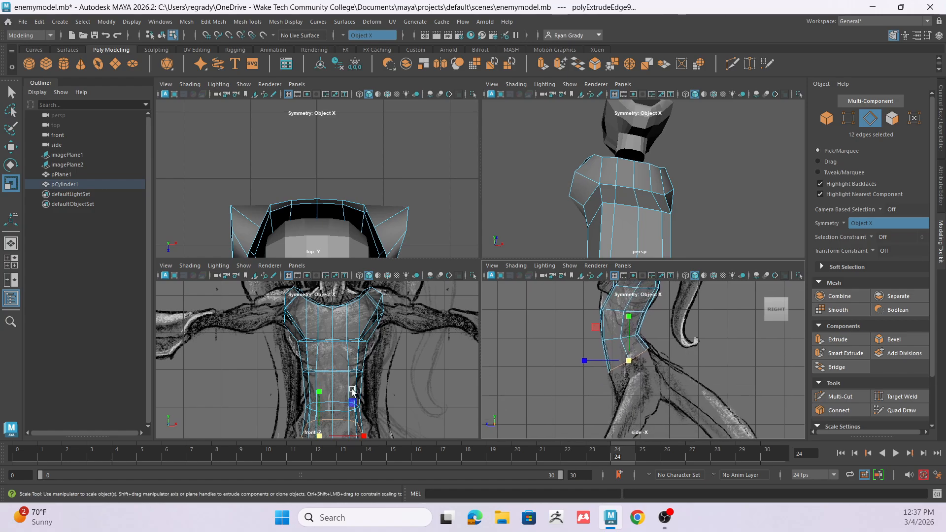
middle_click_drag(371, 408, 373, 369, "alt")
left_click_drag(367, 397, 404, 401)
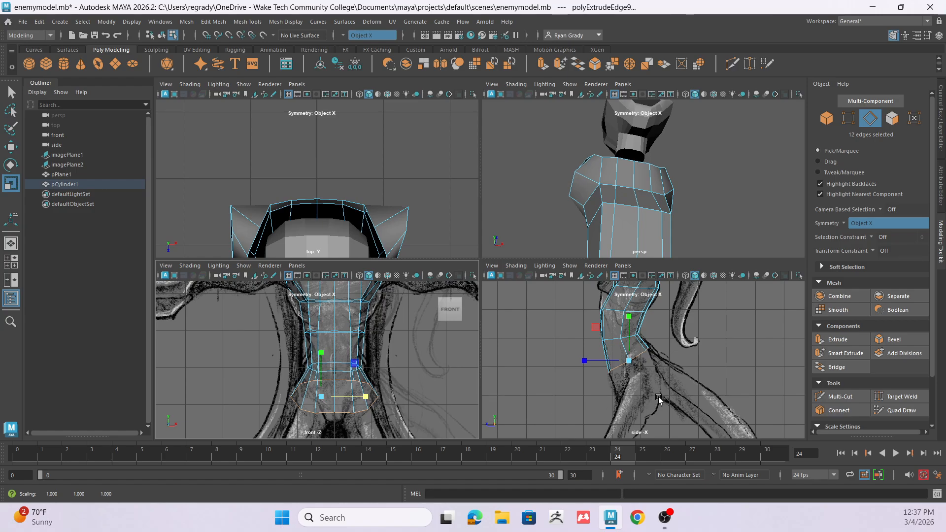
Extrude the hip loop straight down, flatten its slant slightly, and shift it backward to match the side reference
key("ctrl+e")
key("w")
left_click_drag(629, 338, 632, 365)
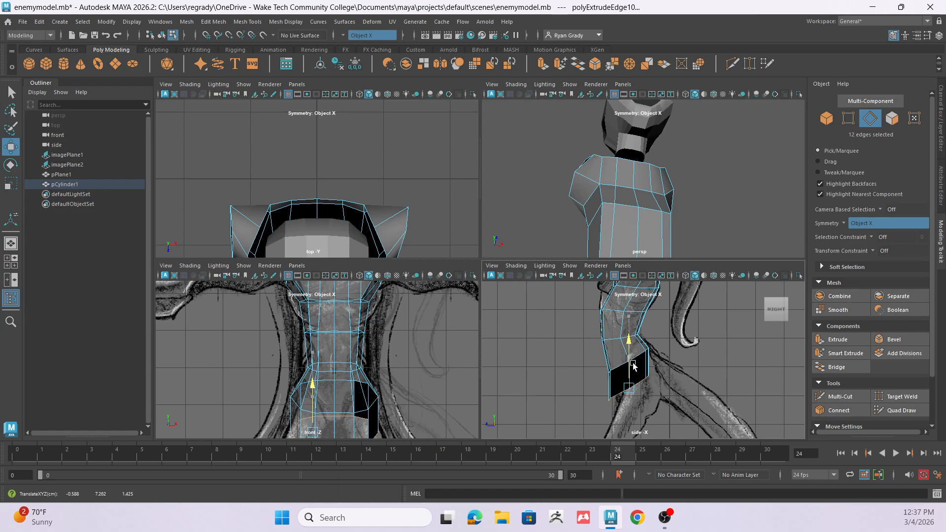
key("r")
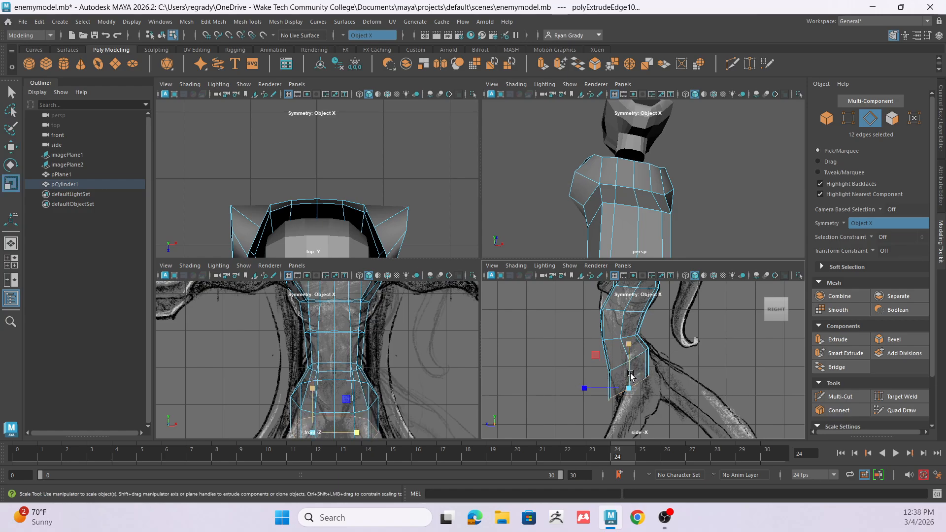
left_click_drag(630, 347, 639, 365)
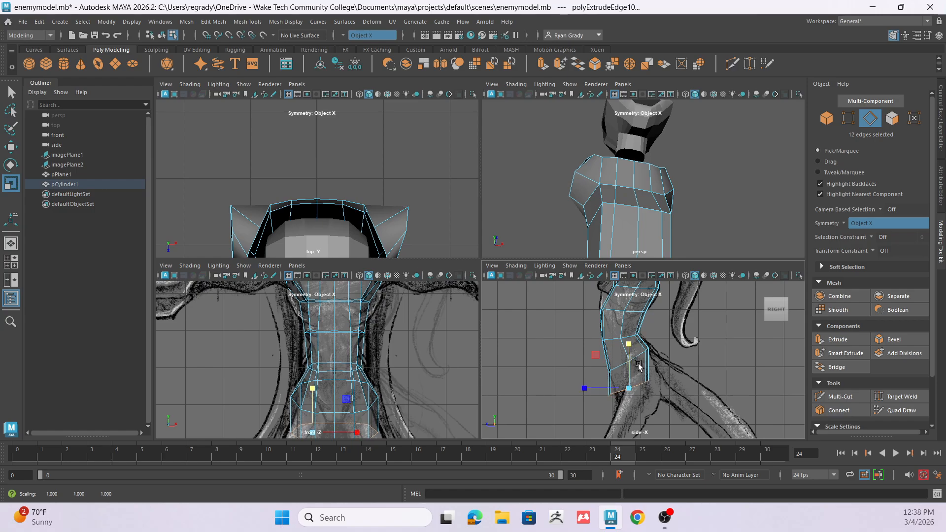
key("w")
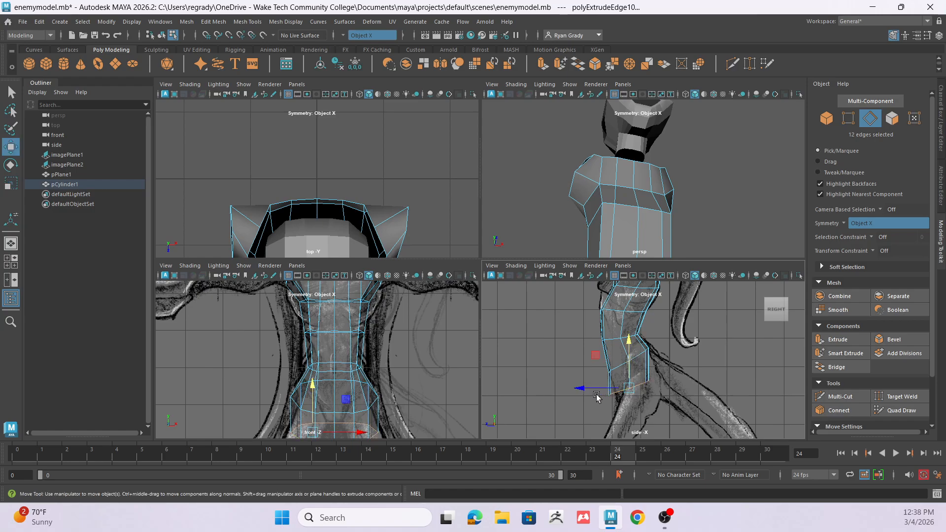
left_click_drag(588, 391, 600, 391)
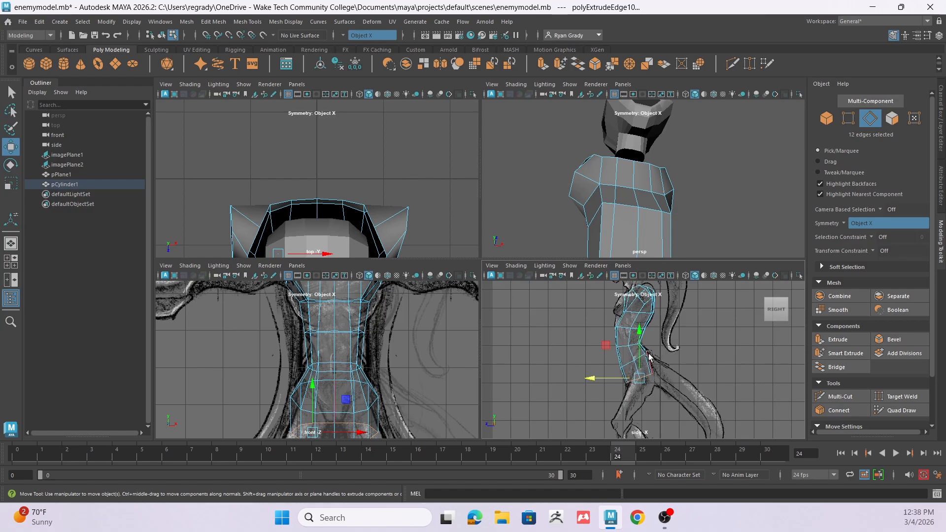
Scale the side edges at the base of the chest, then move the whole edge loop there slightly forward
left_click_drag(647, 356, 690, 353, "alt")
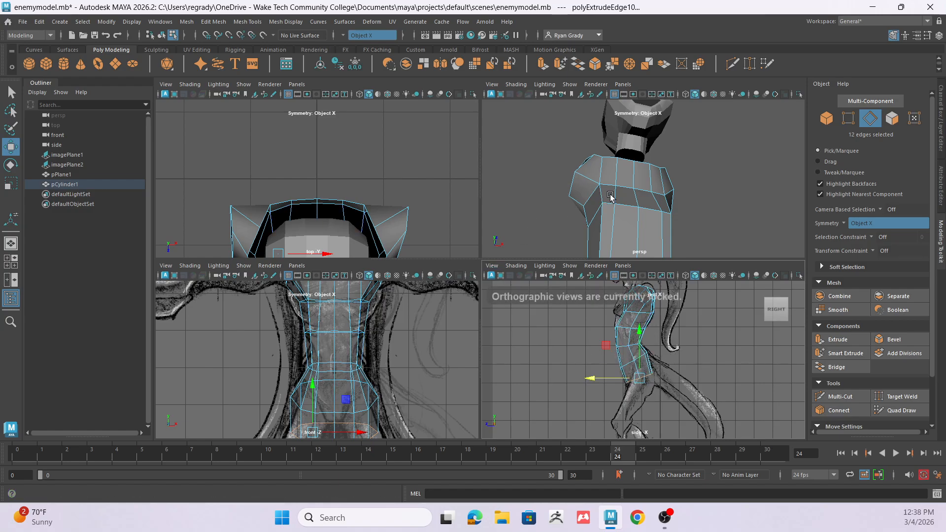
key("space")
left_click_drag(633, 179, 435, 320, "alt")
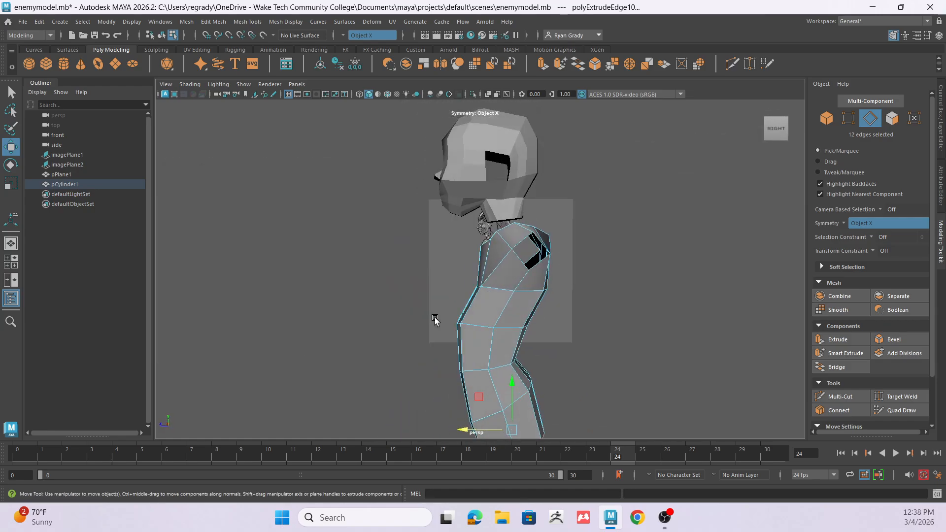
left_click(498, 290)
key("r")
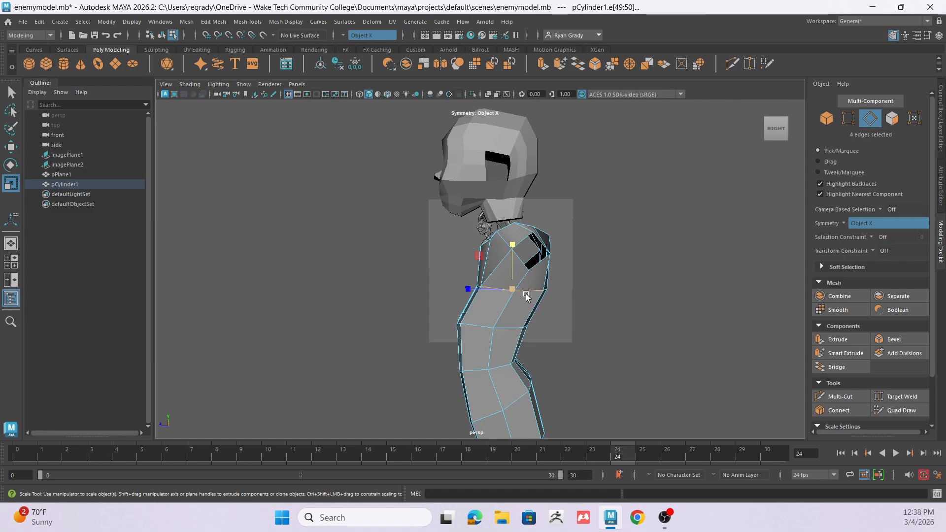
left_click_drag(511, 290, 565, 330)
key("w")
key("ctrl+z")
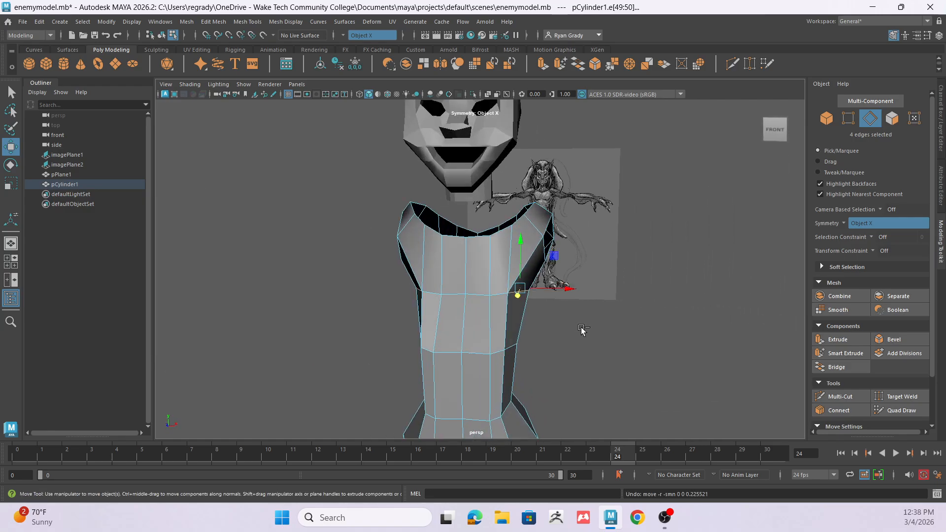
double_click(477, 295, "shift")
left_click_drag(569, 301, 484, 314, "alt")
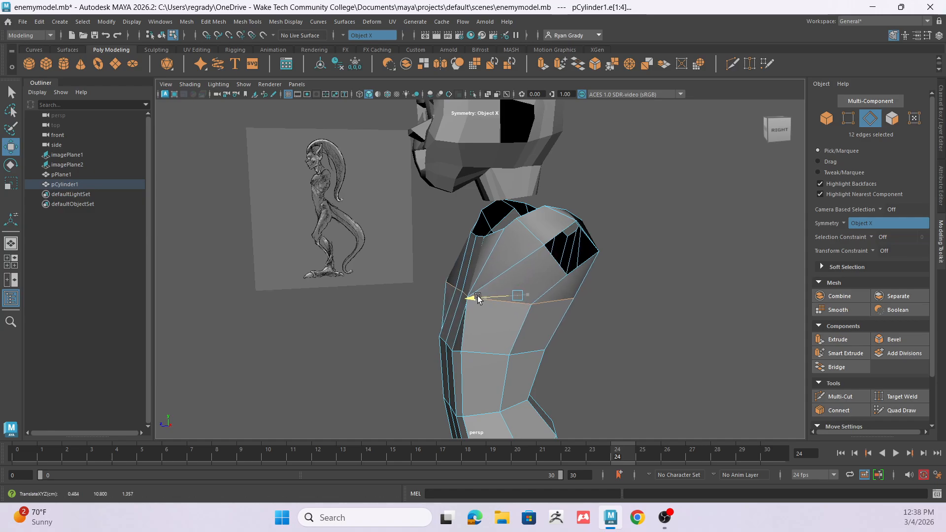
Pull the outer front vertex pair at the base of the chest slightly forward
left_click(468, 315)
right_click_drag(476, 315, 430, 195)
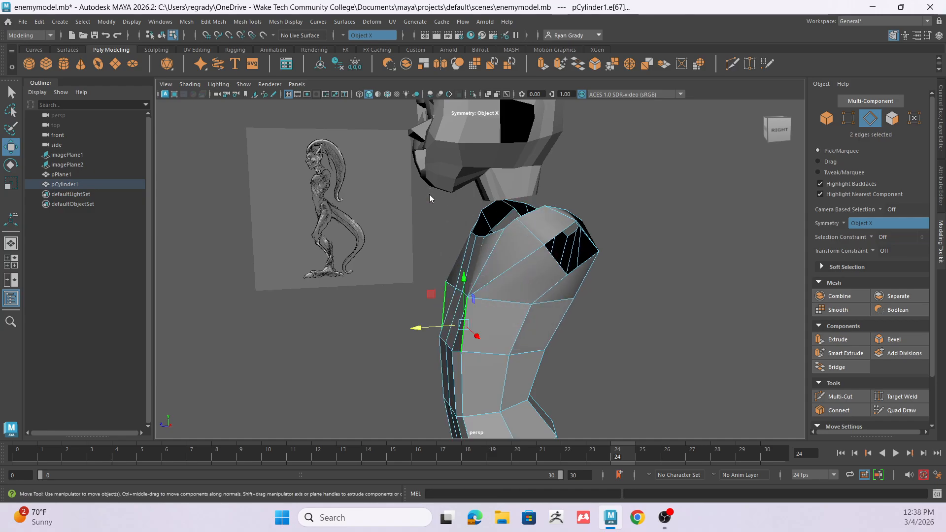
left_click(469, 302)
left_click(440, 305)
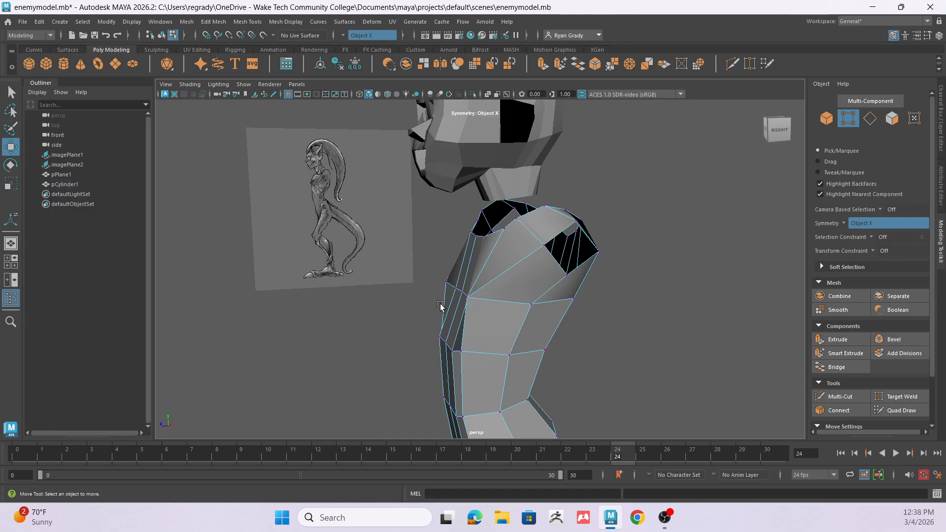
left_click(477, 300)
left_click_drag(433, 300, 424, 259)
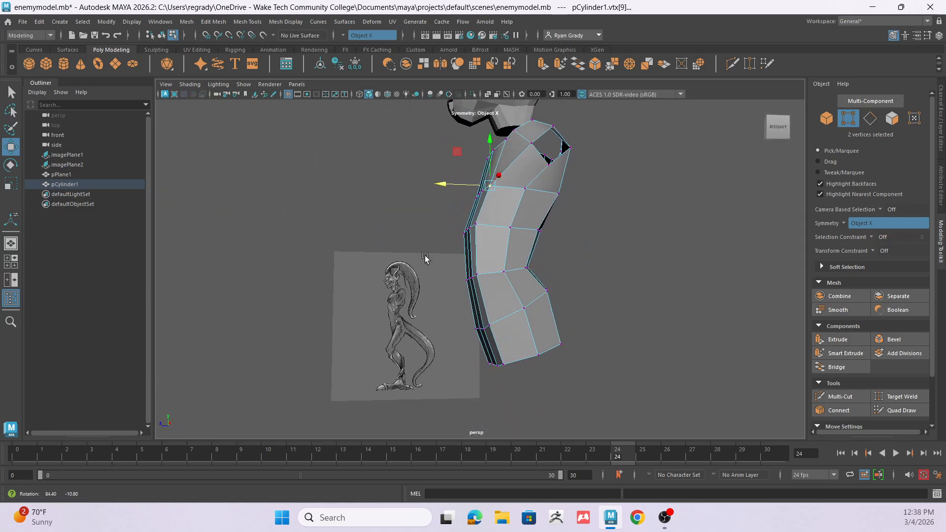
Bridge the two middle front edges of the hip opening to the two middle back edges to form the crotch
left_click_drag(522, 337, 622, 307, "alt")
right_click_drag(476, 336, 475, 206)
left_click(485, 354)
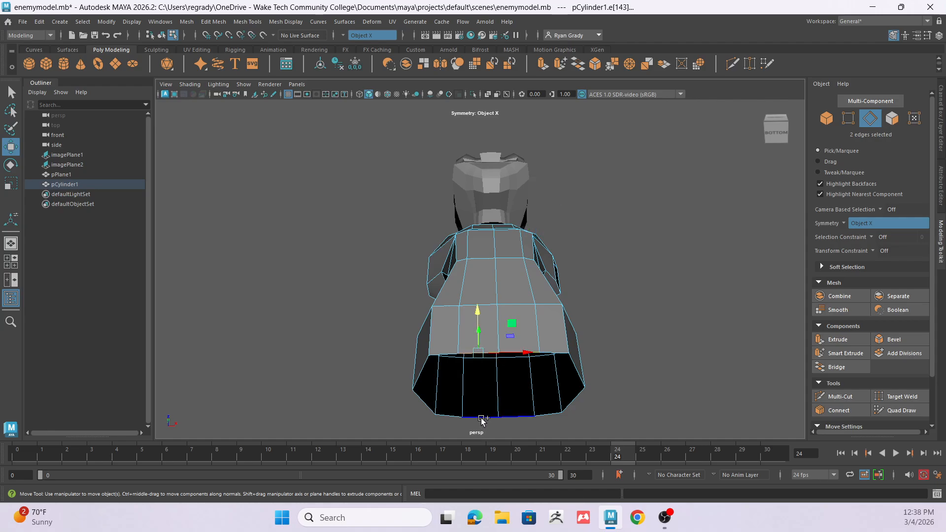
left_click(654, 356)
left_click(511, 353)
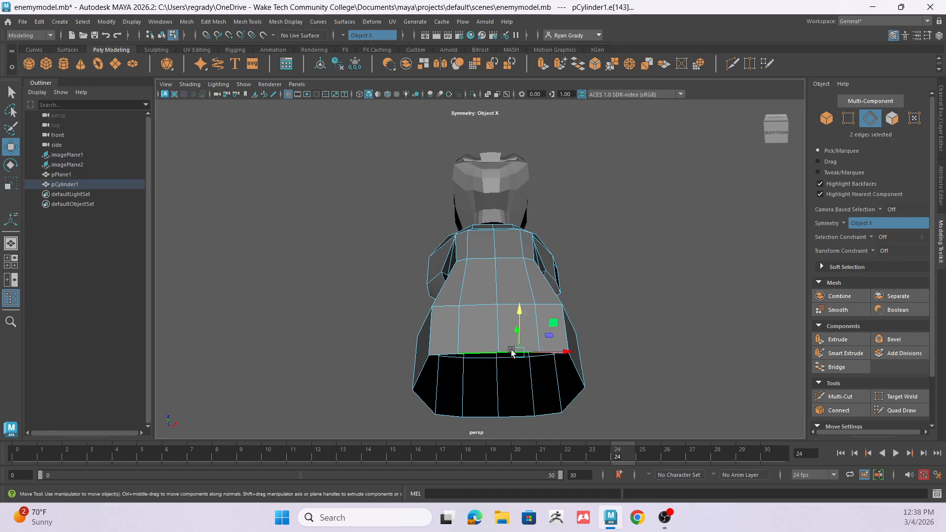
left_click(514, 417, "shift")
left_click_drag(507, 363, 520, 298, "alt")
left_click(839, 367)
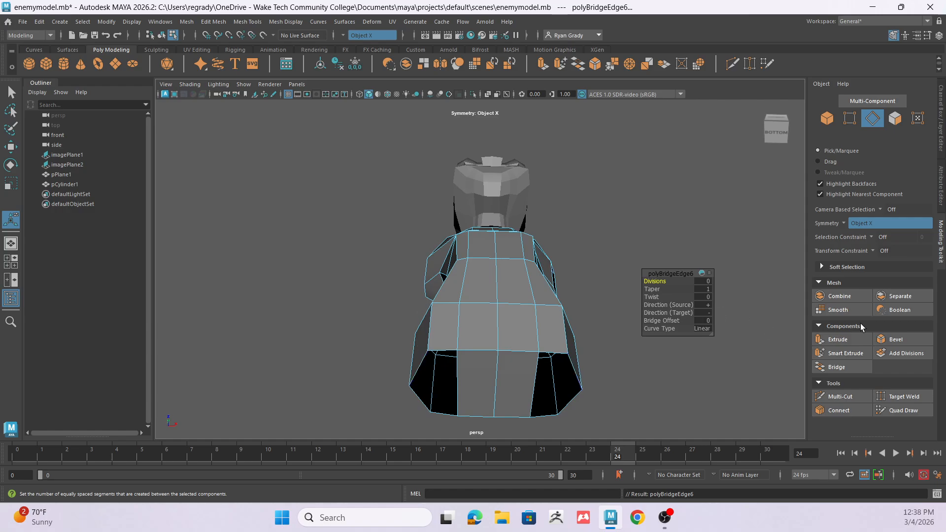
Insert an edge loop across the crotch bridge using Multi-Cut with Edge Flow
left_click(845, 401)
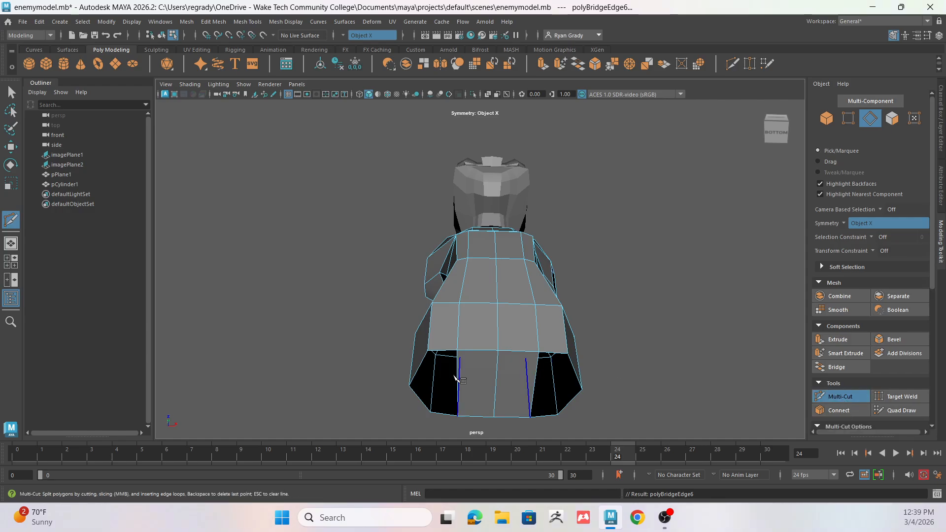
left_click(494, 389, "ctrl")
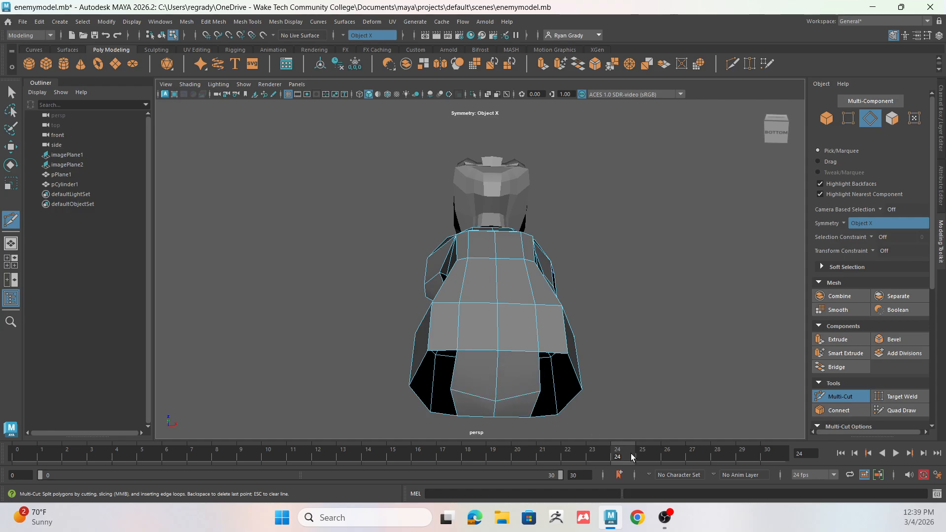
left_click_drag(252, 340, 345, 296, "alt")
scroll(839, 375, "down", 3)
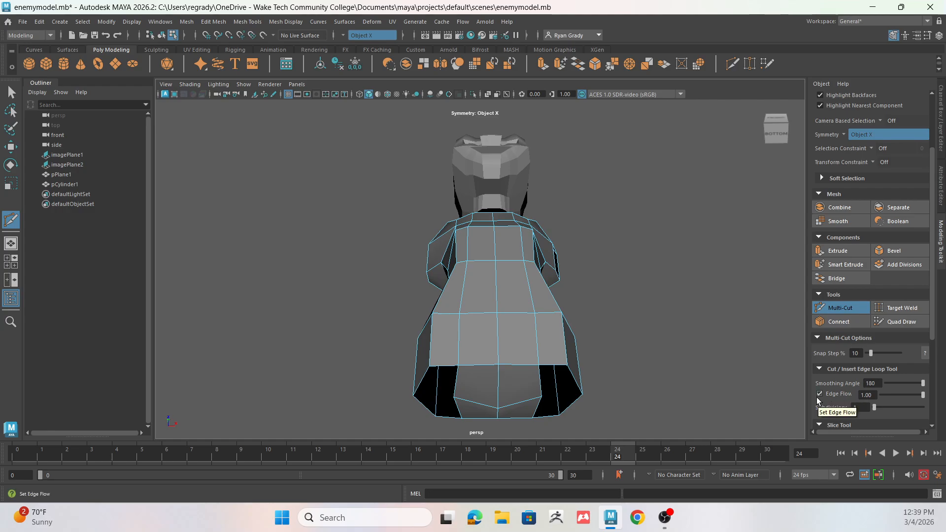
left_click_drag(394, 332, 365, 354, "alt")
Move the crotch bridge's middle edges down below the hips and scale them narrower in width
left_click(12, 92)
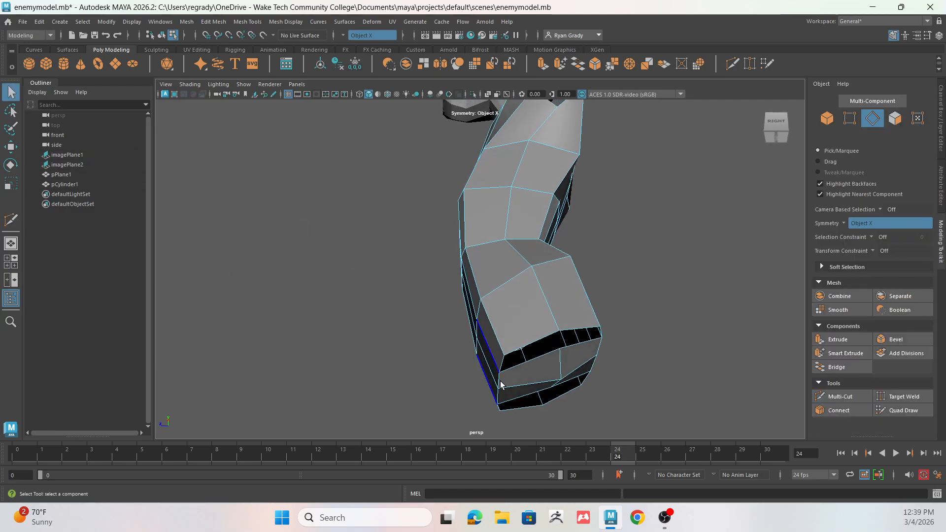
left_click(560, 367)
left_click_drag(561, 370, 610, 396, "alt")
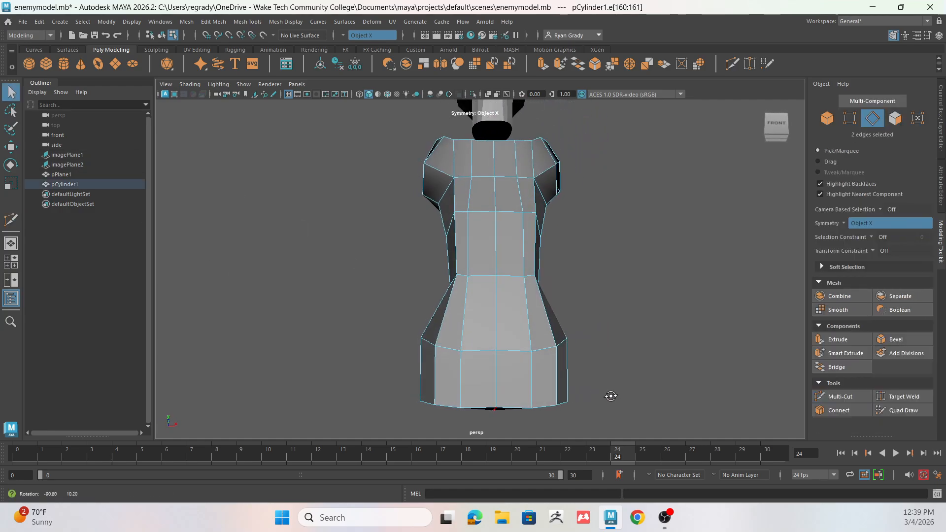
key("w")
left_click_drag(520, 376, 518, 402)
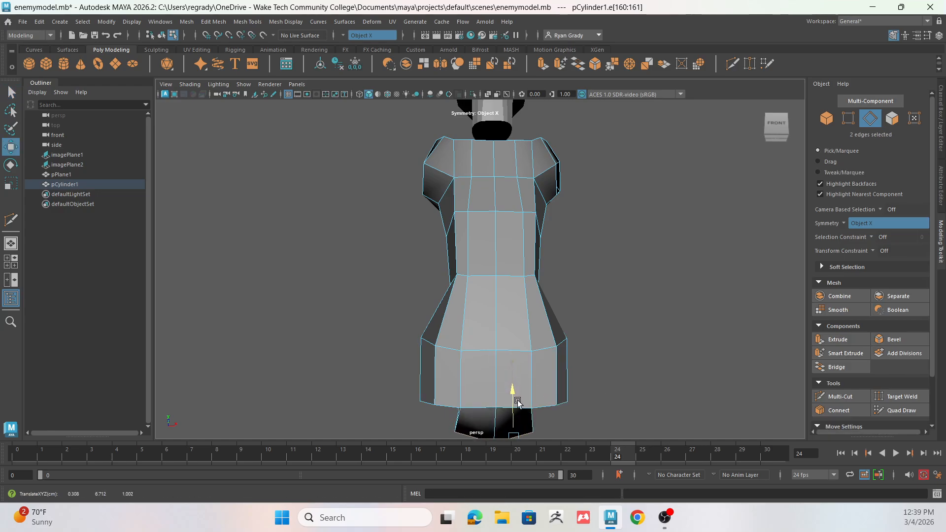
middle_click_drag(519, 399, 522, 384, "alt")
key("r")
left_click_drag(560, 423, 521, 424)
left_click_drag(608, 357, 459, 343, "alt")
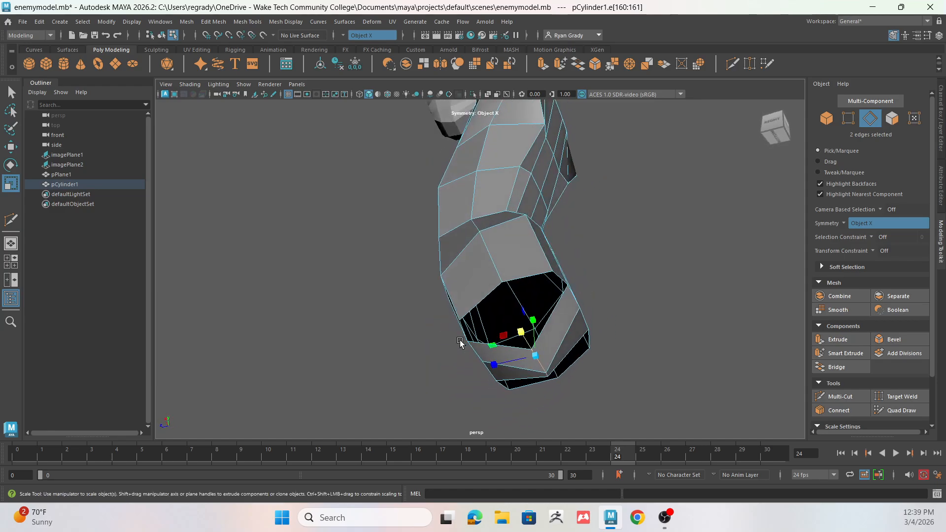
Move the crotch's middle side vertices slightly inward and pull the outermost hip vertices outward to round the leg openings
left_click_drag(483, 297, 398, 248, "alt")
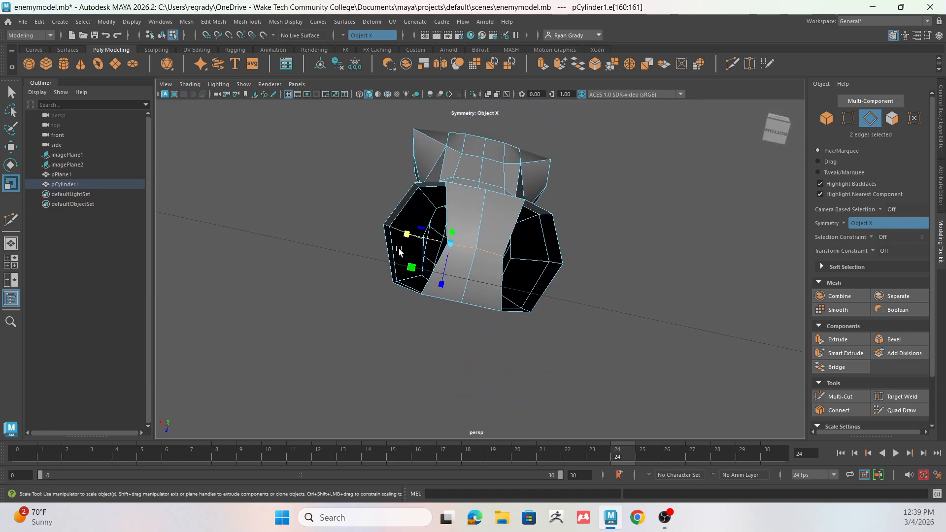
right_click_drag(533, 256, 495, 227)
key("w")
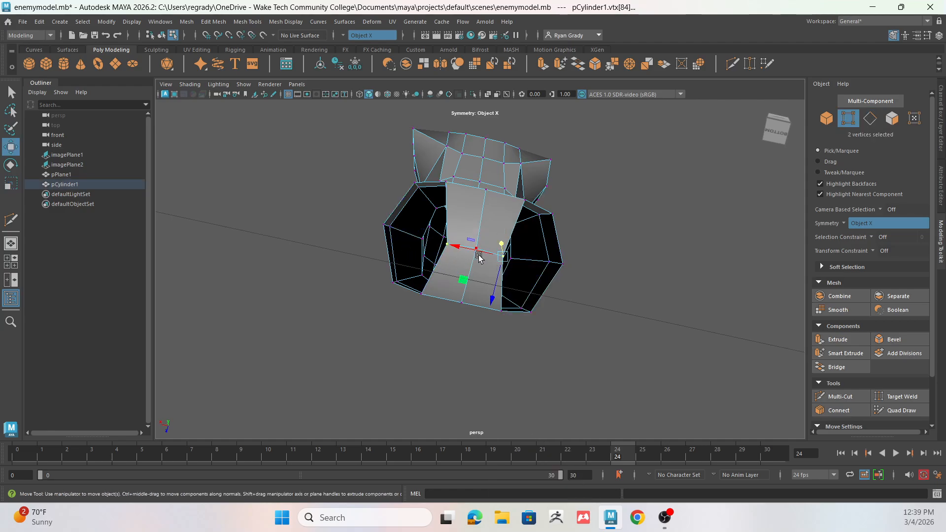
left_click_drag(482, 252, 476, 250)
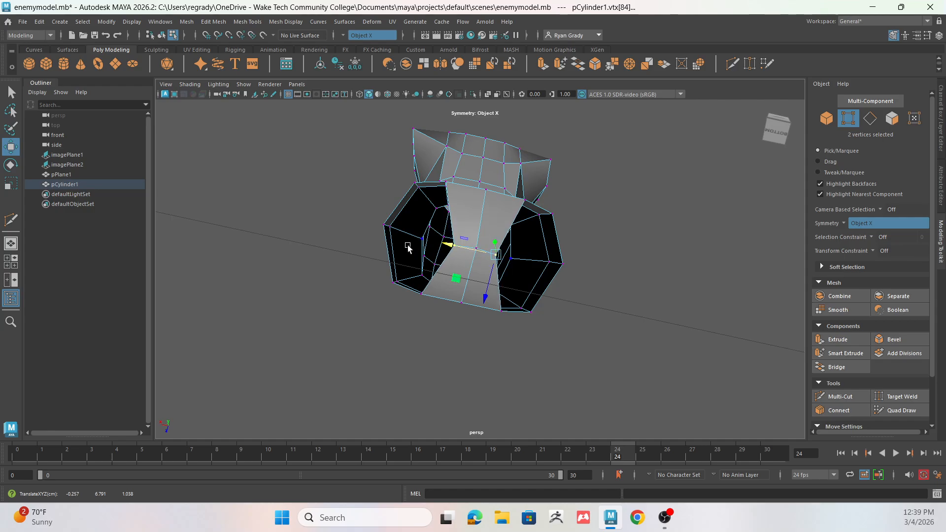
left_click(386, 224)
left_click(569, 268)
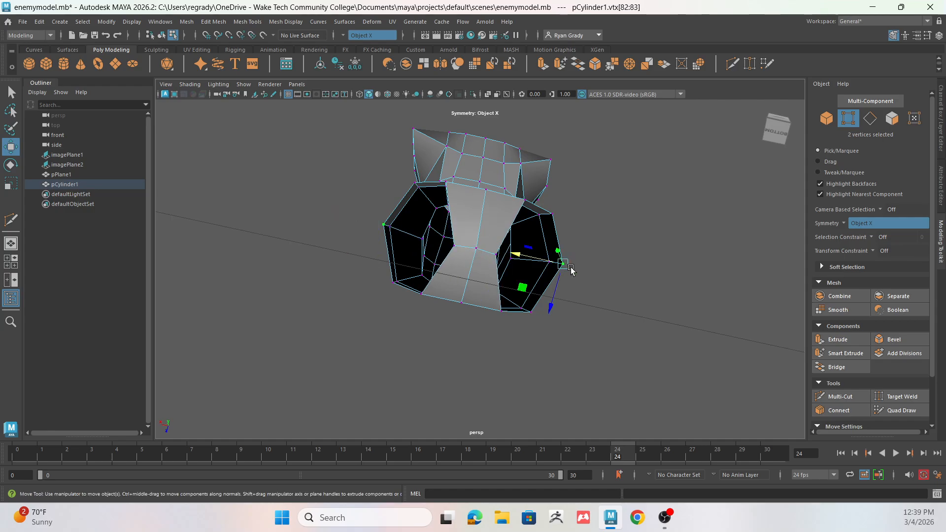
mouse_move(516, 255)
left_mouse_down()
mouse_move(531, 260)
mouse_move(508, 266)
left_mouse_up()
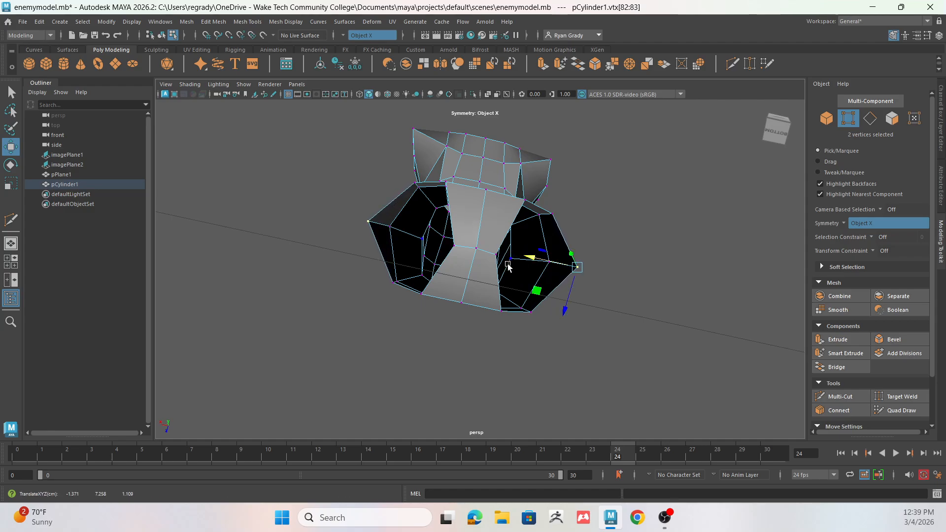
Narrow the crotch strip further by pulling in its middle vertices and its front and back corner vertices
left_click(451, 246)
left_click_drag(414, 241, 428, 240)
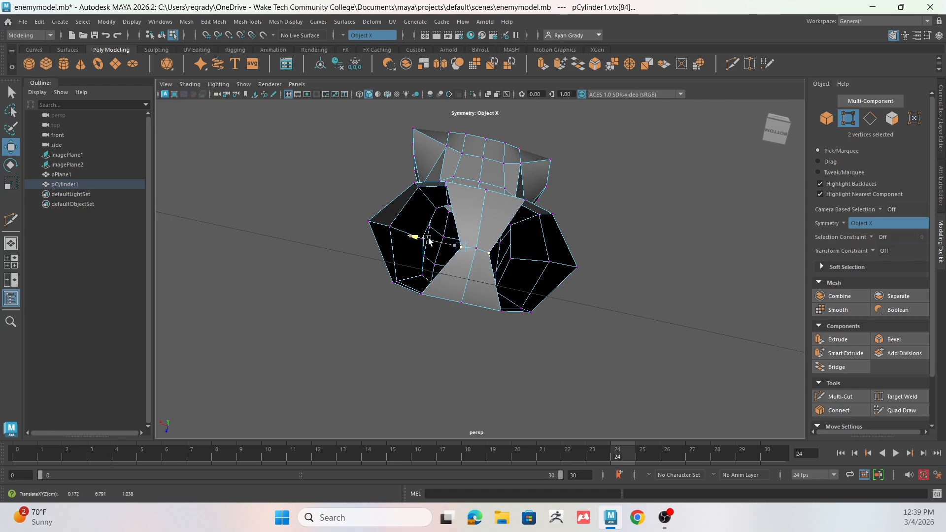
left_click_drag(453, 285, 454, 285)
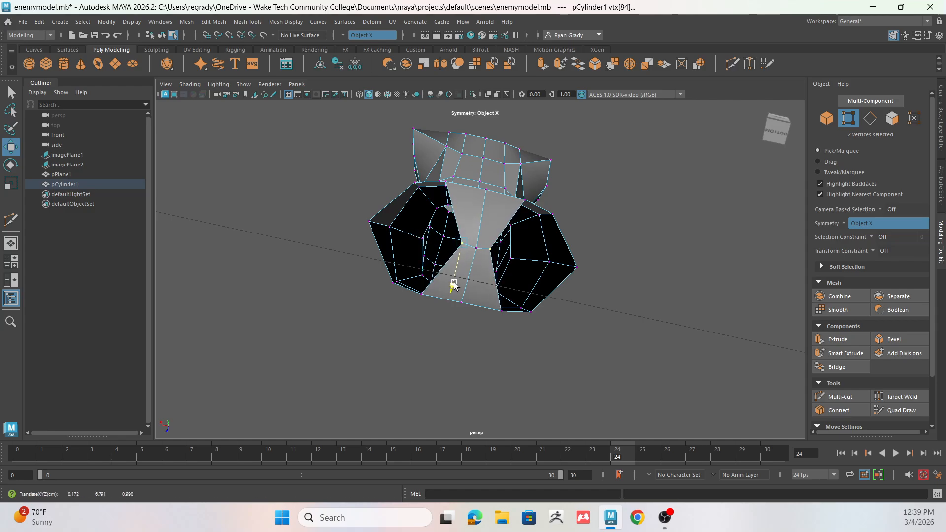
left_click(416, 292)
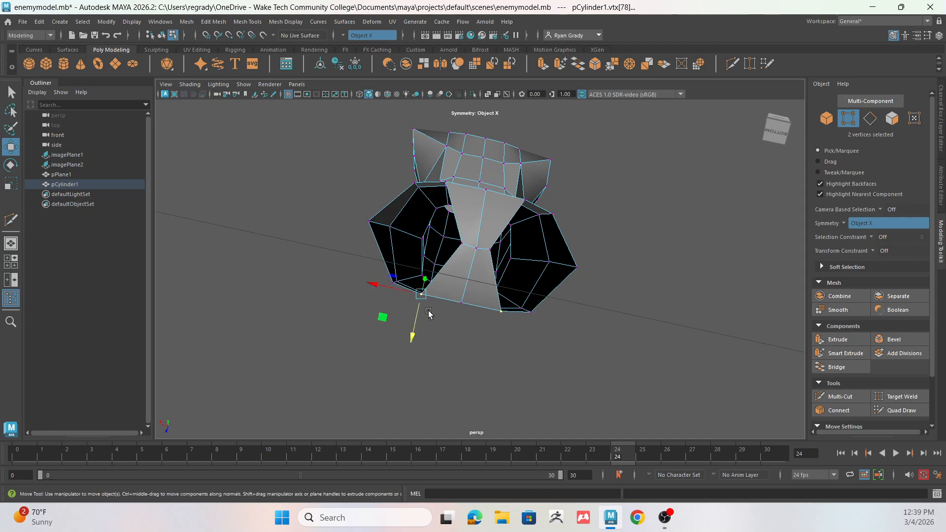
middle_click_drag(383, 323, 391, 317)
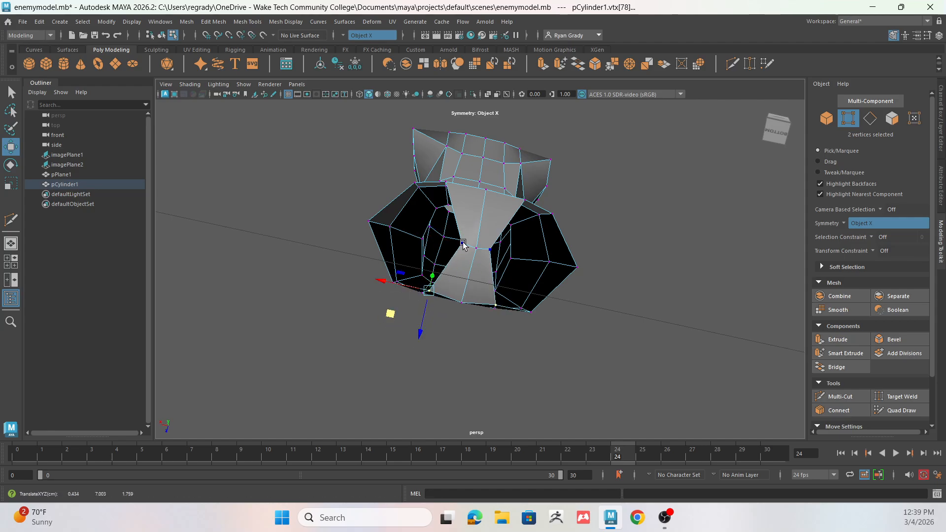
left_click(522, 201)
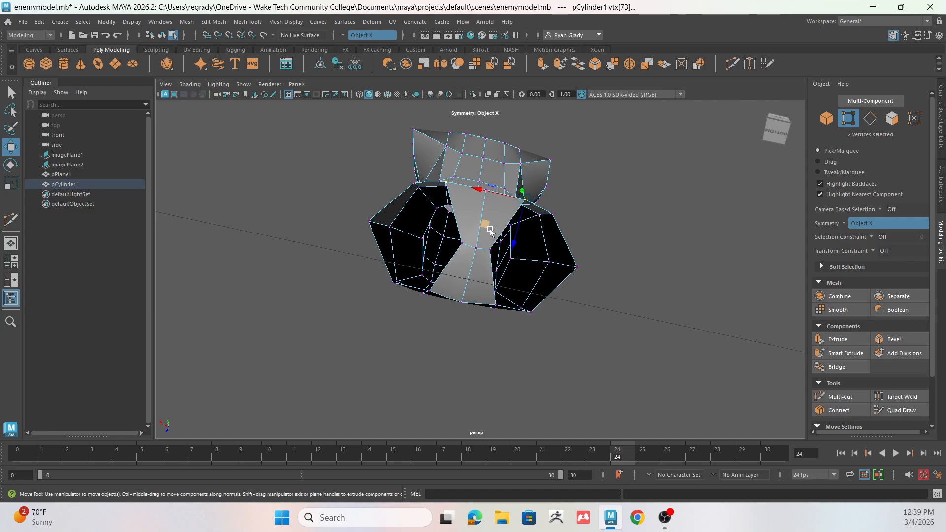
middle_click_drag(481, 232, 480, 233)
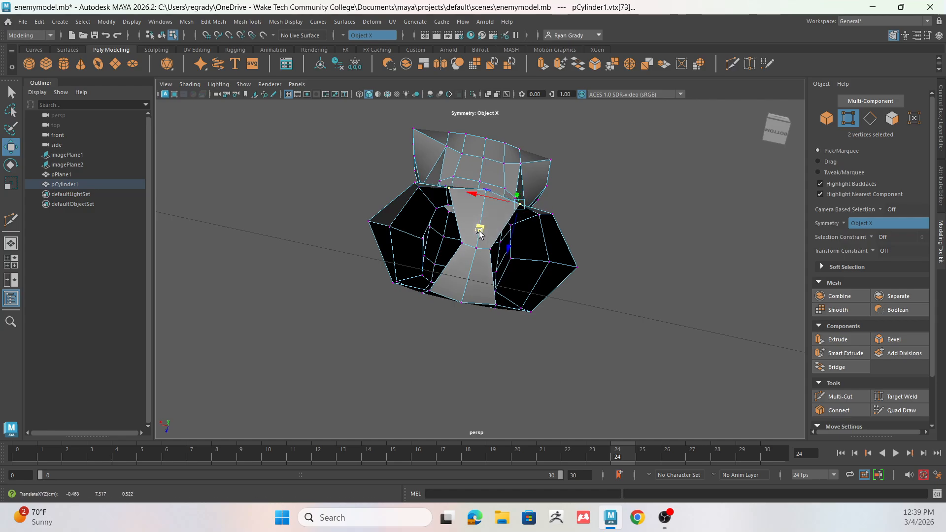
Adjust the front outer vertex pair of the leg openings and bring the crotch's middle vertices slightly closer together
left_click(393, 285)
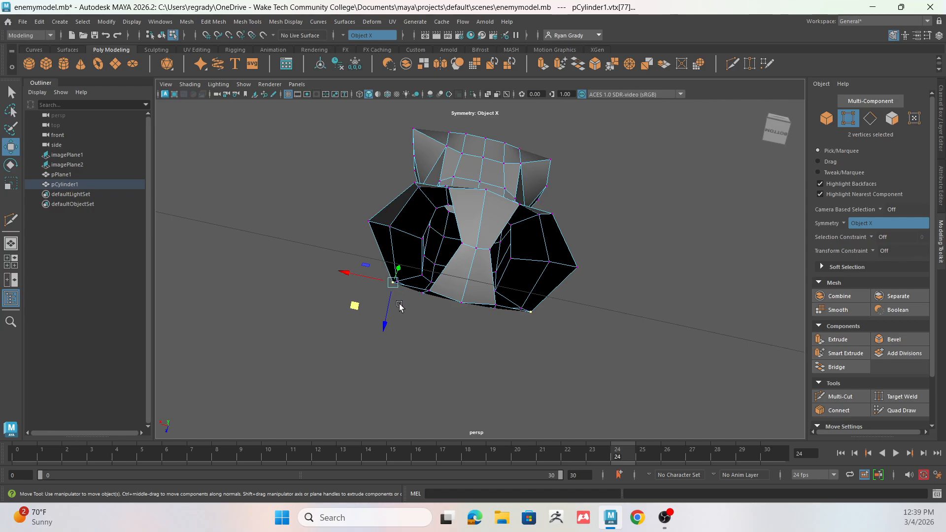
middle_click_drag(352, 315, 347, 306)
left_click_drag(291, 348, 536, 354, "alt")
left_click(521, 318)
left_click_drag(564, 394, 554, 391)
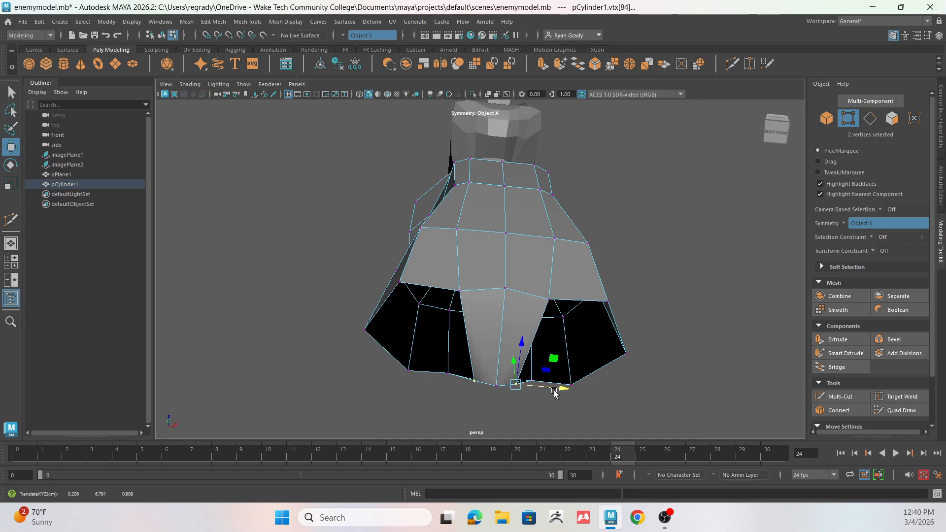
Raise the bottom hip and crotch vertices together to fit the pelvis in the front reference
left_click_drag(408, 403, 454, 374, "alt")
scroll(550, 319, "down", 3)
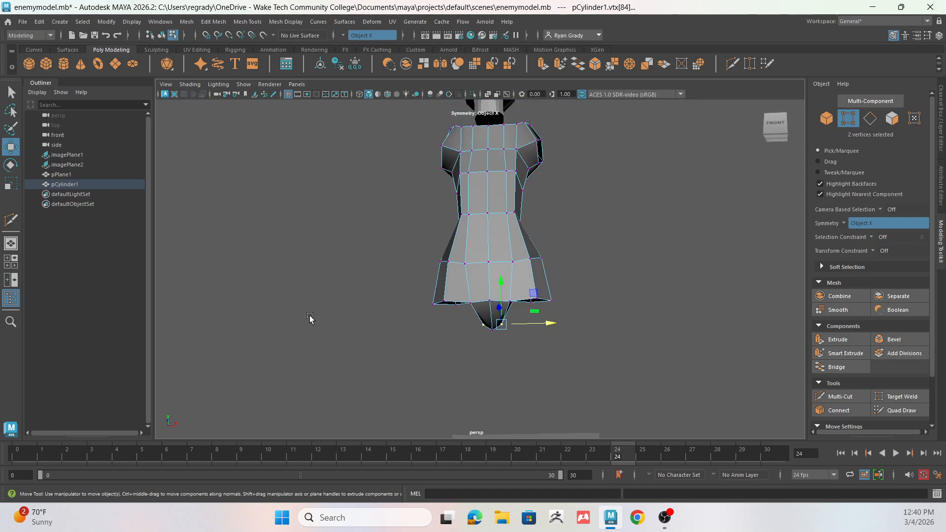
left_click(11, 261)
scroll(315, 346, "up", 5)
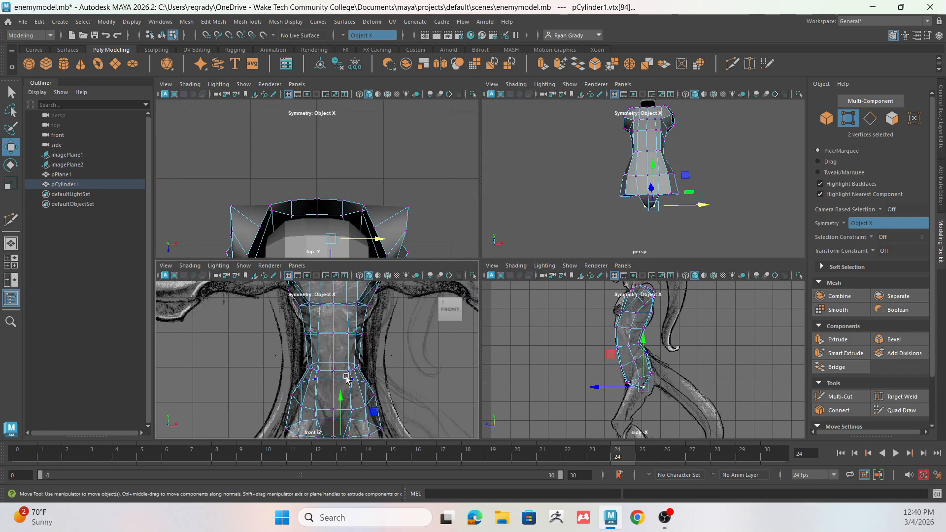
middle_click_drag(348, 380, 344, 303, "alt")
scroll(635, 371, "up", 5)
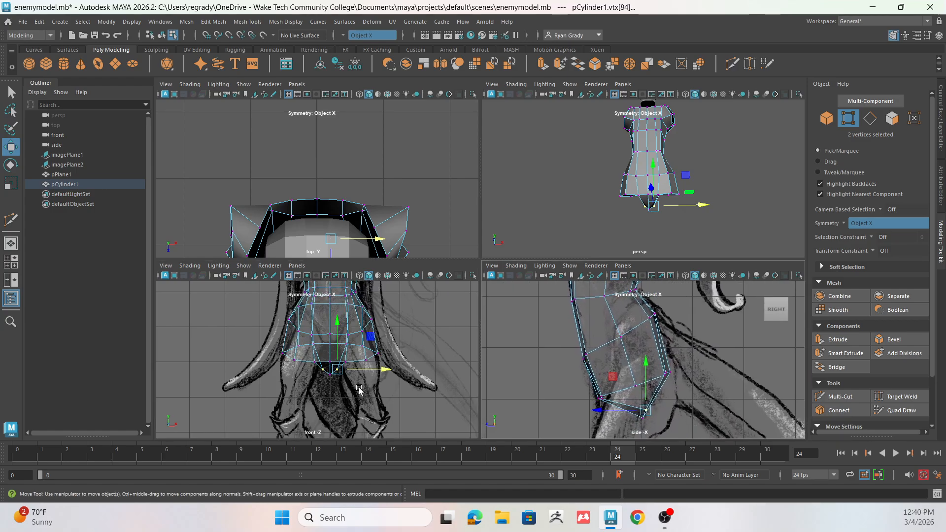
left_click_drag(412, 411, 254, 335)
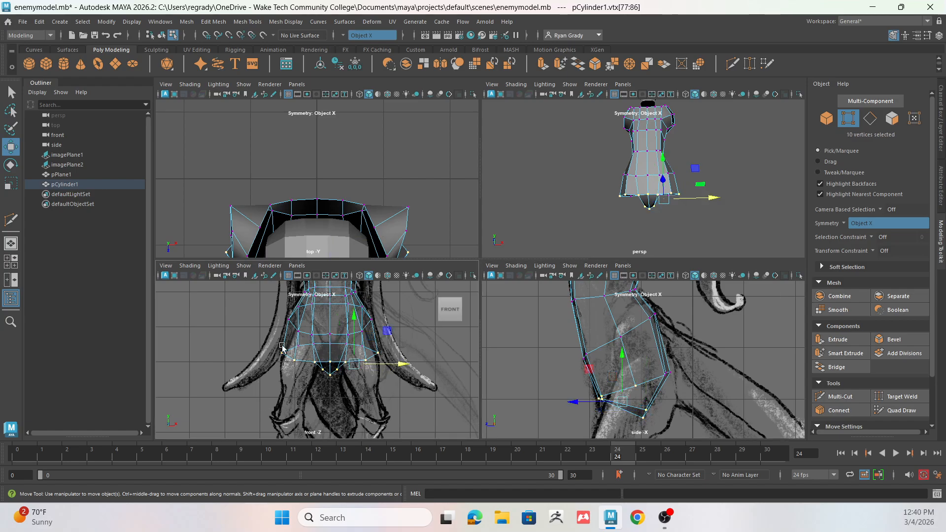
left_click_drag(356, 340, 353, 330)
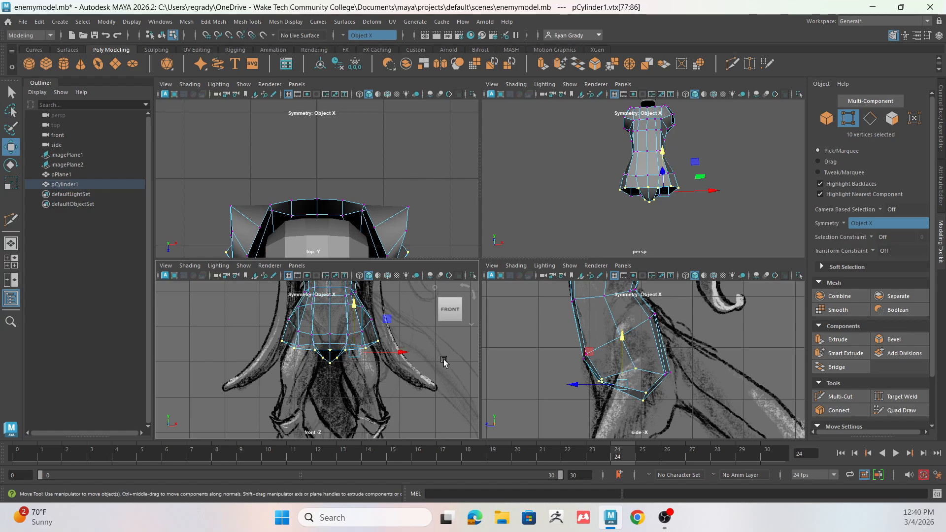
Extrude the border edges of both leg openings and pull them down to start the thighs in the front reference
left_click_drag(536, 148, 541, 180, "alt")
scroll(620, 210, "up", 6)
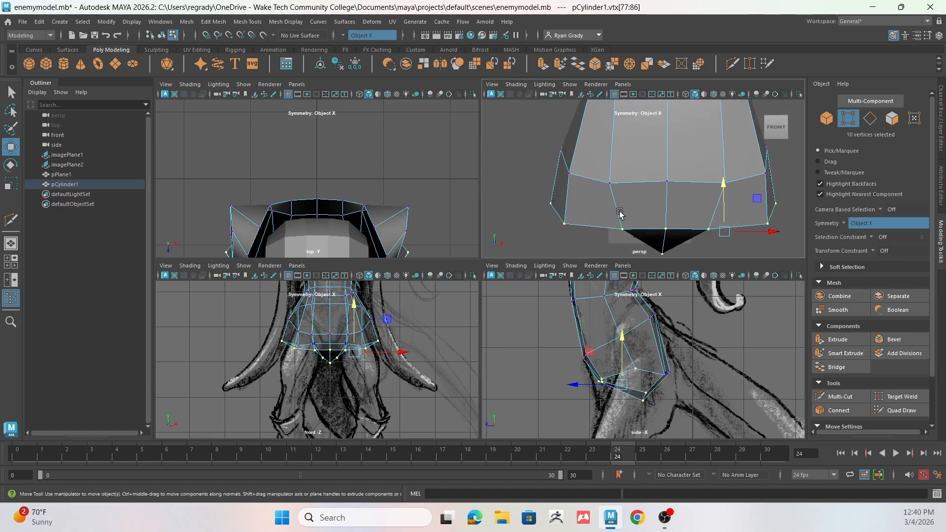
scroll(620, 211, "down", 1)
left_click_drag(623, 213, 588, 186, "alt")
right_click_drag(724, 178, 721, 153)
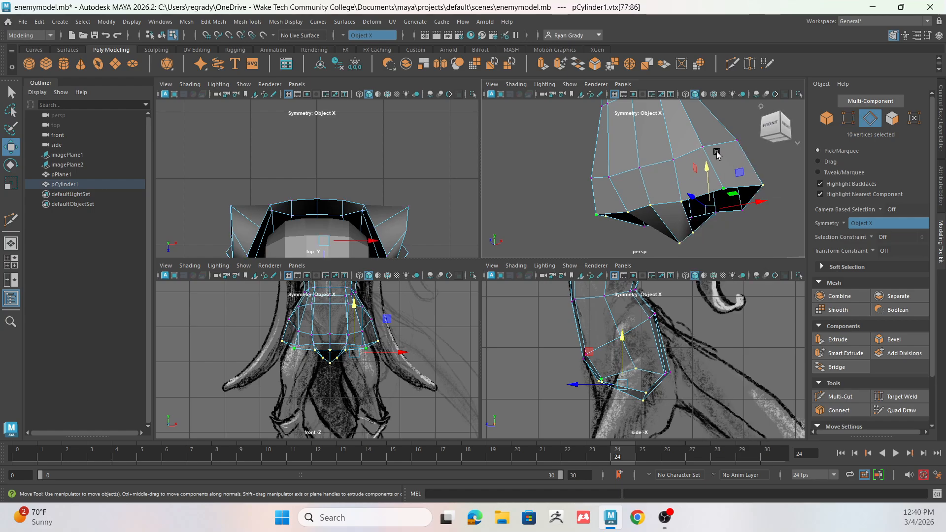
double_click(723, 191)
left_click_drag(568, 184, 595, 197, "alt")
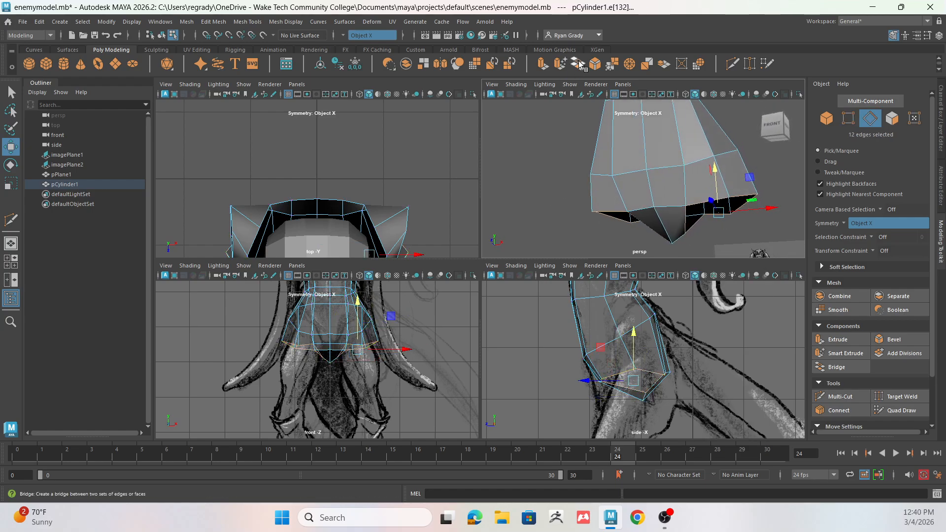
key("ctrl+e")
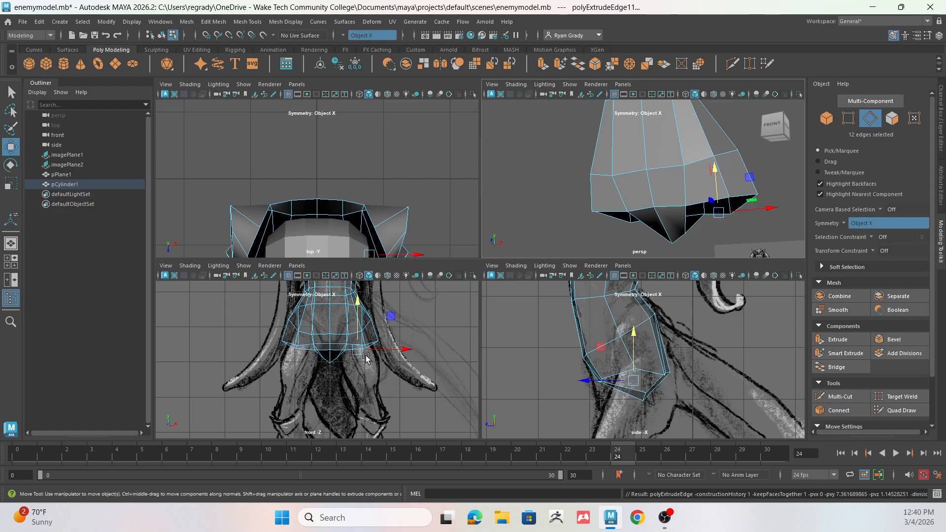
left_click_drag(358, 353, 361, 368)
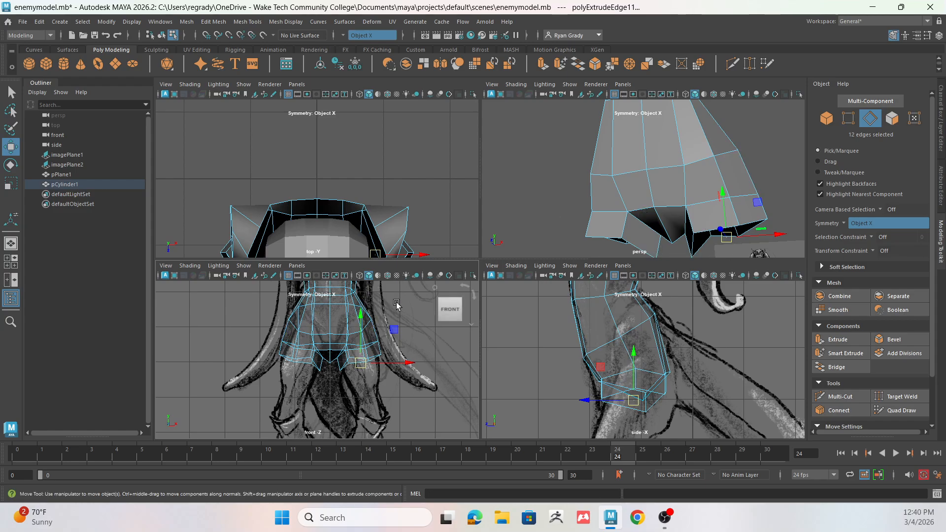
Circularize the border edges of both leg openings
left_click(698, 63)
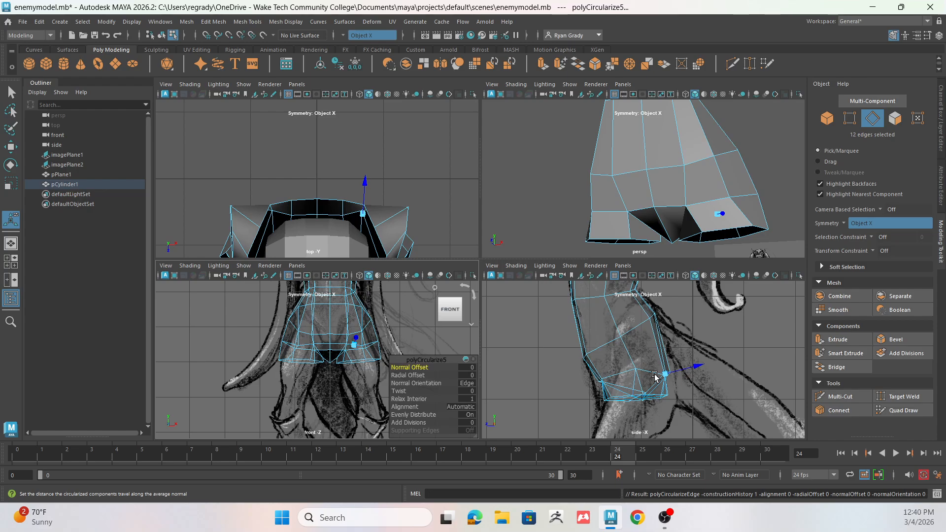
scroll(687, 237, "down", 5)
left_click_drag(686, 235, 640, 167, "alt")
double_click(680, 183)
scroll(630, 202, "up", 5)
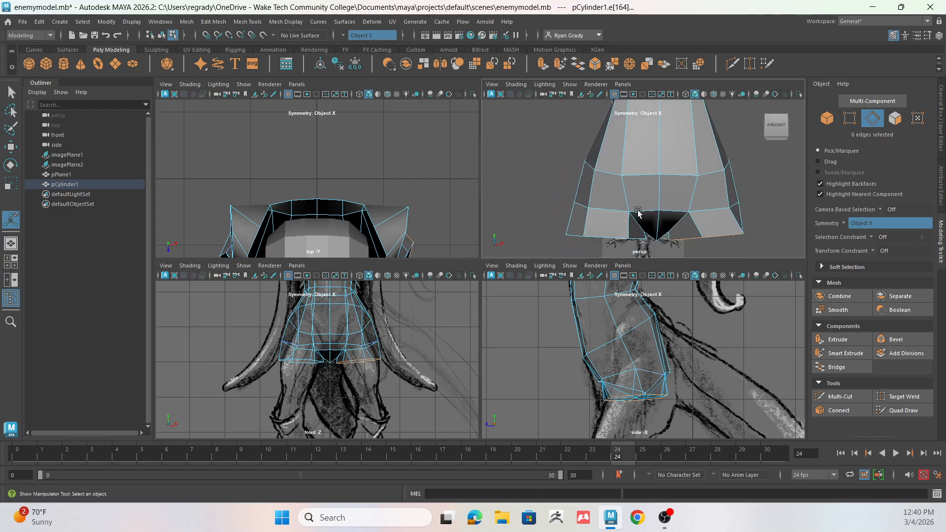
scroll(641, 168, "down", 5)
scroll(215, 392, "down", 3)
scroll(256, 365, "down", 5)
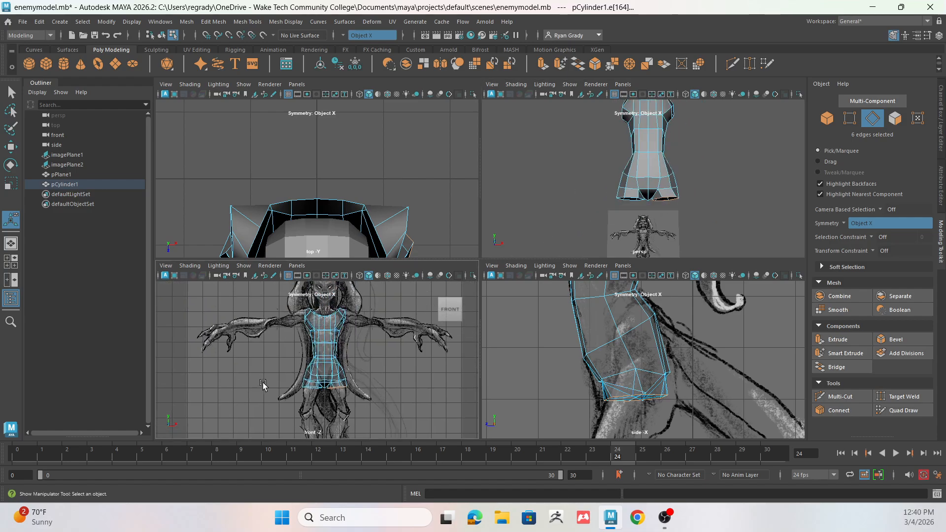
Switch the body mesh to face selection and turn symmetry off
right_click(282, 303)
left_click(295, 298)
right_click(314, 222)
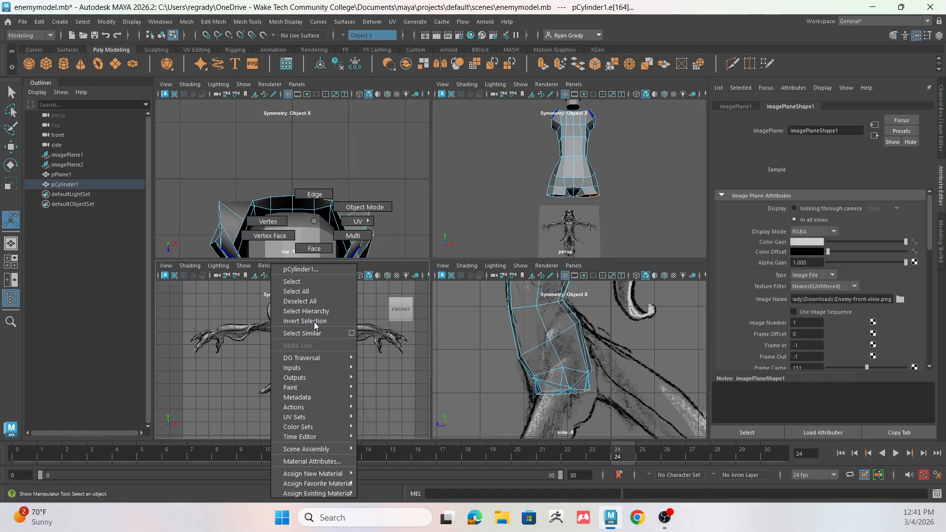
left_click(315, 249)
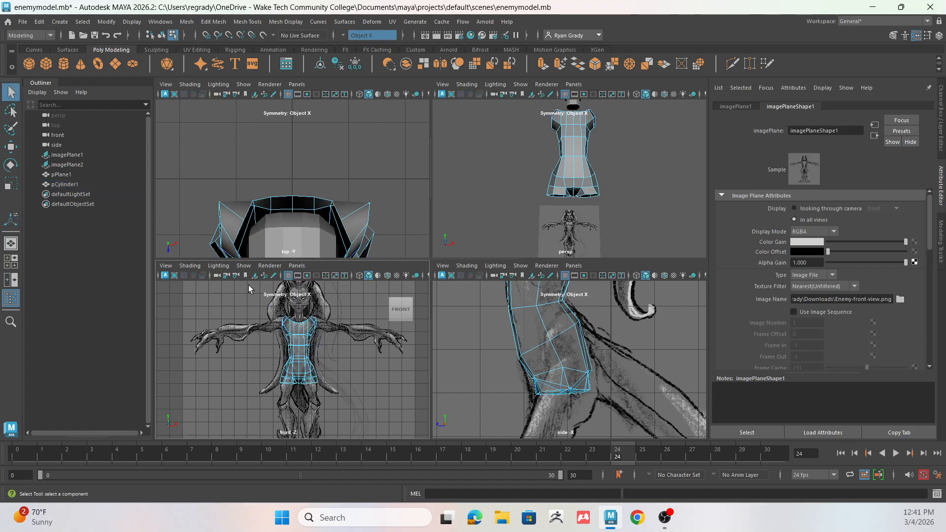
left_click_drag(287, 402, 297, 419)
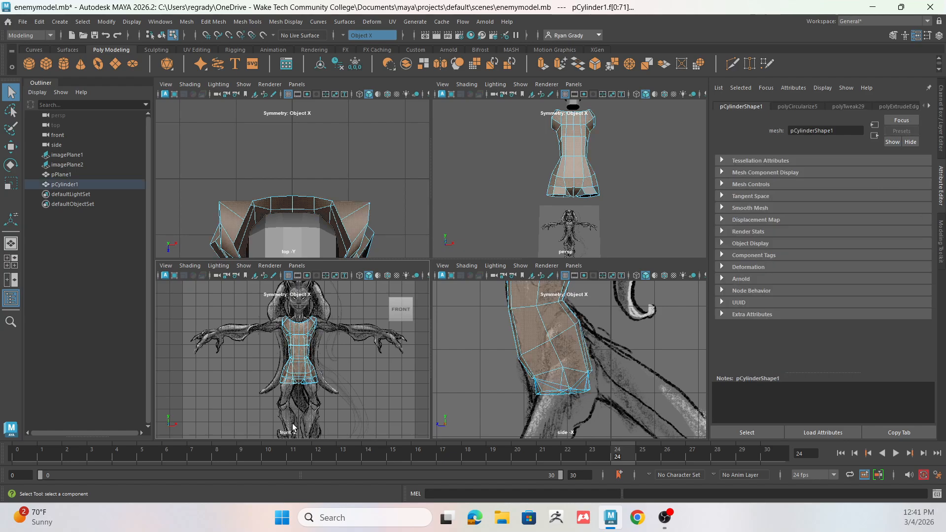
left_click(893, 35)
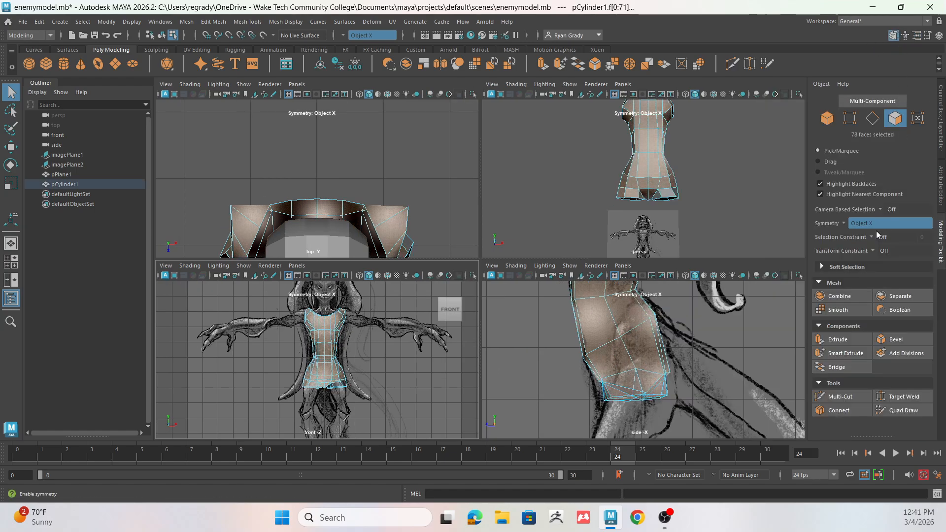
left_click(847, 226)
left_click(857, 233)
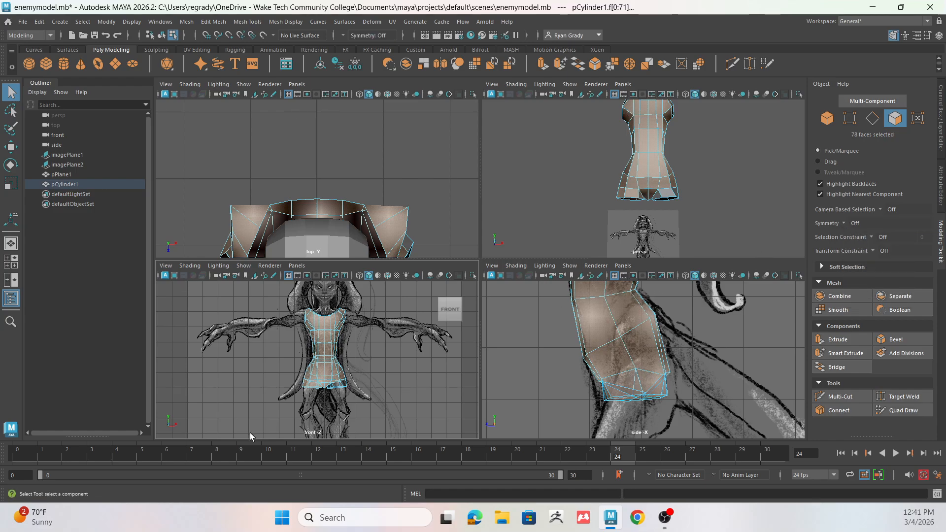
Delete all faces on the negative X half of the body, keeping only the other half
left_click(248, 391)
left_click_drag(315, 407, 316, 410)
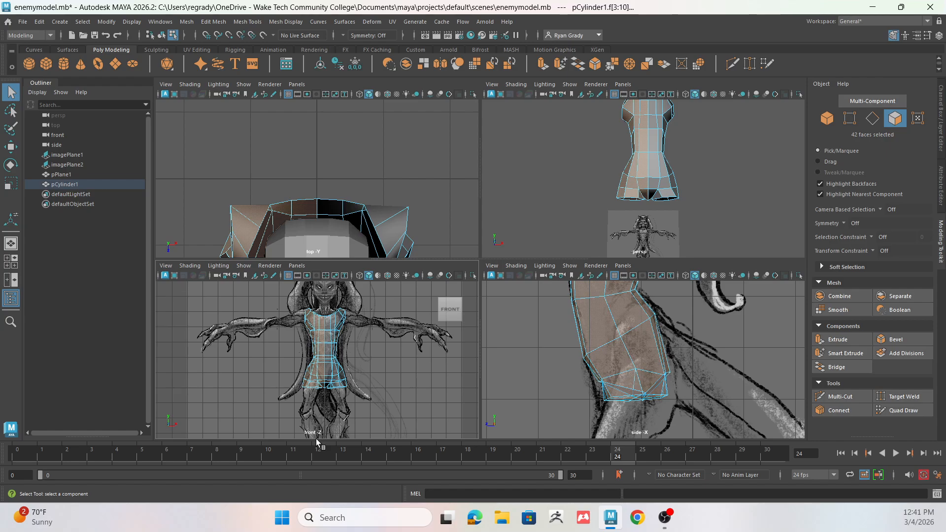
key("Delete")
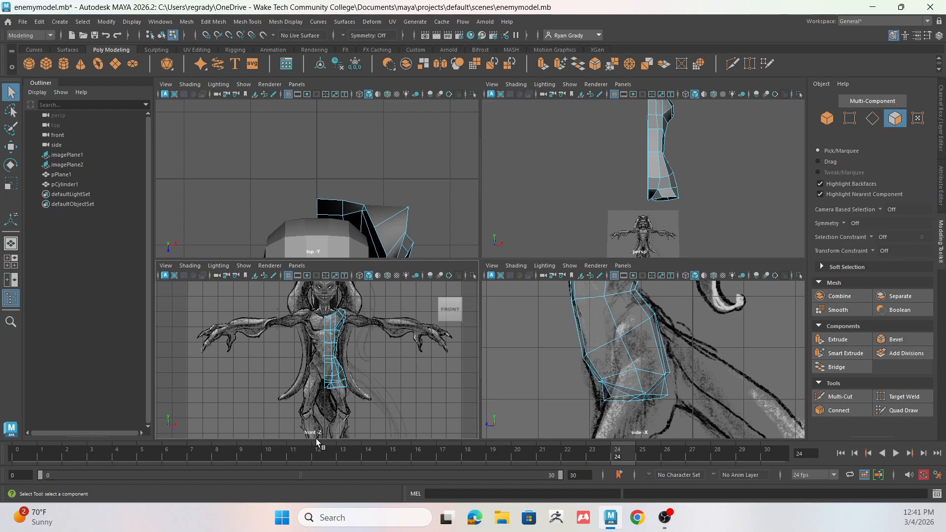
Select the border edge loop of the remaining leg opening in edge mode
key("space")
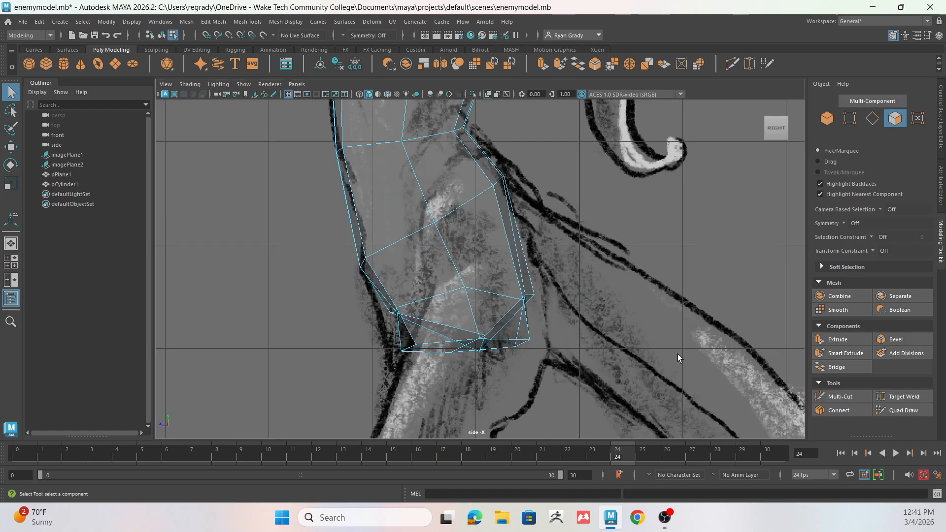
left_click_drag(538, 343, 571, 340, "alt")
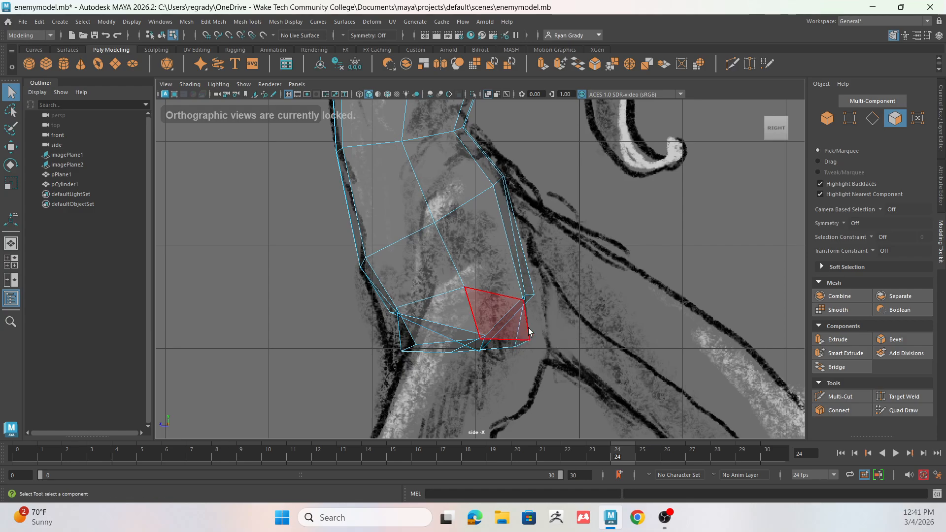
scroll(533, 310, "down", 5)
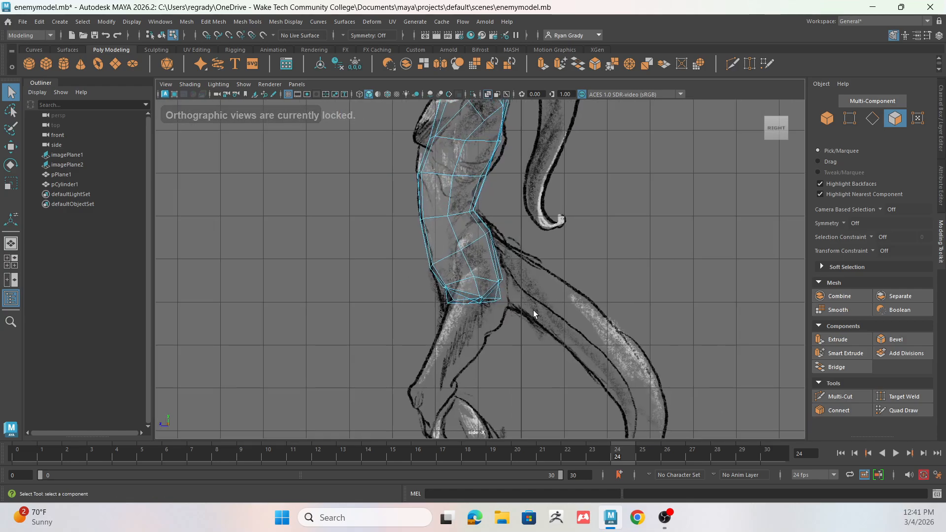
left_click(16, 248)
scroll(487, 309, "down", 2)
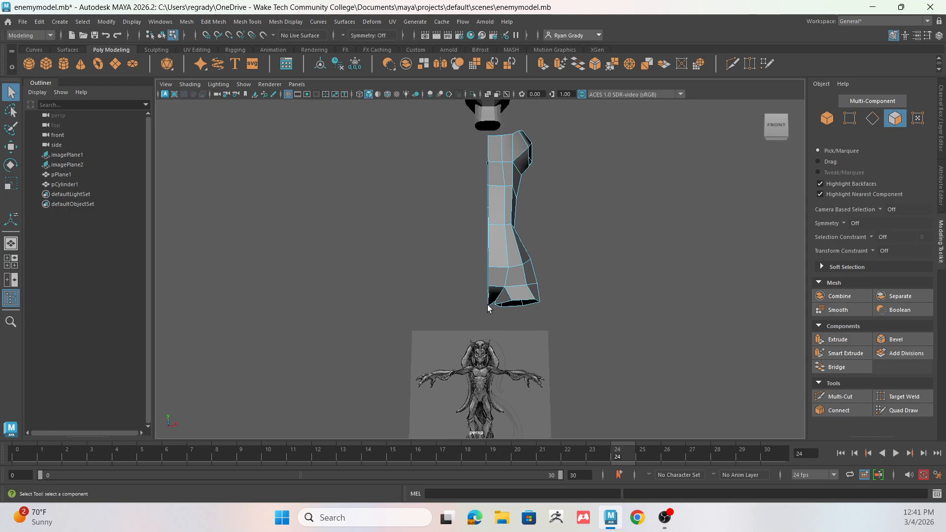
mouse_move(487, 309)
left_mouse_down("alt")
mouse_move(479, 343)
mouse_move(476, 305)
left_mouse_up("alt")
scroll(497, 341, "up", 3)
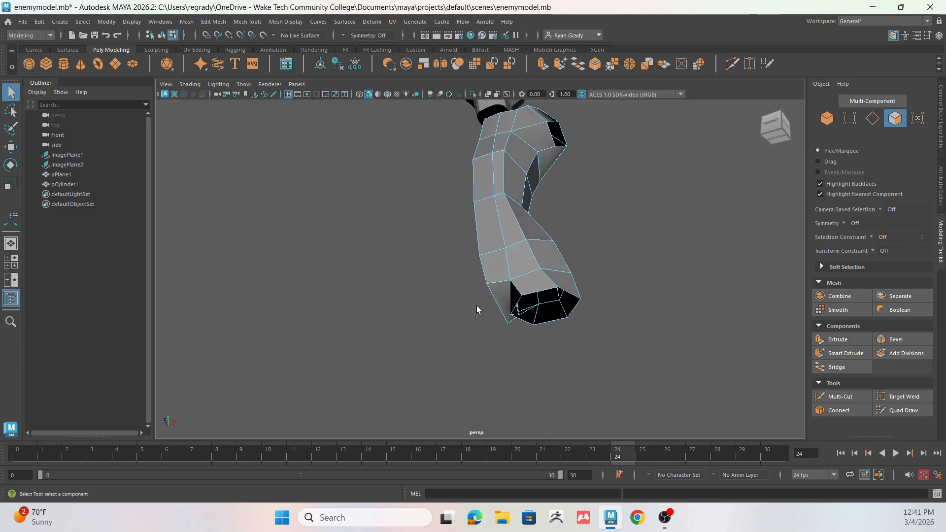
right_click(538, 283)
right_click_drag(553, 197, 552, 198)
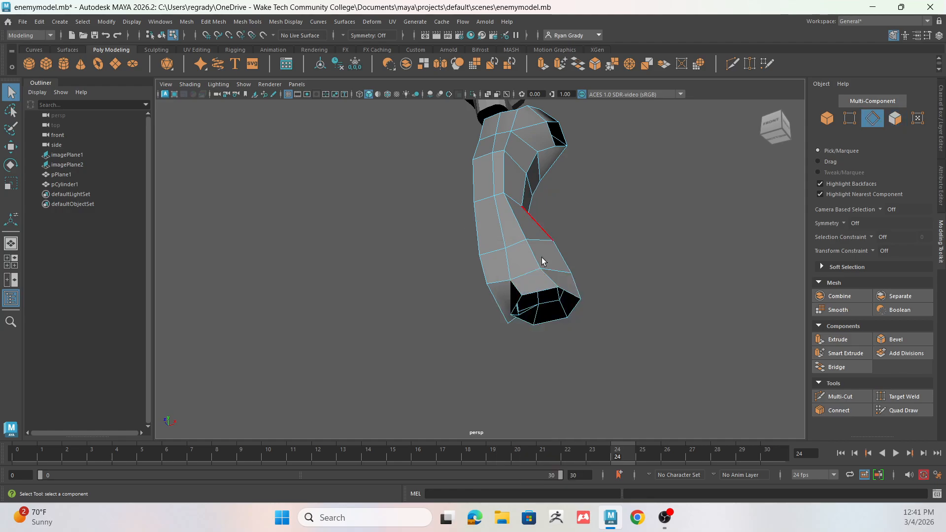
double_click(540, 297)
left_click_drag(525, 350, 545, 384, "alt")
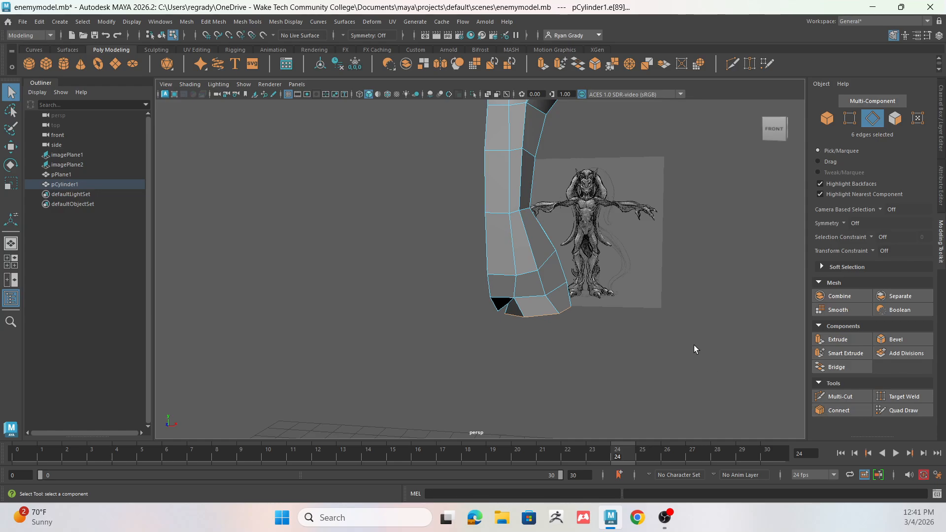
left_click_drag(553, 317, 568, 302, "alt")
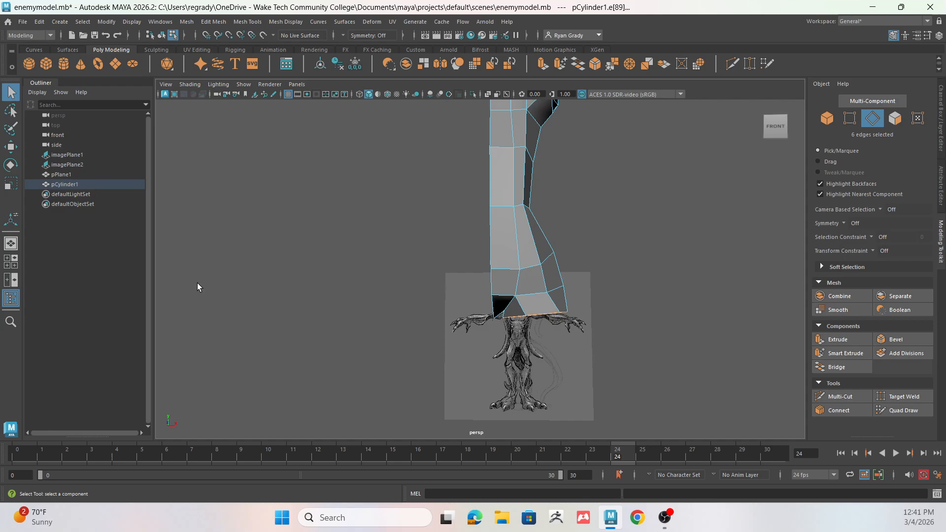
Extrude the leg opening's border edges and pull them down along the thigh in the front reference
left_click(10, 261)
scroll(363, 385, "up", 3)
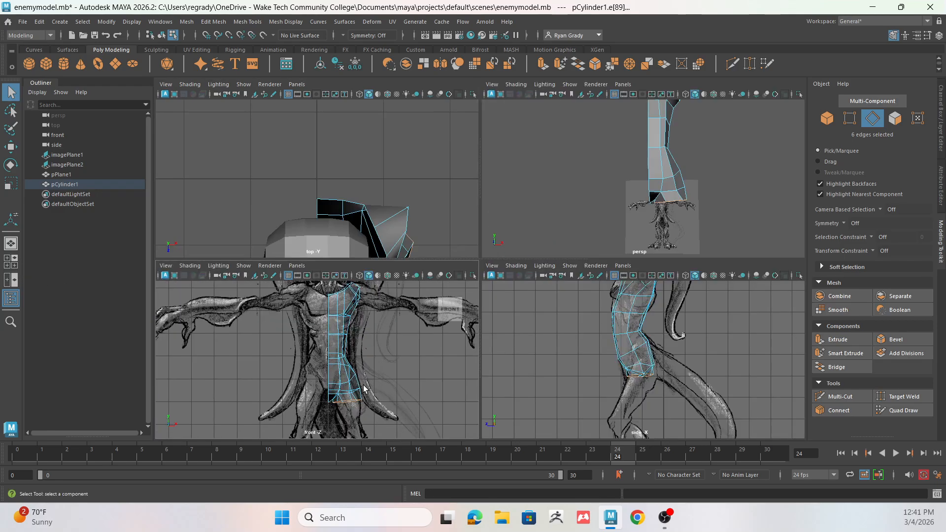
middle_click_drag(374, 391, 375, 307, "alt")
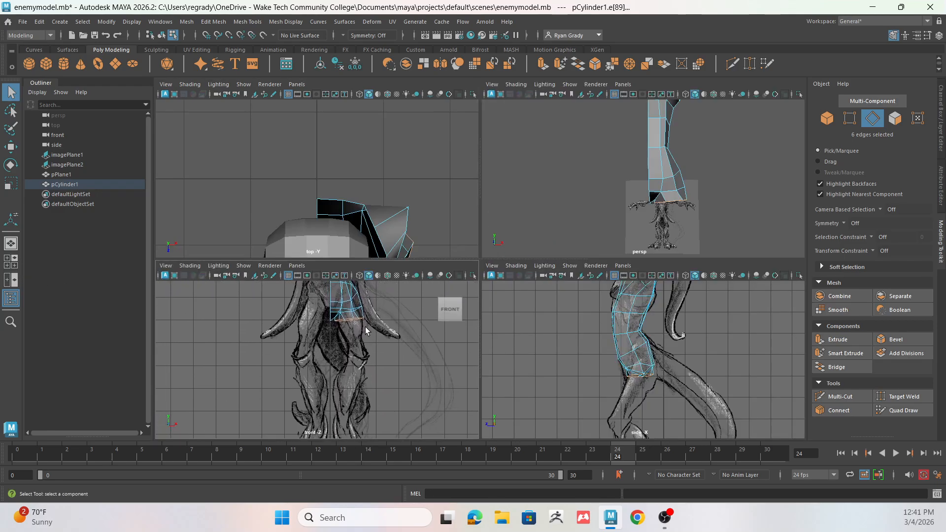
key("ctrl+e")
key("w")
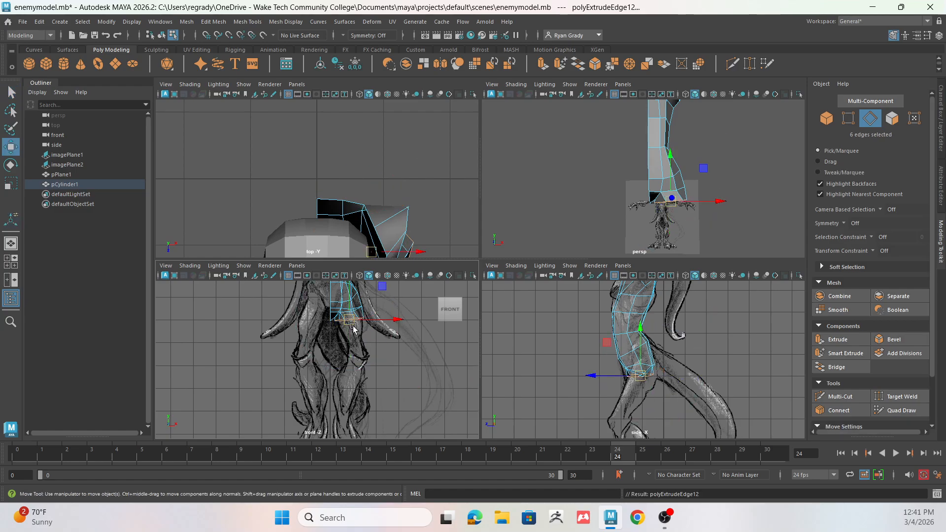
left_click_drag(350, 323, 350, 344)
Shift the thigh's lower edge loop forward and rotate it to follow the leg's angle in the side reference
key("r")
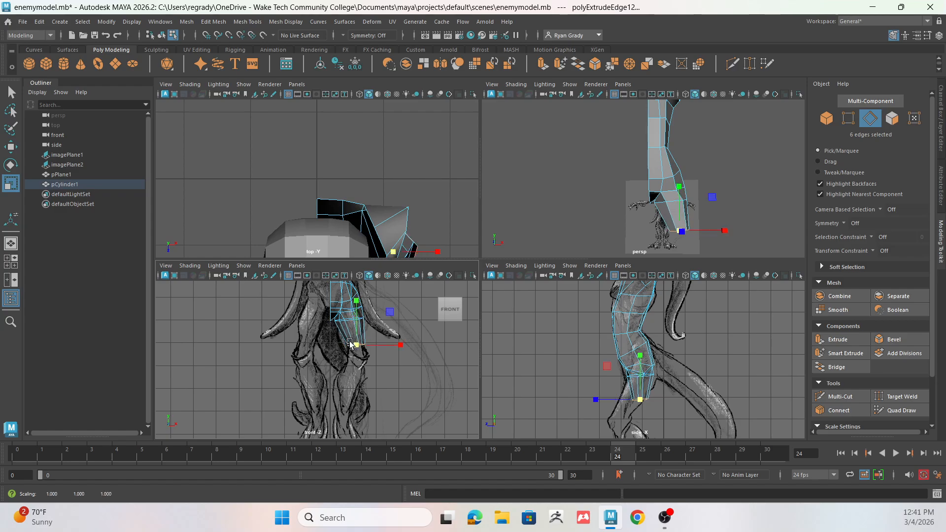
key("w")
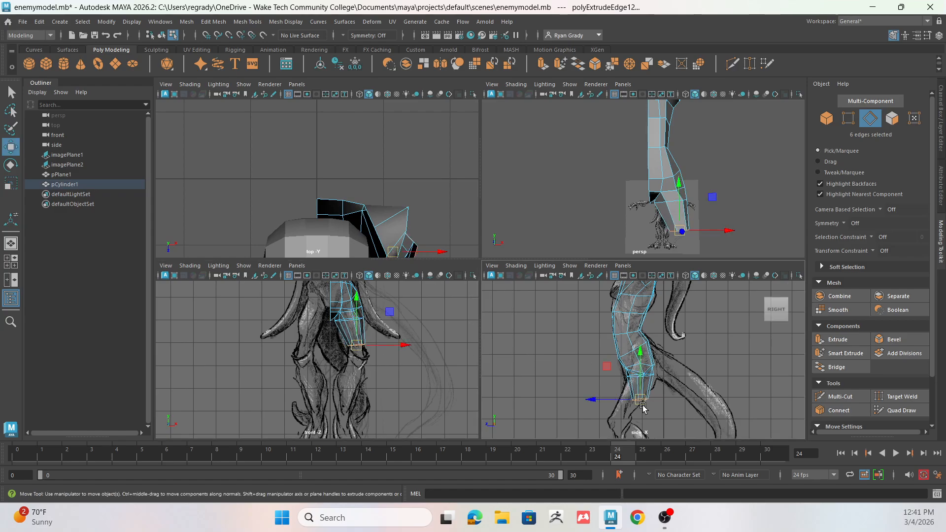
left_click_drag(627, 400, 619, 401)
key("e")
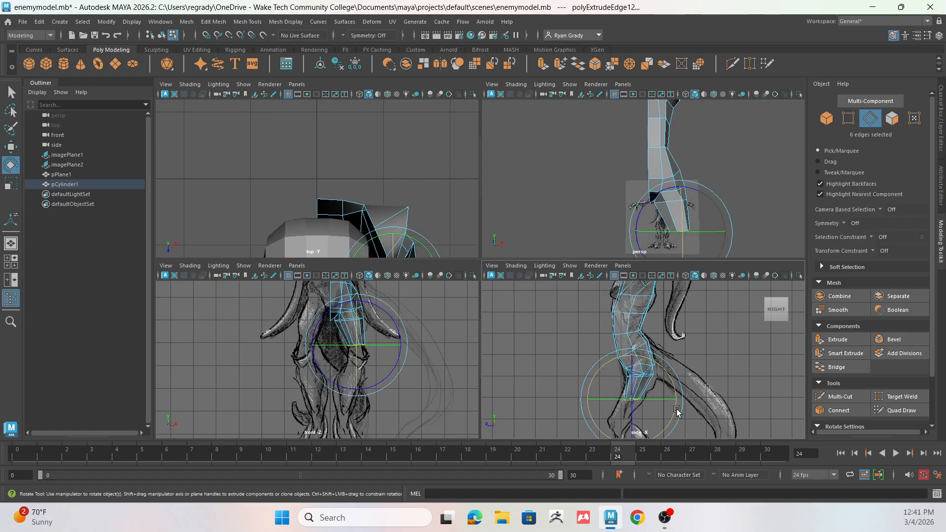
left_click_drag(677, 411, 672, 431)
key("r")
Extrude the thigh's lower edge loop again and place it at the knee in the side reference
left_click_drag(639, 400, 618, 422)
key("ctrl+e")
key("w")
key("e")
key("w")
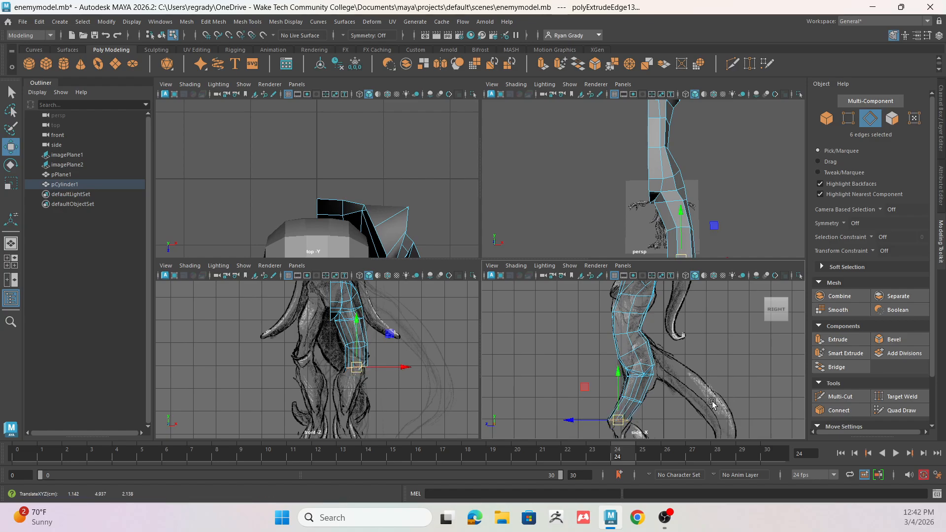
Nudge the mid-thigh edge loop in the side view and shift it inward in the front view to fit the references
double_click(631, 399)
left_click_drag(630, 399, 630, 398)
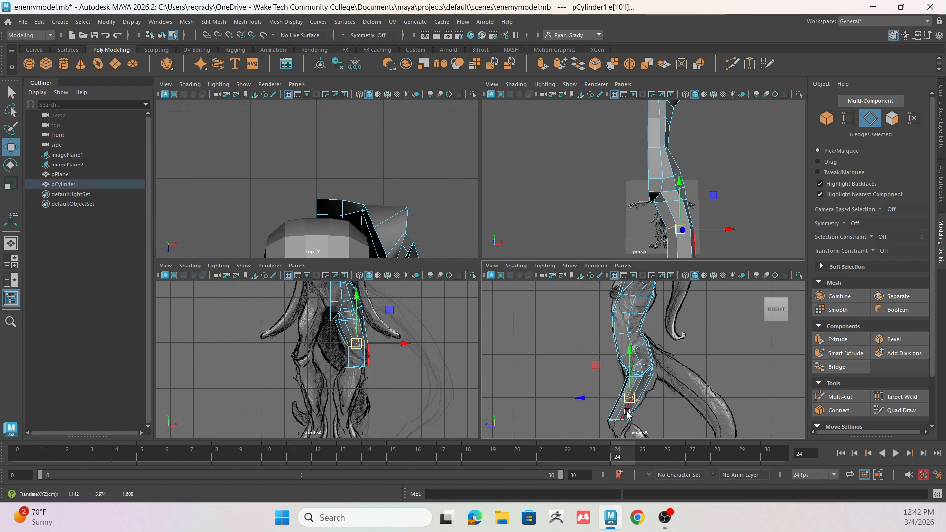
double_click(613, 422)
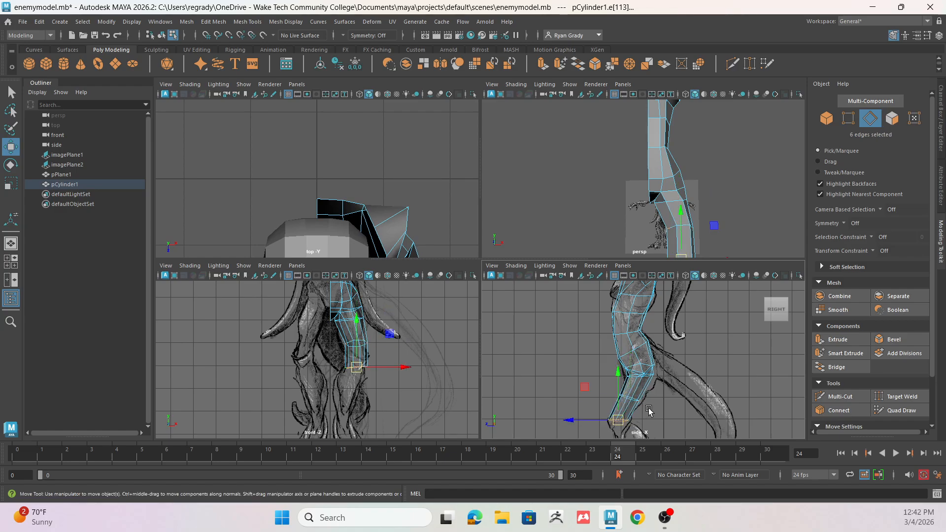
middle_click_drag(649, 411, 647, 349, "alt")
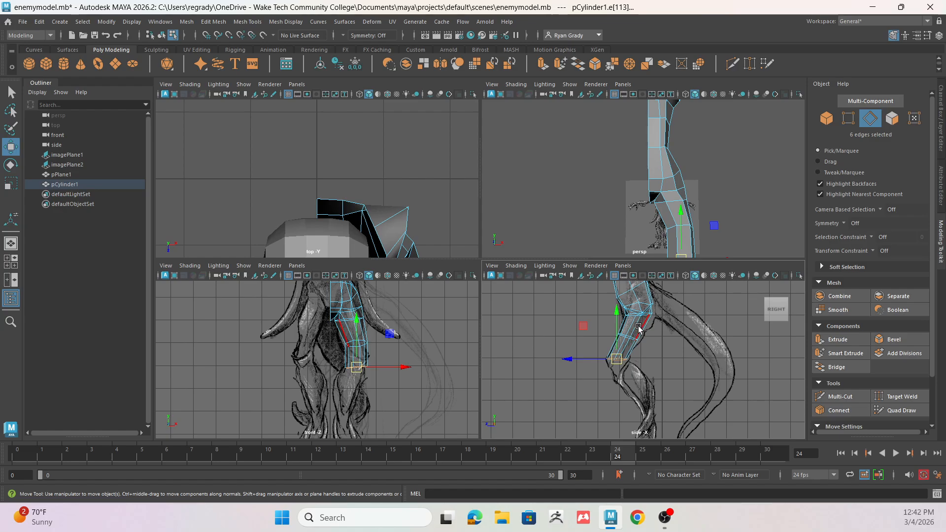
left_click(351, 344)
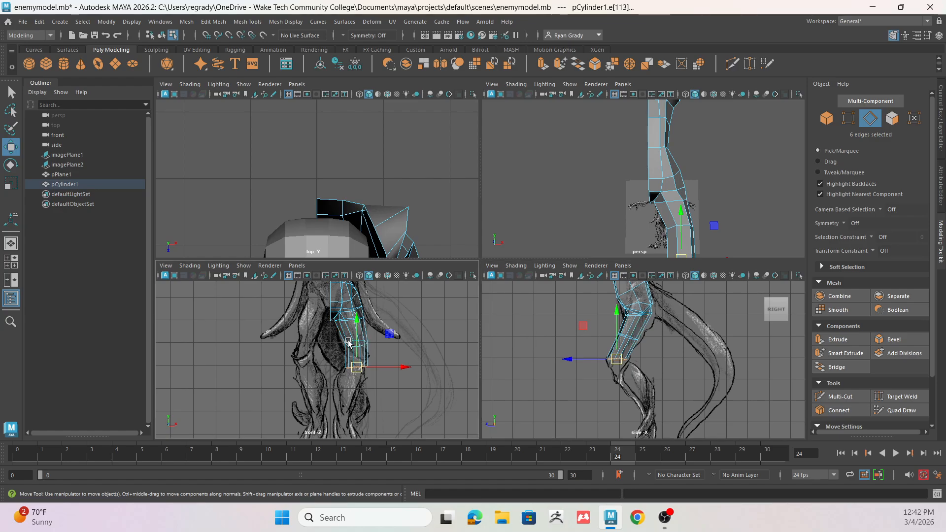
double_click(636, 341)
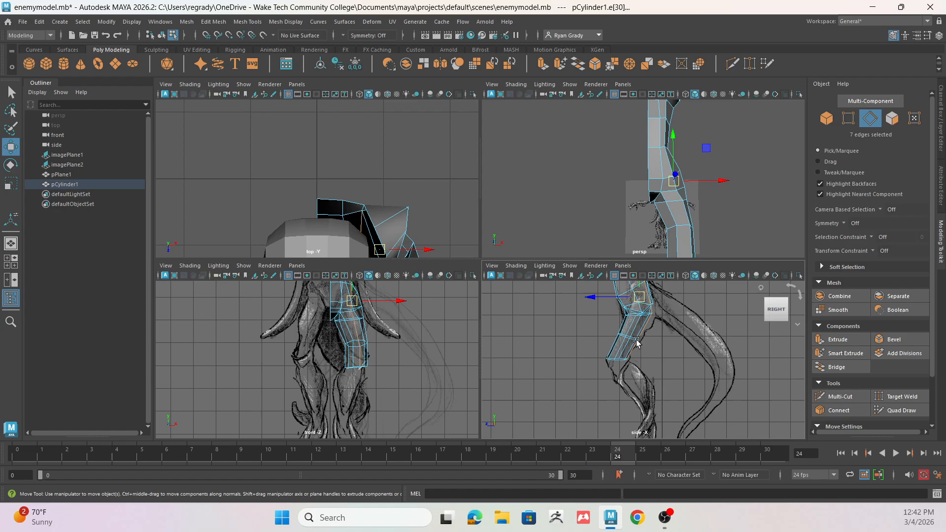
double_click(355, 343)
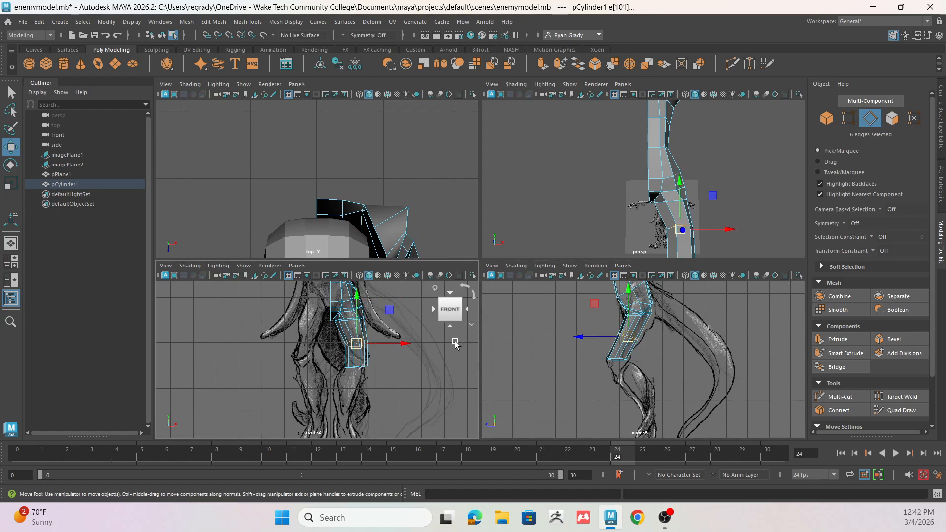
left_click_drag(354, 348, 351, 347)
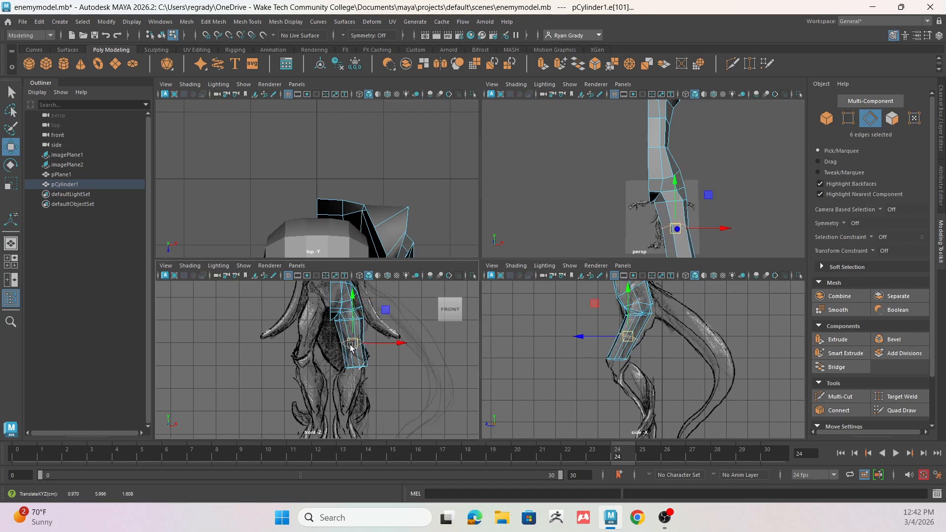
Extrude the open edge loop at the knee, place it just below the knee and rotate it to follow the side reference
double_click(616, 359)
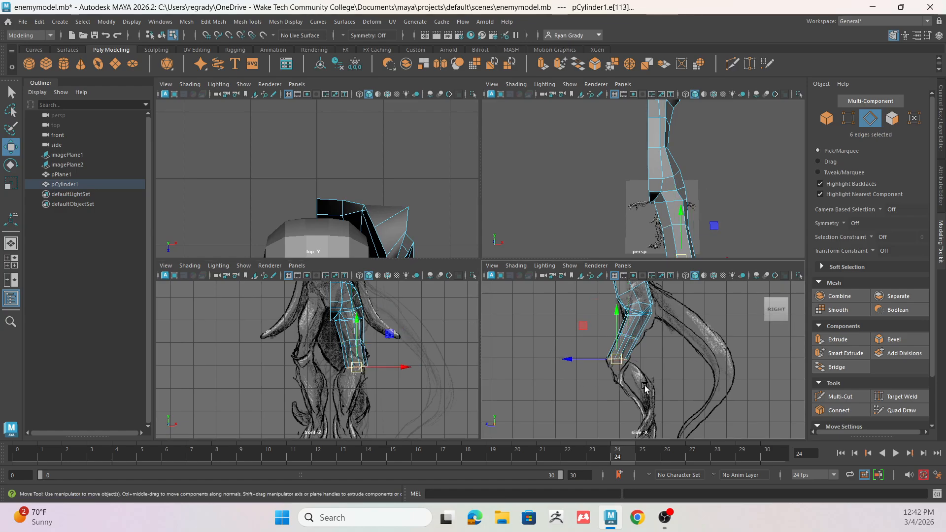
key("ctrl+e")
key("w")
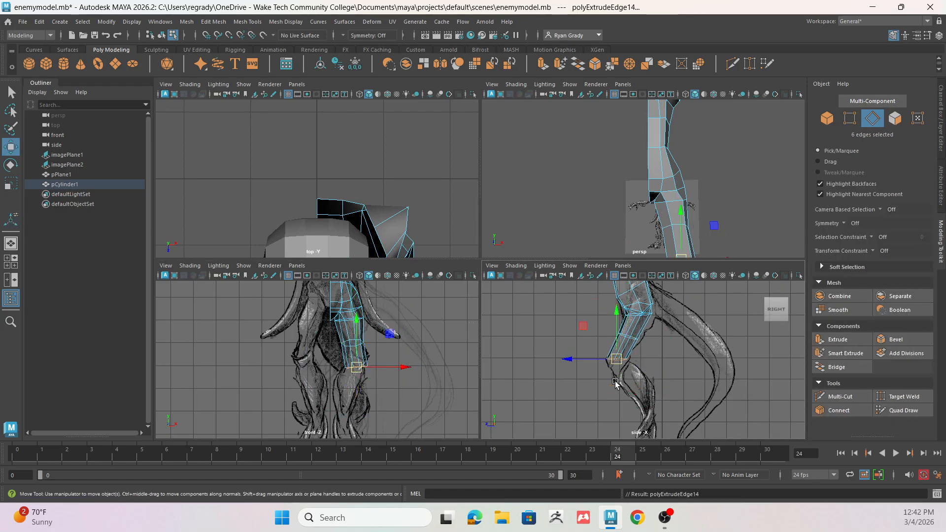
left_click_drag(617, 362, 619, 365)
key("e")
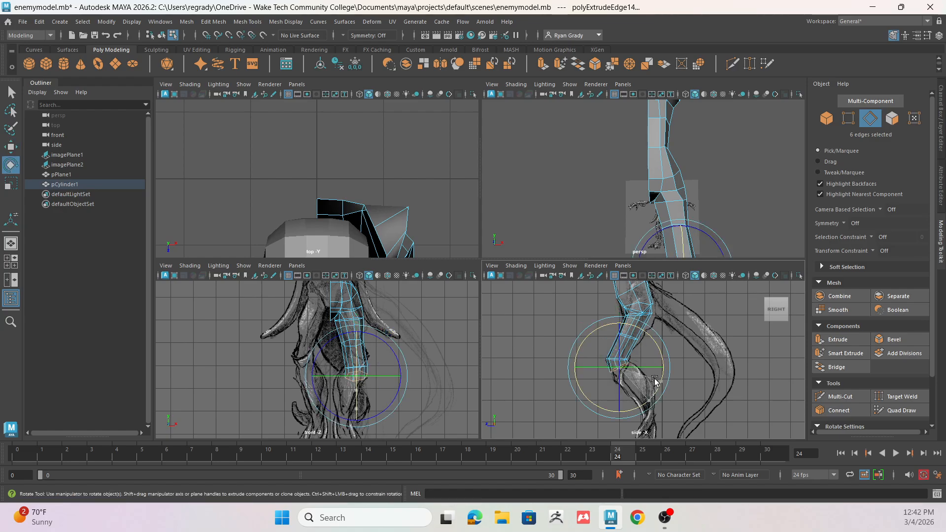
key("w")
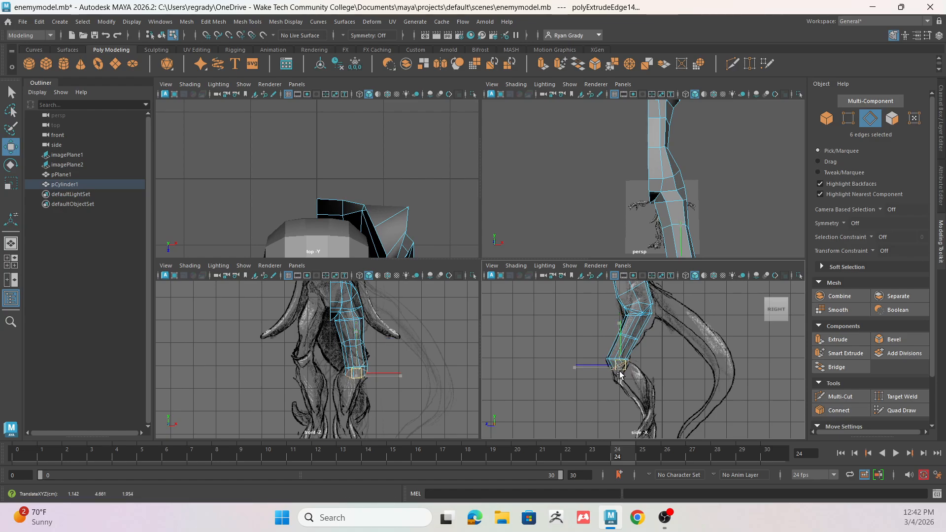
left_click_drag(618, 373, 625, 377)
Extrude the loop below the knee again, rotating and shifting it around the knee's bend in the side reference
key("ctrl+e")
key("w")
key("e")
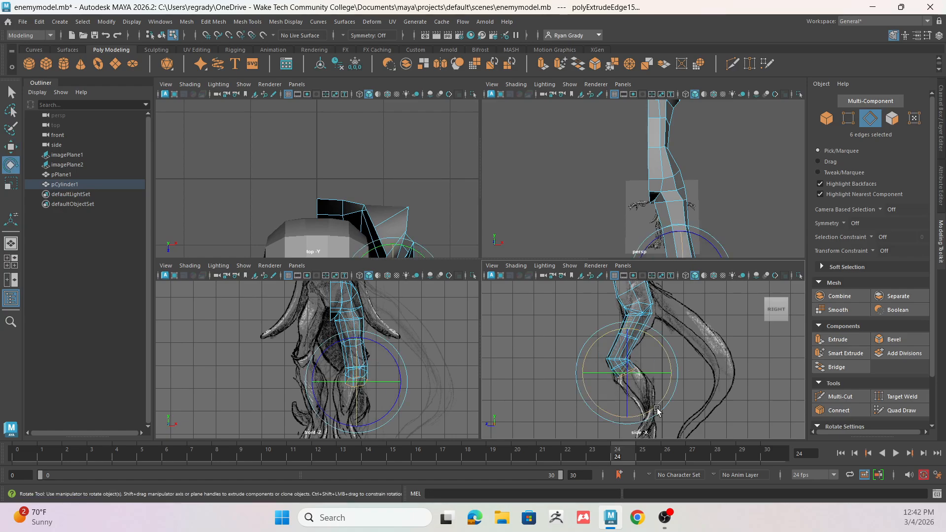
key("w")
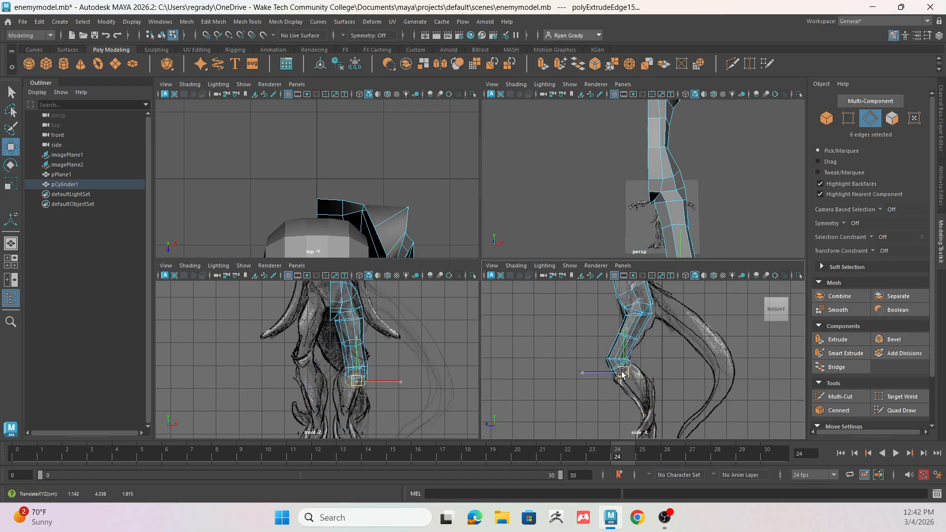
Extrude the lower edge loop down along the calf and size it to the side reference
key("ctrl+e")
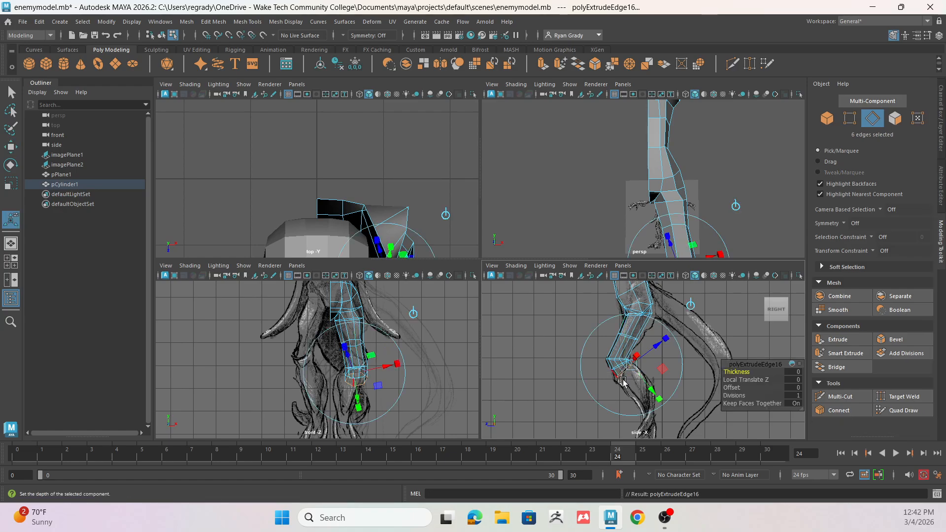
key("w")
left_click_drag(623, 374, 644, 421)
key("r")
Extrude the calf's lower edge loop down to the ankle, then scale and shift it to fit the side reference
key("ctrl+e")
key("w")
key("e")
key("r")
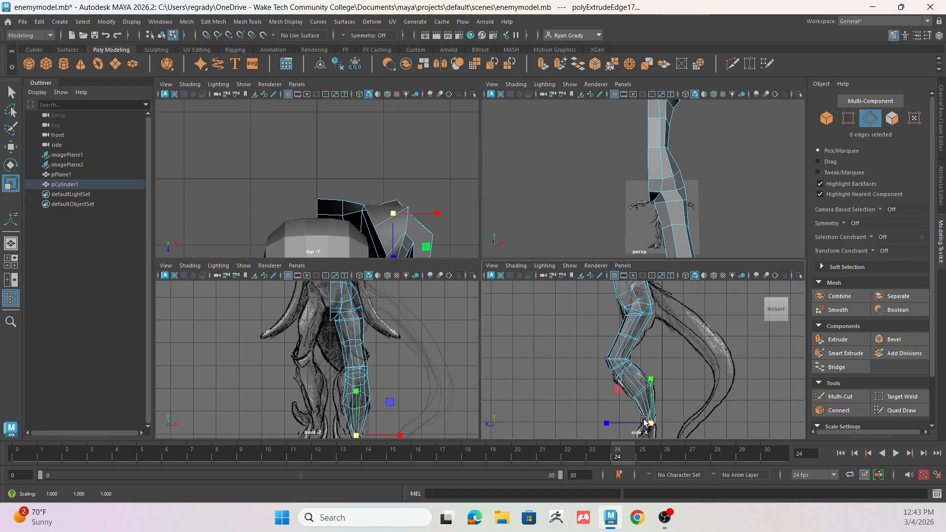
middle_click_drag(689, 404, 695, 321, "alt")
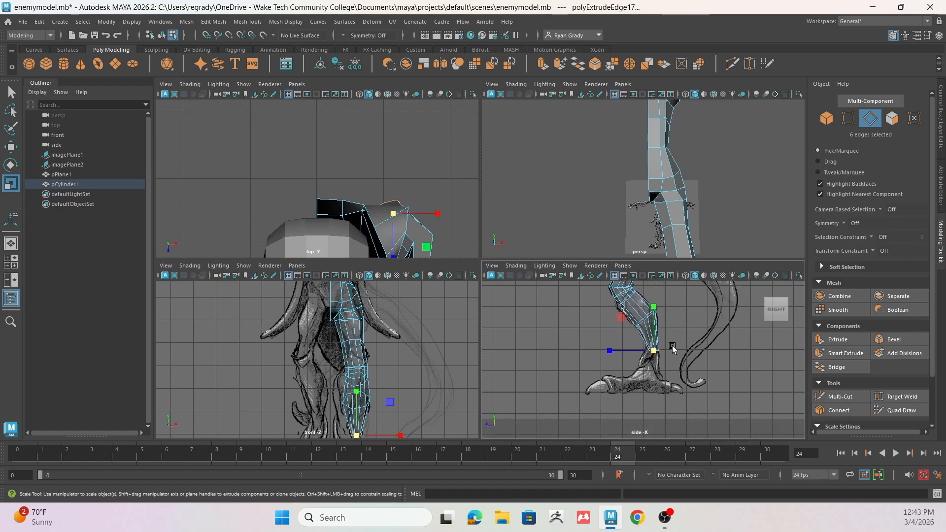
left_click_drag(653, 351, 626, 351)
key("w")
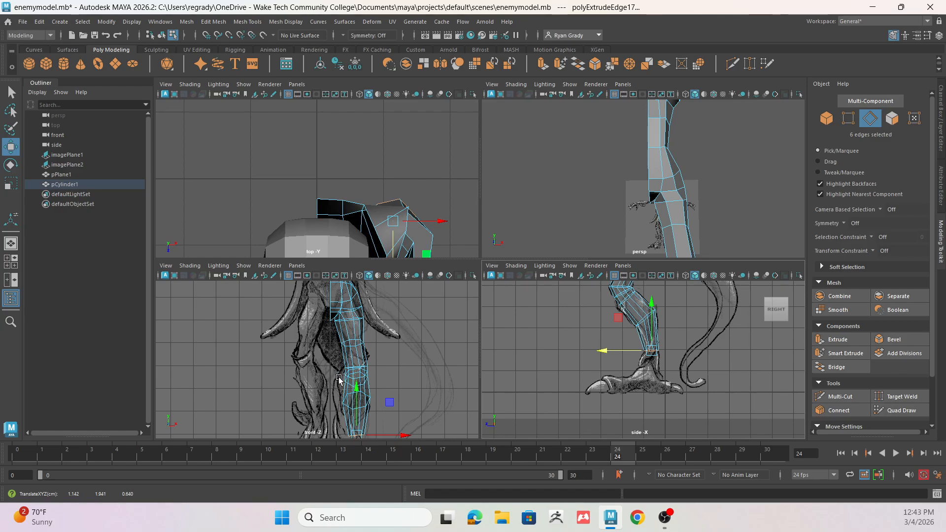
Extrude the ankle edge loop down to the top of the foot and adjust its angle and position in the side view
middle_click_drag(387, 401, 384, 363, "alt")
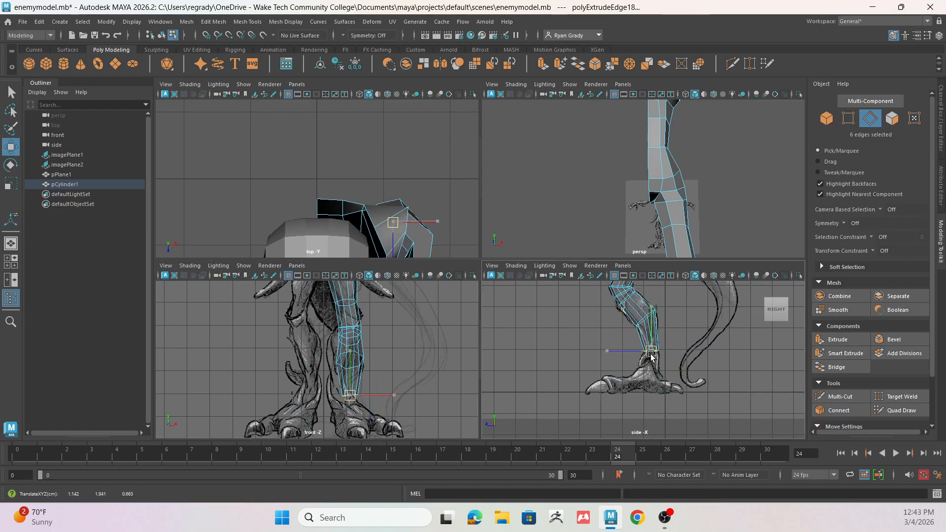
left_click_drag(651, 351, 646, 376, "shift")
key("e")
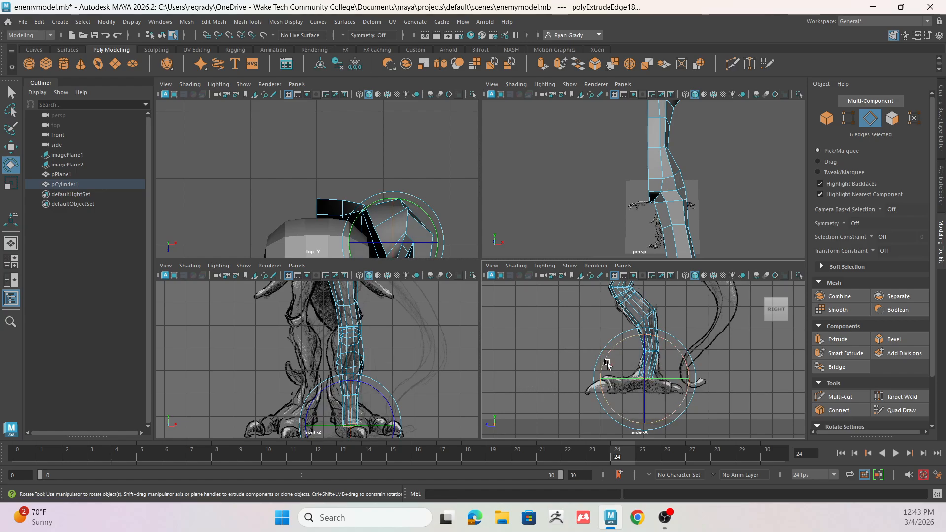
key("w")
left_click_drag(644, 351, 650, 337)
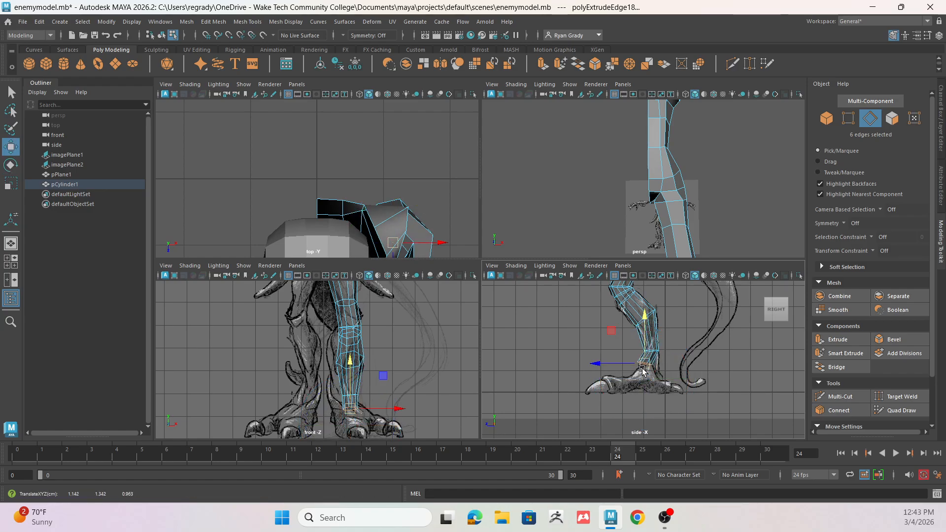
left_click_drag(643, 371, 651, 372)
Extrude the lower edge loop down to the ground line and flatten it vertically into a level base
key("ctrl+e")
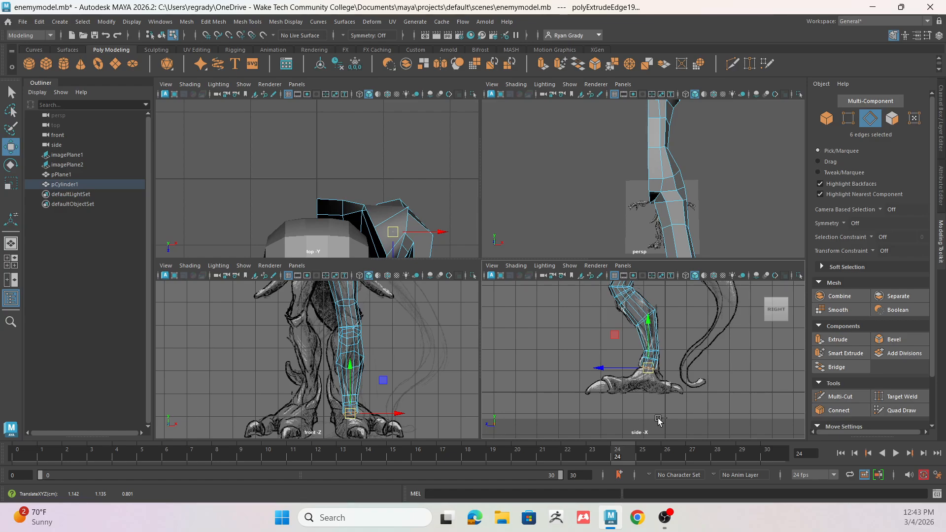
key("ctrl+e")
left_click_drag(649, 368, 651, 389)
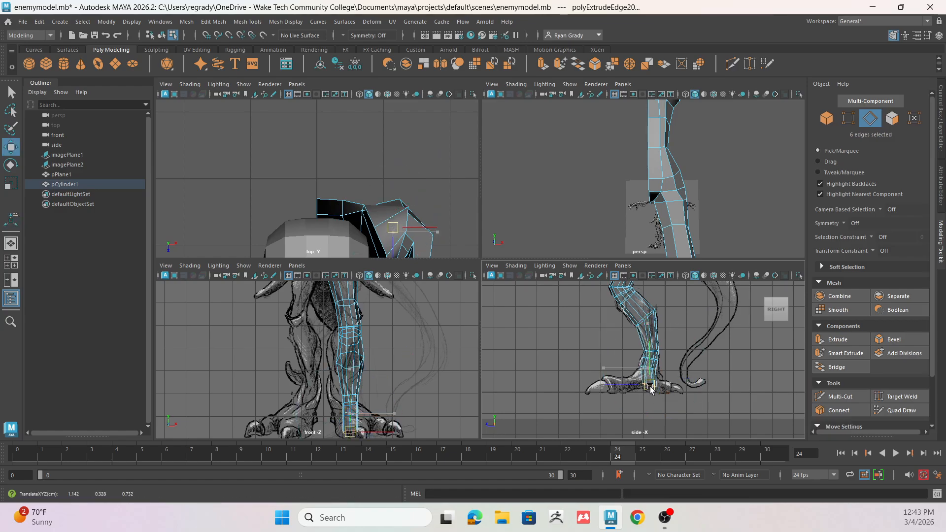
key("r")
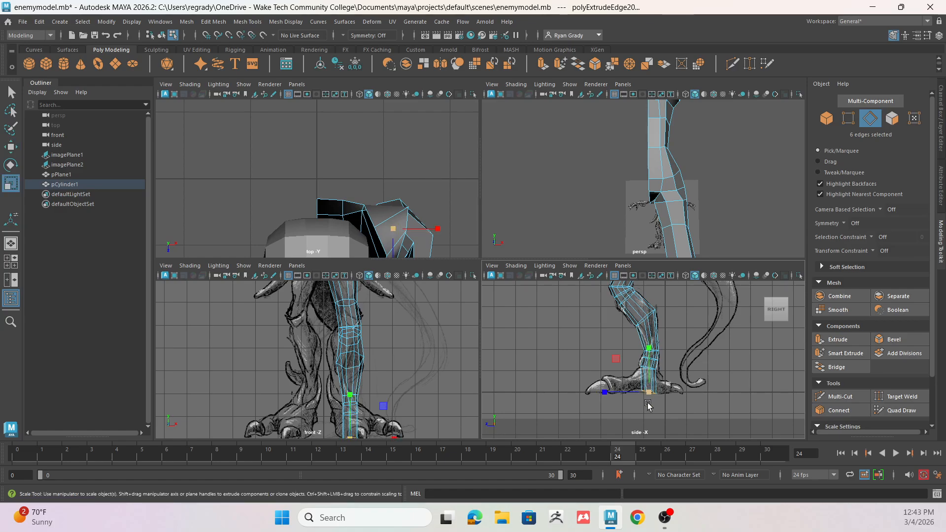
left_click_drag(652, 353, 654, 420)
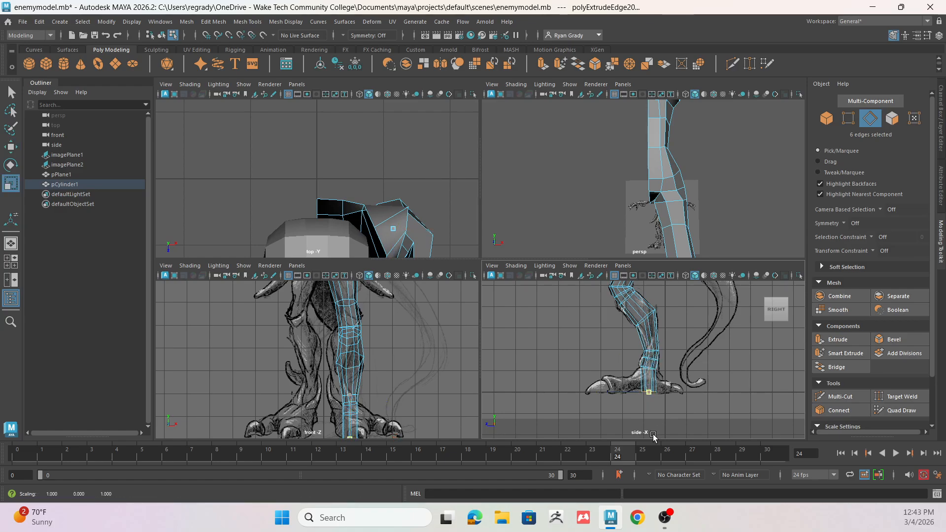
Select the two front faces of the leg's lowest segment, where the foot begins
key("space")
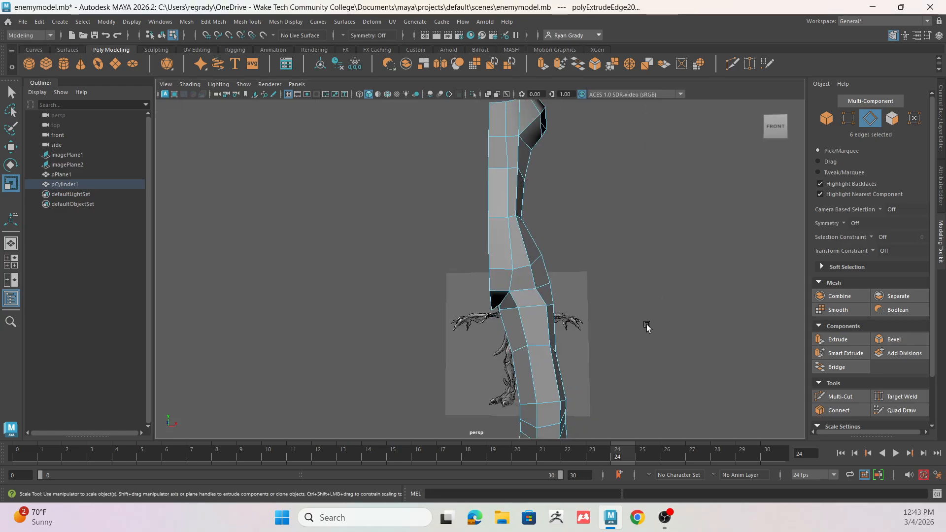
left_click_drag(647, 327, 557, 373, "alt")
middle_click_drag(557, 372, 572, 291, "alt")
scroll(572, 292, "up", 4)
middle_click_drag(557, 377, 559, 310, "alt")
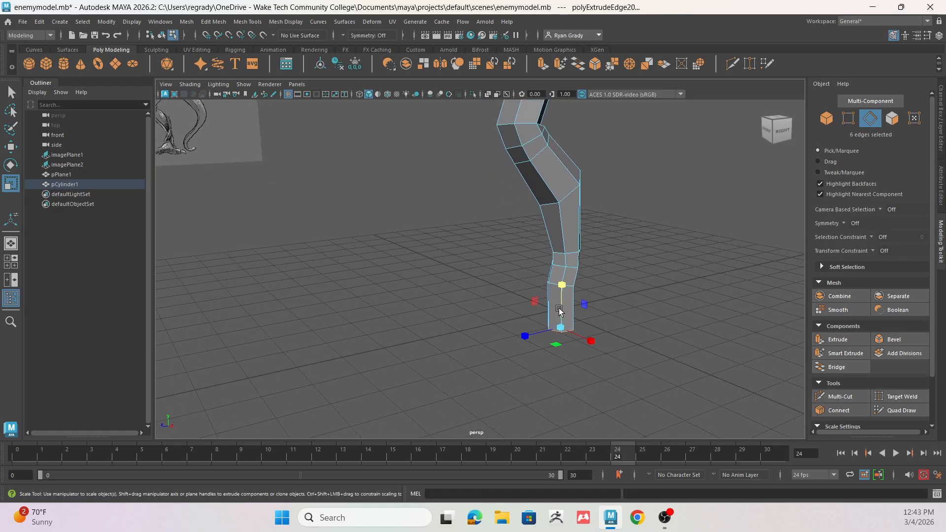
left_click_drag(559, 310, 580, 299, "alt")
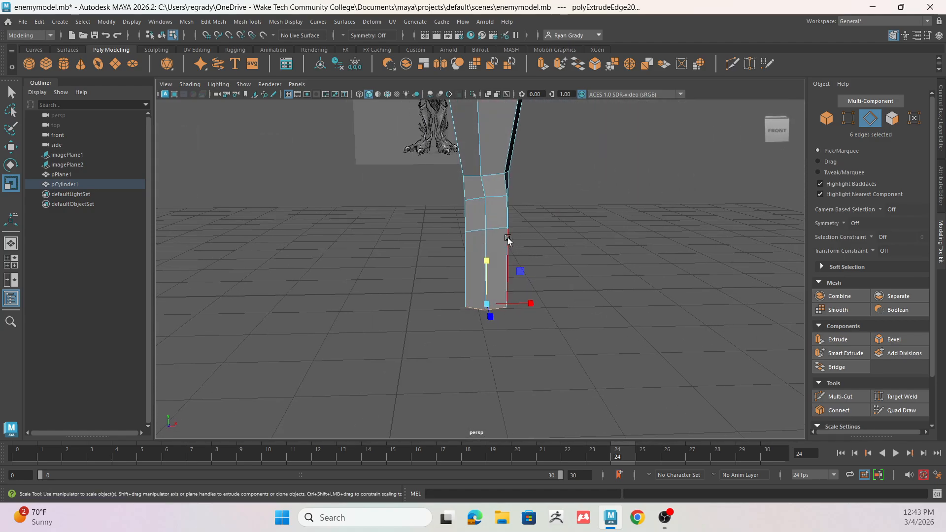
right_click_drag(503, 220, 501, 248)
left_click(498, 257)
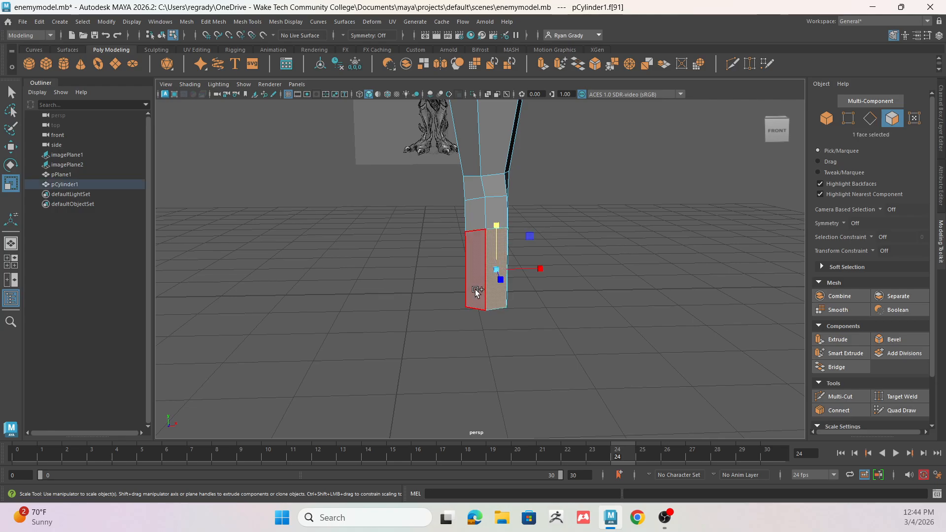
left_click(475, 290, "shift")
left_click_drag(557, 342, 458, 346, "alt")
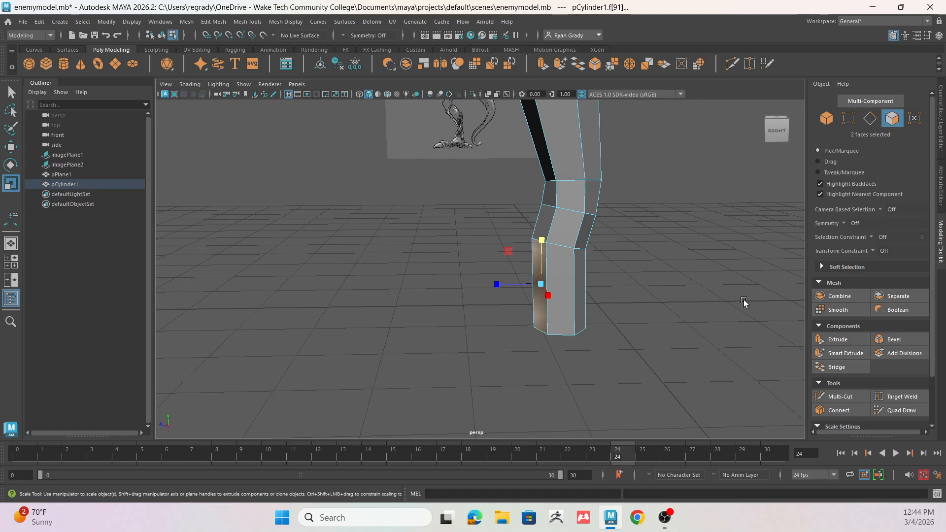
Extrude the two selected front faces forward along the foot in the side reference and scale them to its height
left_click(13, 269)
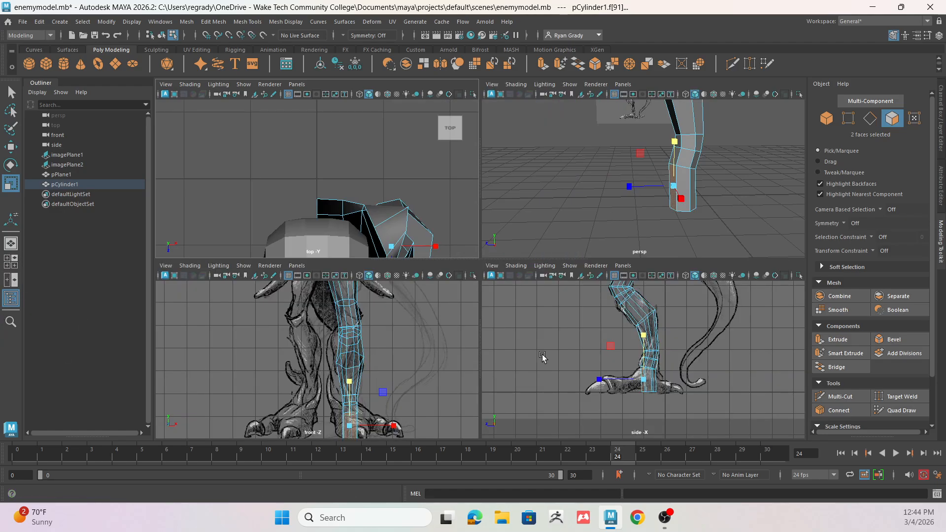
key("space")
scroll(566, 382, "up", 4)
scroll(538, 379, "up", 5)
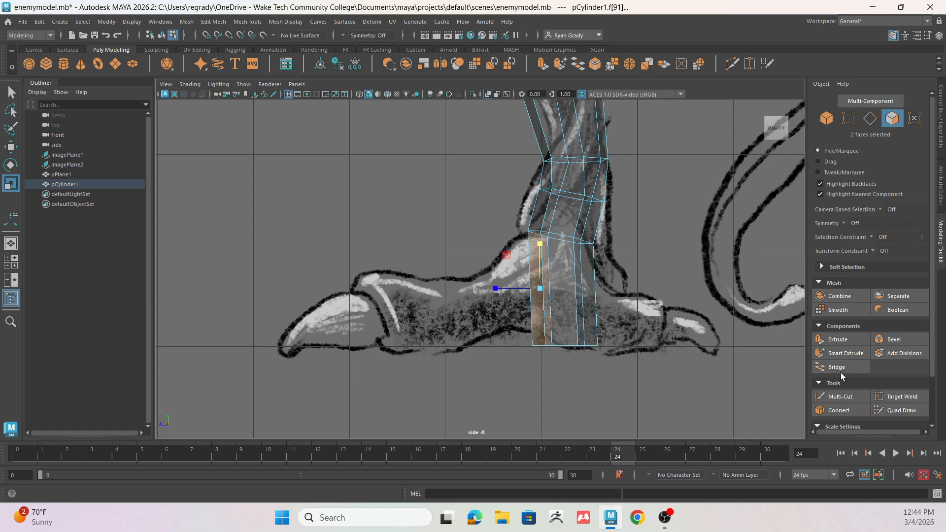
left_click(844, 341)
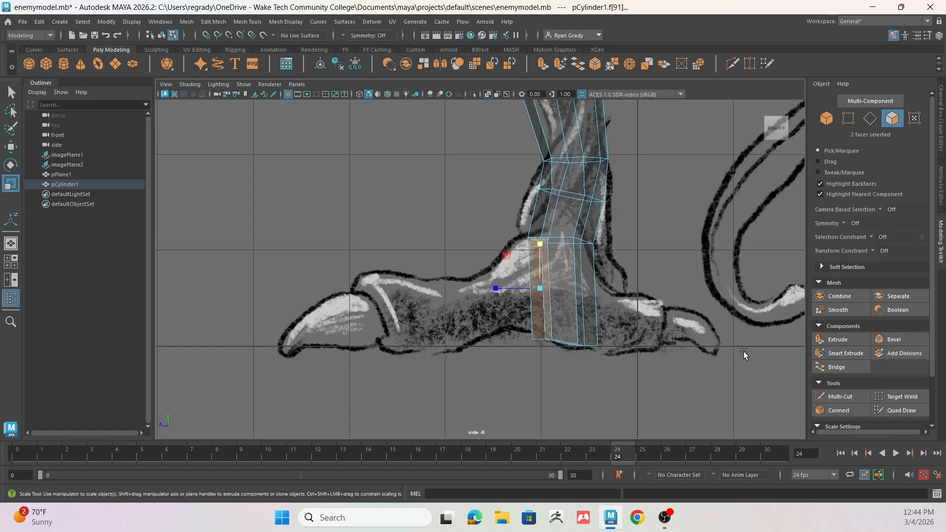
key("ctrl+z")
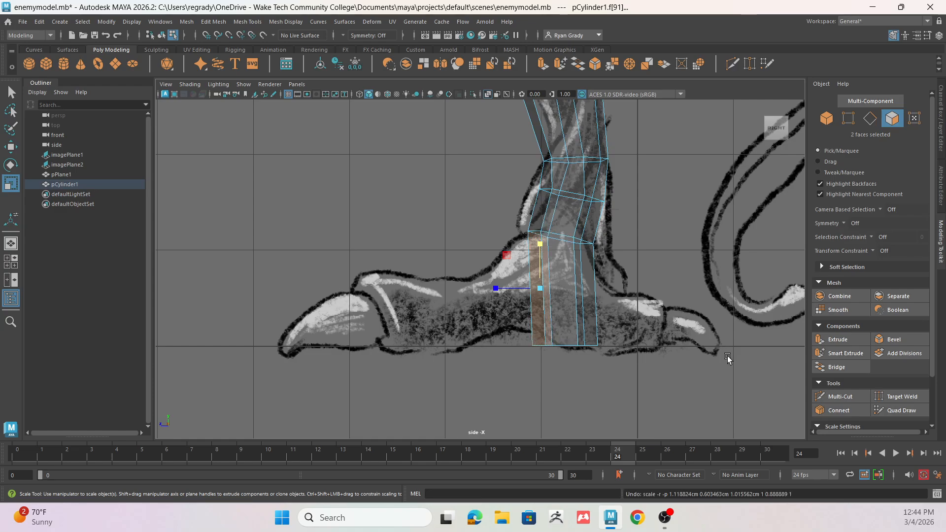
left_click(838, 340)
left_click_drag(540, 296, 496, 295)
key("r")
key("w")
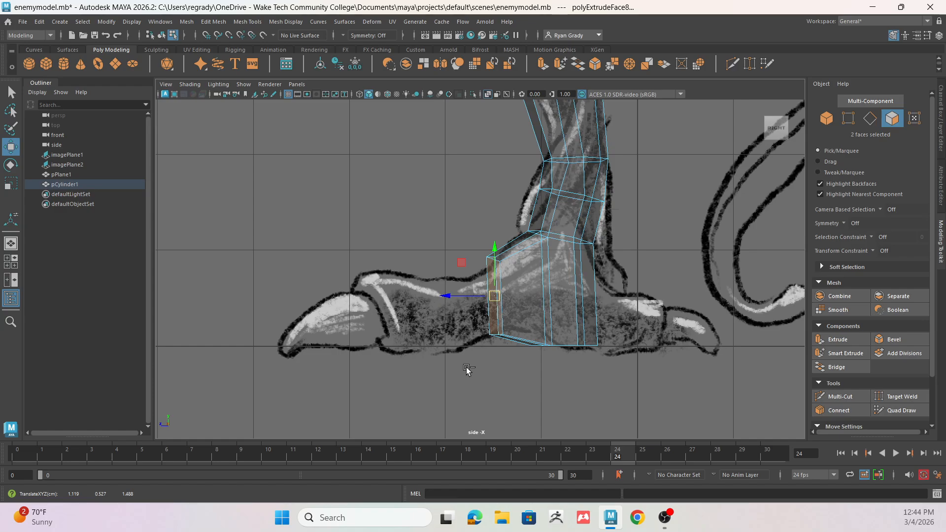
Extrude the foot's front faces forward again toward the toes, fit them to the side reference and save the scene
key("ctrl+e")
left_click_drag(493, 297, 454, 318)
key("r")
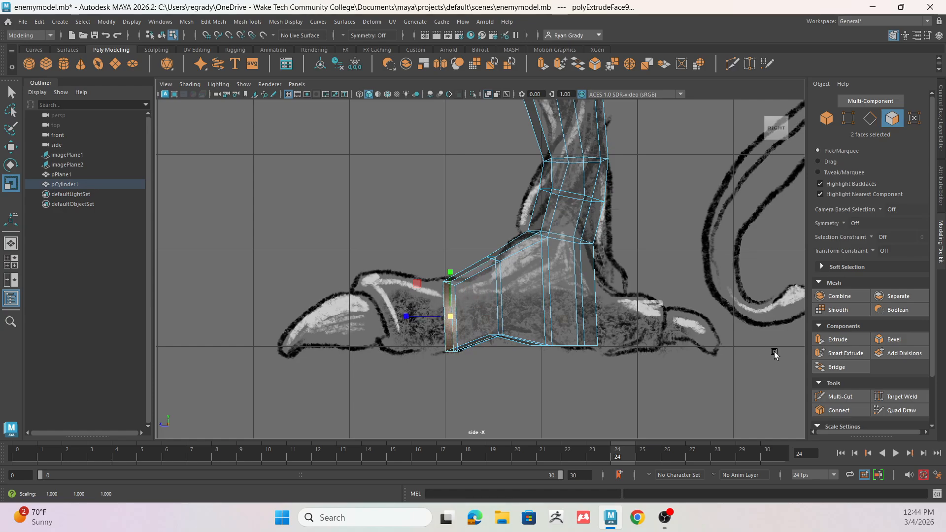
left_click(633, 367)
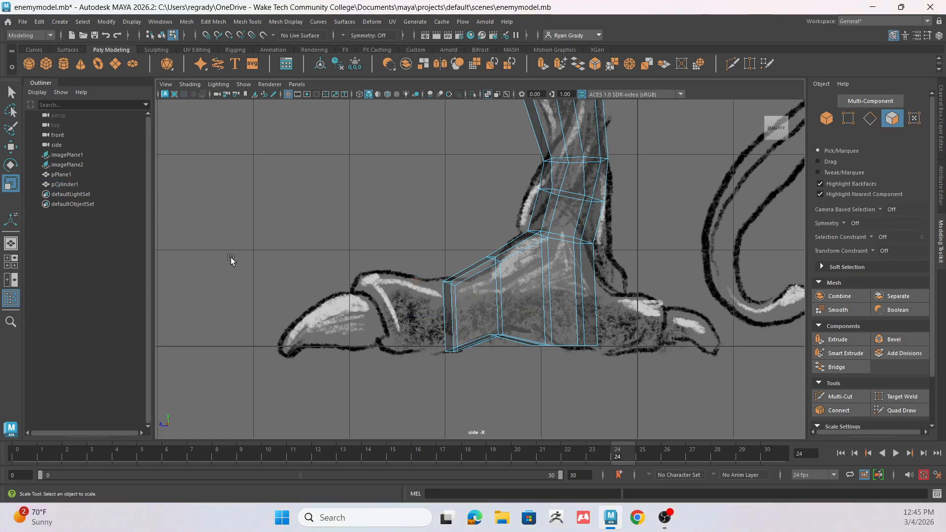
Examine the half body and leg in the perspective view and the shoulder area against the front reference
left_click(11, 243)
left_click_drag(488, 261, 567, 266, "alt")
middle_click_drag(513, 242, 519, 321, "alt")
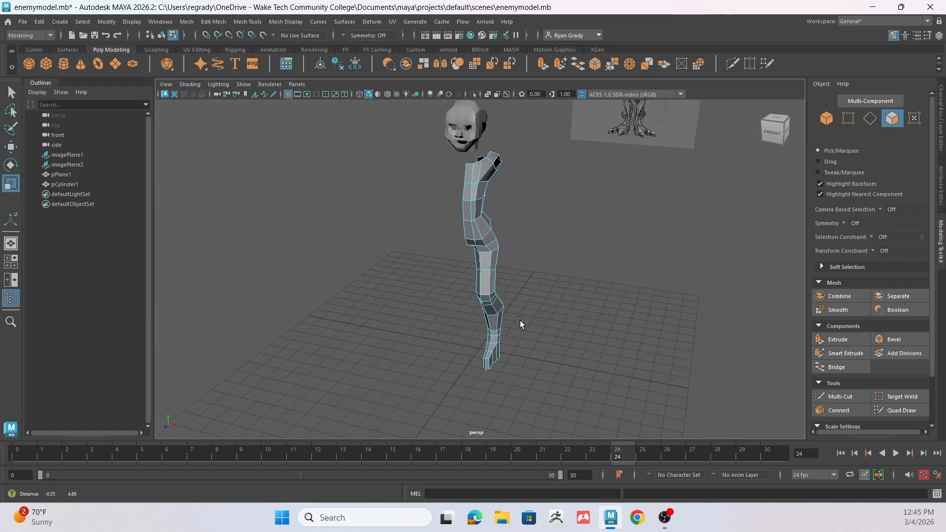
mouse_move(520, 321)
left_mouse_down("alt")
mouse_move(534, 331)
mouse_move(533, 317)
left_mouse_up("alt")
scroll(512, 241, "up", 4)
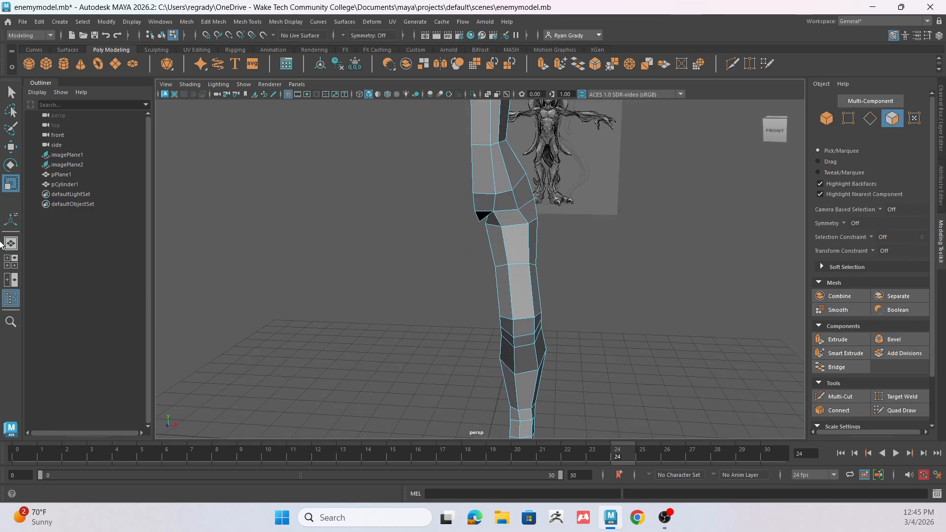
left_click(15, 262)
scroll(414, 340, "up", 2)
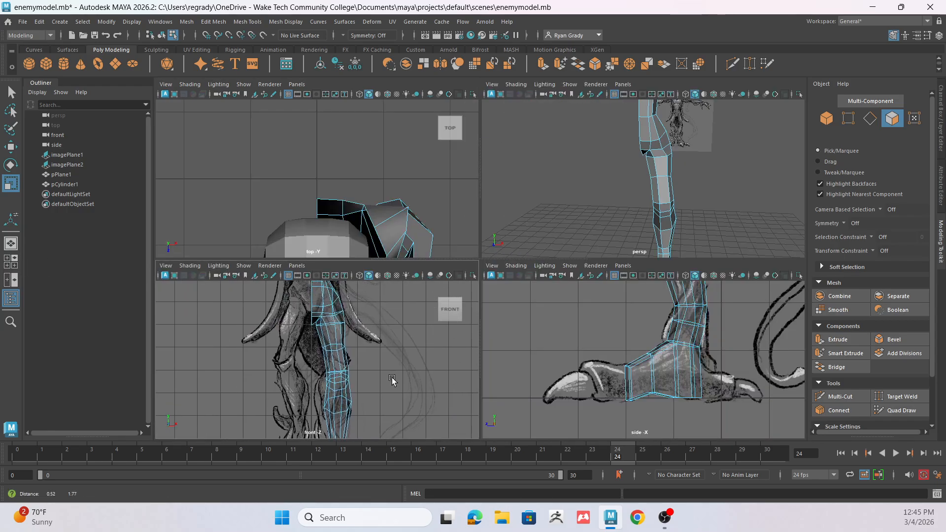
scroll(409, 355, "down", 3)
scroll(355, 335, "up", 4)
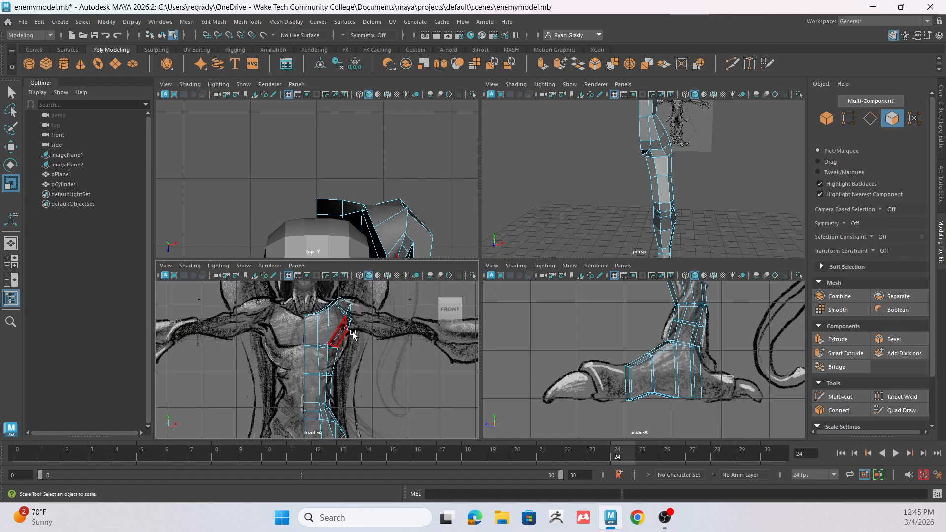
middle_click_drag(353, 296, 319, 402, "alt")
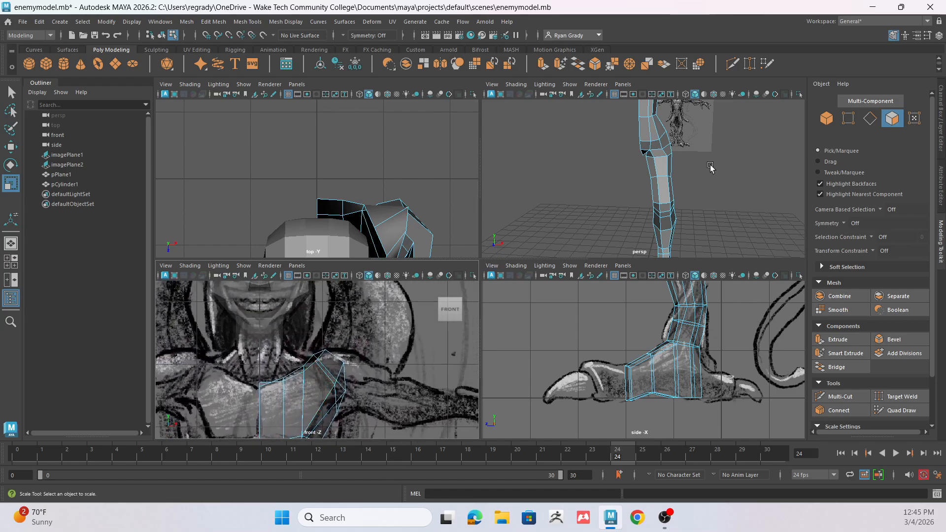
scroll(724, 143, "down", 3)
middle_click_drag(724, 143, 684, 199, "alt")
left_click_drag(664, 196, 620, 165, "alt")
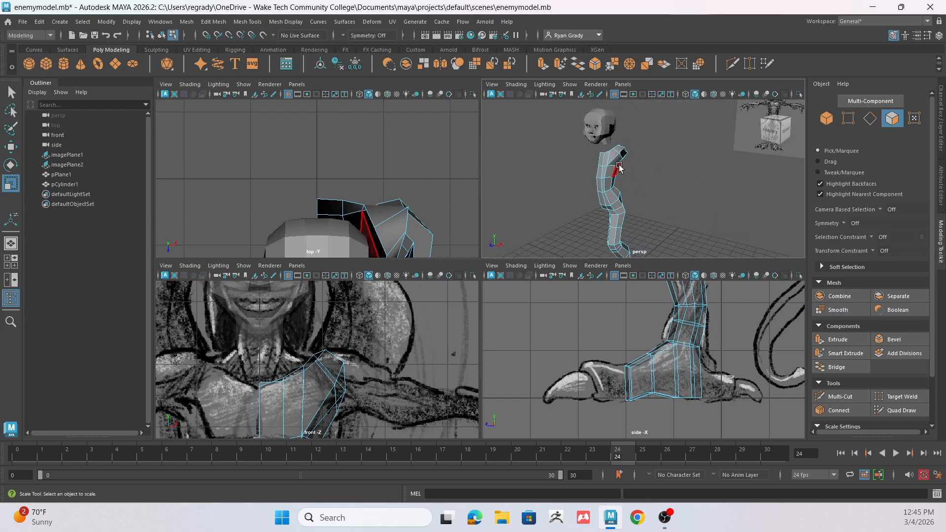
Extrude the four border edges of the shoulder opening outward toward the upper arm in the front reference
scroll(621, 163, "up", 5)
middle_click_drag(625, 148, 642, 195, "alt")
right_click_drag(582, 144, 589, 108)
double_click(591, 140)
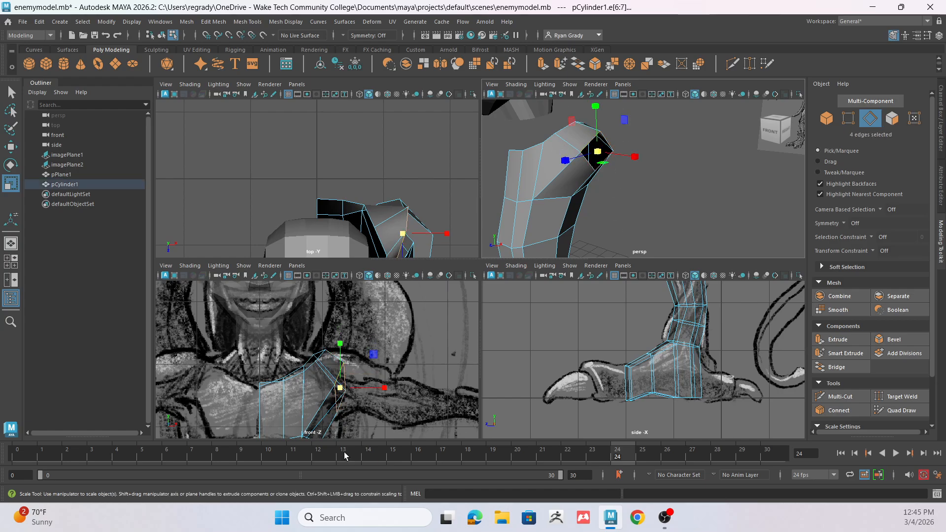
key("ctrl+e")
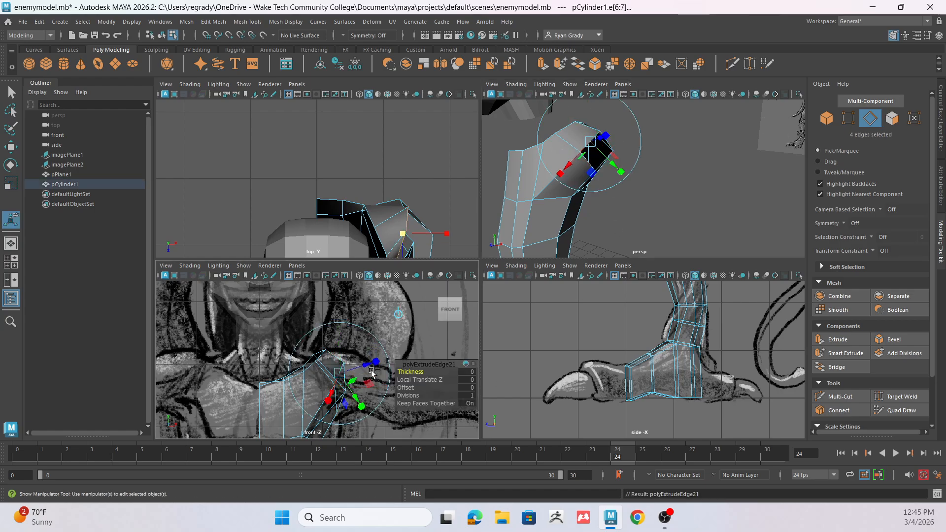
key("w")
left_click_drag(344, 388, 368, 384)
key("r")
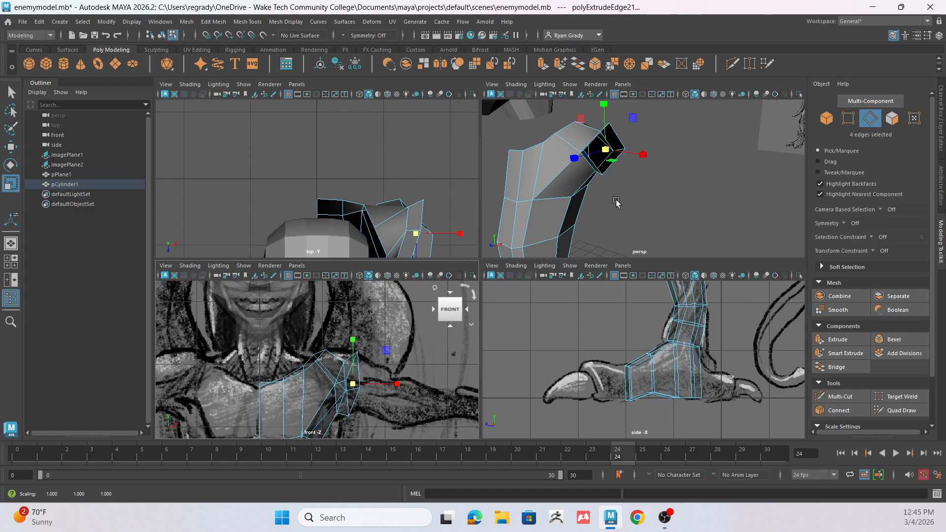
Raise the upper vertex of the shoulder loop to match the shoulder contour in the front reference
key("f")
right_click_drag(636, 187, 604, 178)
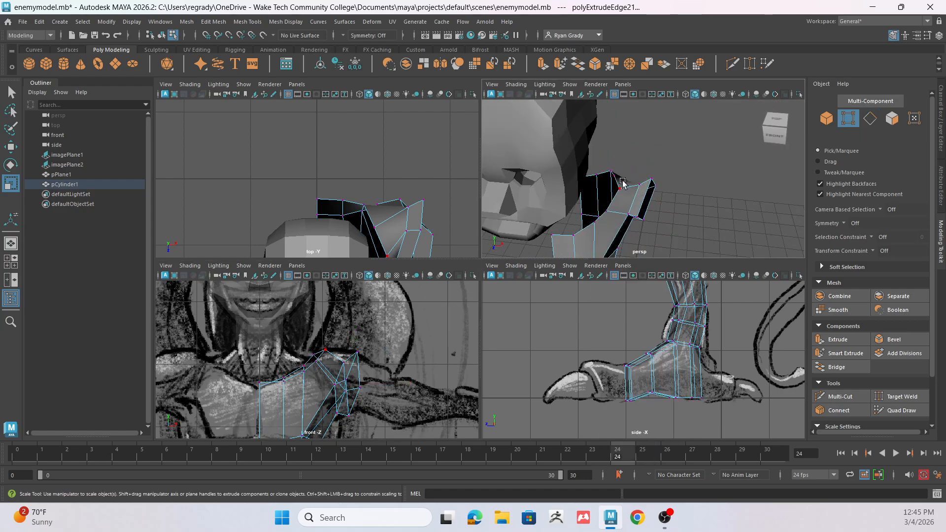
left_click(638, 185)
key("w")
left_click_drag(349, 368, 346, 353)
right_click(644, 207)
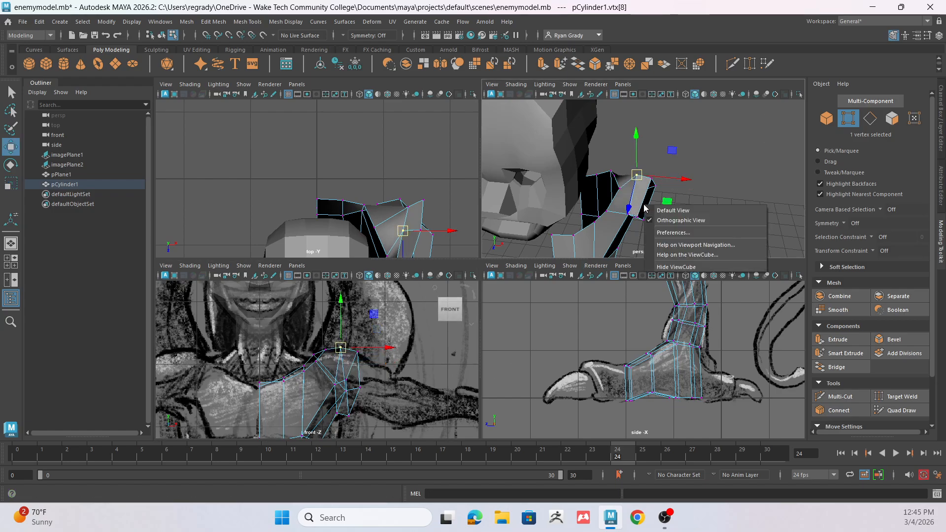
left_click(673, 210)
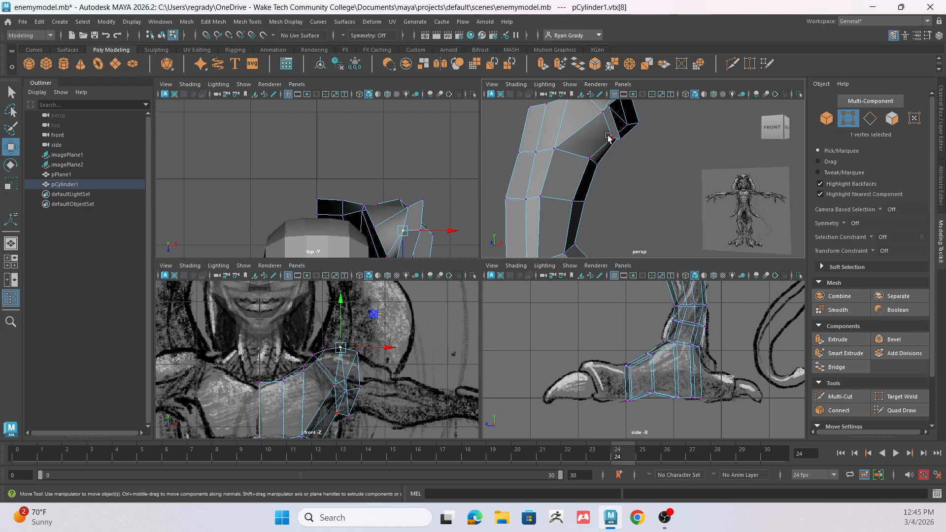
Extrude the arm's open end loop outward past the shoulder and fit it to the upper arm in the front reference
left_click_drag(615, 140, 637, 163, "alt")
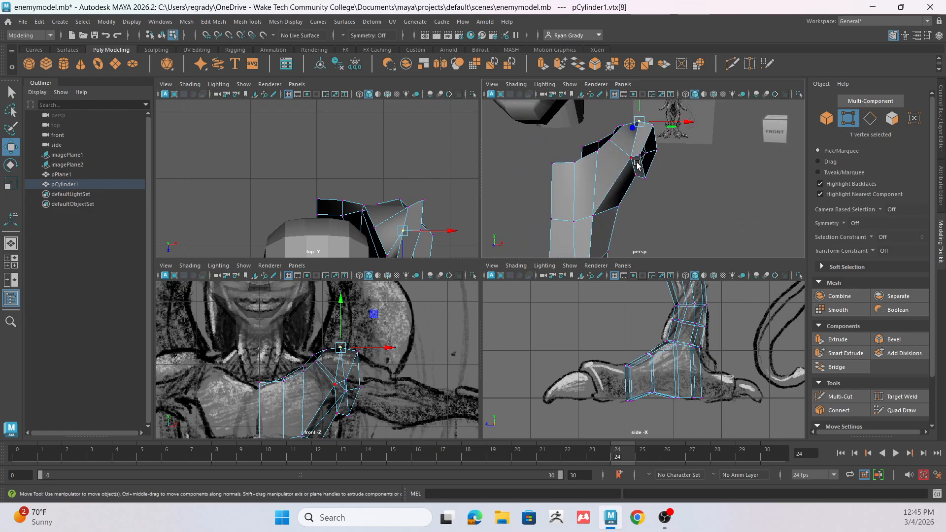
right_click_drag(644, 149, 639, 122)
double_click(647, 138)
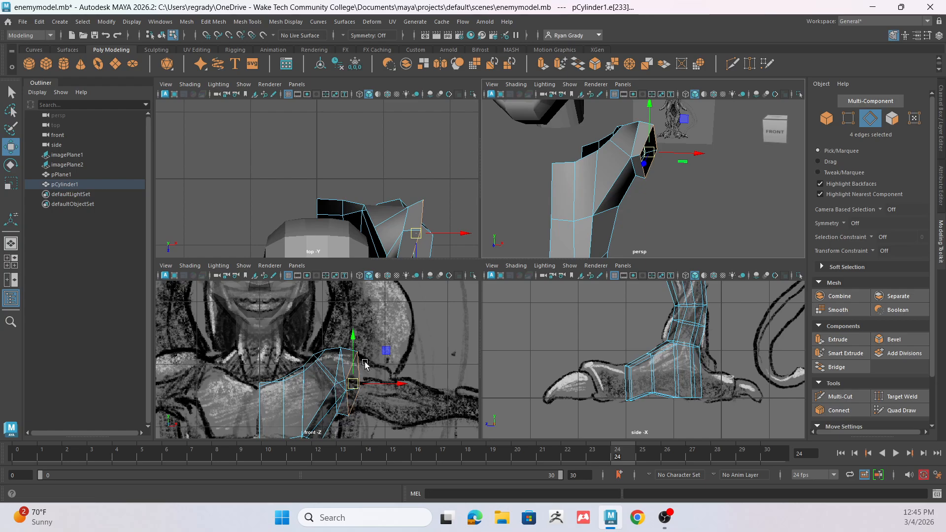
left_click_drag(354, 384, 375, 390, "shift")
key("r")
key("w")
middle_click_drag(418, 390, 308, 362, "alt")
Extrude the arm's end edges again down the upper arm and scale them to its outline
key("ctrl+e")
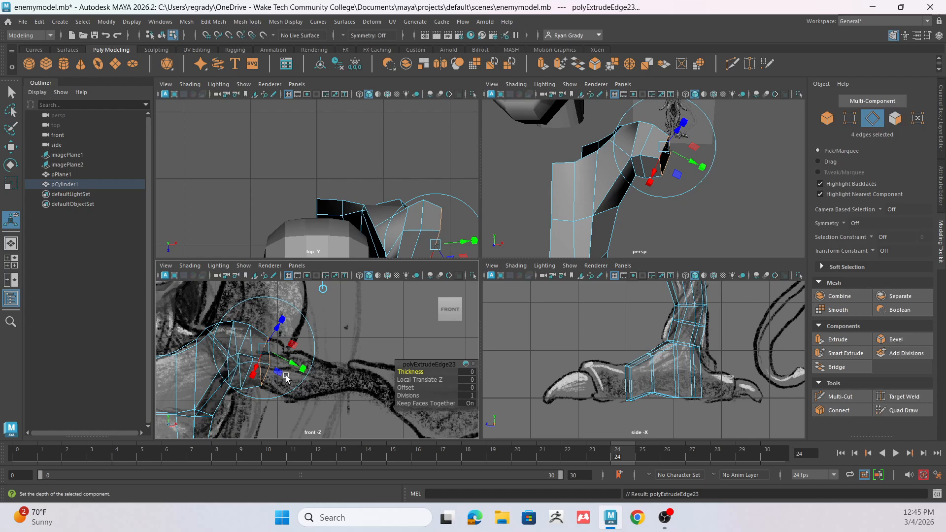
key("w")
left_click_drag(266, 361, 304, 377)
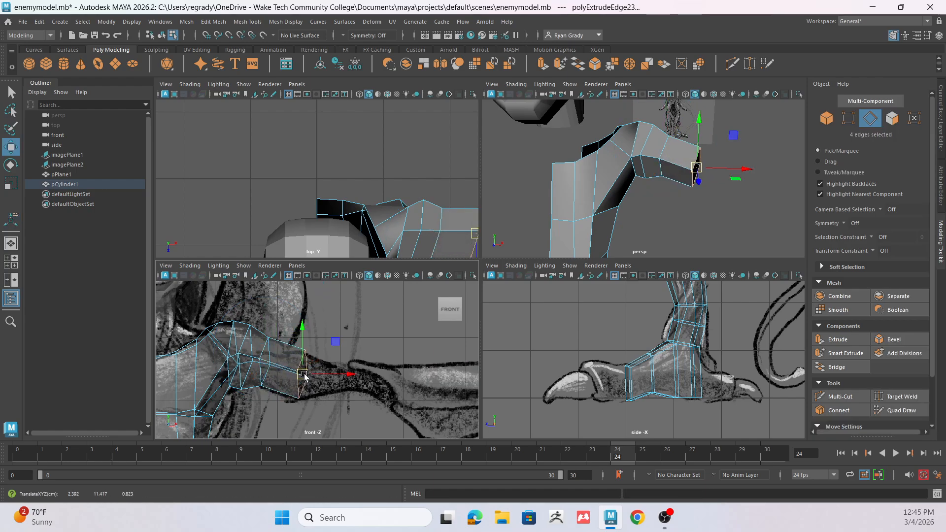
scroll(628, 381, "down", 8)
scroll(668, 365, "up", 4)
middle_click_drag(669, 348, 646, 527, "alt")
key("r")
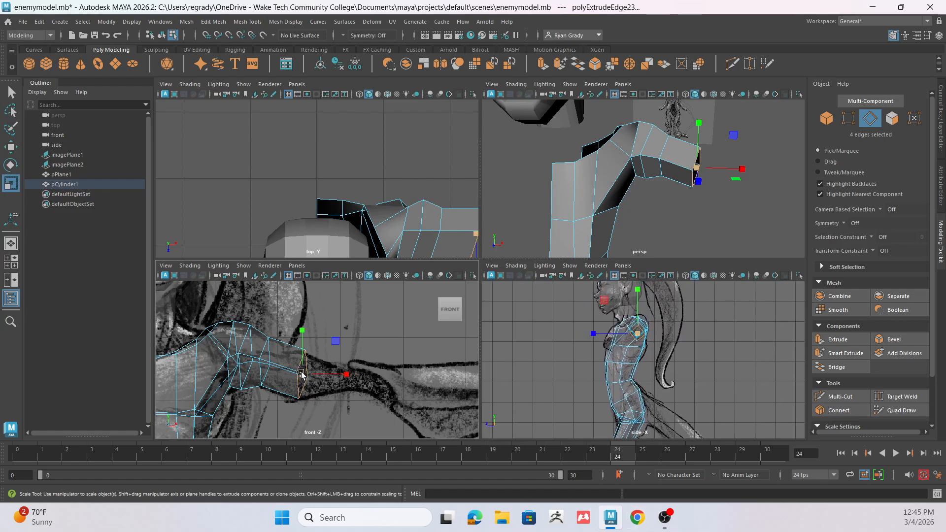
left_click(303, 378)
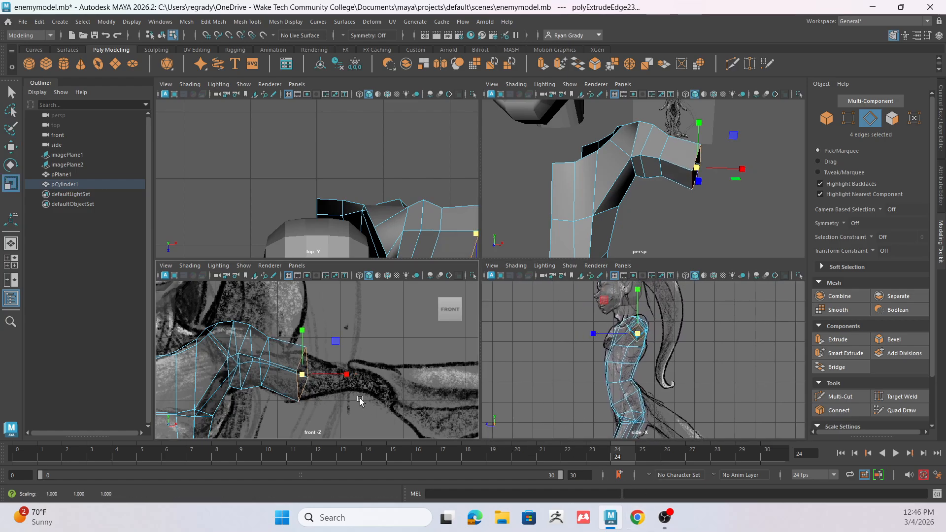
Extrude the arm's end edges toward the elbow and scale them down to the narrow arm outline
key("ctrl+e")
key("w")
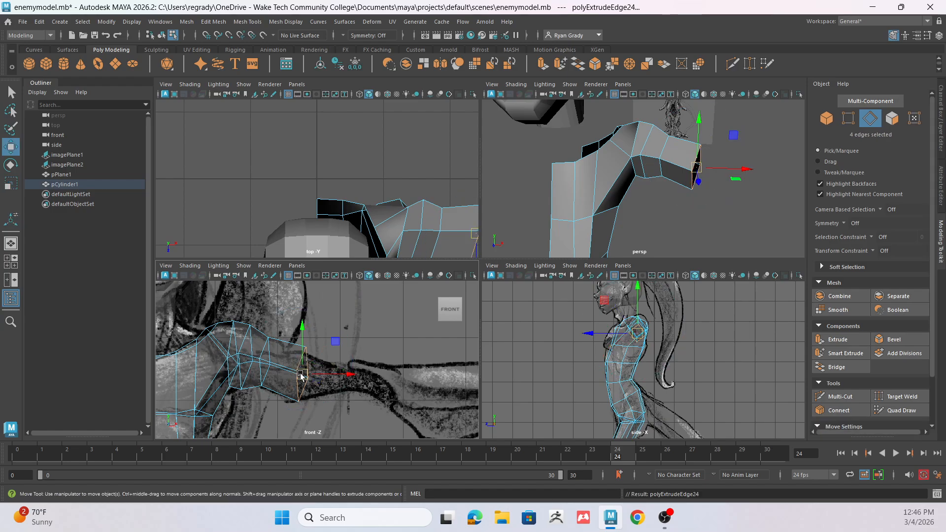
left_click_drag(302, 375, 331, 376)
key("r")
scroll(361, 381, "down", 4)
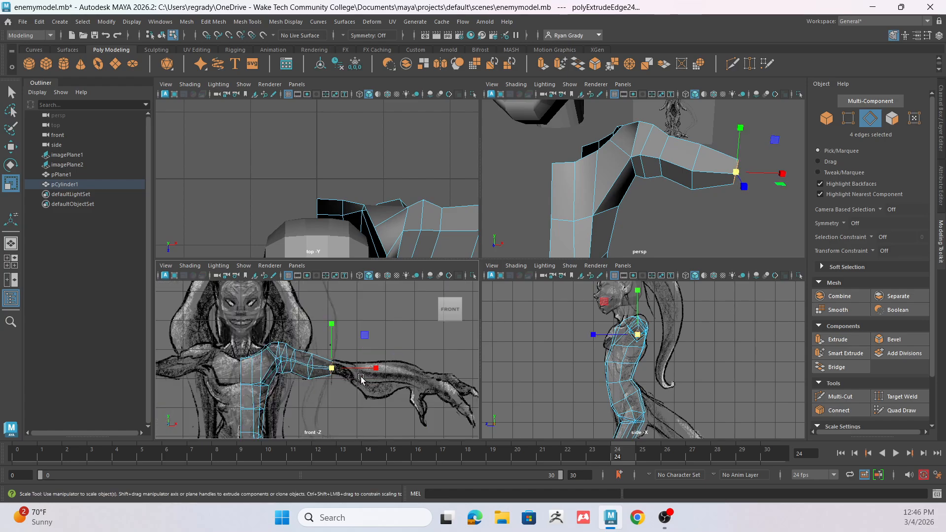
Add two short extrusions to the arm's end edges across the elbow in the front reference
key("ctrl+e")
key("w")
left_click_drag(336, 370, 351, 378)
key("ctrl+e")
key("w")
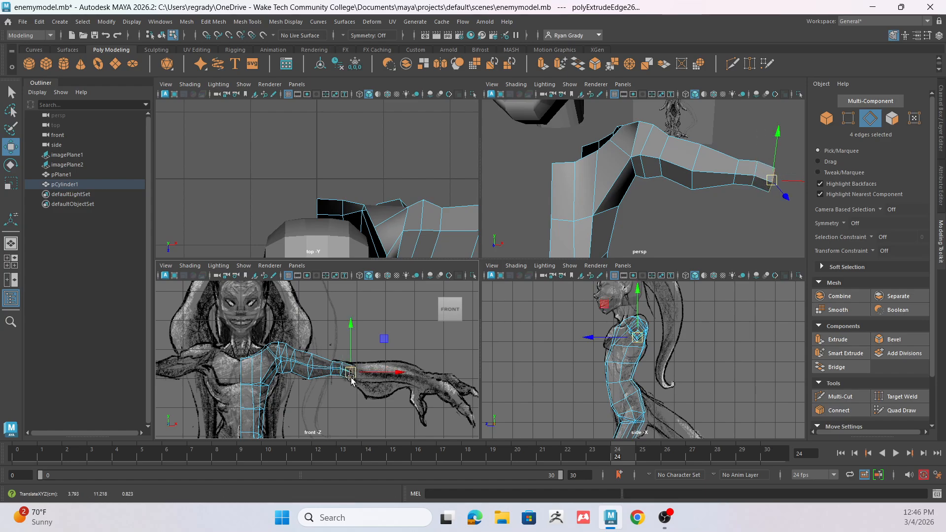
Extrude the arm's end edges twice along the forearm, scaling them to its wide outline in the front reference
key("ctrl+e")
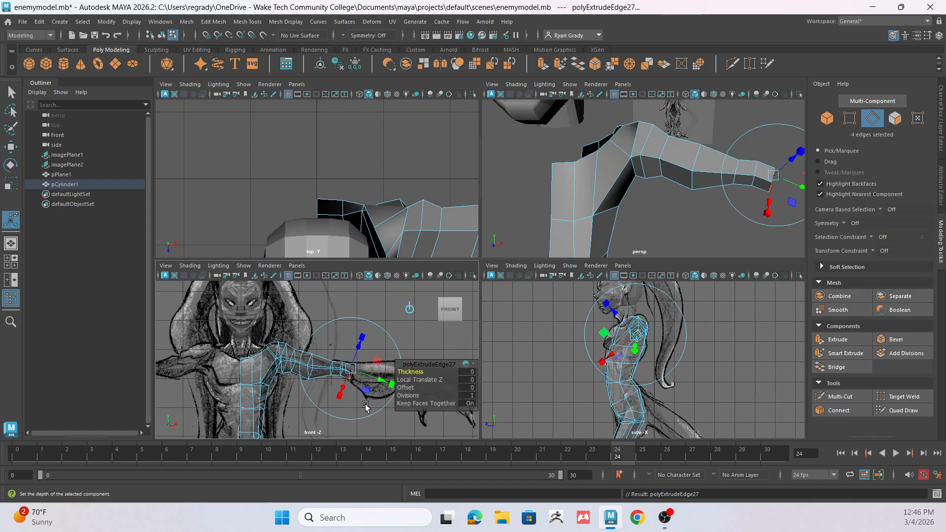
key("w")
left_click_drag(350, 372, 403, 376)
key("r")
key("w")
key("ctrl+e")
key("w")
key("r")
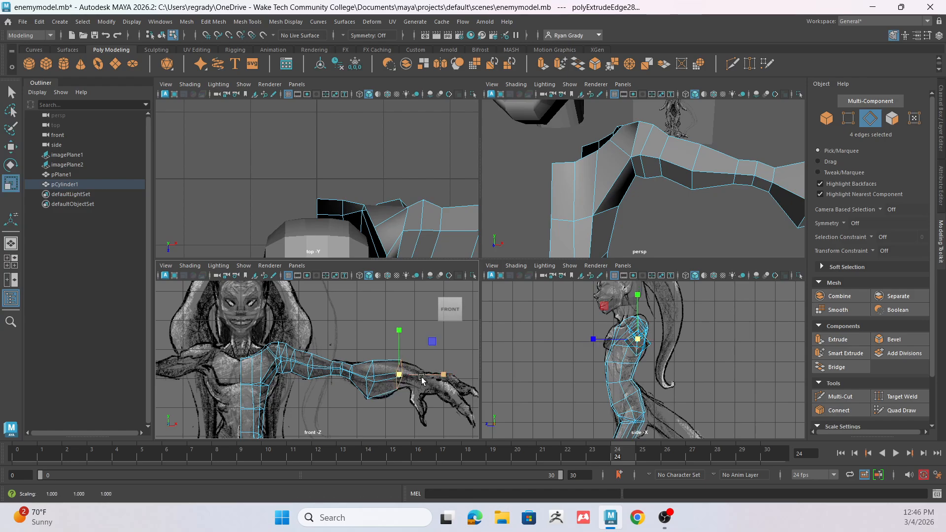
Extrude the forearm's end edges to the wrist, then rotate and scale them to match the wrist in the front reference
key("ctrl+e")
key("w")
left_click_drag(399, 374, 415, 374)
key("e")
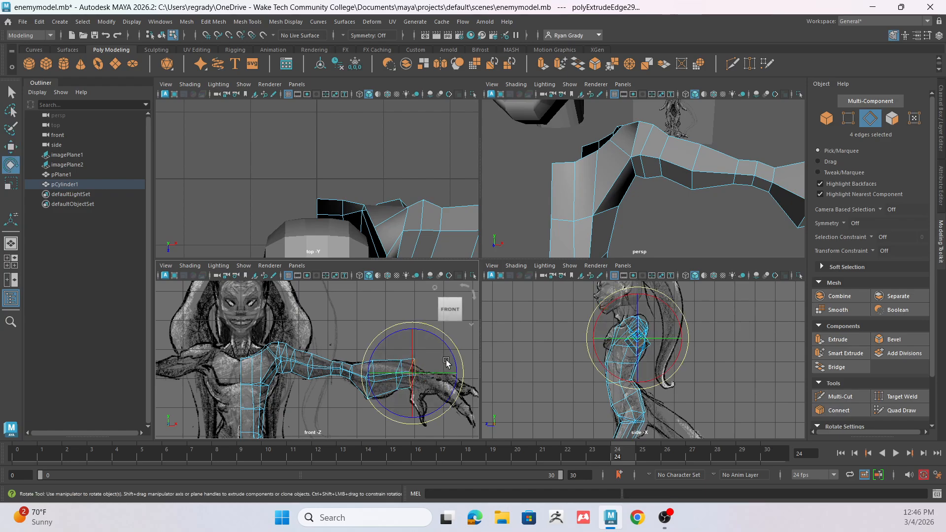
left_click_drag(459, 354, 414, 380)
key("w")
key("r")
key("w")
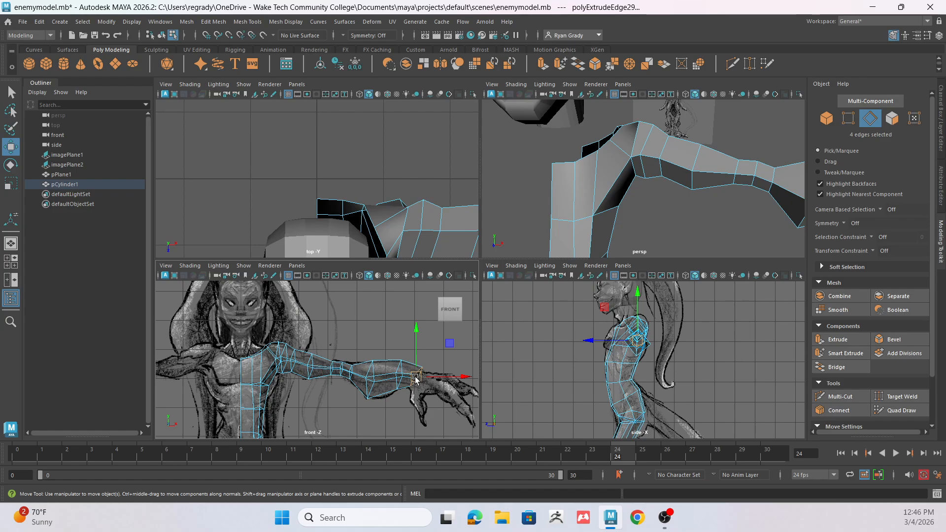
key("r")
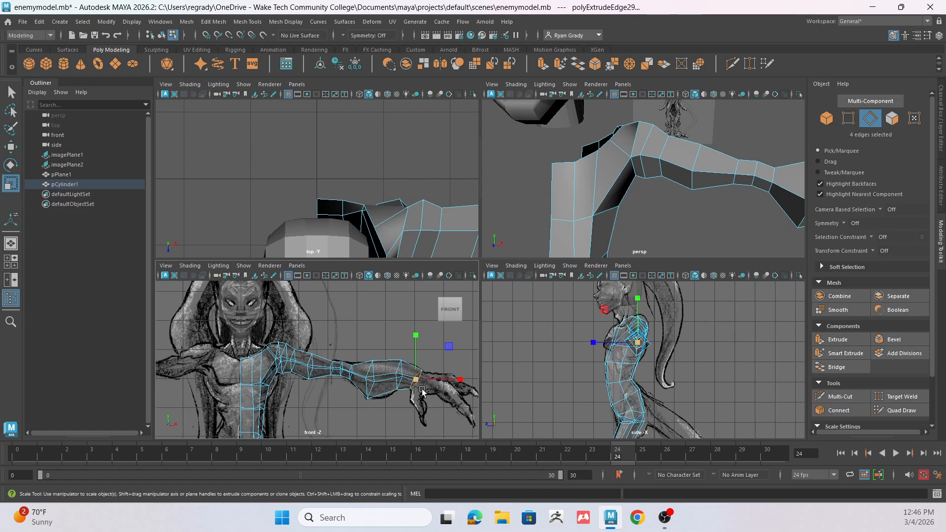
left_click(382, 412)
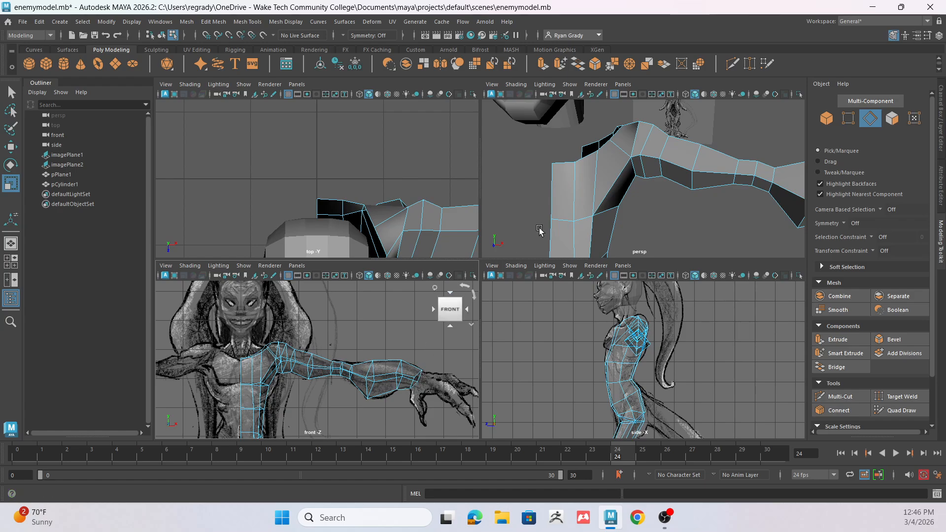
Mirror the half body across the world X axis in the negative direction, combined with the original and with border vertices merged
key("space")
scroll(607, 193, "down", 10)
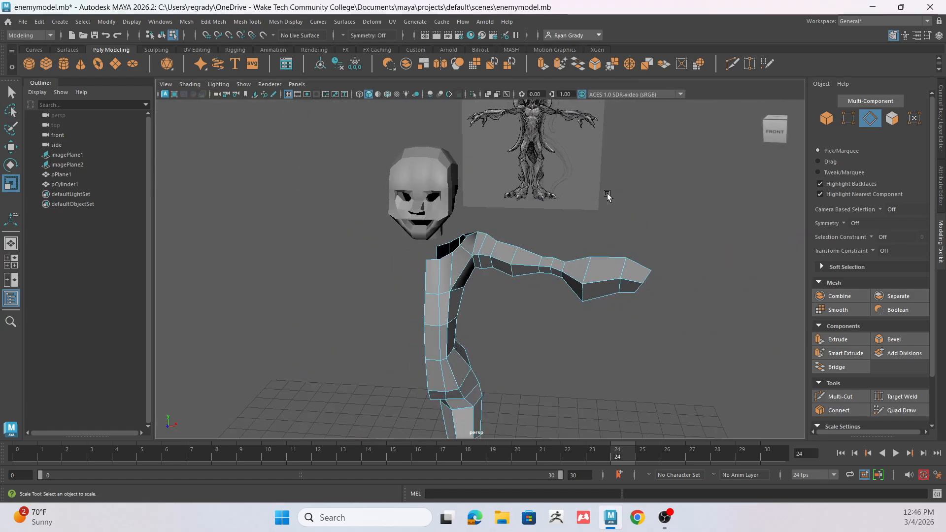
left_click_drag(550, 353, 448, 236, "alt")
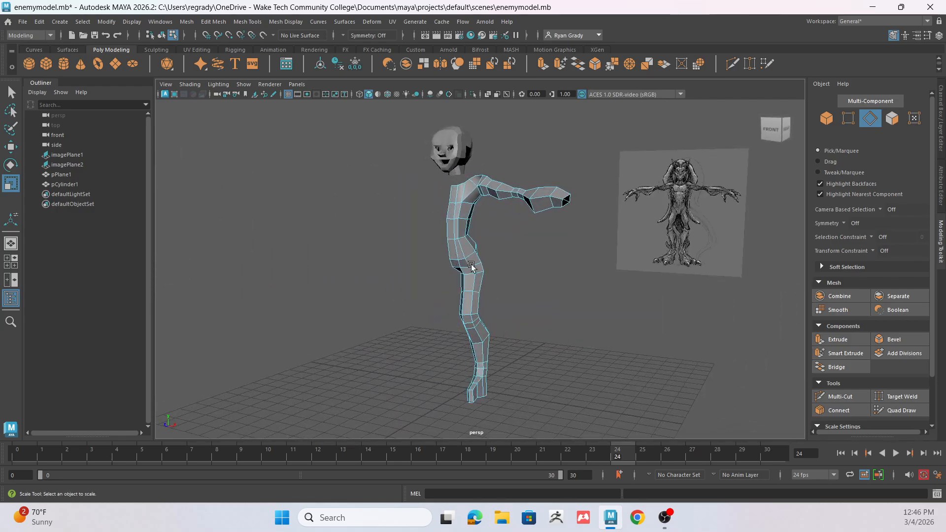
left_click(449, 232)
right_click_drag(450, 231, 515, 174)
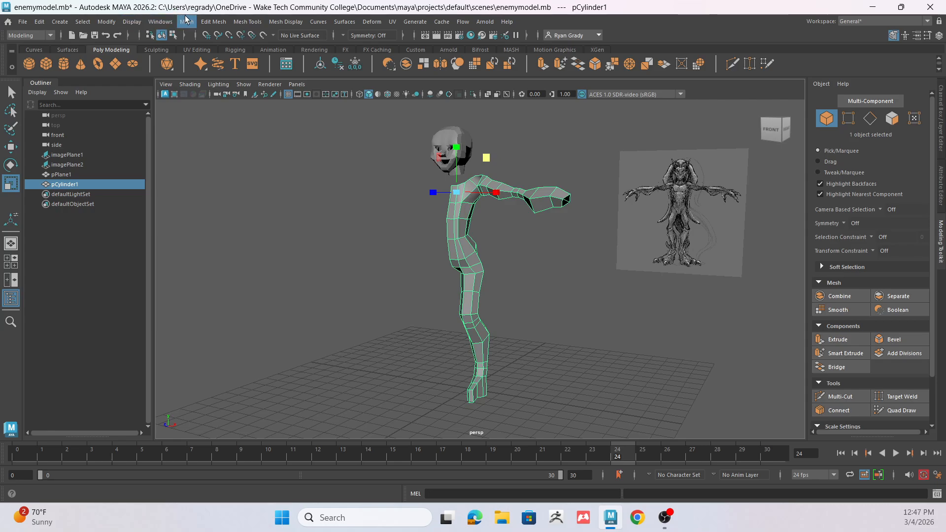
left_click(187, 21)
mouse_move(217, 17)
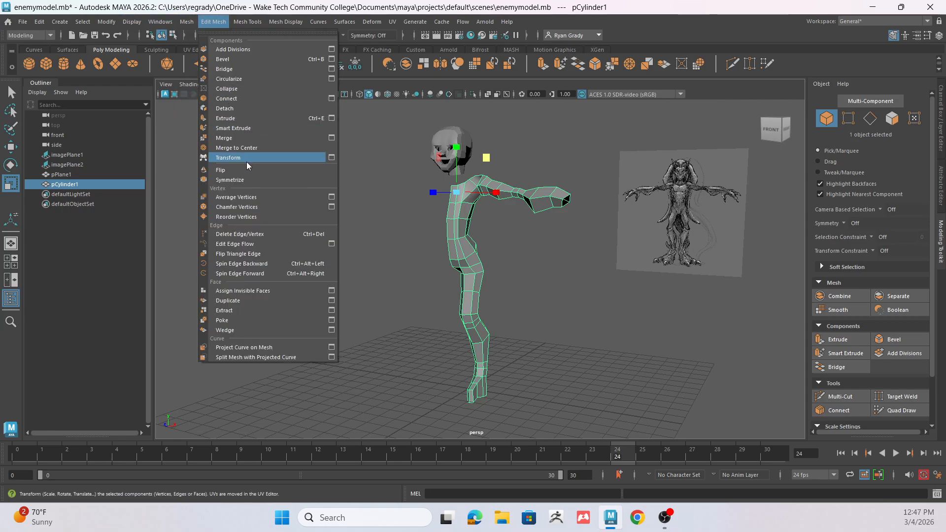
mouse_move(190, 23)
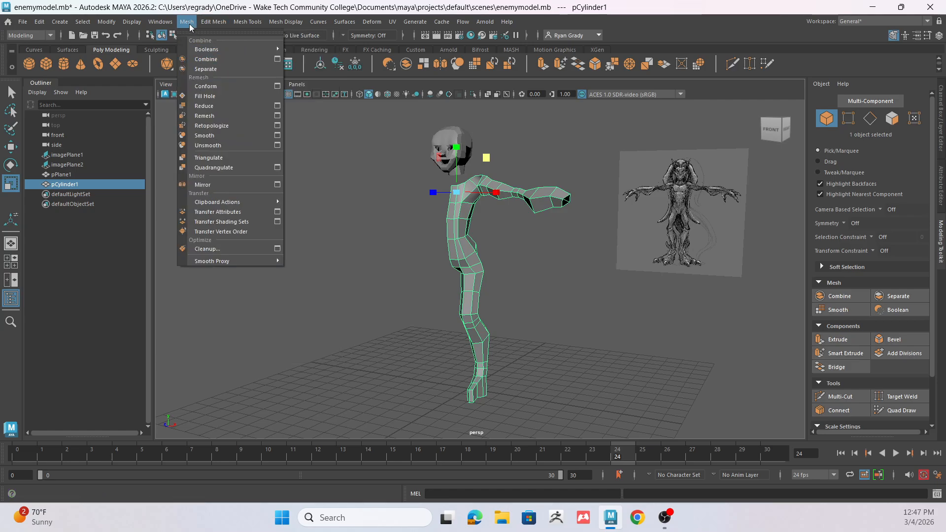
left_click(277, 185)
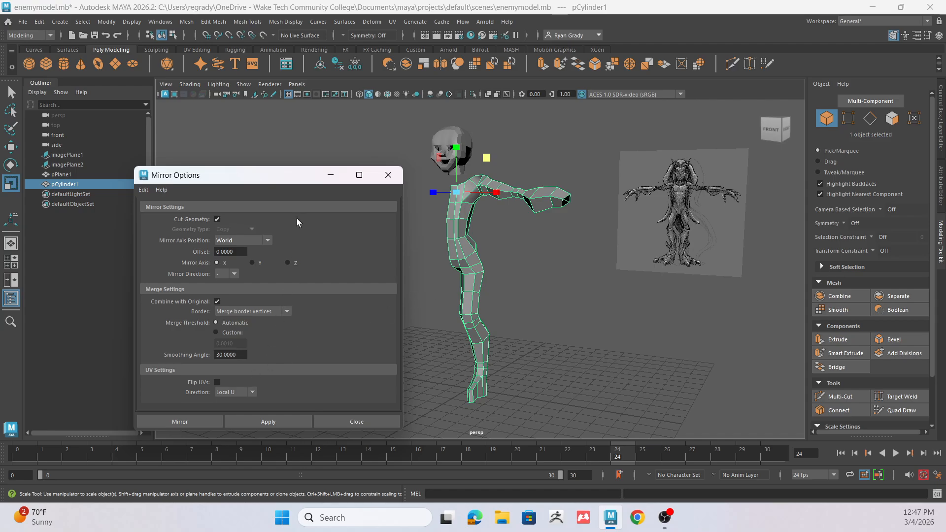
left_click(209, 421)
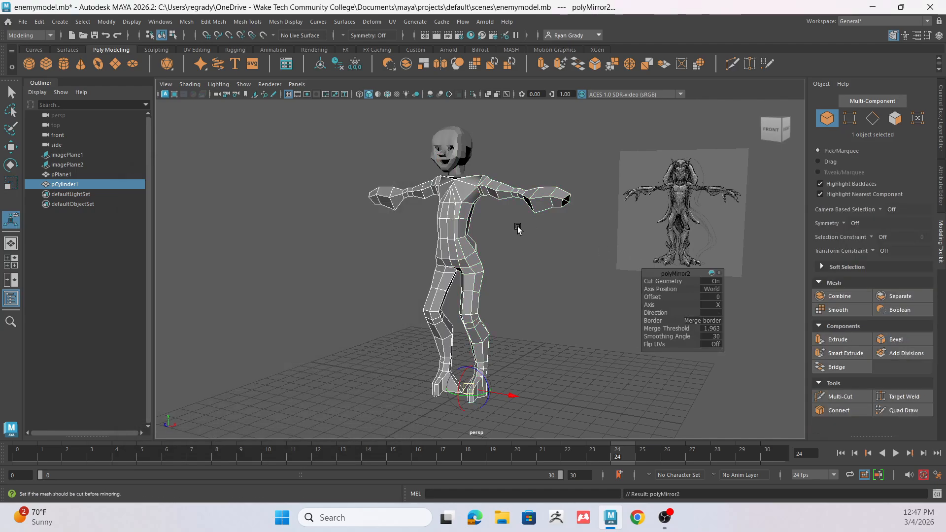
Set the mirror's merge threshold to 0.1
scroll(517, 229, "up", 5)
left_click_drag(518, 230, 589, 296, "alt")
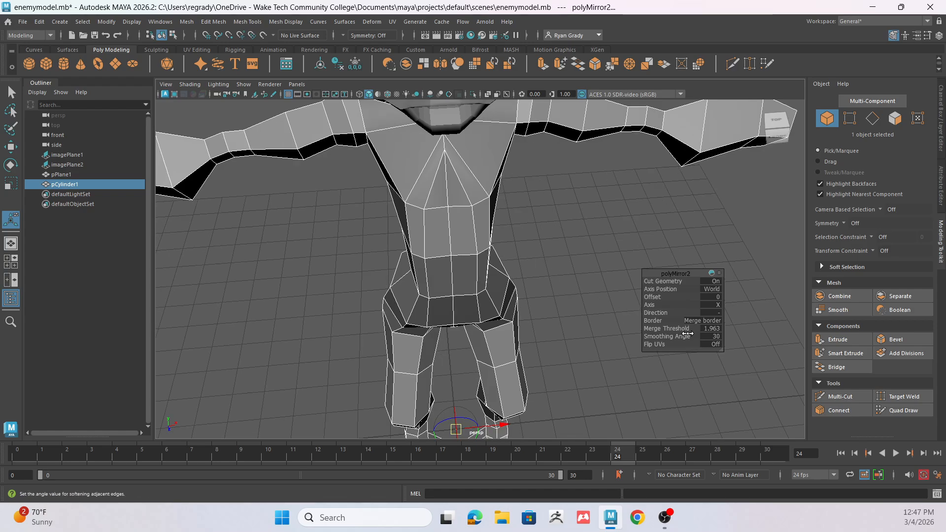
left_click(713, 329)
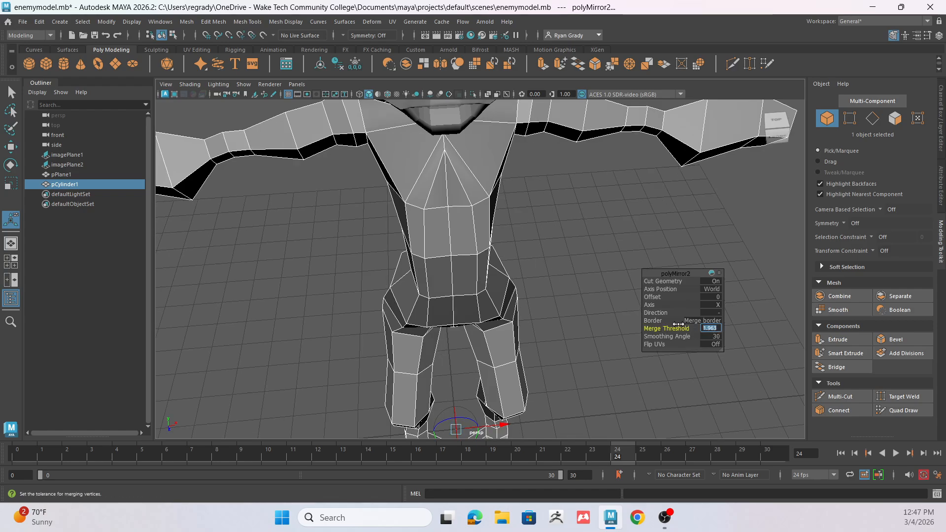
type("0.1")
key("Return")
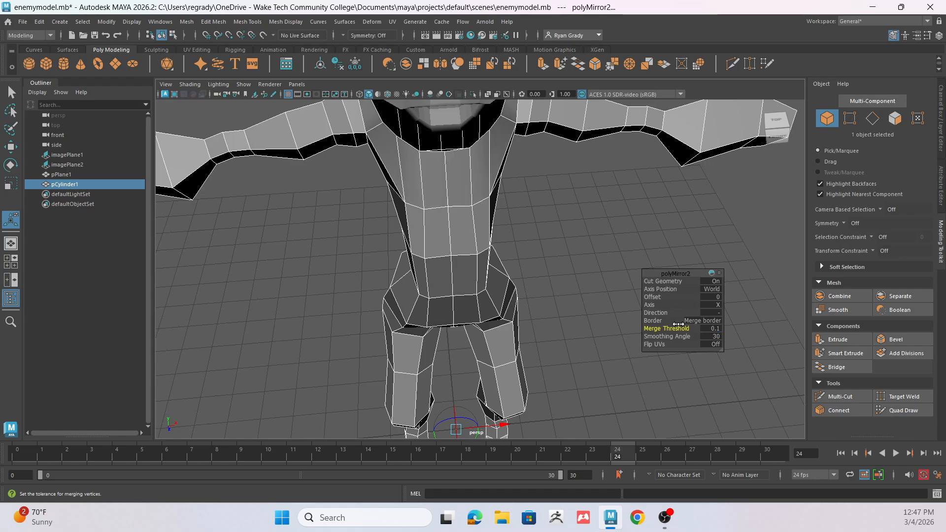
Examine the mirrored full body from the front and side in the perspective view
left_click_drag(442, 344, 422, 354, "alt")
scroll(436, 352, "down", 8)
left_click_drag(539, 380, 521, 366, "alt")
middle_click_drag(521, 365, 537, 321, "alt")
left_click(538, 326)
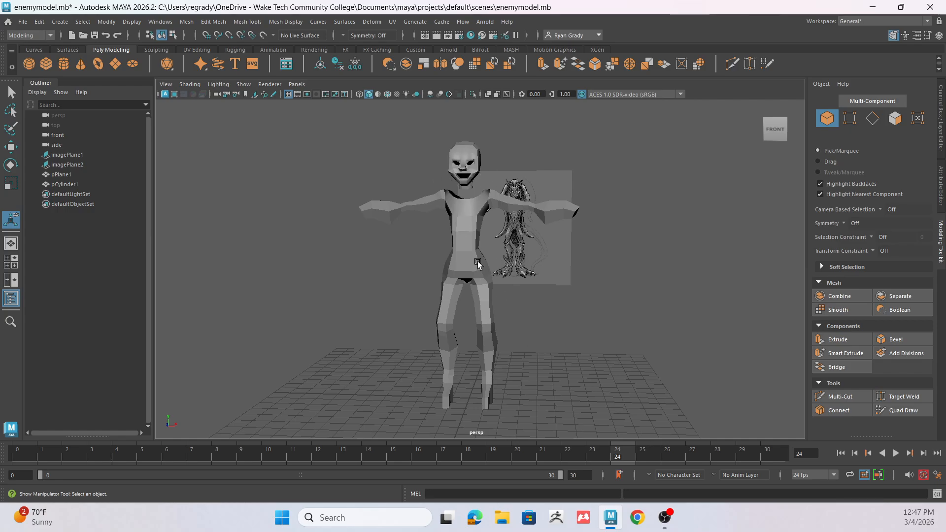
left_click_drag(463, 193, 452, 161, "alt")
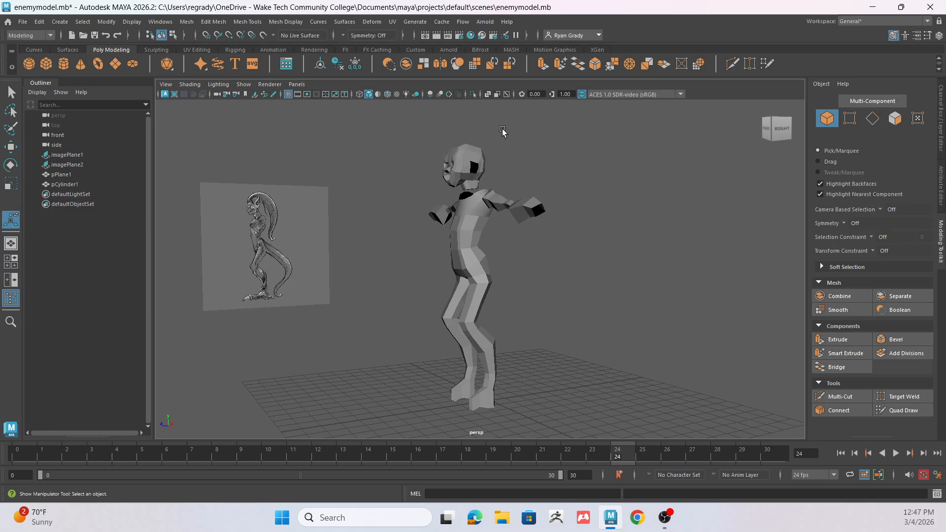
left_click_drag(491, 386, 543, 356, "alt")
scroll(480, 362, "up", 4)
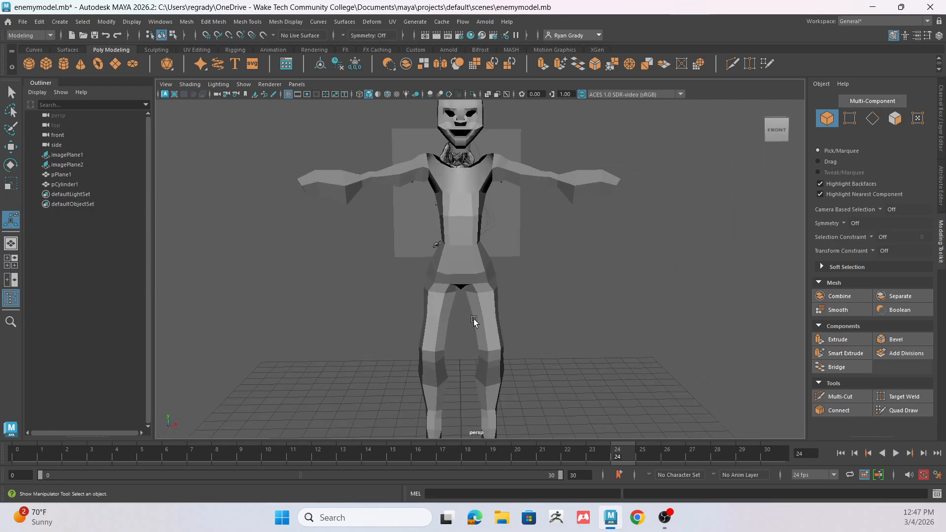